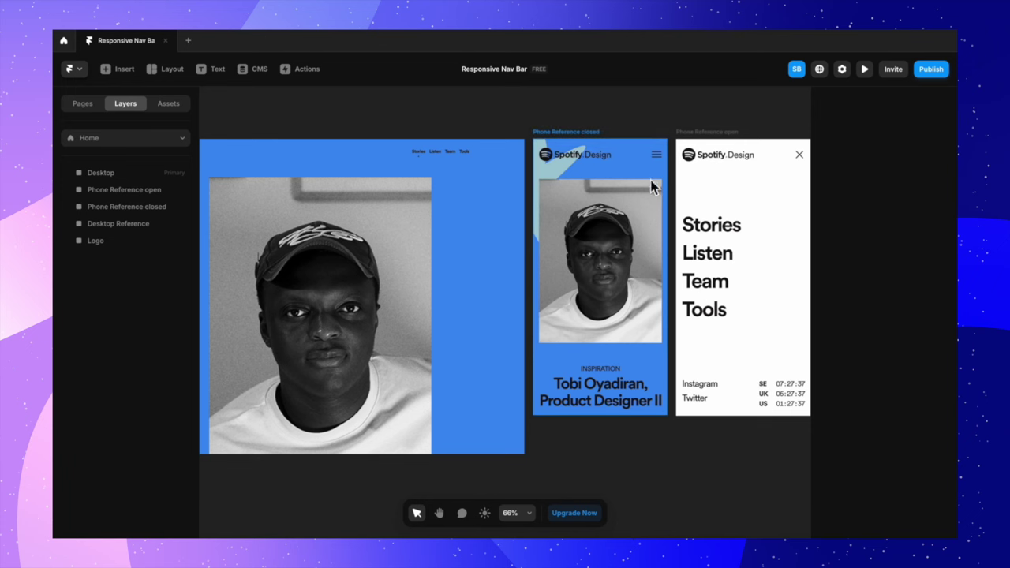
# Step: Fill the Desktop frame with the blue sampled from the reference design
pyautogui.hscroll(3, 642, 197)
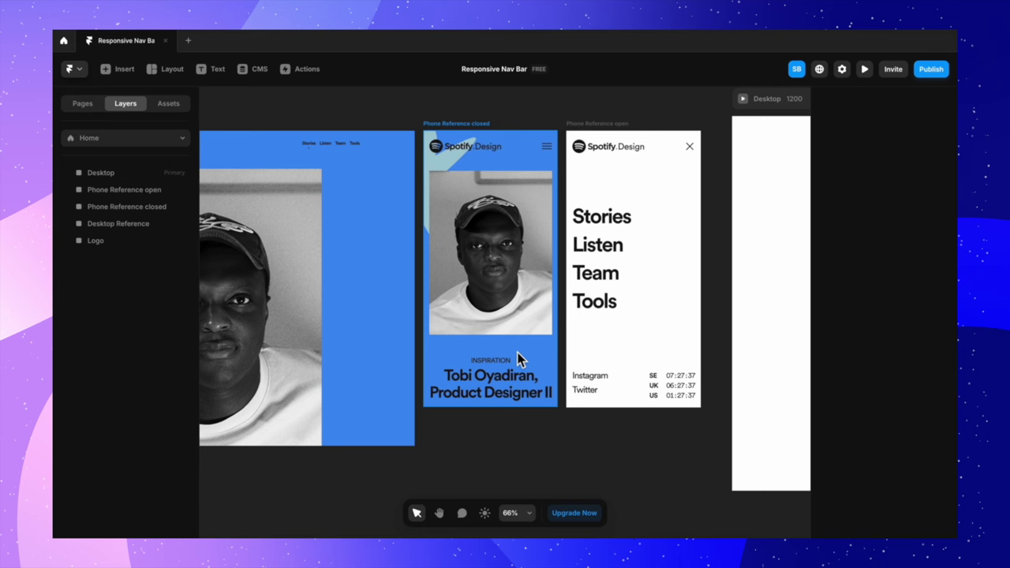
pyautogui.hscroll(-8, 519, 360)
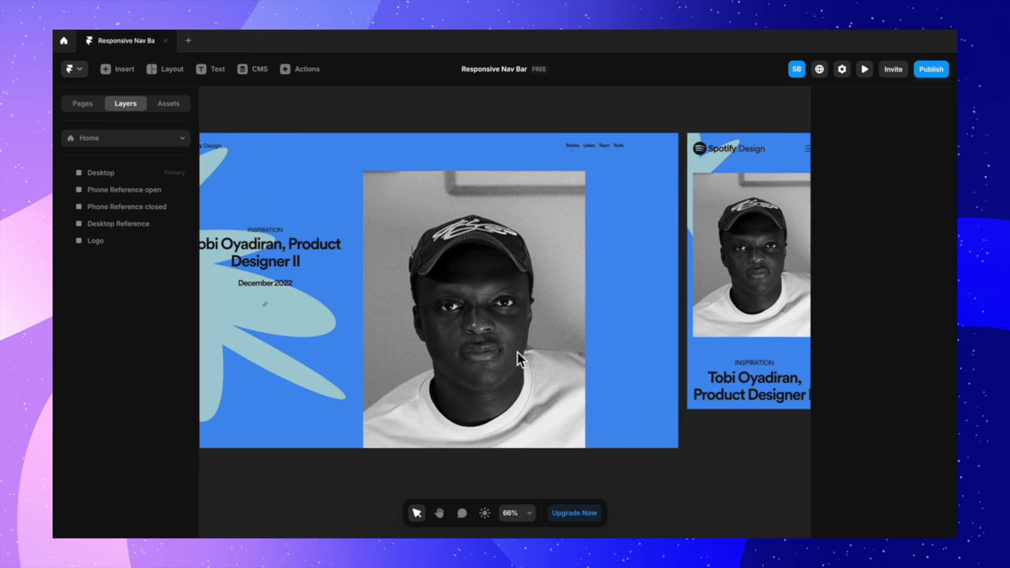
pyautogui.hscroll(-1, 518, 360)
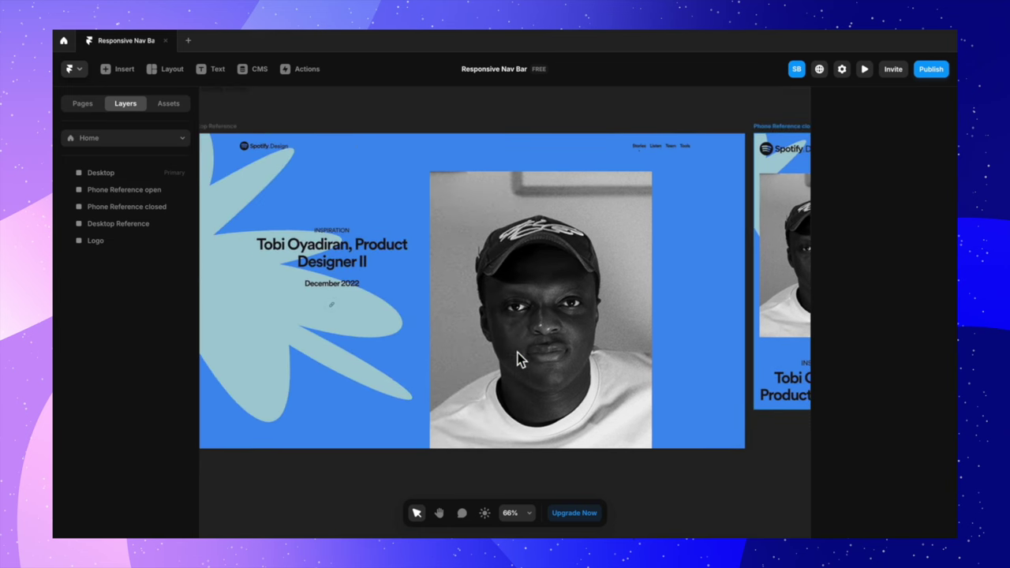
pyautogui.scroll(-5, 515, 354)
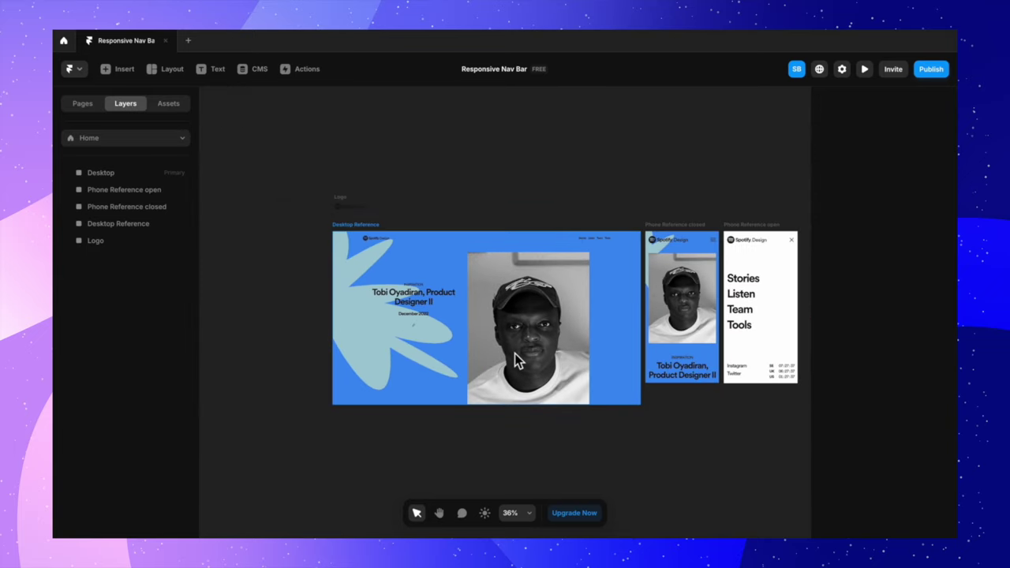
pyautogui.hscroll(3, 515, 354)
pyautogui.hscroll(5, 515, 354)
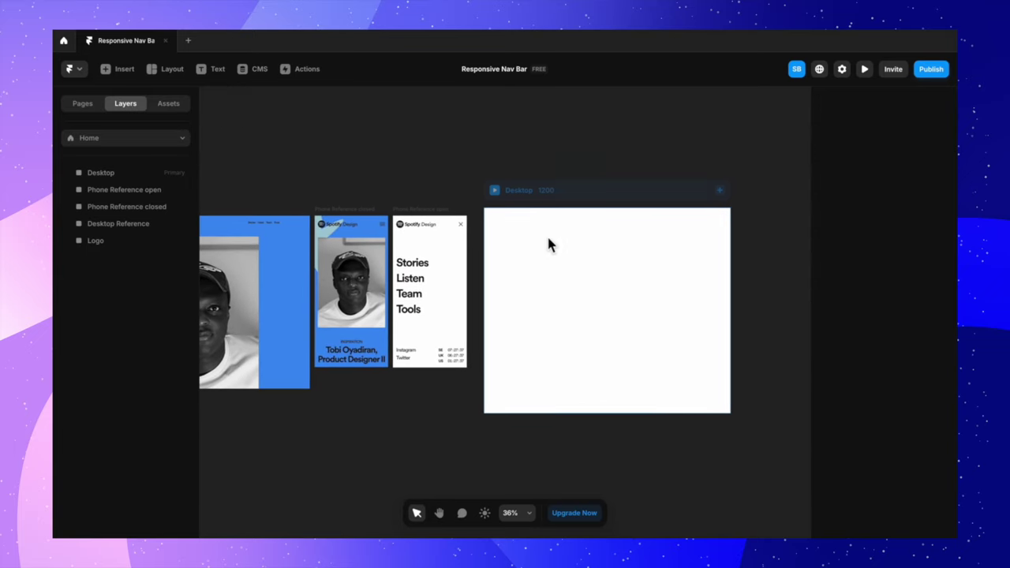
pyautogui.click(559, 197)
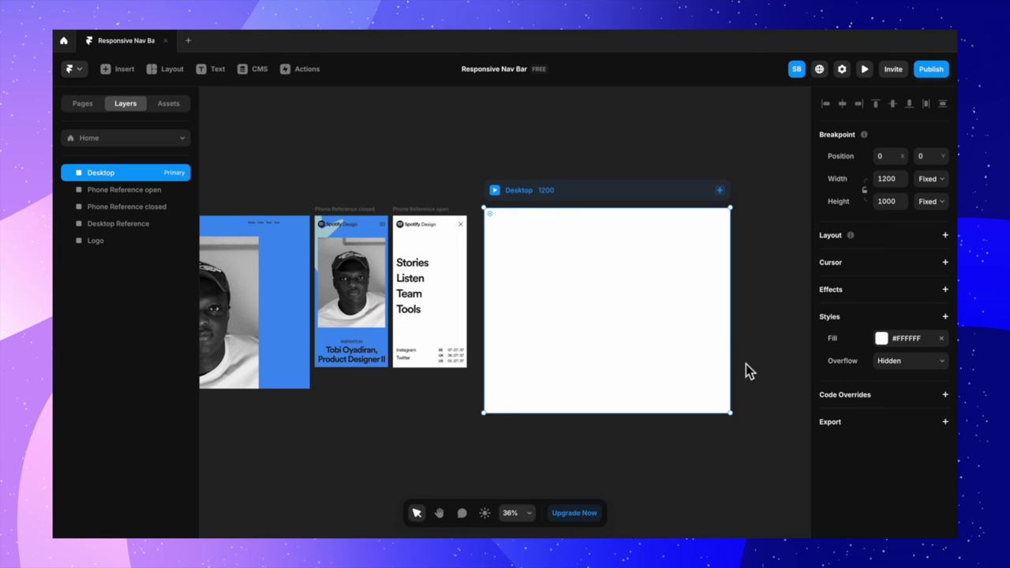
pyautogui.click(882, 348)
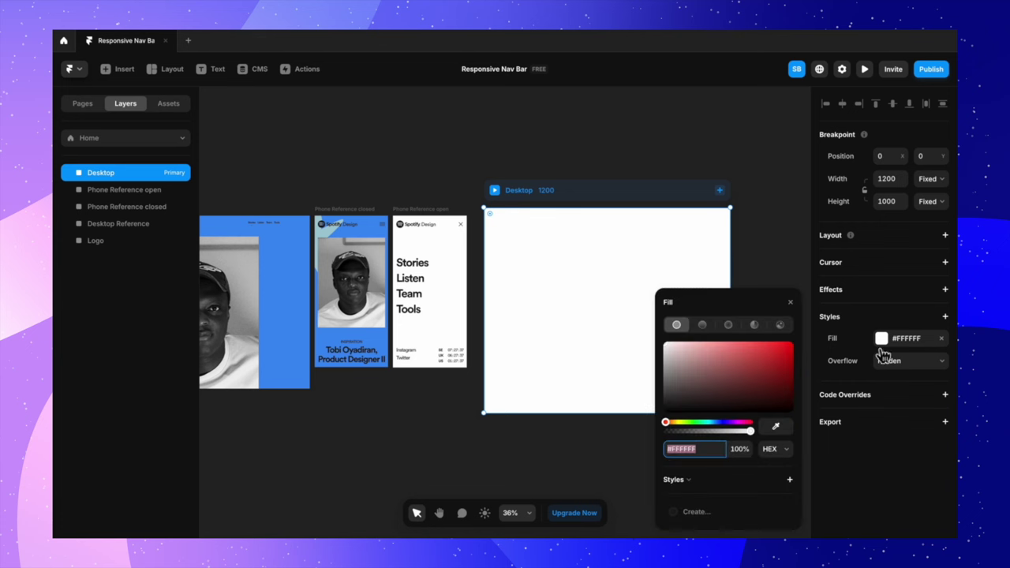
pyautogui.click(776, 426)
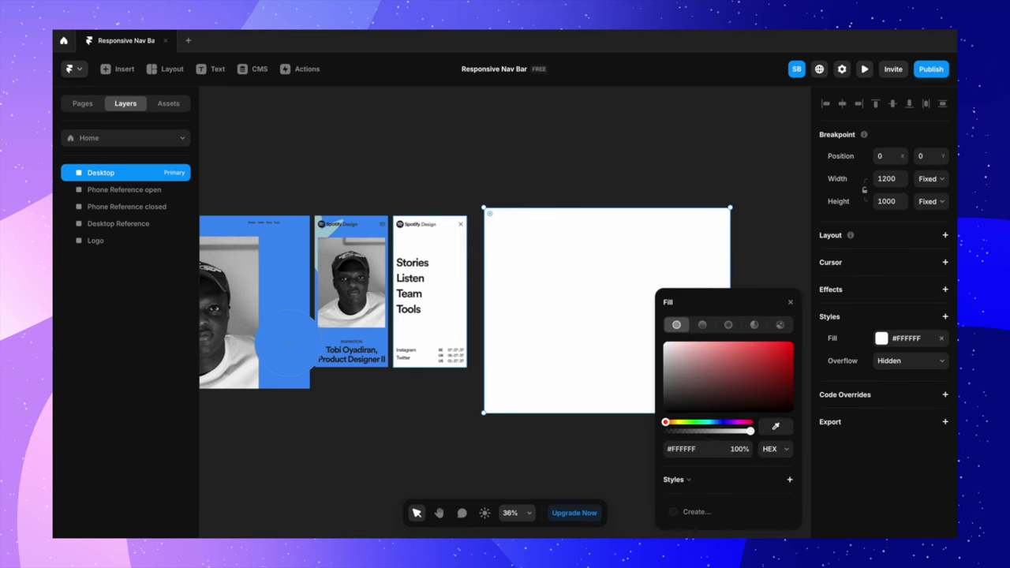
pyautogui.click(286, 347)
pyautogui.click(400, 430)
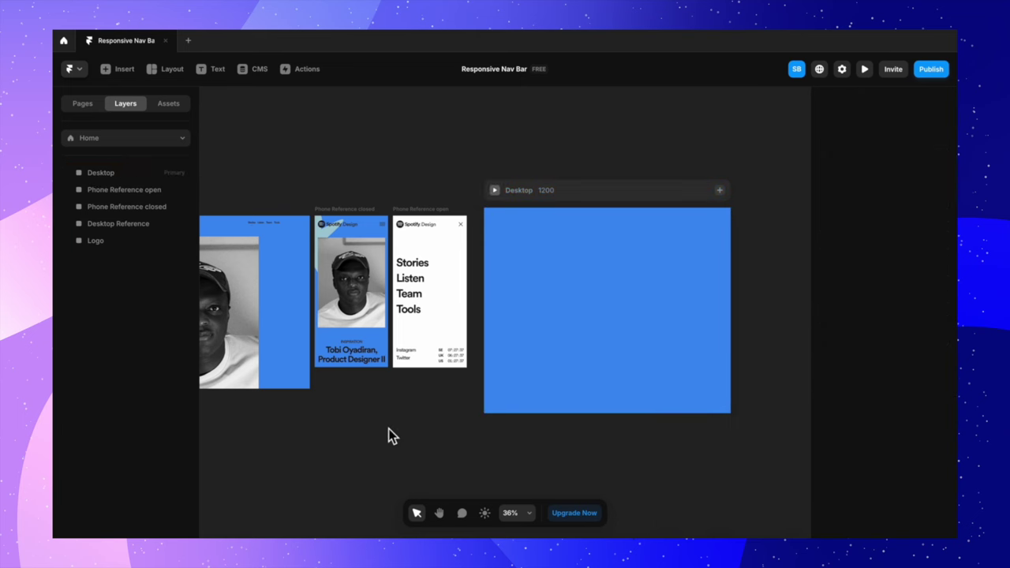
# Step: Move the Desktop Reference design into Desktop and scale it to 1284 × 722.5
pyautogui.moveTo(262, 308); pyautogui.dragTo(612, 325)
pyautogui.moveTo(544, 326); pyautogui.dragTo(567, 326)
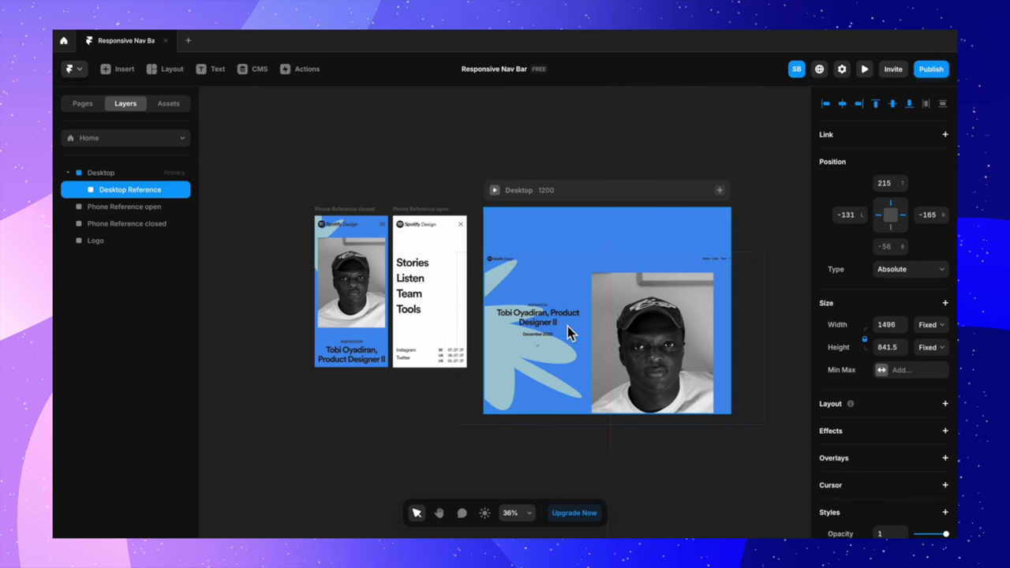
pyautogui.moveTo(765, 427); pyautogui.dragTo(724, 401)
pyautogui.moveTo(625, 355); pyautogui.dragTo(641, 361)
pyautogui.click(764, 241)
pyautogui.scroll(5, 699, 251)
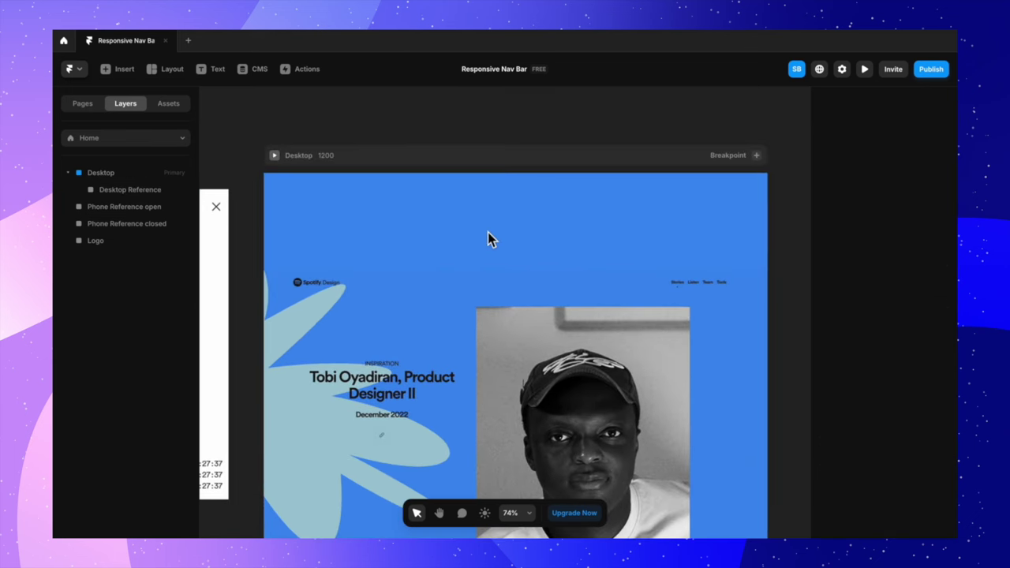
pyautogui.scroll(2, 488, 232)
# Step: Draw a 1200 × 80 frame at Desktop's top-left and fill it with the sampled blue
pyautogui.press('f')
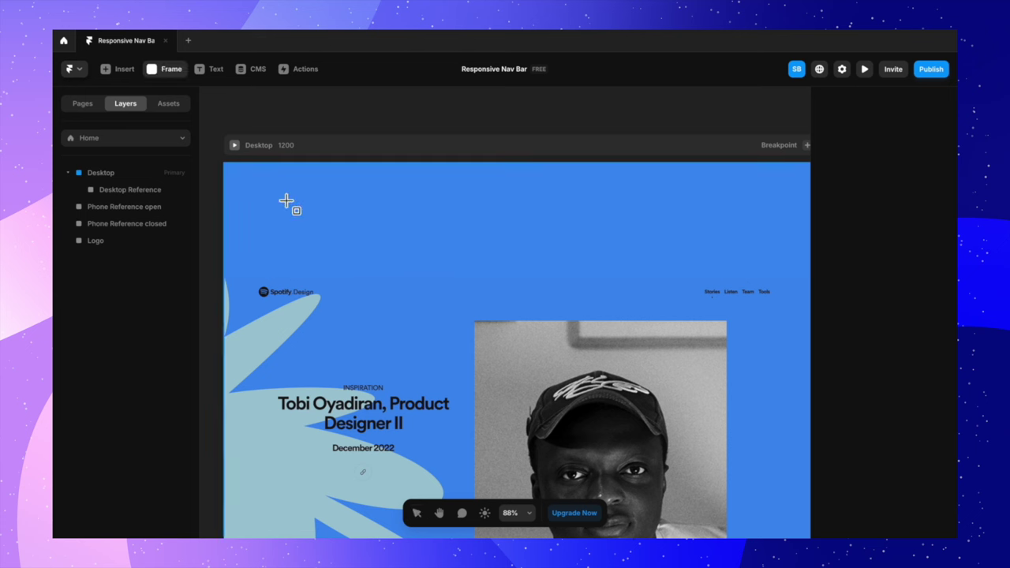
pyautogui.moveTo(243, 183)
pyautogui.mouseDown()
pyautogui.moveTo(350, 221)
pyautogui.moveTo(407, 218)
pyautogui.mouseUp()
pyautogui.moveTo(316, 219); pyautogui.dragTo(297, 200)
pyautogui.moveTo(393, 187); pyautogui.dragTo(758, 197)
pyautogui.scroll(-3, 508, 192)
pyautogui.click(892, 348)
pyautogui.write('80')
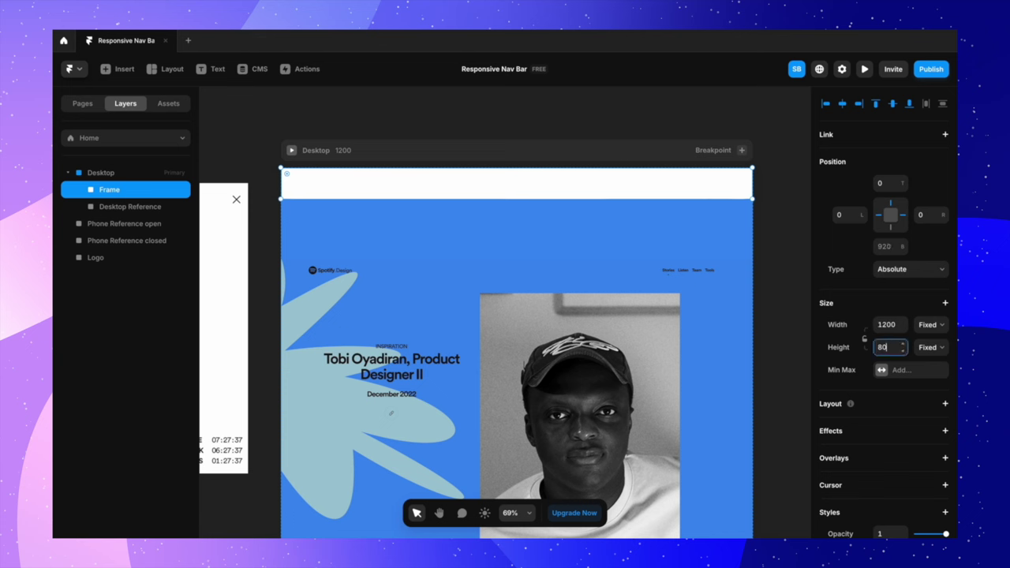
pyautogui.scroll(-5, 892, 416)
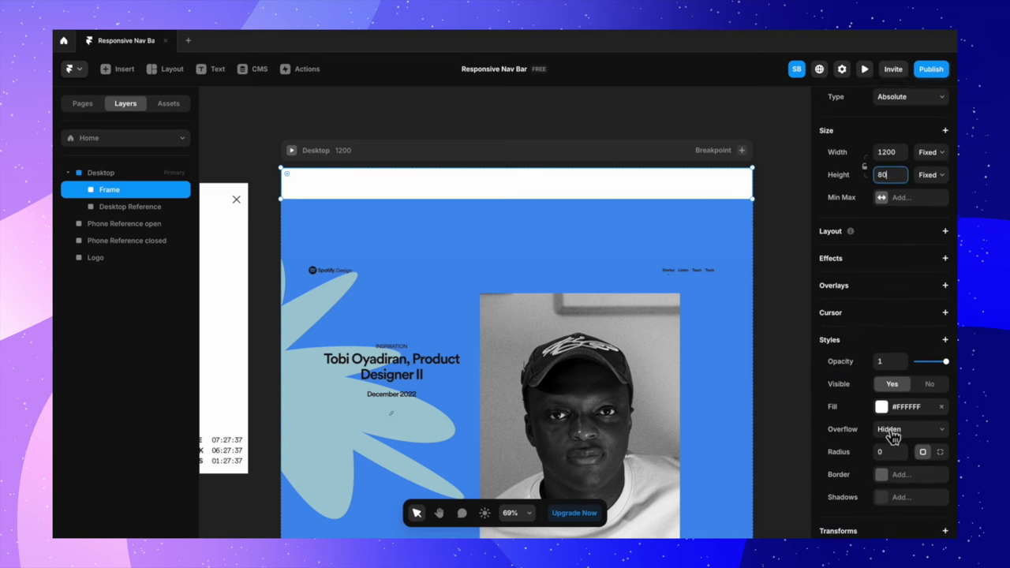
pyautogui.click(889, 415)
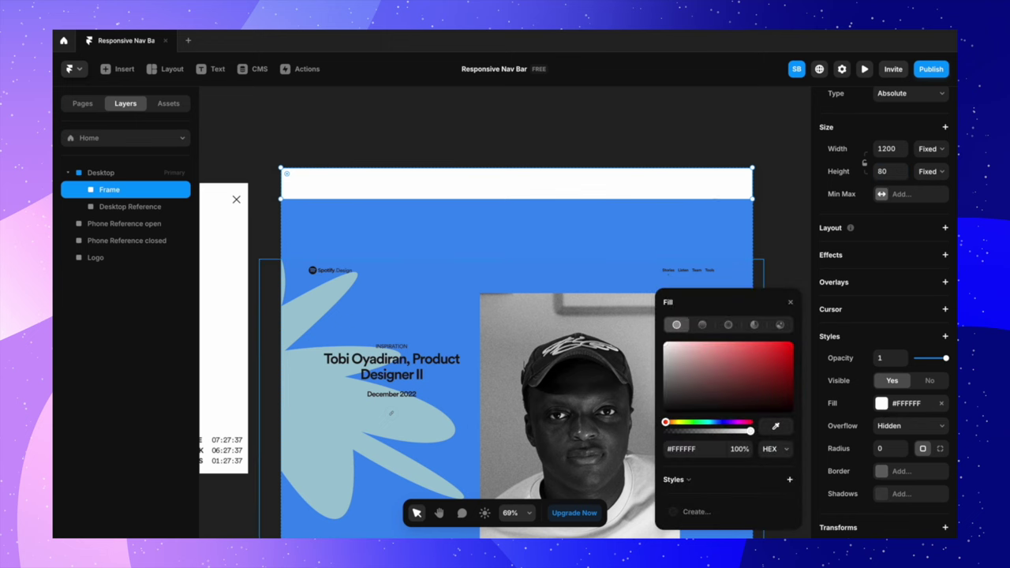
pyautogui.click(719, 221)
pyautogui.click(787, 225)
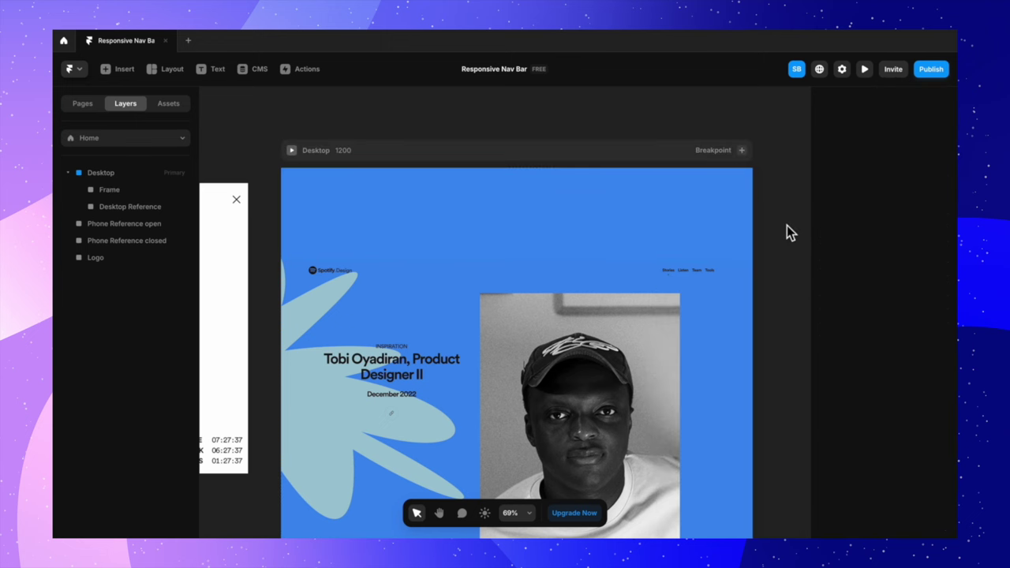
# Step: Move the Spotify Design logo into the nav bar frame
pyautogui.scroll(1, 787, 225)
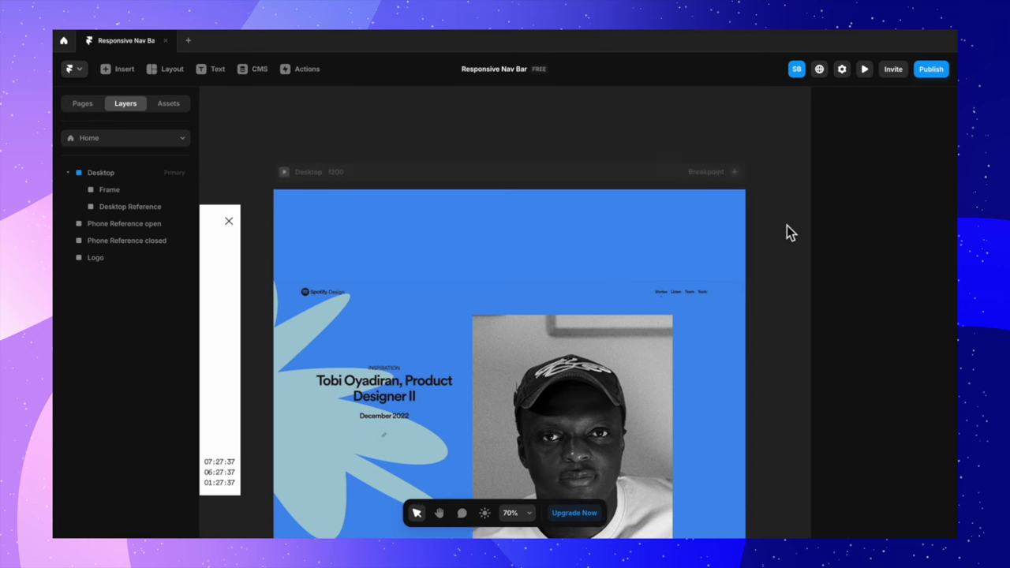
pyautogui.scroll(-5, 343, 298)
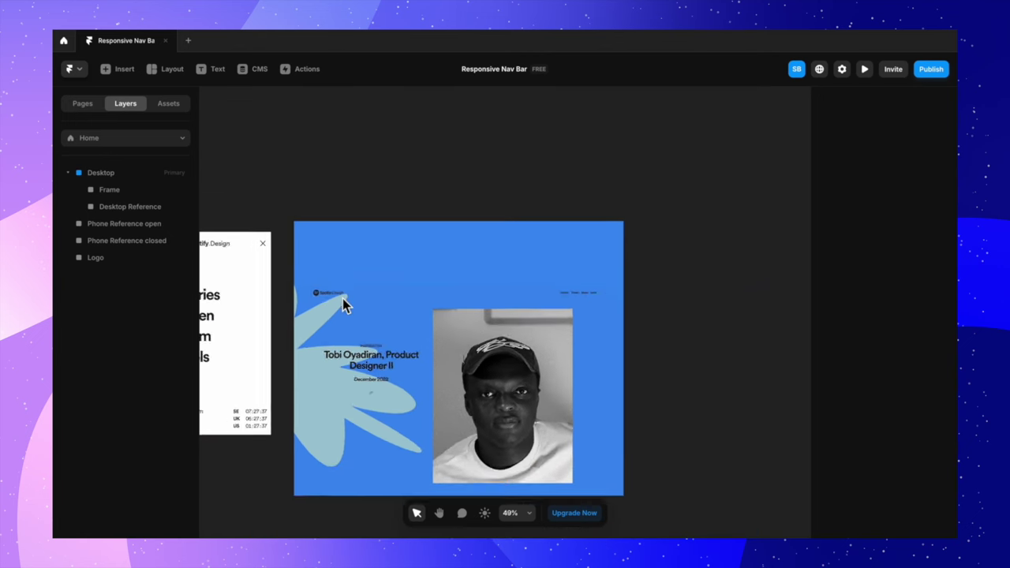
pyautogui.hscroll(-3, 290, 276)
pyautogui.scroll(-3, 289, 238)
pyautogui.moveTo(281, 224); pyautogui.dragTo(677, 248)
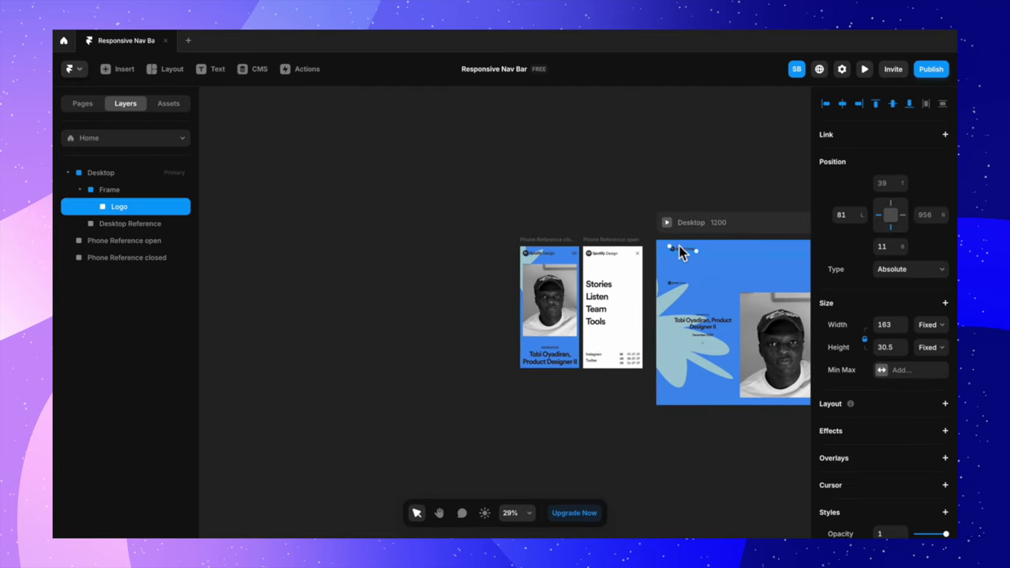
pyautogui.scroll(5, 737, 265)
pyautogui.scroll(-2, 737, 265)
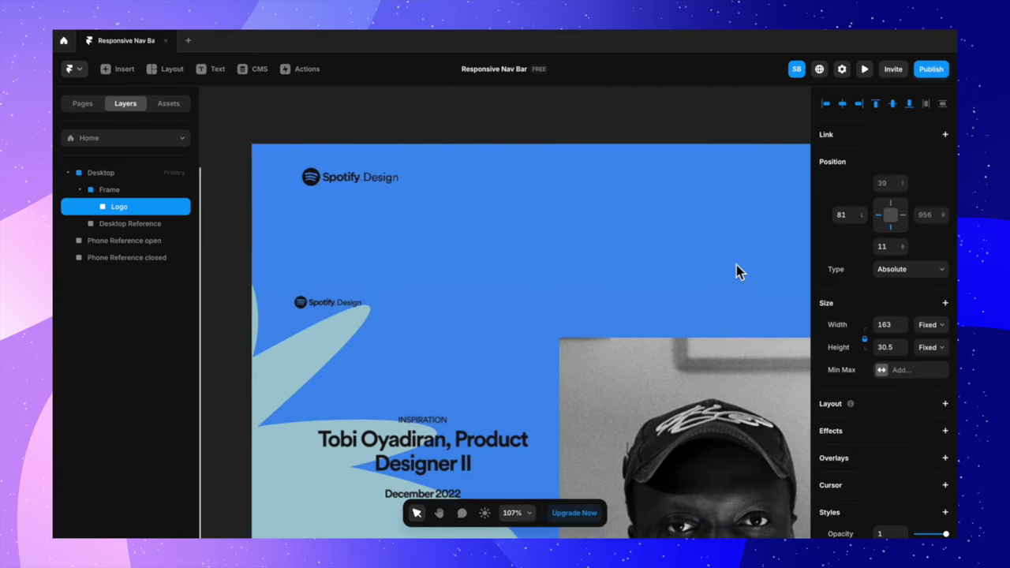
# Step: Add a new text label inside the nav bar
pyautogui.click(534, 177)
pyautogui.hscroll(2, 534, 177)
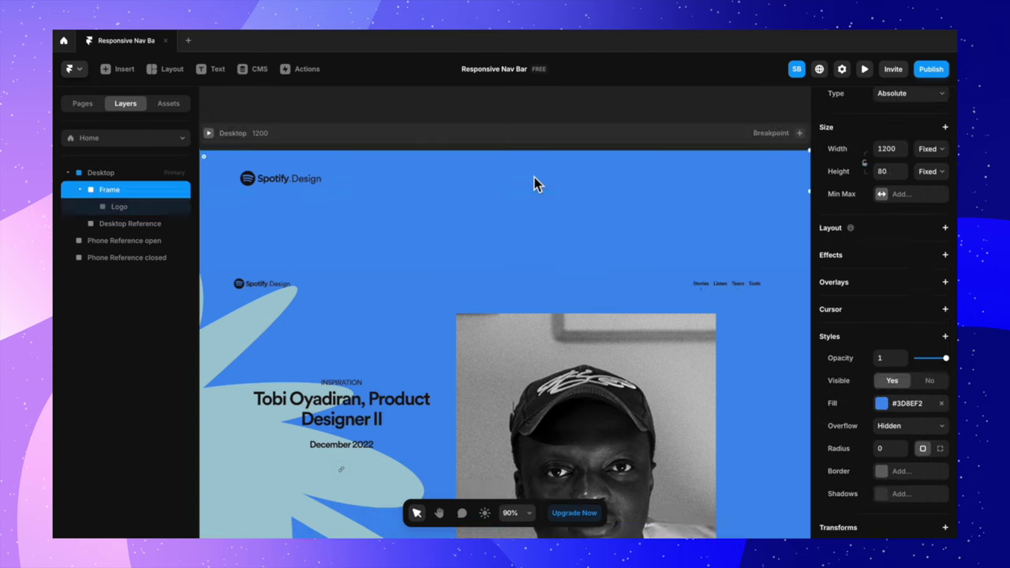
pyautogui.press('t')
pyautogui.click(534, 177)
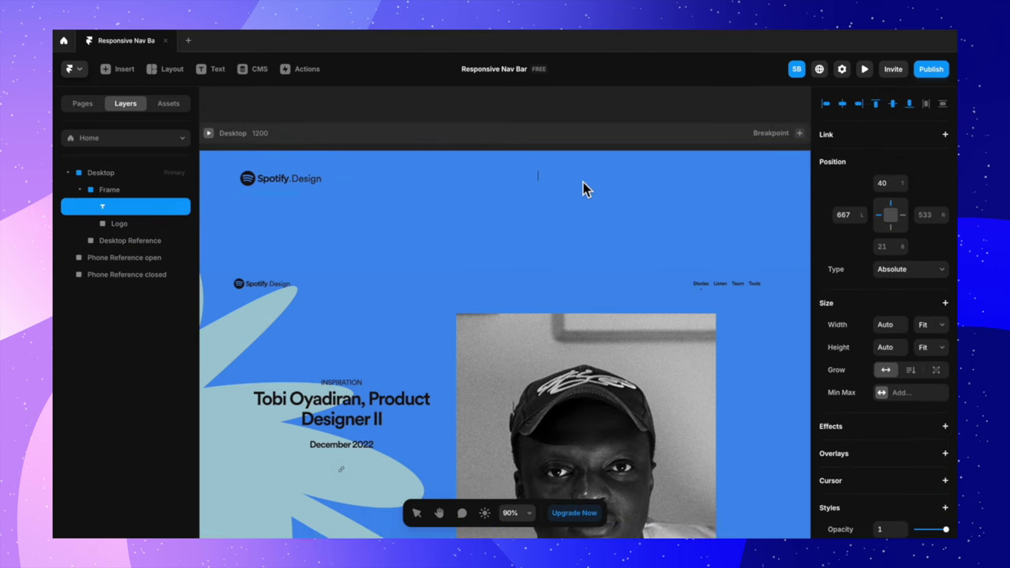
# Step: Create four text links reading Stories, Listen, Team and Tools by duplicating the label
pyautogui.write('Stories')
pyautogui.press('Escape')
pyautogui.press('super+d')
pyautogui.doubleClick(594, 183)
pyautogui.write('Listen')
pyautogui.press('Escape')
pyautogui.press('super+d')
pyautogui.doubleClick(631, 178)
pyautogui.write('Team')
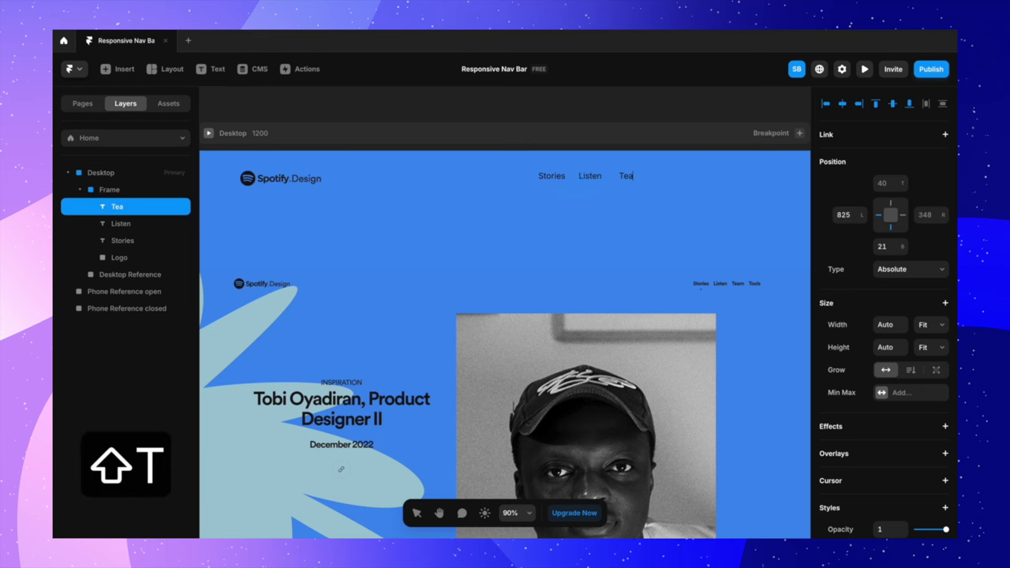
pyautogui.press('Escape')
pyautogui.press('super+d')
pyautogui.doubleClick(670, 177)
pyautogui.write('Tools')
pyautogui.click(556, 177)
# Step: Set the font weight of all four links to Semibold
pyautogui.keyDown('shift'); pyautogui.click(592, 178); pyautogui.keyUp('shift')
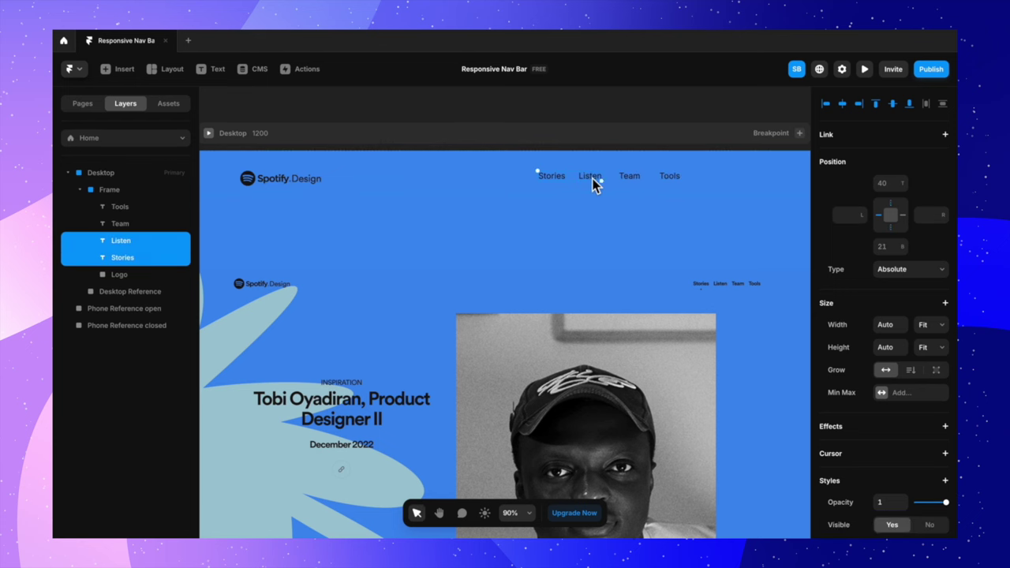
pyautogui.keyDown('shift'); pyautogui.click(638, 178); pyautogui.keyUp('shift')
pyautogui.keyDown('shift'); pyautogui.click(671, 177); pyautogui.keyUp('shift')
pyautogui.scroll(-5, 886, 355)
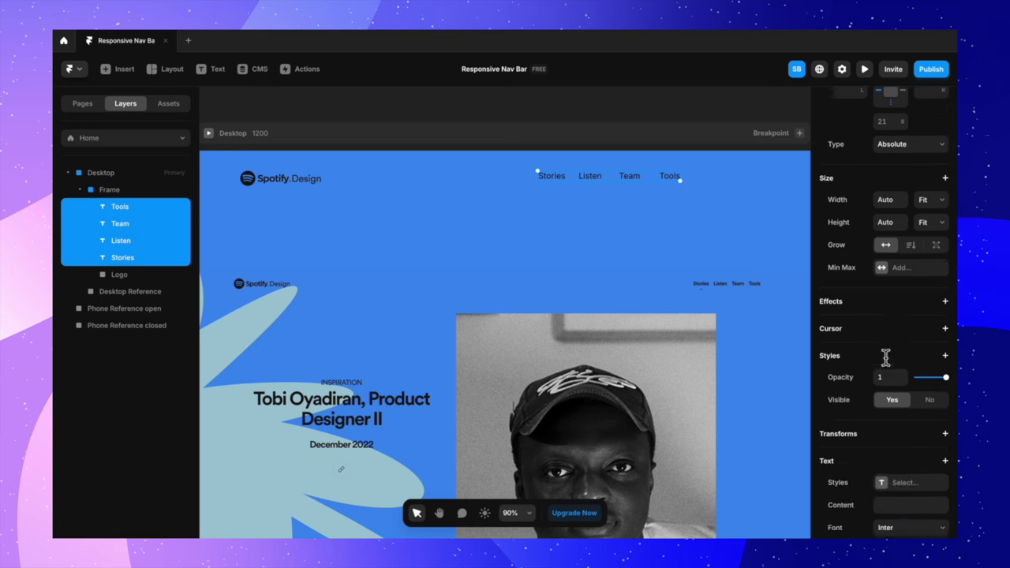
pyautogui.scroll(-3, 885, 358)
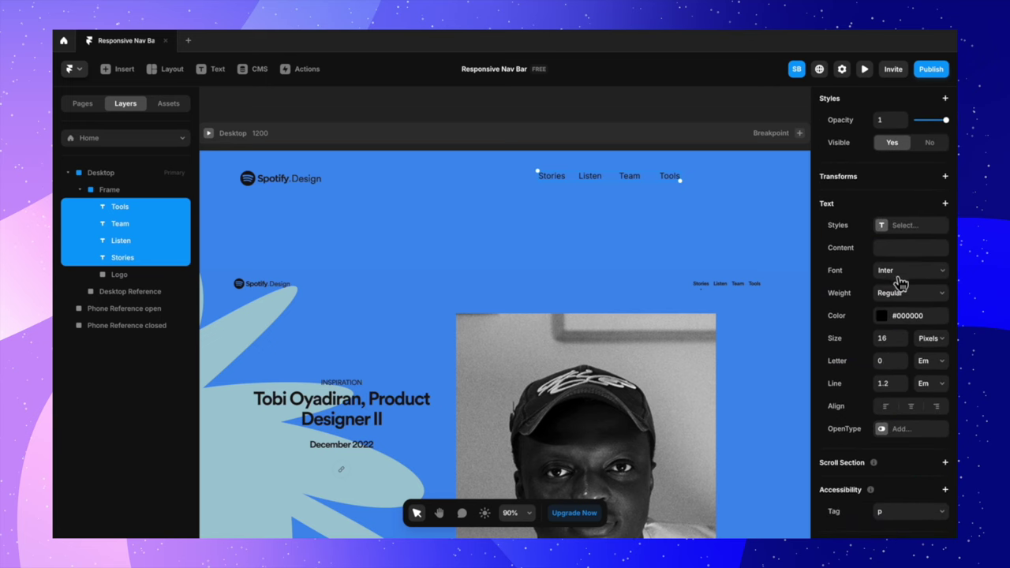
pyautogui.click(908, 298)
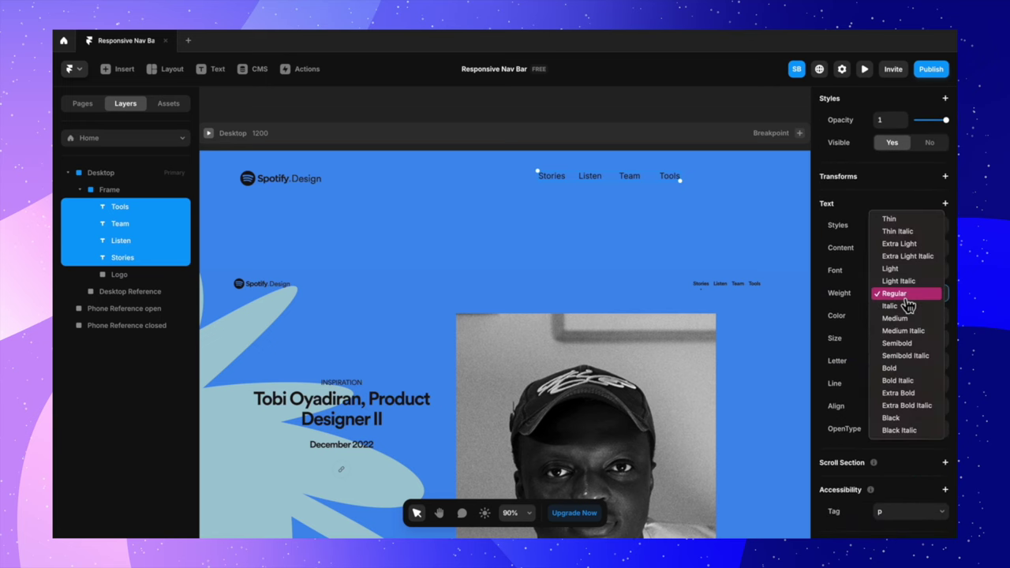
pyautogui.click(909, 347)
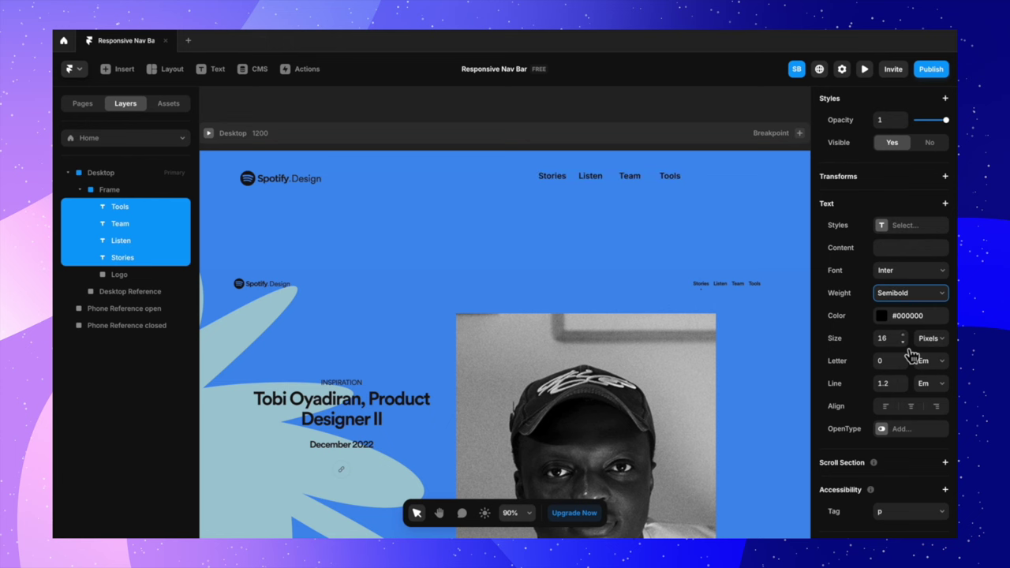
pyautogui.scroll(-3, 623, 242)
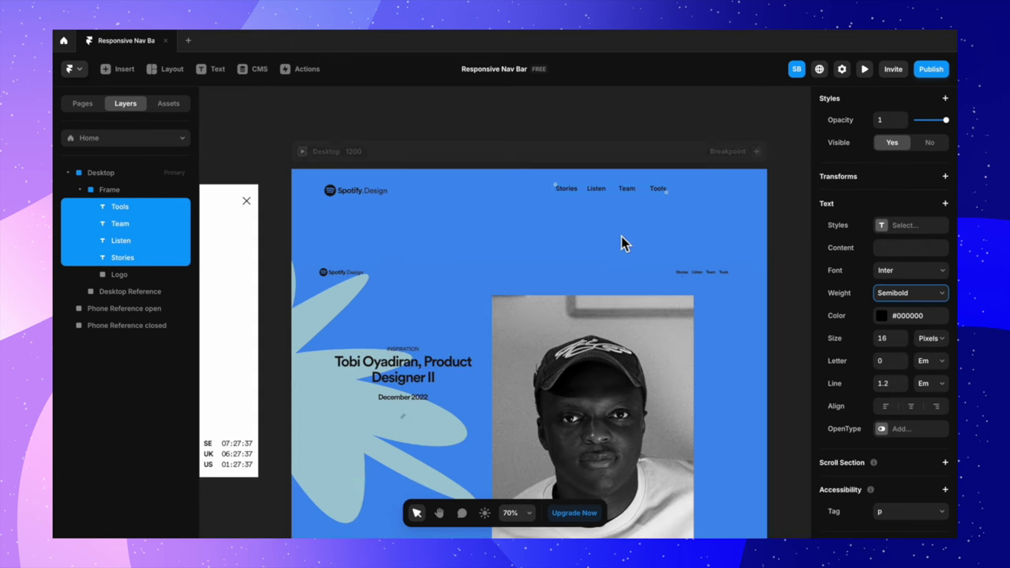
# Step: Convert the nav bar into a horizontal stack centring the logo and links with 10 gap
pyautogui.click(421, 312)
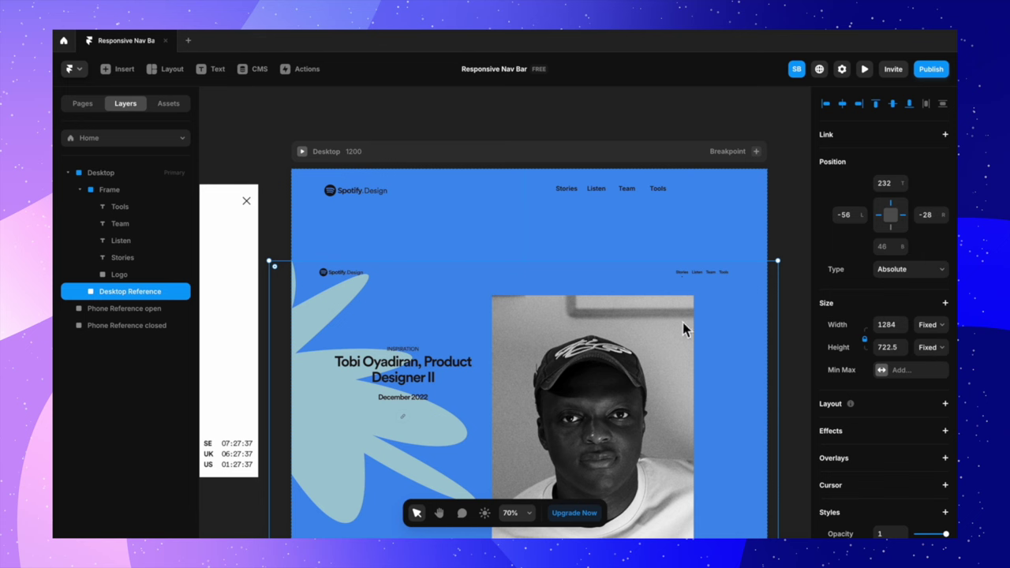
pyautogui.click(684, 187)
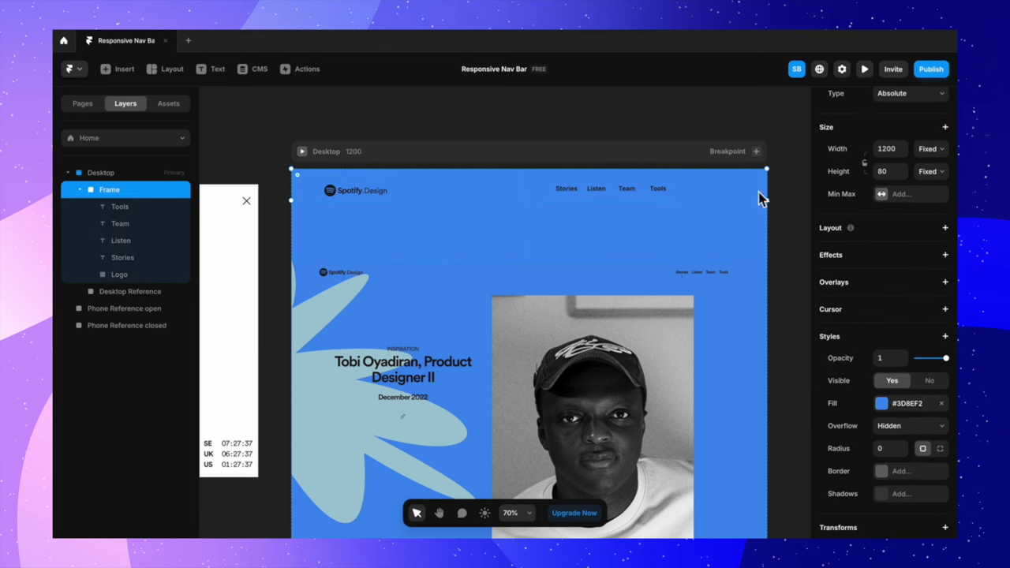
pyautogui.scroll(-2, 892, 298)
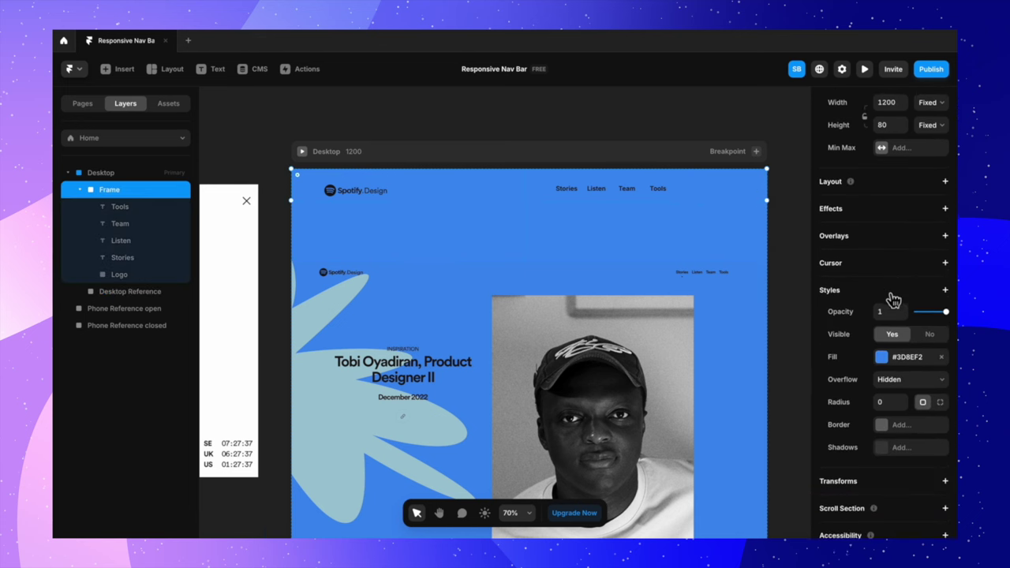
pyautogui.click(945, 180)
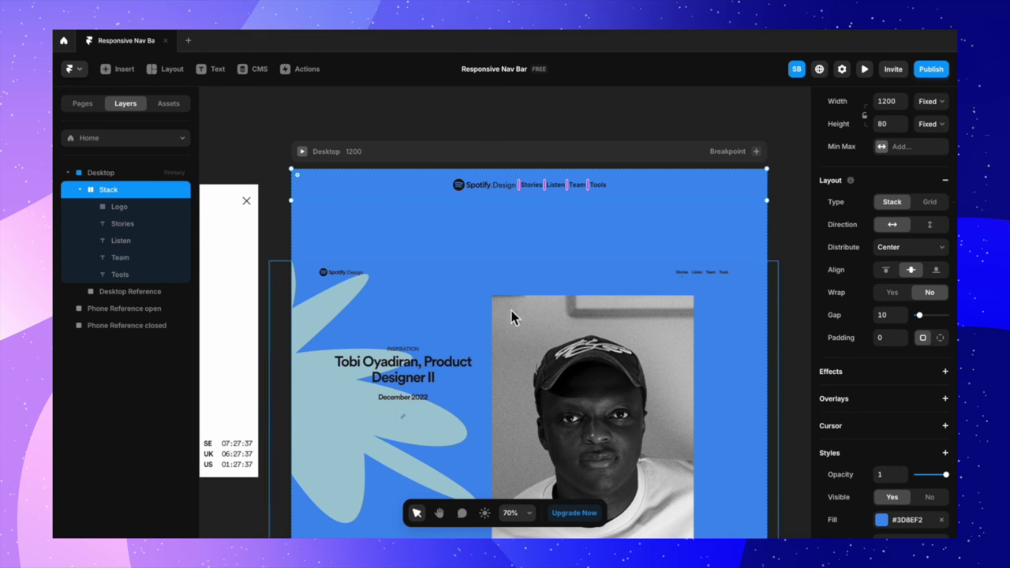
pyautogui.press('Escape')
# Step: Move the Desktop Reference image out of the Desktop frame onto the canvas
pyautogui.scroll(-5, 572, 223)
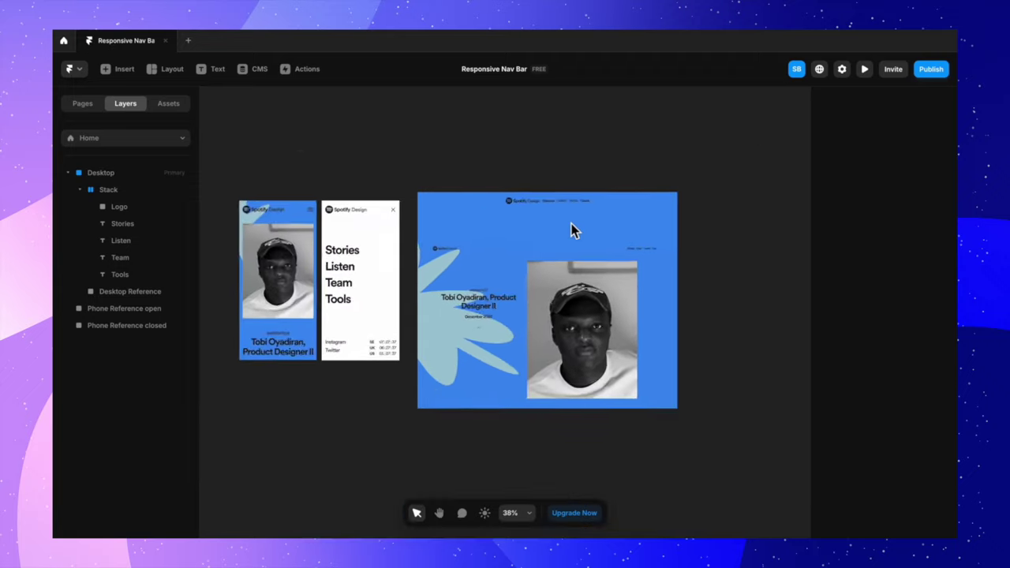
pyautogui.moveTo(592, 341); pyautogui.dragTo(238, 300)
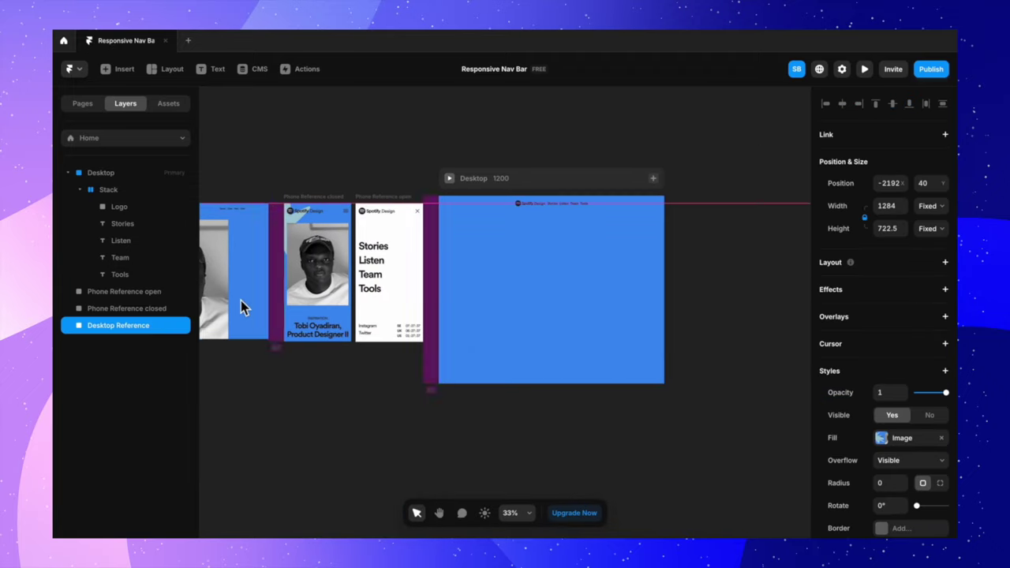
pyautogui.press('Escape')
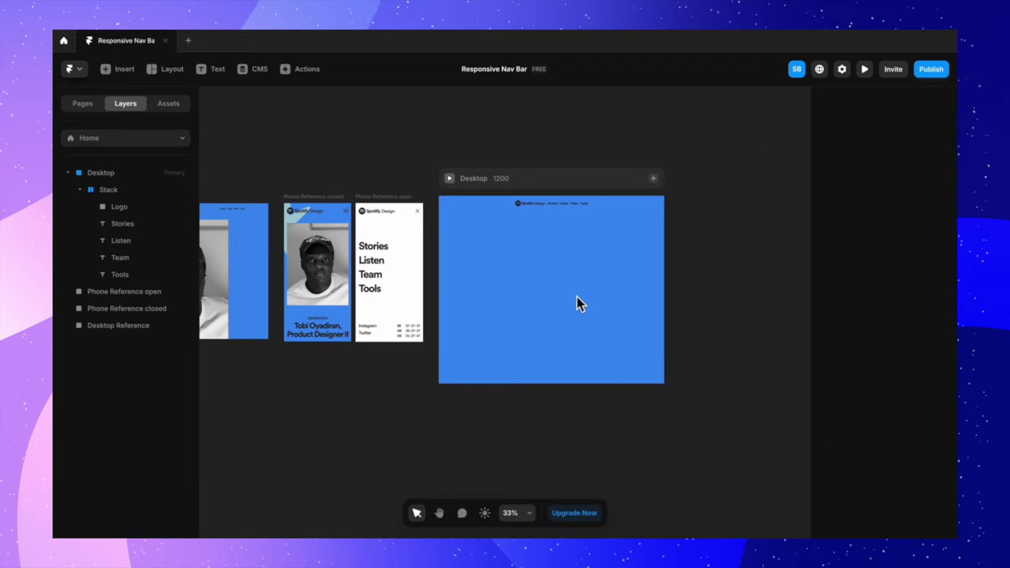
pyautogui.click(561, 205)
pyautogui.scroll(8, 561, 205)
pyautogui.press('Escape')
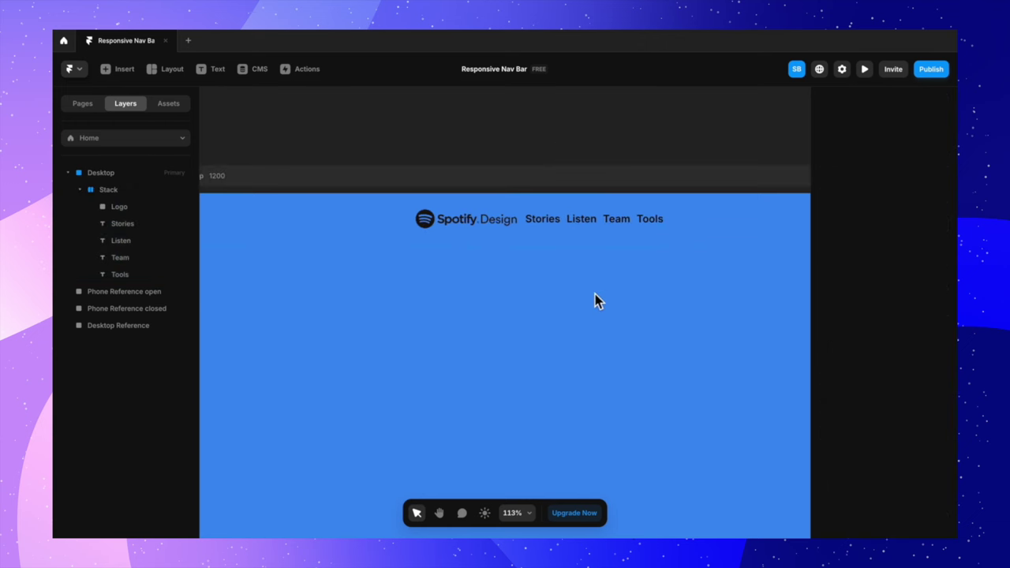
pyautogui.scroll(-5, 595, 294)
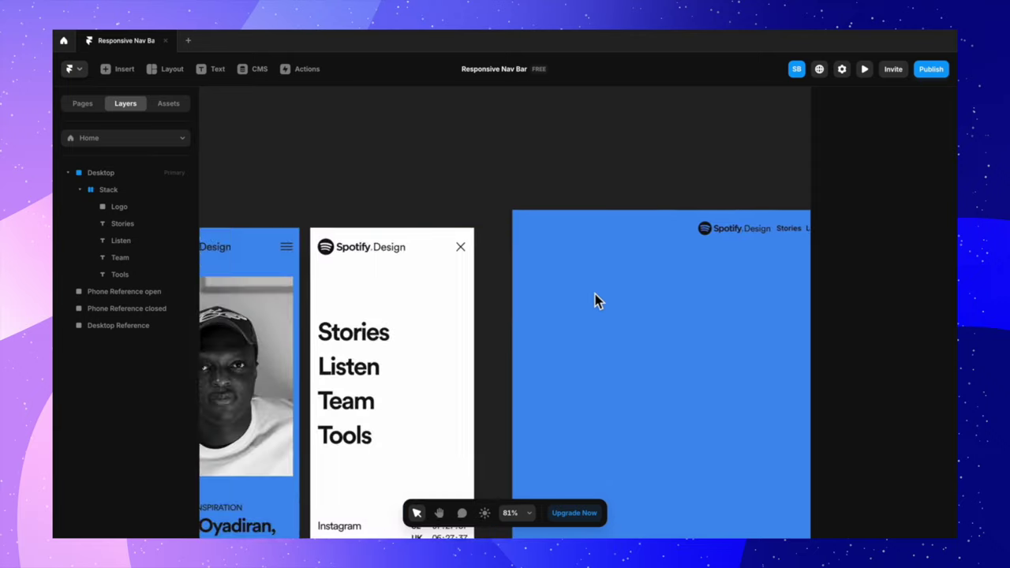
pyautogui.scroll(-3, 595, 300)
pyautogui.hscroll(-2, 595, 300)
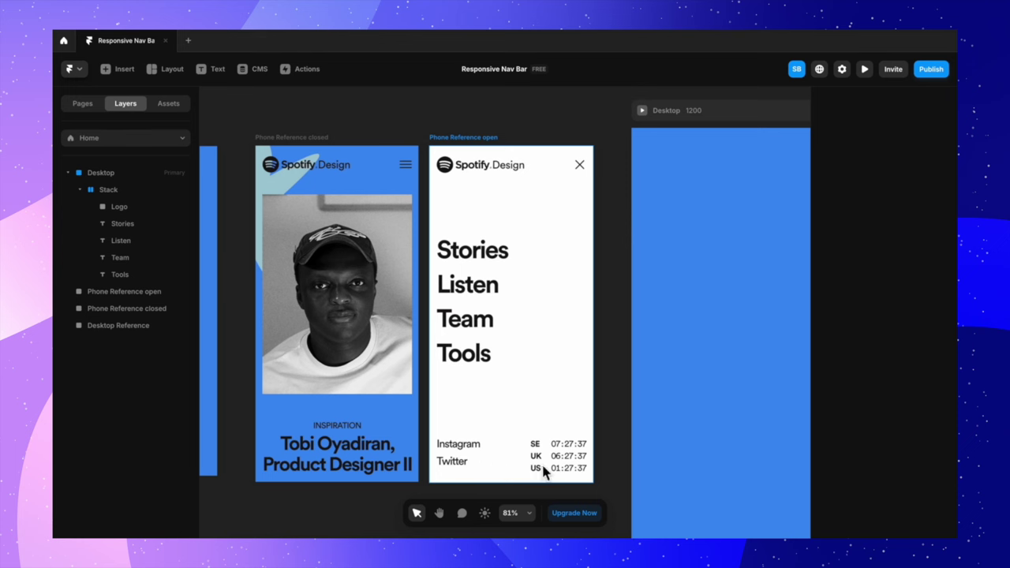
pyautogui.hscroll(2, 476, 358)
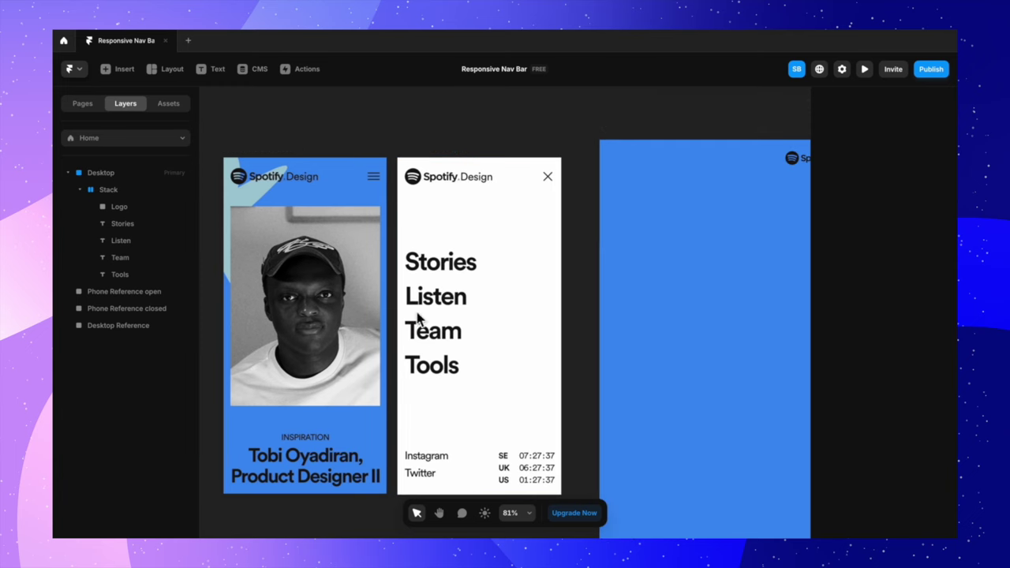
pyautogui.hscroll(5, 376, 184)
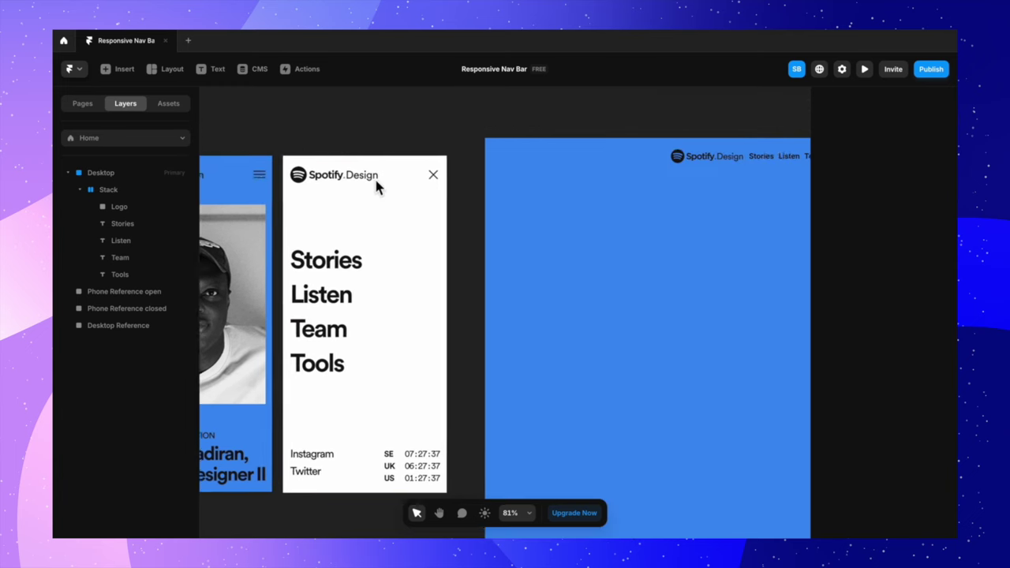
pyautogui.scroll(3, 648, 273)
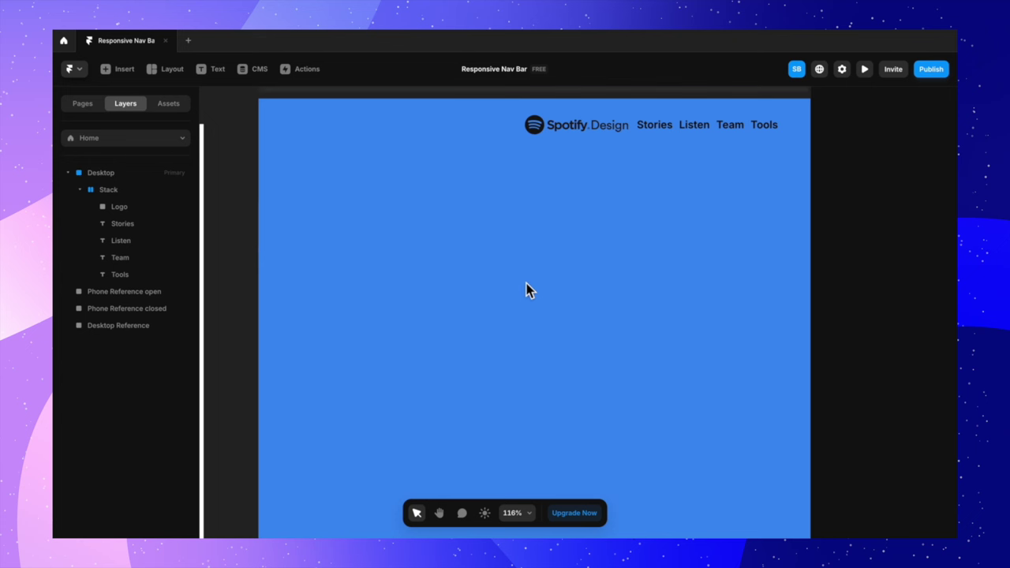
# Step: Draw a square frame sized 32 × 32 on the page
pyautogui.press('f')
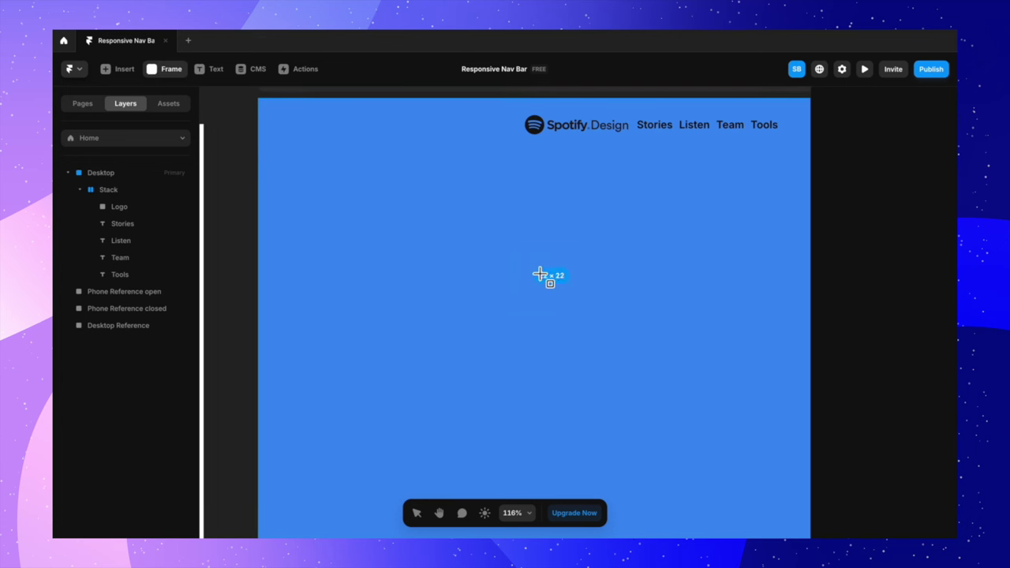
pyautogui.moveTo(544, 277); pyautogui.dragTo(590, 323)
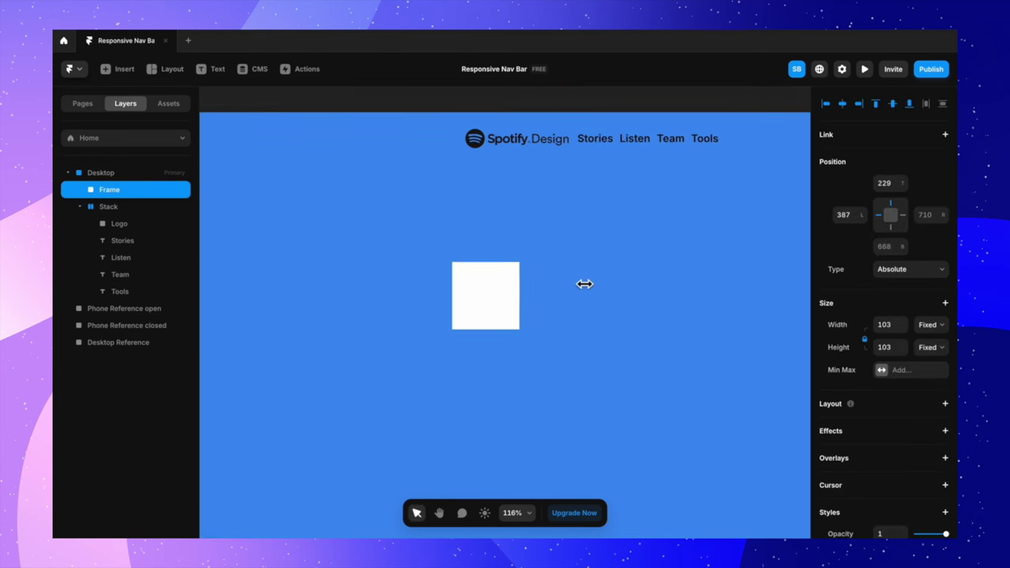
pyautogui.click(895, 331)
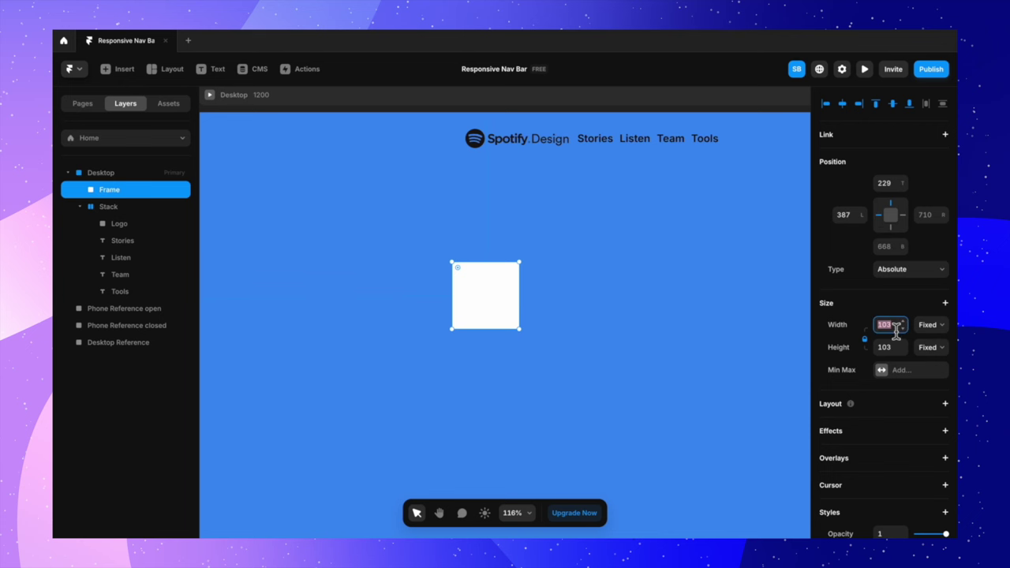
pyautogui.write('32')
pyautogui.press('Return')
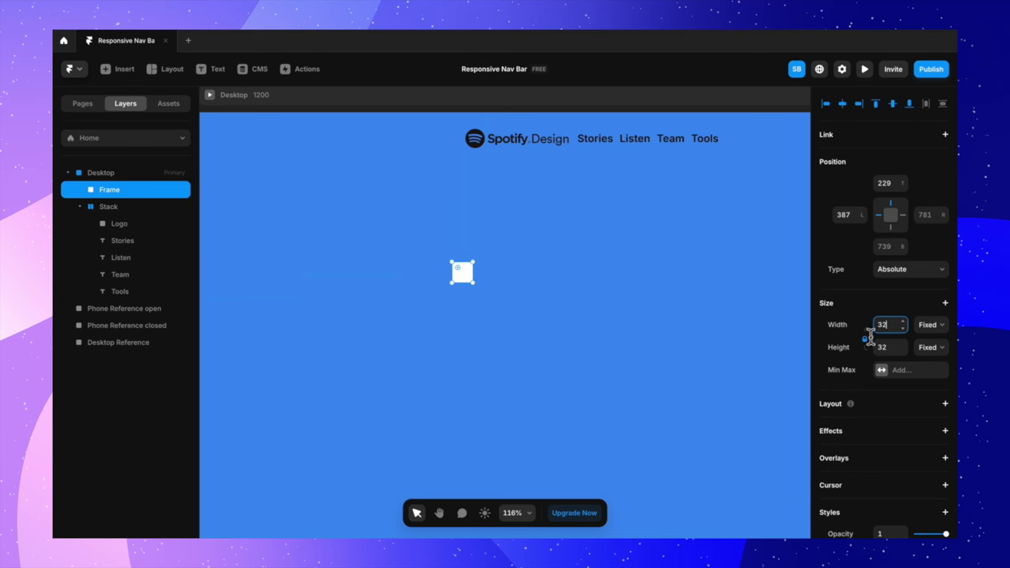
pyautogui.click(501, 388)
pyautogui.scroll(10, 466, 273)
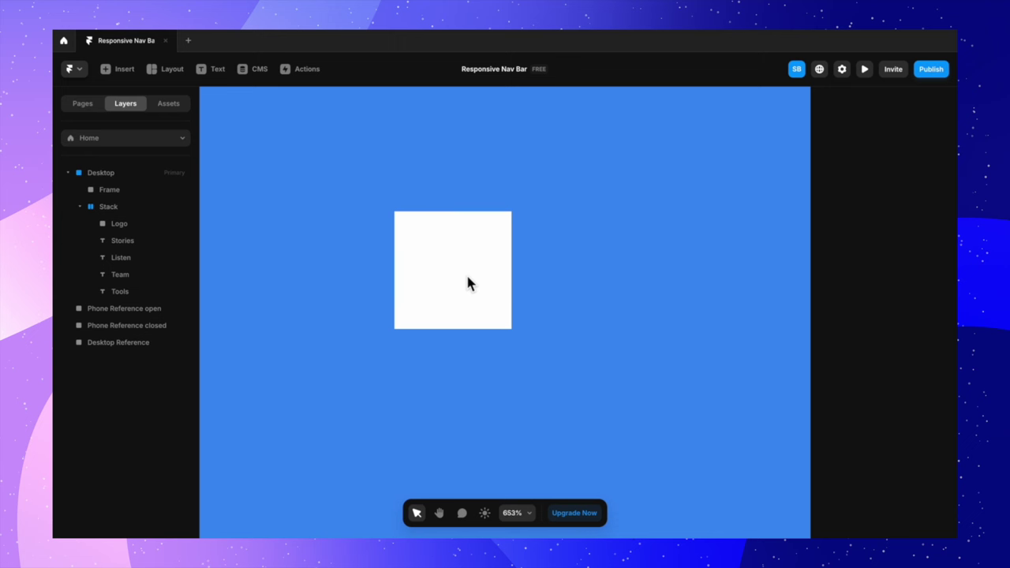
# Step: Draw a thin bar filled #000000 inside the square and duplicate it into three bars
pyautogui.press('f')
pyautogui.moveTo(408, 230); pyautogui.dragTo(502, 249)
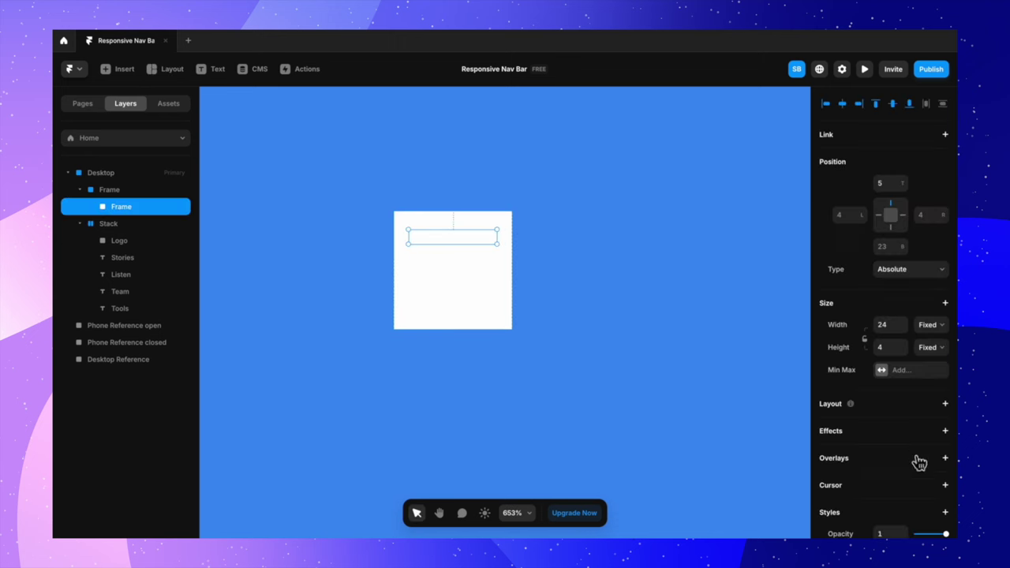
pyautogui.scroll(-3, 914, 462)
pyautogui.click(904, 420)
pyautogui.write('000000')
pyautogui.click(640, 383)
pyautogui.click(451, 237)
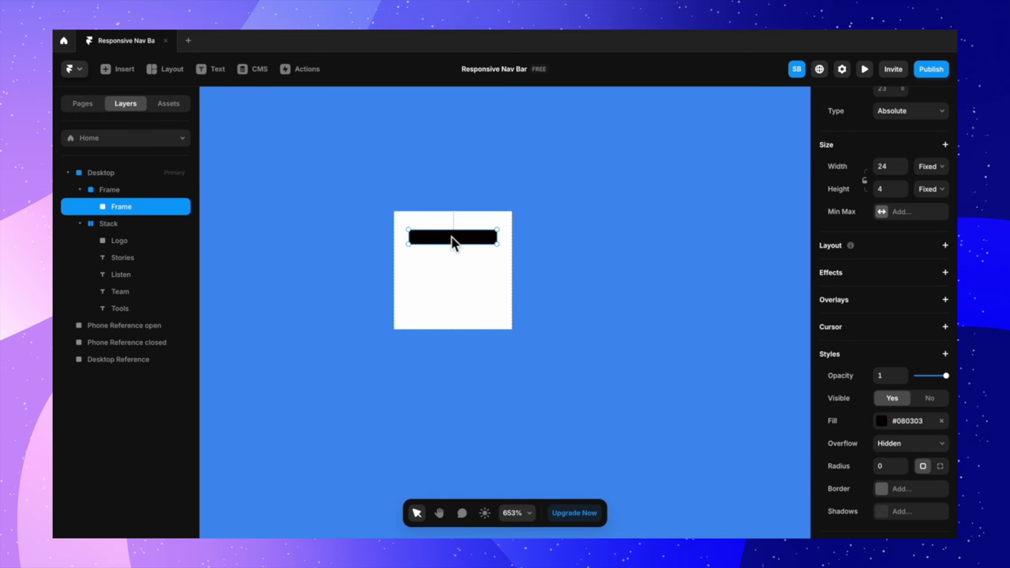
pyautogui.hotkey('ctrl', 'd')
pyautogui.moveTo(452, 237); pyautogui.dragTo(467, 293)
pyautogui.hotkey('ctrl', 'd')
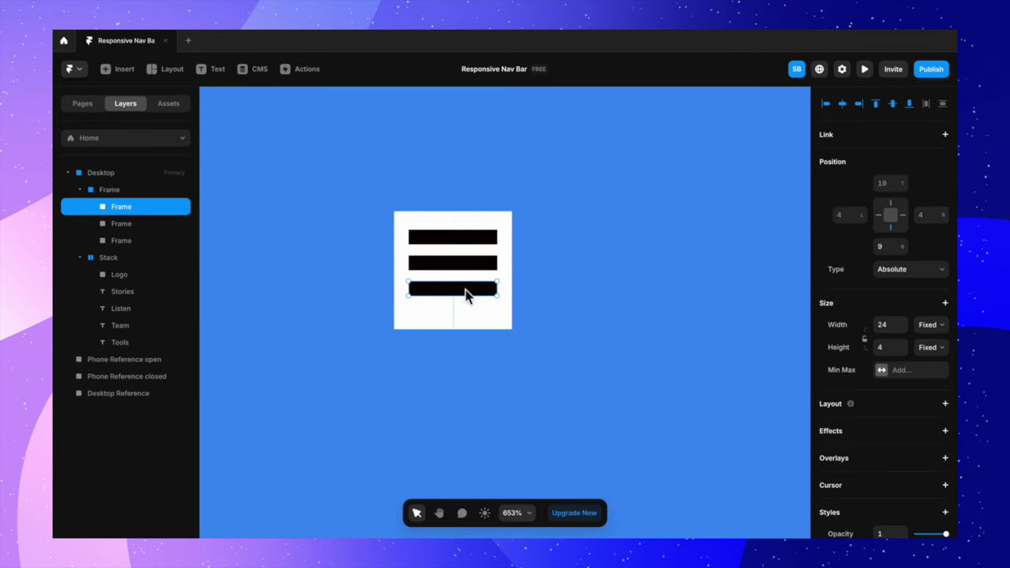
# Step: Set the height of all three bars to 3
pyautogui.keyDown('shift'); pyautogui.click(478, 265); pyautogui.keyUp('shift')
pyautogui.keyDown('shift'); pyautogui.click(479, 238); pyautogui.keyUp('shift')
pyautogui.click(884, 347)
pyautogui.write('3')
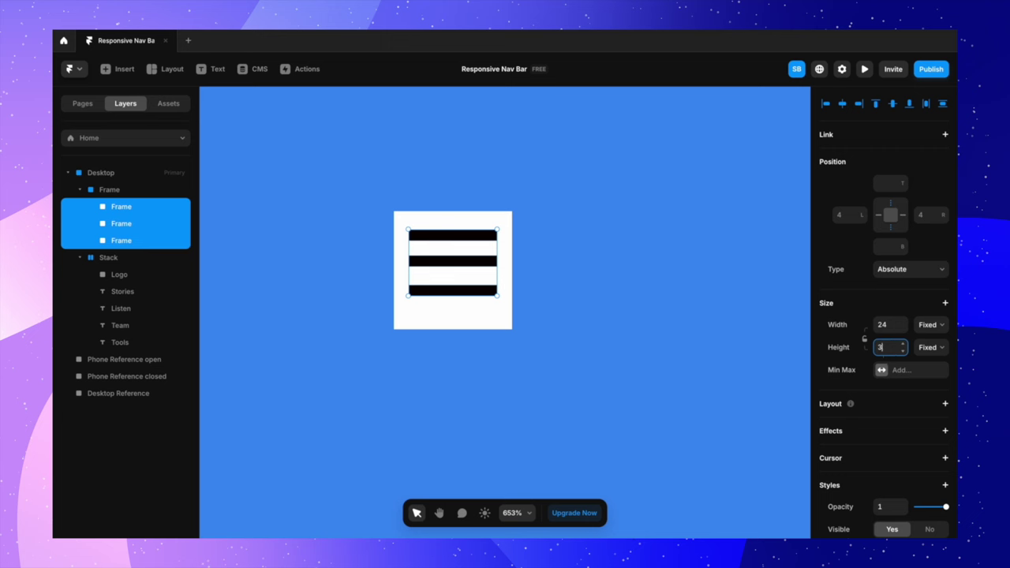
pyautogui.click(591, 412)
pyautogui.hscroll(-3, 590, 412)
# Step: Position the three bars inside the square and distribute them evenly
pyautogui.click(550, 306)
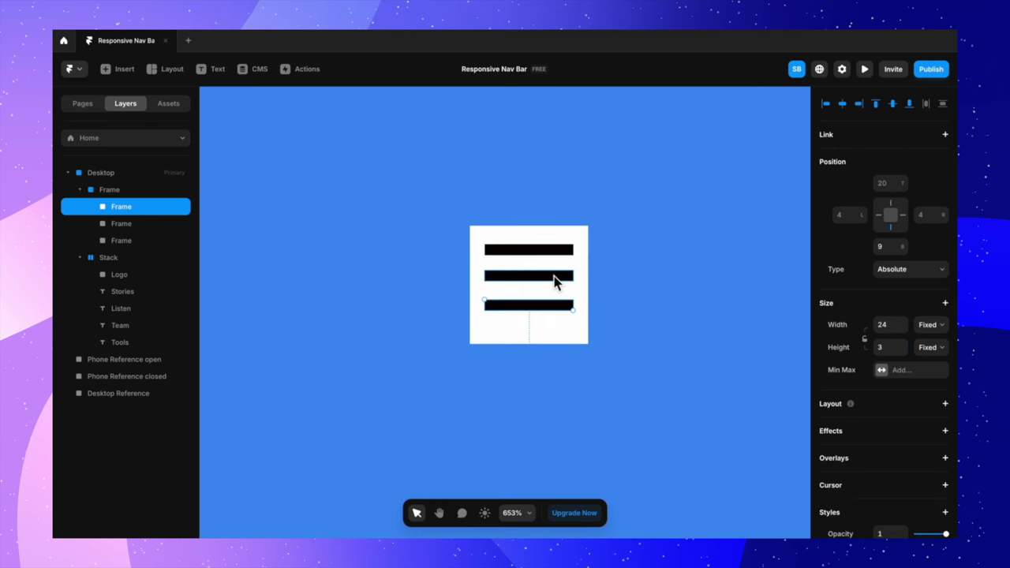
pyautogui.keyDown('shift'); pyautogui.click(557, 276); pyautogui.keyUp('shift')
pyautogui.keyDown('shift'); pyautogui.click(554, 251); pyautogui.keyUp('shift')
pyautogui.moveTo(554, 258); pyautogui.dragTo(562, 272)
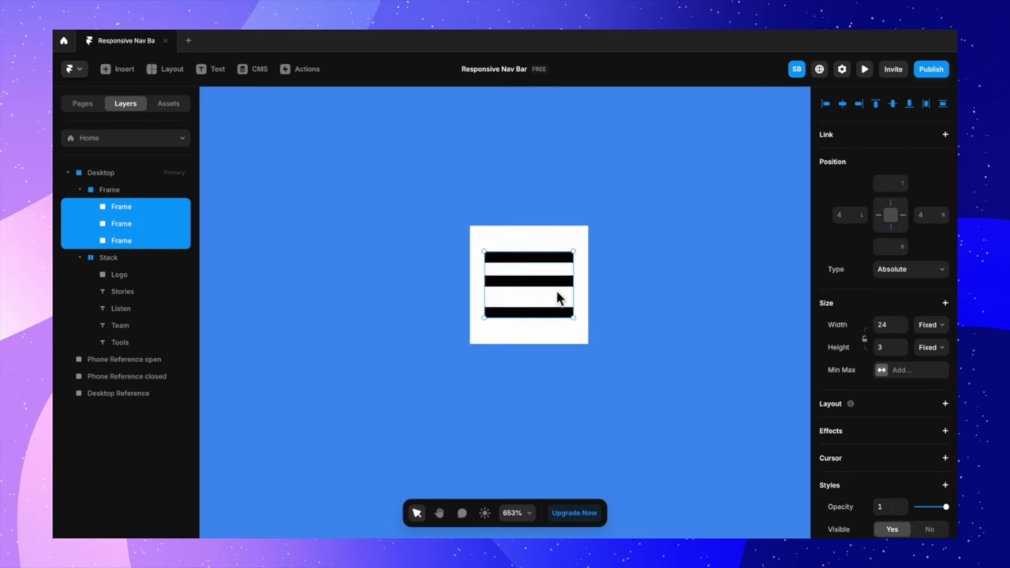
pyautogui.click(943, 104)
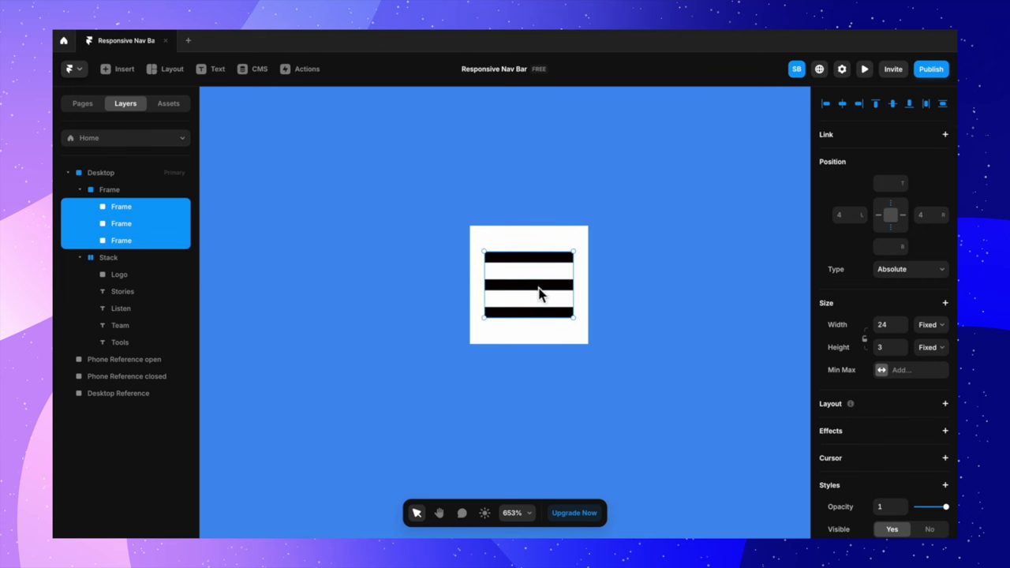
pyautogui.press('alt')
pyautogui.click(658, 266)
pyautogui.scroll(-5, 657, 266)
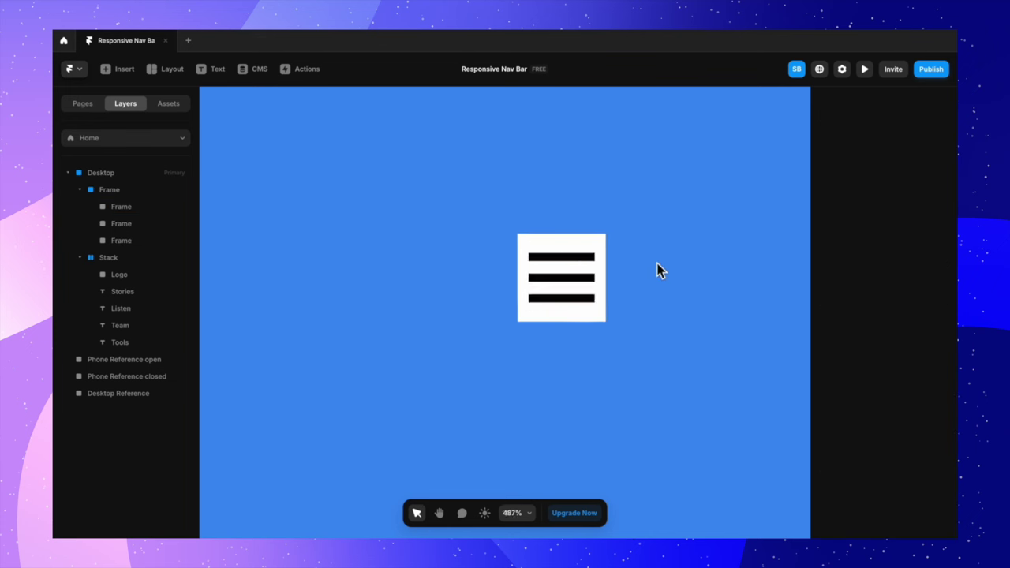
# Step: Fill the icon square with the page blue #3D8EF2 sampled from the canvas
pyautogui.click(605, 254)
pyautogui.scroll(-5, 862, 404)
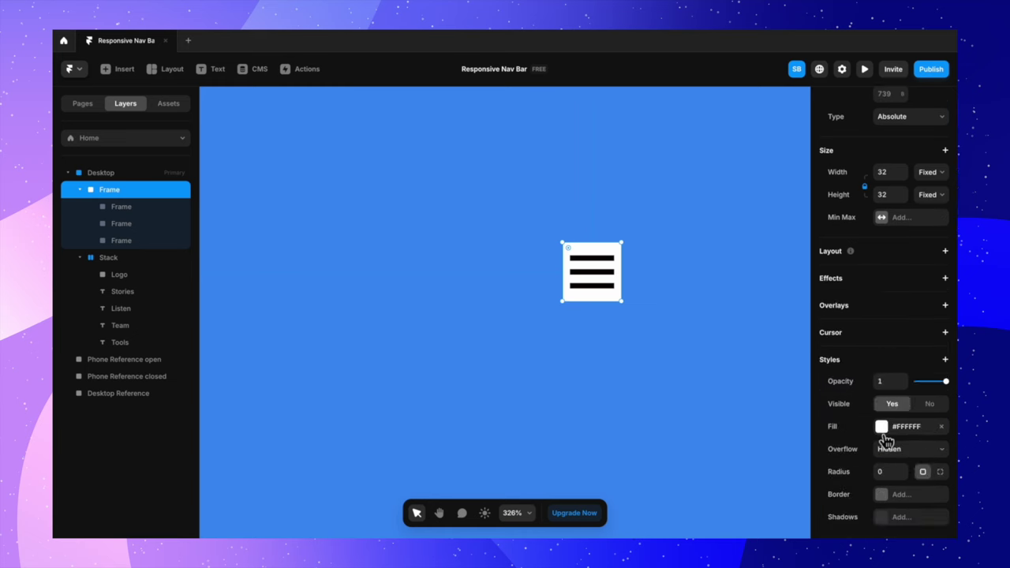
pyautogui.click(882, 424)
pyautogui.click(780, 425)
pyautogui.click(728, 232)
pyautogui.click(667, 175)
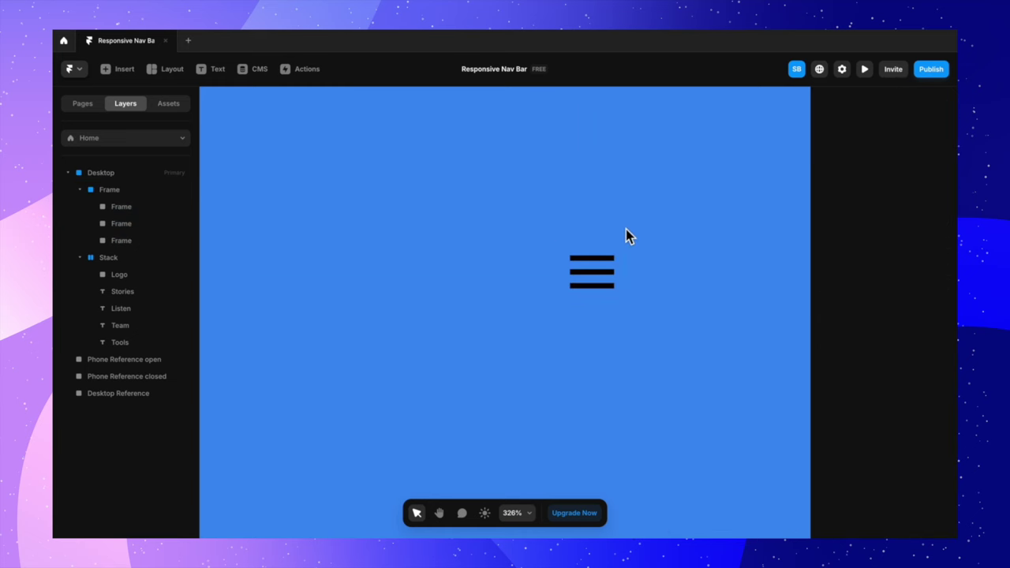
pyautogui.click(606, 251)
pyautogui.scroll(-5, 604, 249)
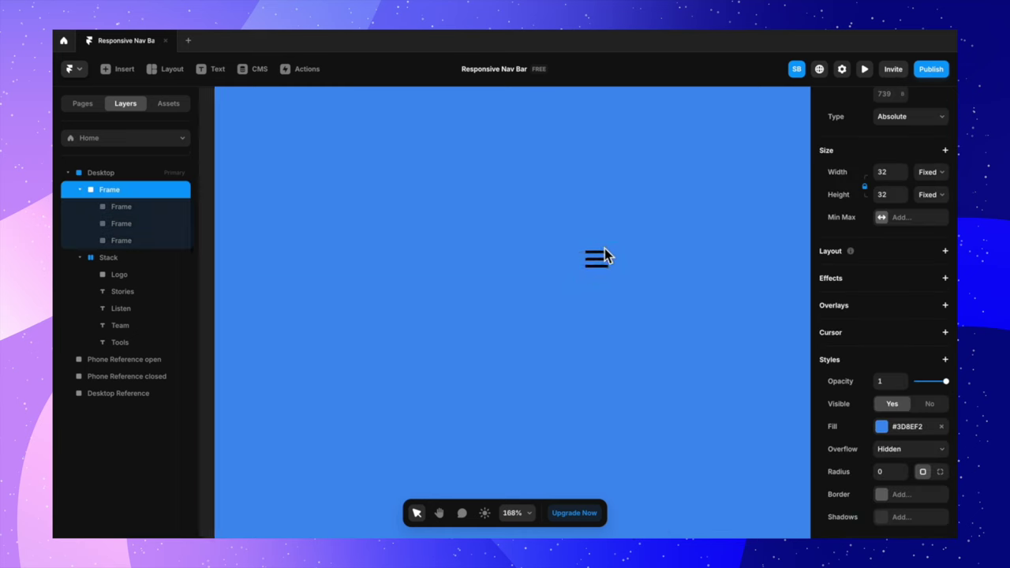
# Step: Move the hamburger icon into the nav stack, keeping the Spotify logo first
pyautogui.moveTo(637, 289); pyautogui.dragTo(560, 153)
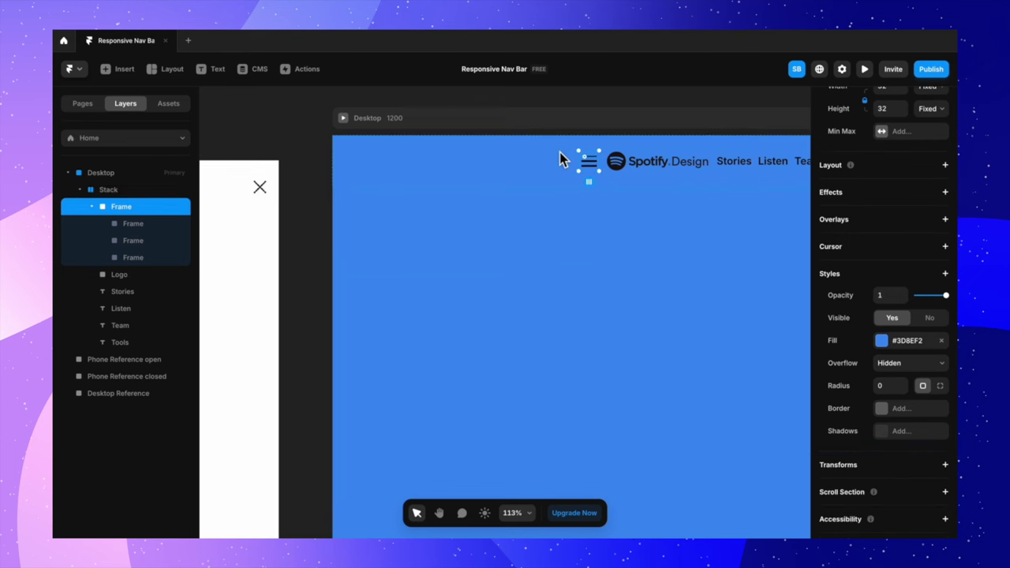
pyautogui.click(650, 163)
pyautogui.moveTo(652, 166); pyautogui.dragTo(584, 162)
pyautogui.hscroll(3, 679, 262)
pyautogui.scroll(1, 679, 262)
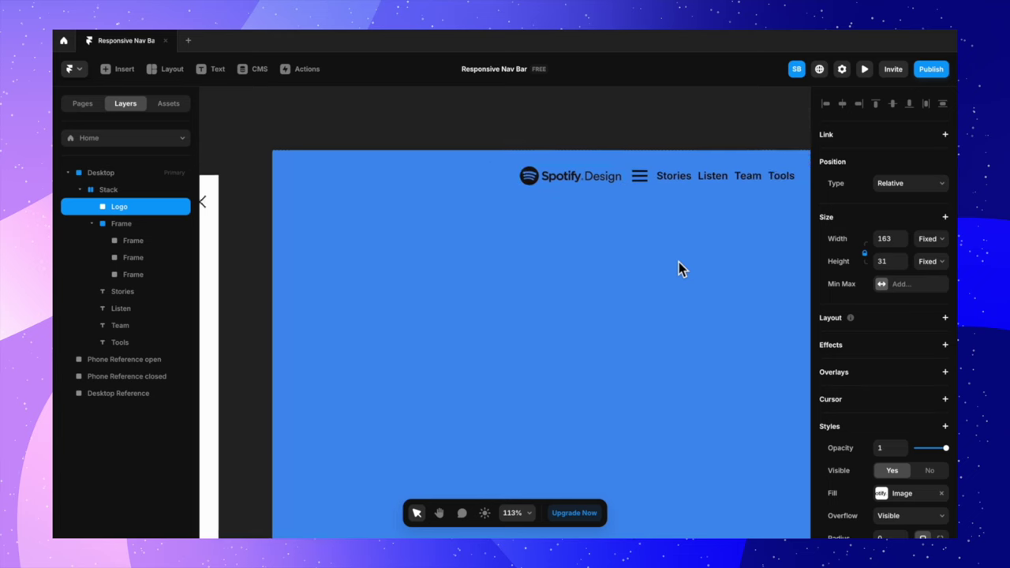
# Step: Rename the hamburger icon's layer to Menu
pyautogui.click(630, 198)
pyautogui.doubleClick(128, 225)
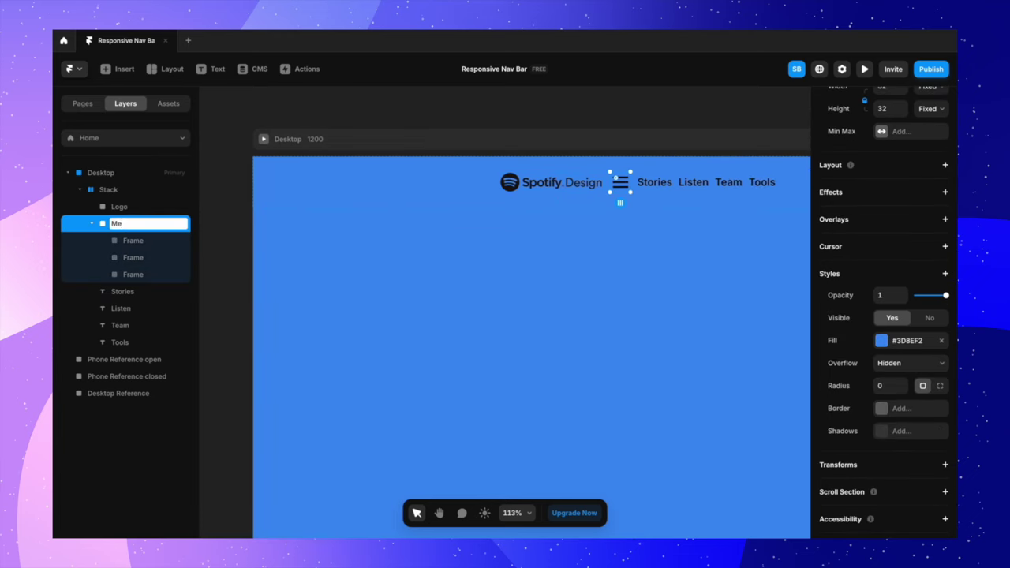
pyautogui.write('Menu')
pyautogui.click(240, 226)
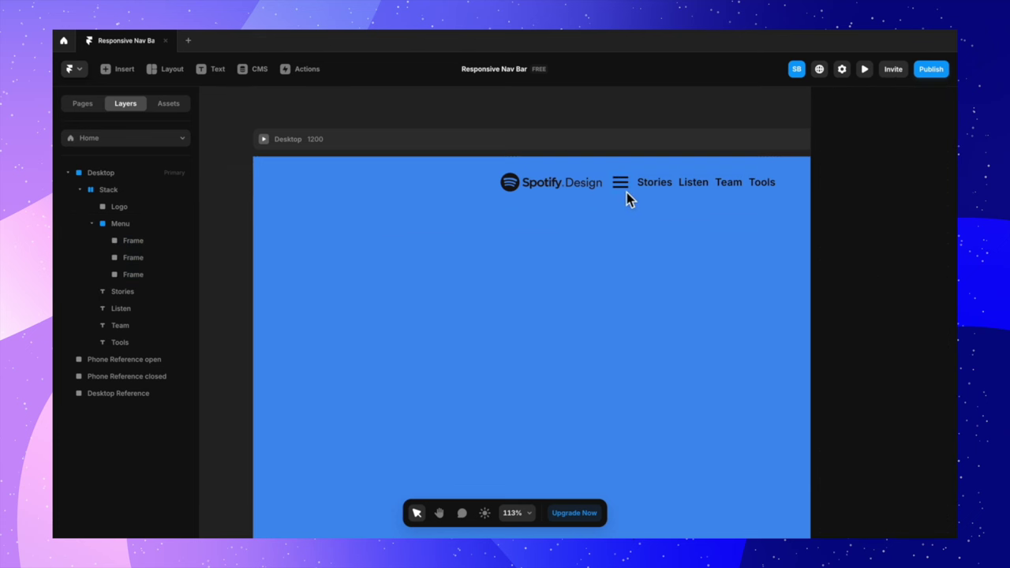
pyautogui.click(625, 192)
pyautogui.scroll(5, 626, 191)
pyautogui.rightClick(631, 175)
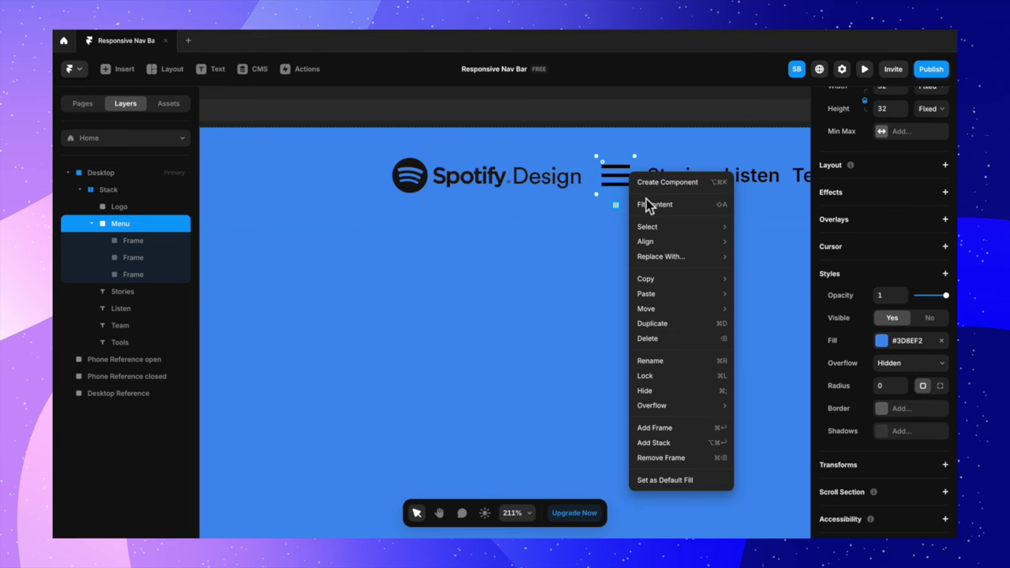
# Step: Convert the Menu icon into a component and add a second variant
pyautogui.click(669, 182)
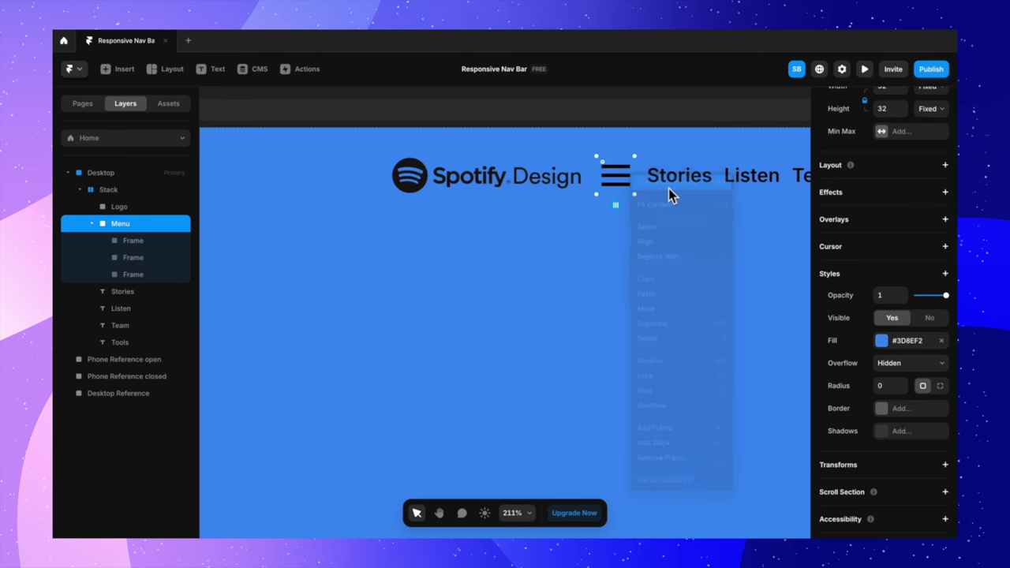
pyautogui.click(536, 337)
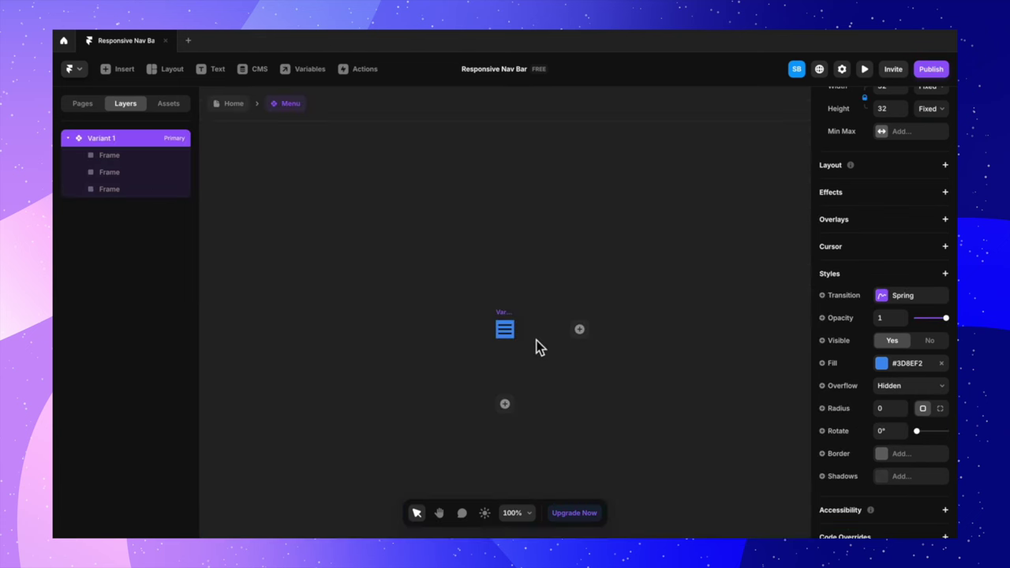
pyautogui.click(580, 329)
# Step: Name the two variants Closed Menu and Open Menu
pyautogui.scroll(5, 491, 328)
pyautogui.scroll(3, 367, 332)
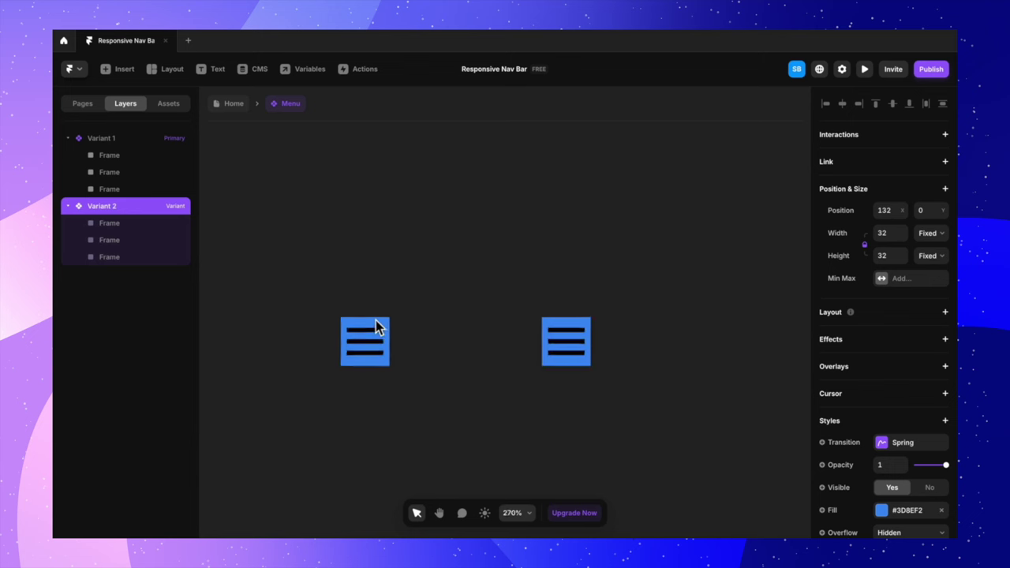
pyautogui.click(371, 309)
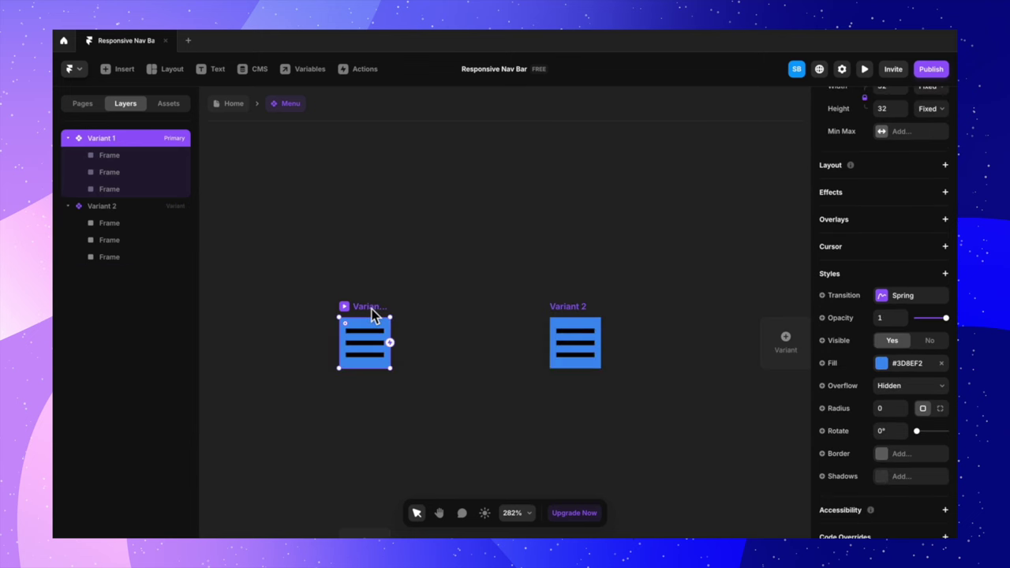
pyautogui.doubleClick(116, 138)
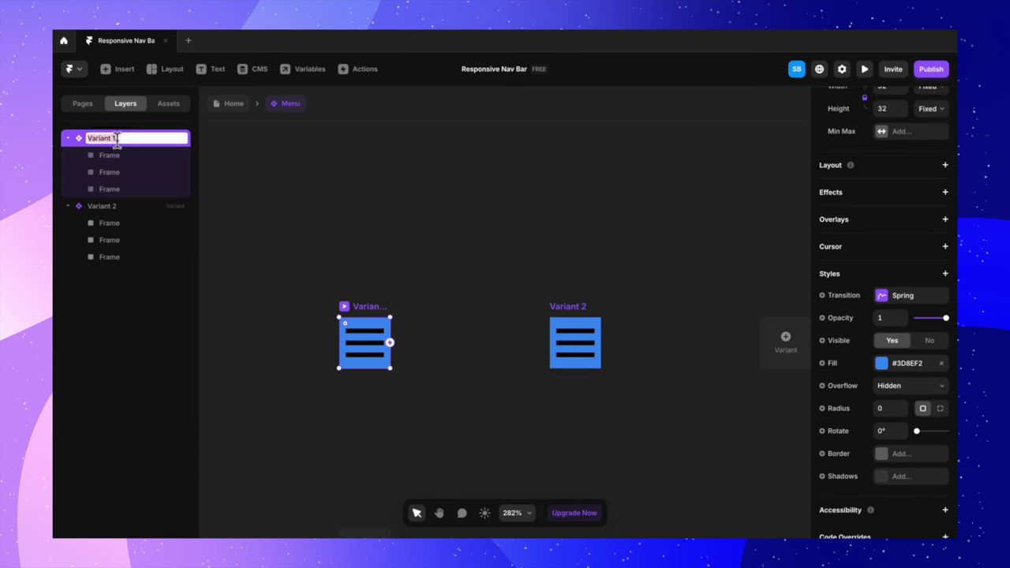
pyautogui.write('Closed Menu')
pyautogui.doubleClick(103, 206)
pyautogui.write('Open Menu')
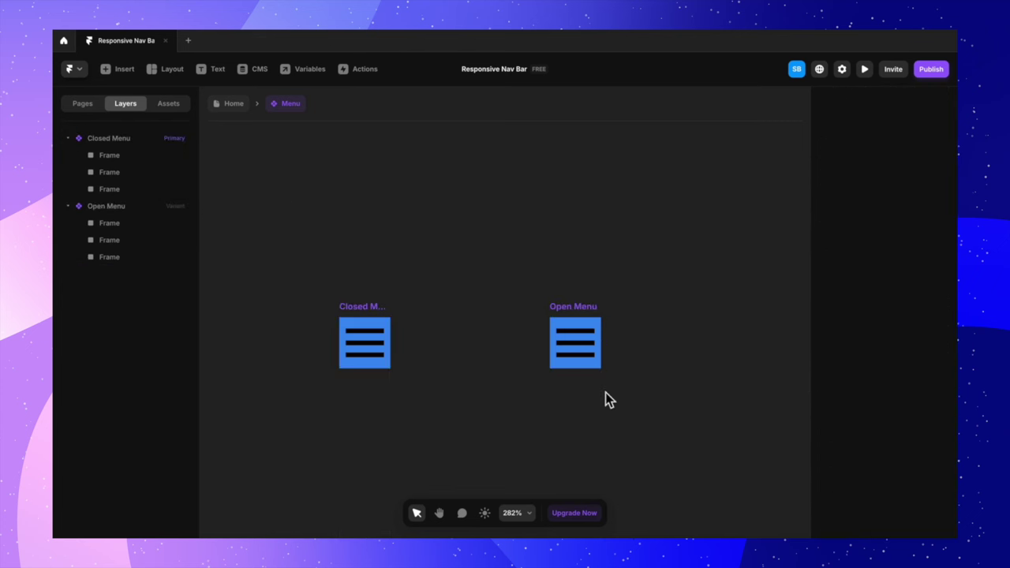
pyautogui.scroll(5, 605, 392)
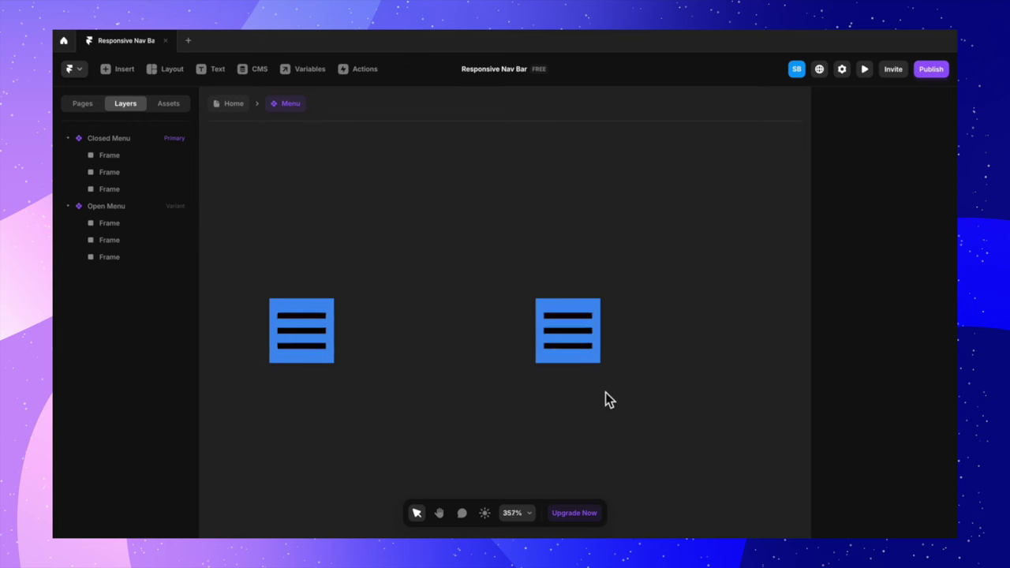
# Step: Shrink the Open Menu middle bar to a 3×3 square and set its opacity to 0
pyautogui.click(551, 281)
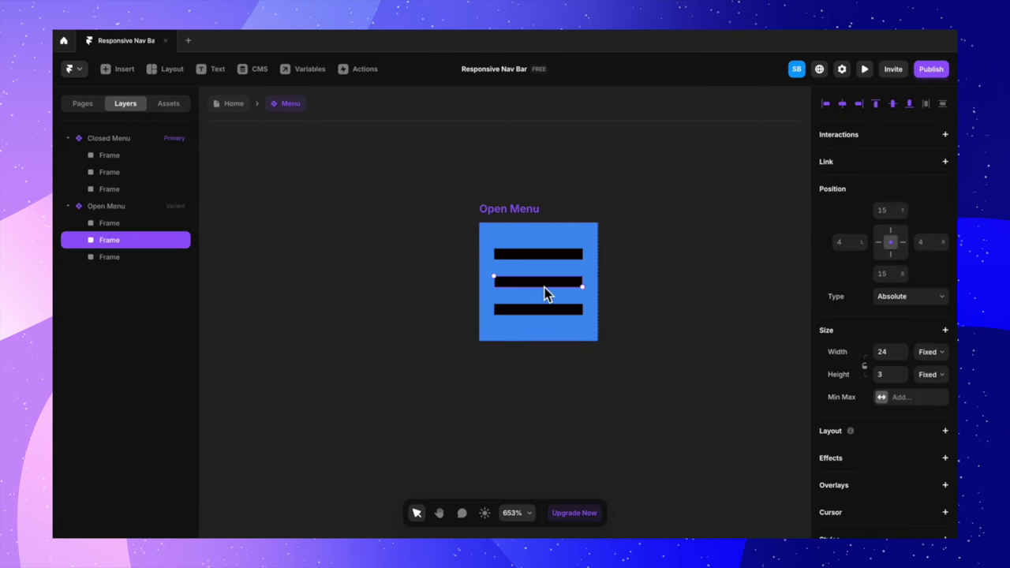
pyautogui.scroll(4, 545, 287)
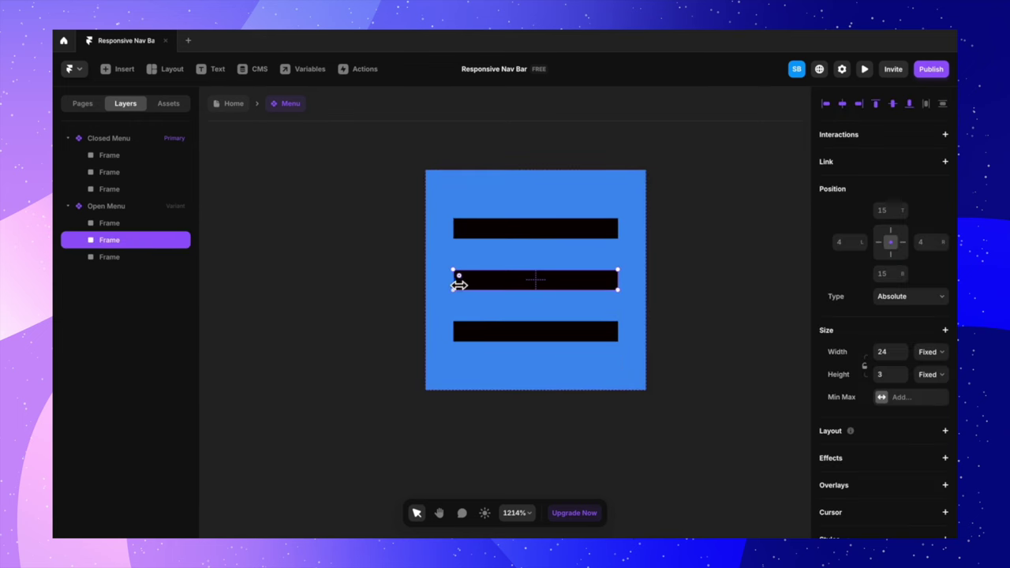
pyautogui.moveTo(458, 285); pyautogui.dragTo(551, 288)
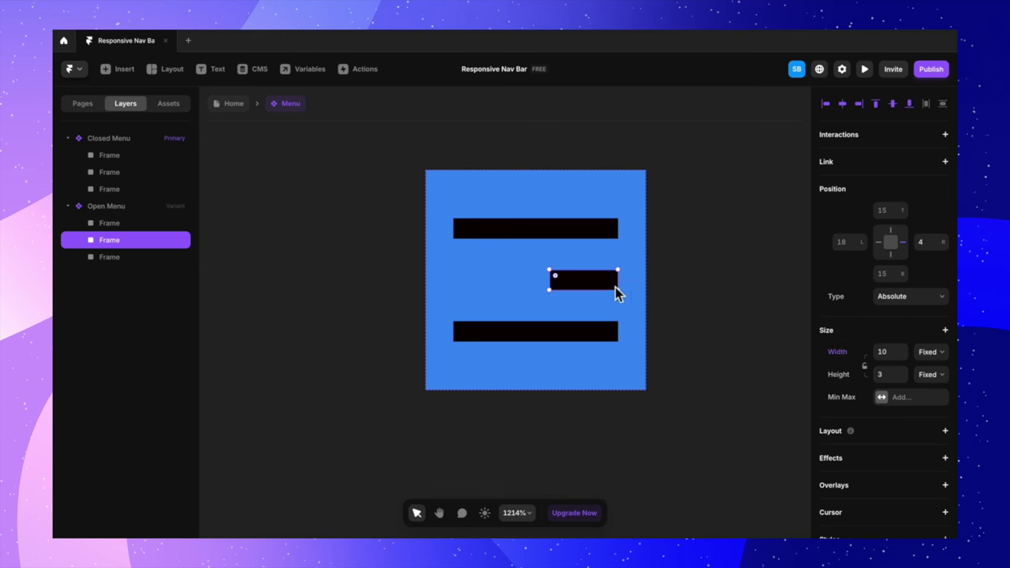
pyautogui.moveTo(623, 285); pyautogui.dragTo(544, 284)
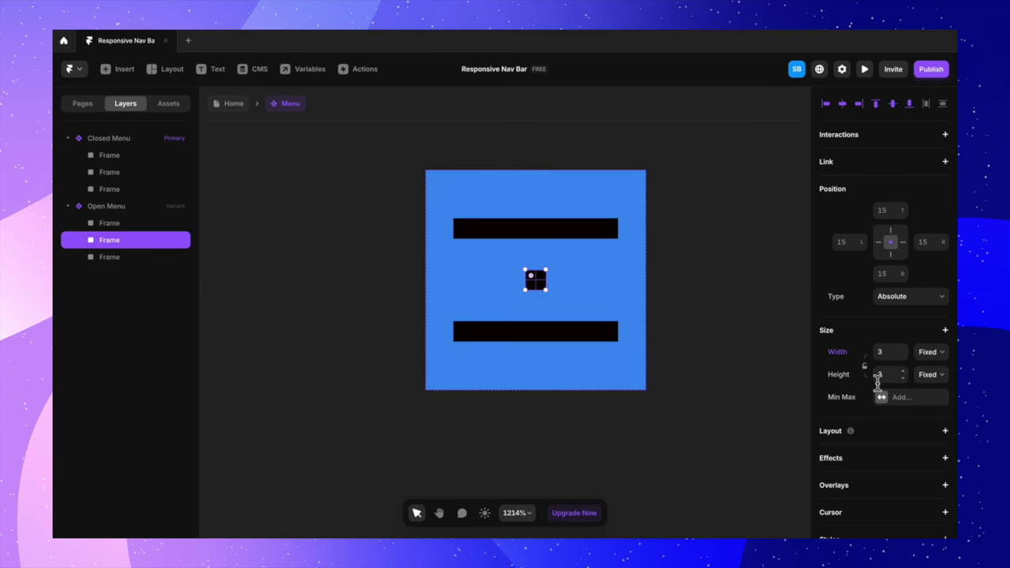
pyautogui.scroll(-3, 877, 379)
pyautogui.moveTo(946, 427); pyautogui.dragTo(913, 428)
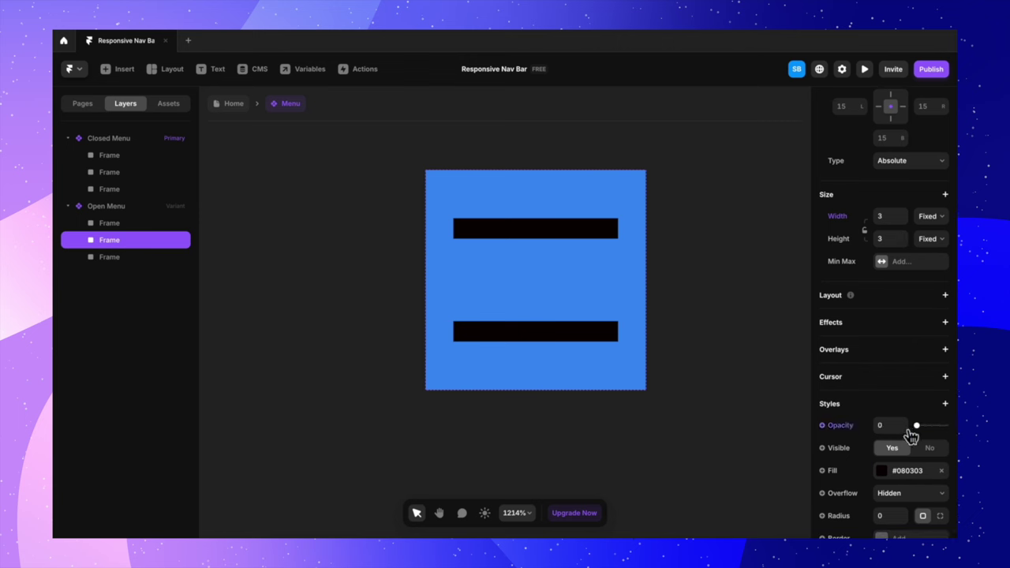
pyautogui.click(662, 324)
# Step: Rotate the bottom bar to -46° and the top bar to 44°, then centre both into an X
pyautogui.click(601, 331)
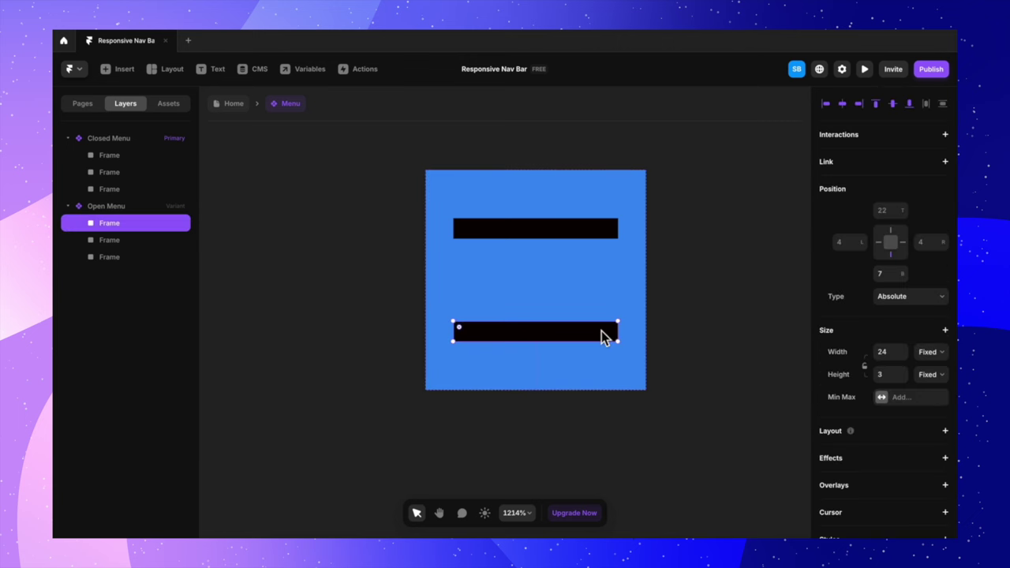
pyautogui.moveTo(627, 322); pyautogui.dragTo(584, 272)
pyautogui.click(589, 234)
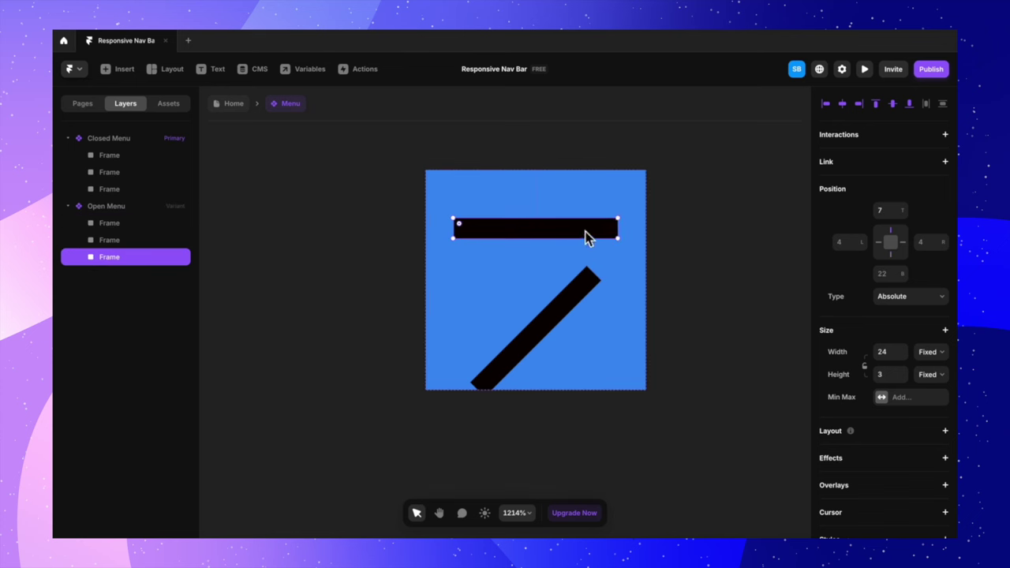
pyautogui.moveTo(629, 217); pyautogui.dragTo(625, 287)
pyautogui.moveTo(528, 230); pyautogui.dragTo(529, 279)
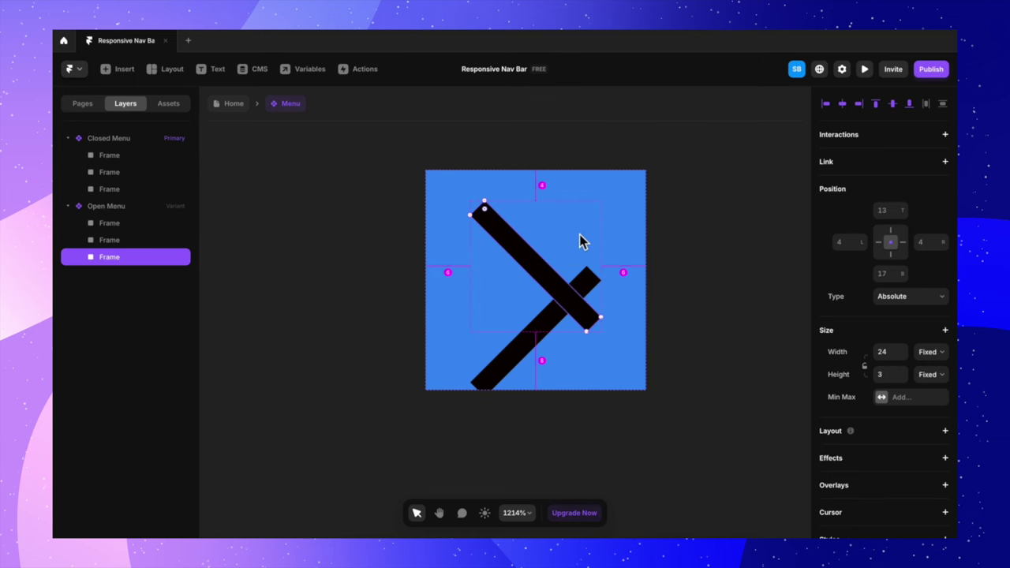
pyautogui.moveTo(532, 276); pyautogui.dragTo(533, 281)
pyautogui.moveTo(514, 360); pyautogui.dragTo(532, 298)
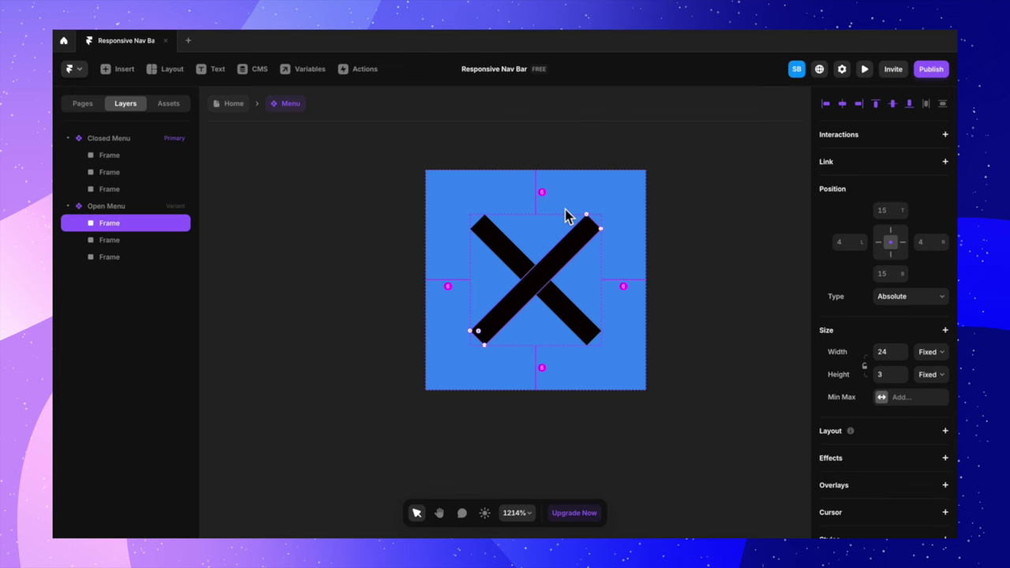
pyautogui.click(724, 235)
pyautogui.scroll(-5, 728, 236)
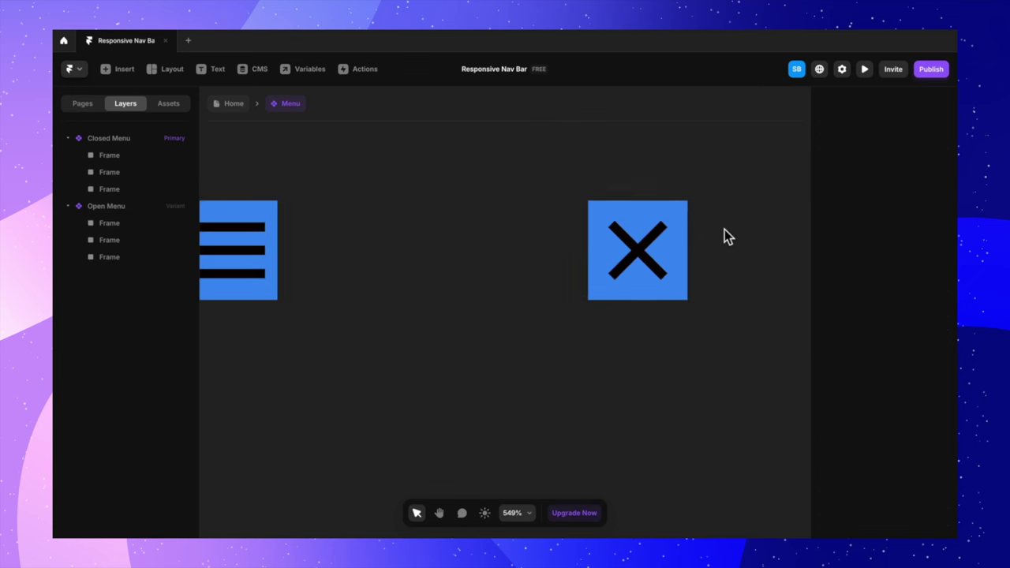
# Step: Leave the component editor and return to the Home page nav bar
pyautogui.hscroll(-3, 449, 290)
pyautogui.scroll(-2, 385, 212)
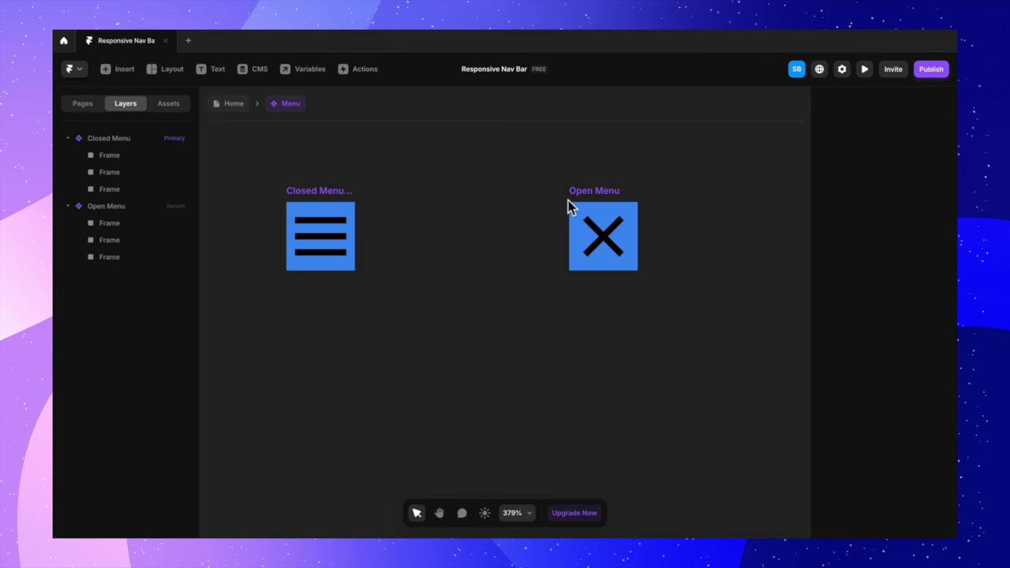
pyautogui.click(242, 112)
pyautogui.scroll(-2, 414, 220)
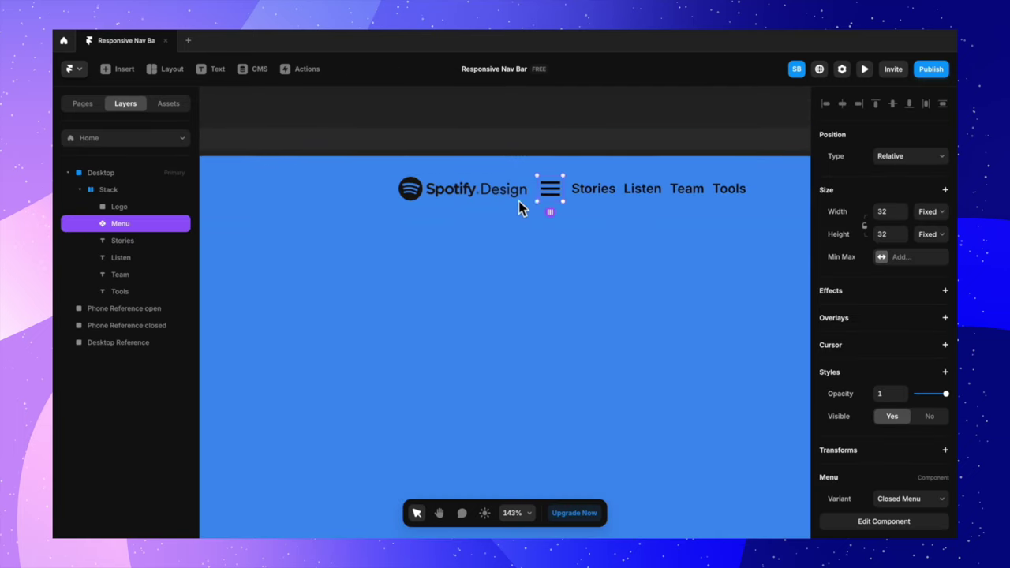
pyautogui.scroll(-3, 885, 395)
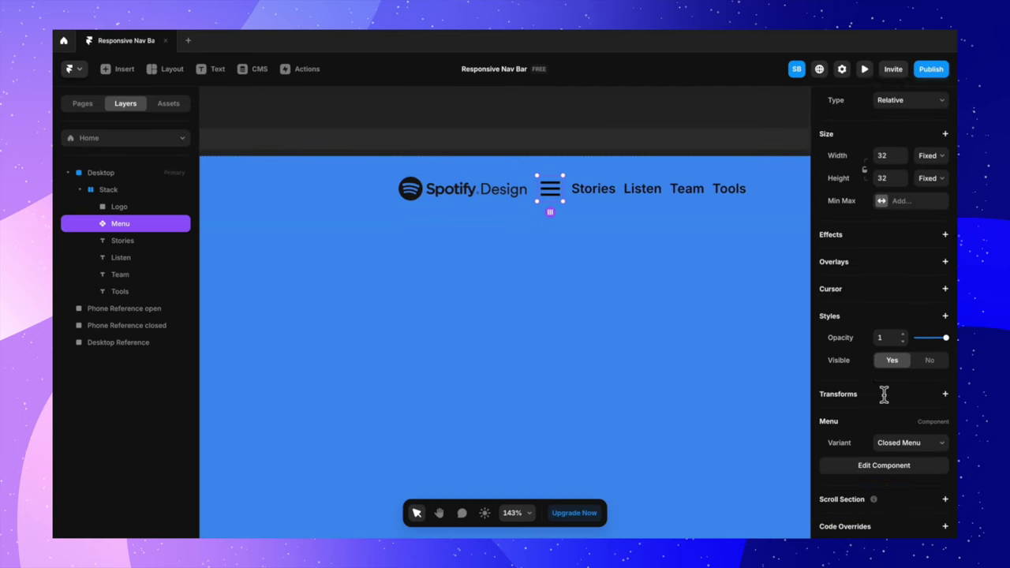
# Step: Preview the Menu instance as Open Menu, then set it back to Closed Menu
pyautogui.click(918, 424)
pyautogui.click(918, 426)
pyautogui.click(921, 425)
pyautogui.click(918, 398)
pyautogui.click(630, 323)
# Step: Zoom out and pan to view the phone reference frames
pyautogui.scroll(-5, 599, 266)
pyautogui.hscroll(-5, 559, 274)
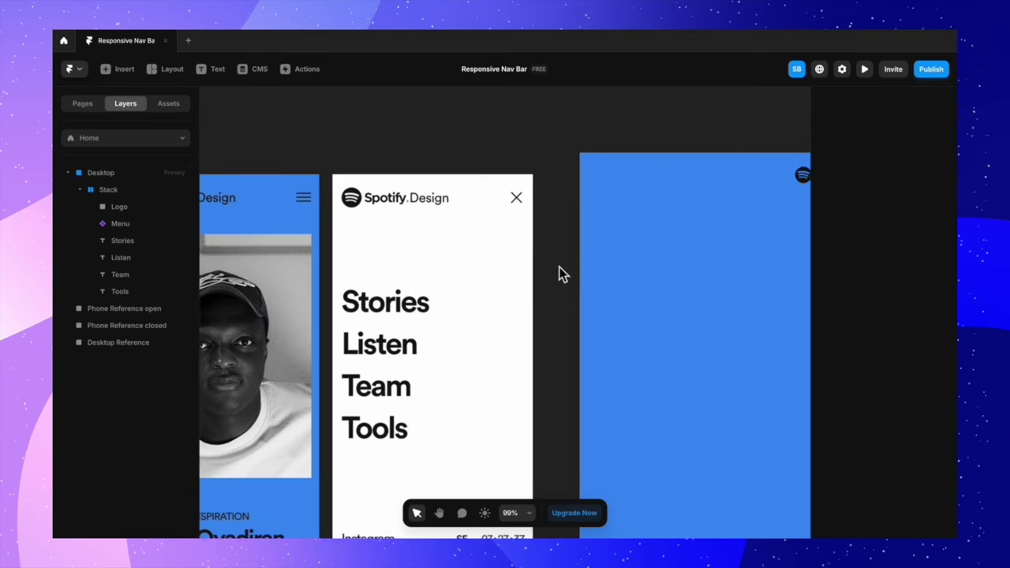
pyautogui.scroll(-5, 559, 274)
pyautogui.hscroll(-1, 558, 273)
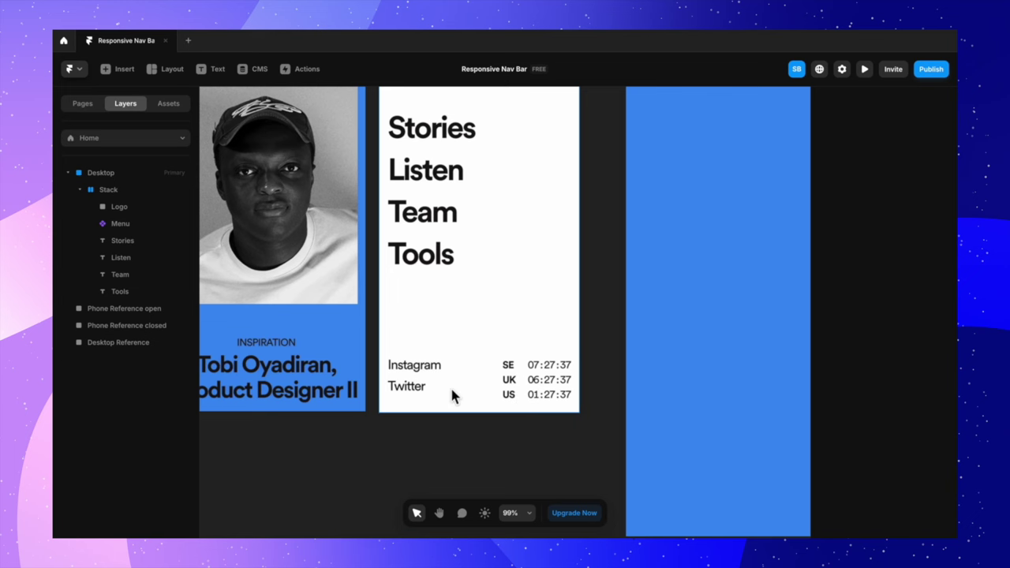
pyautogui.scroll(-5, 452, 392)
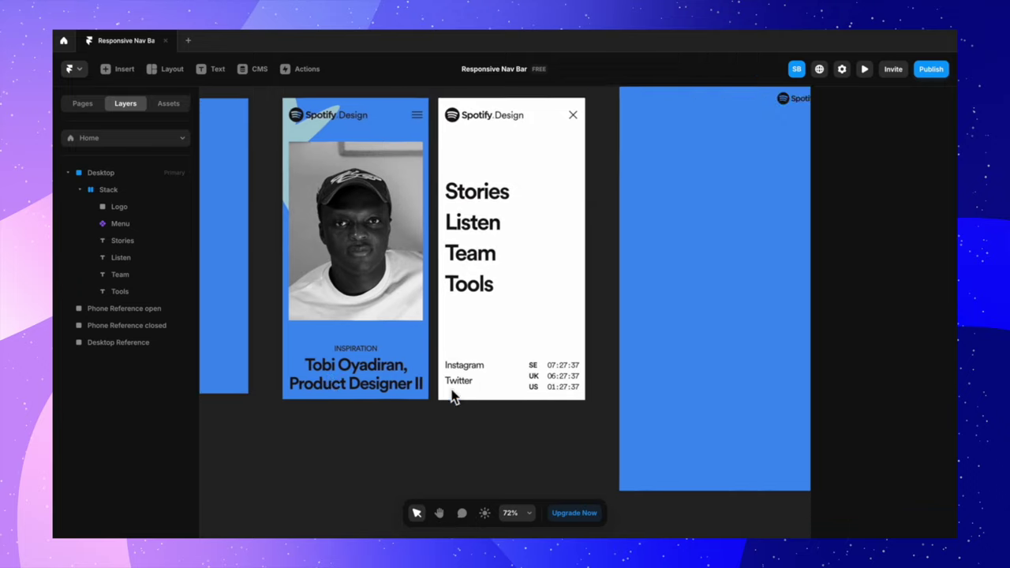
pyautogui.hscroll(1, 449, 390)
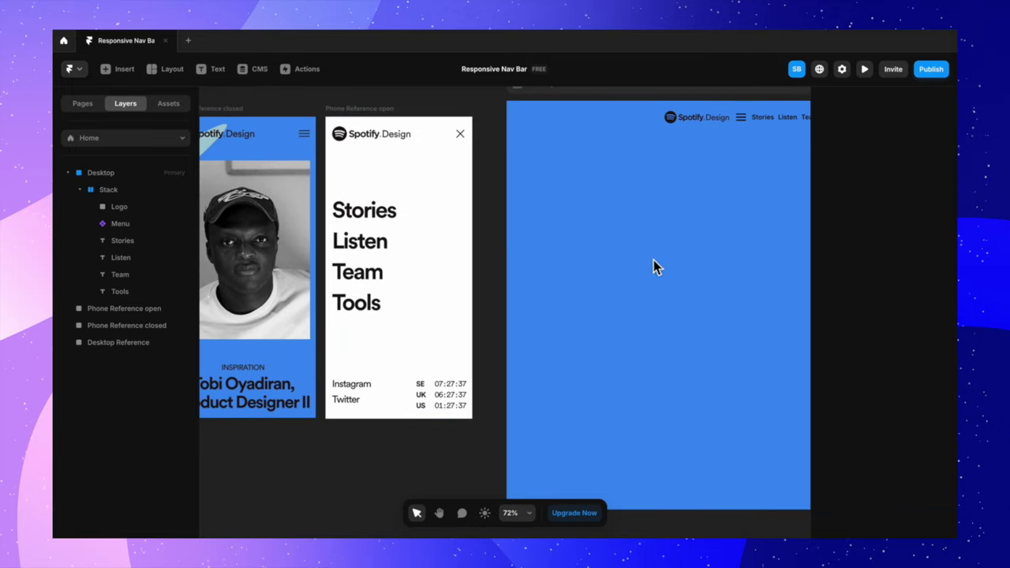
pyautogui.scroll(2, 623, 251)
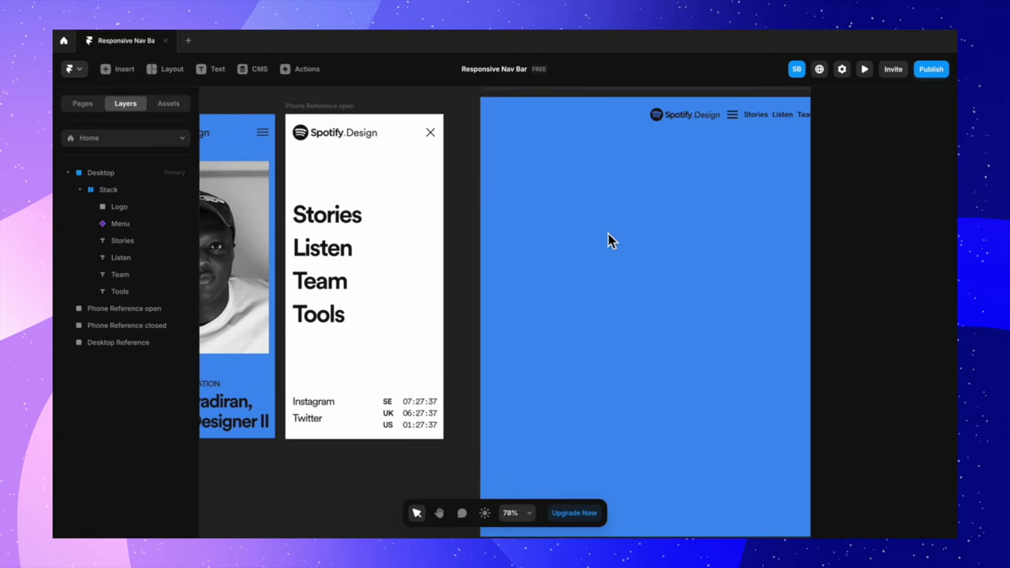
# Step: Add an 'Instagram' text on the Desktop frame and a duplicated 'Twitter' text just below it
pyautogui.press('t')
pyautogui.click(609, 231)
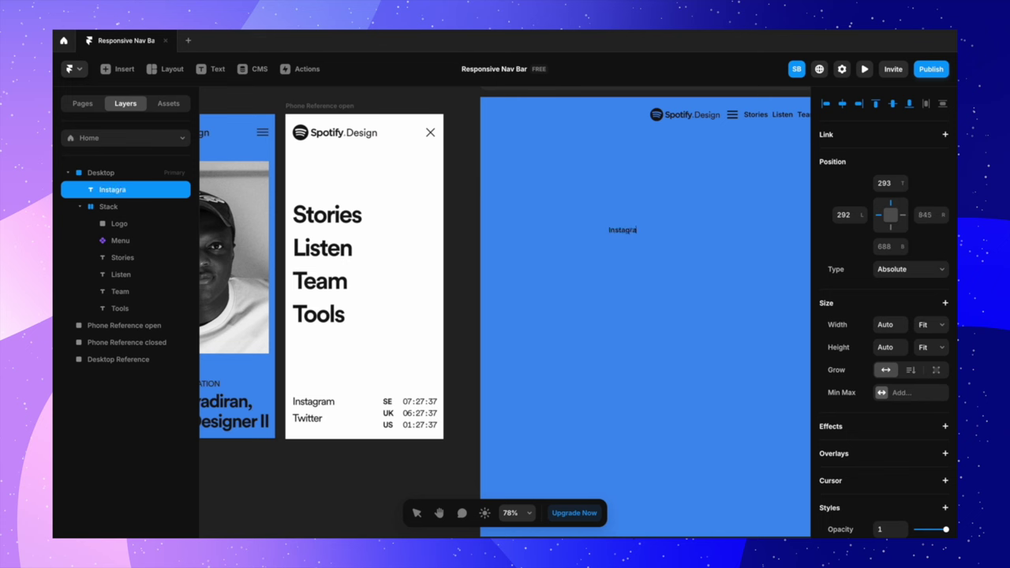
pyautogui.write('Instagram')
pyautogui.press('Escape')
pyautogui.hotkey('ctrl', 'd')
pyautogui.moveTo(634, 233); pyautogui.dragTo(634, 250)
pyautogui.doubleClick(634, 251)
pyautogui.write('Twitter')
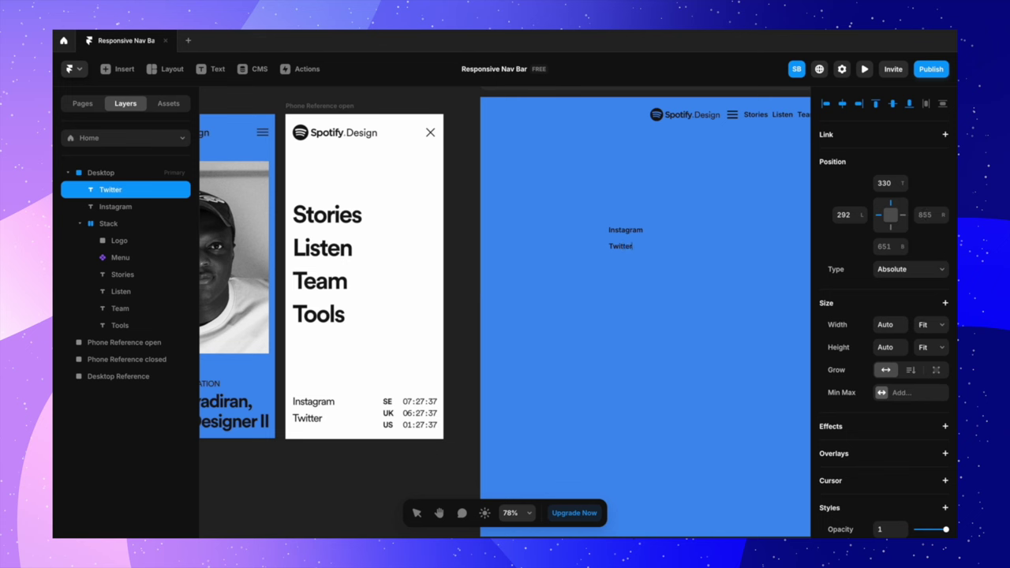
pyautogui.press('Escape')
pyautogui.moveTo(623, 247); pyautogui.dragTo(623, 245)
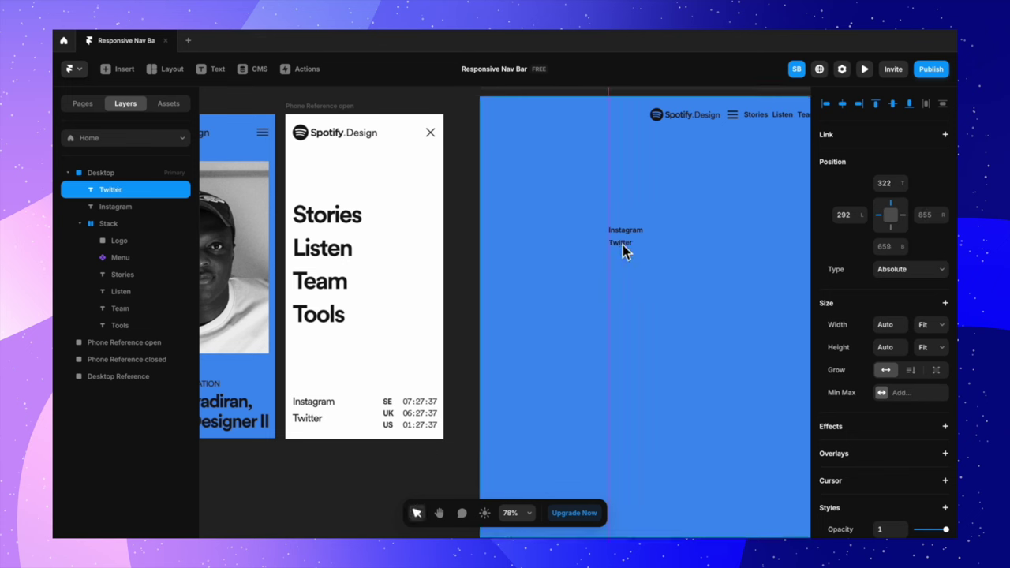
# Step: Set both Instagram and Twitter labels to Medium weight, size 18
pyautogui.keyDown('shift'); pyautogui.click(625, 230); pyautogui.keyUp('shift')
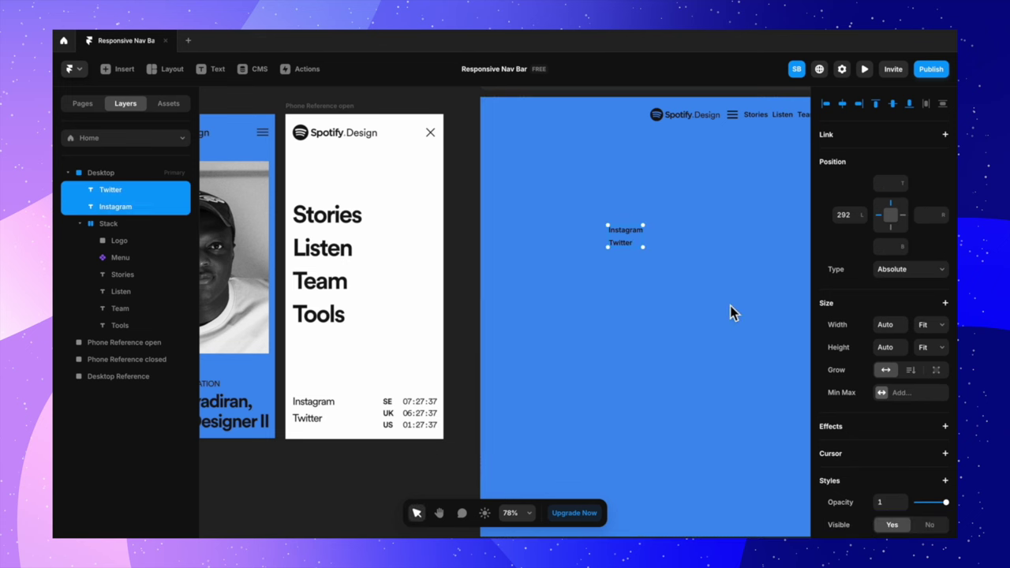
pyautogui.scroll(-8, 894, 397)
pyautogui.click(894, 397)
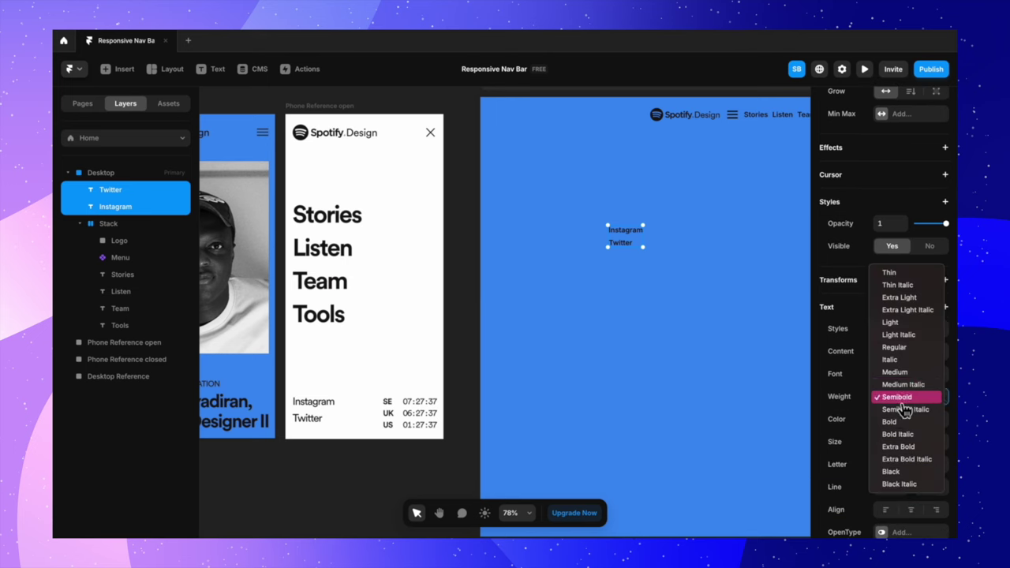
pyautogui.click(890, 368)
pyautogui.scroll(-1, 908, 448)
pyautogui.click(888, 414)
pyautogui.write('18')
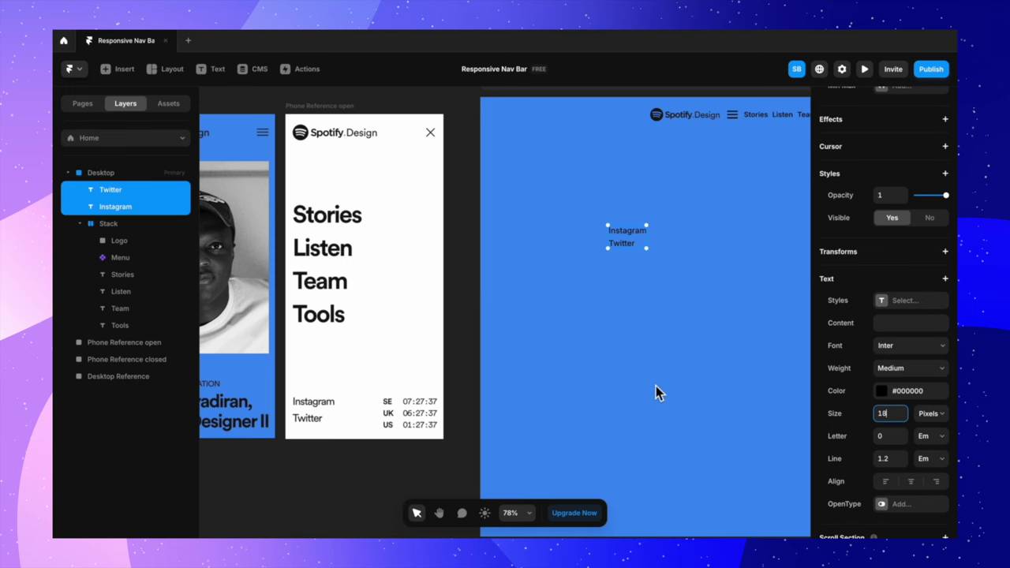
pyautogui.click(655, 386)
# Step: Move the labels into the nav row after Tools
pyautogui.hscroll(4, 655, 386)
pyautogui.scroll(2, 655, 386)
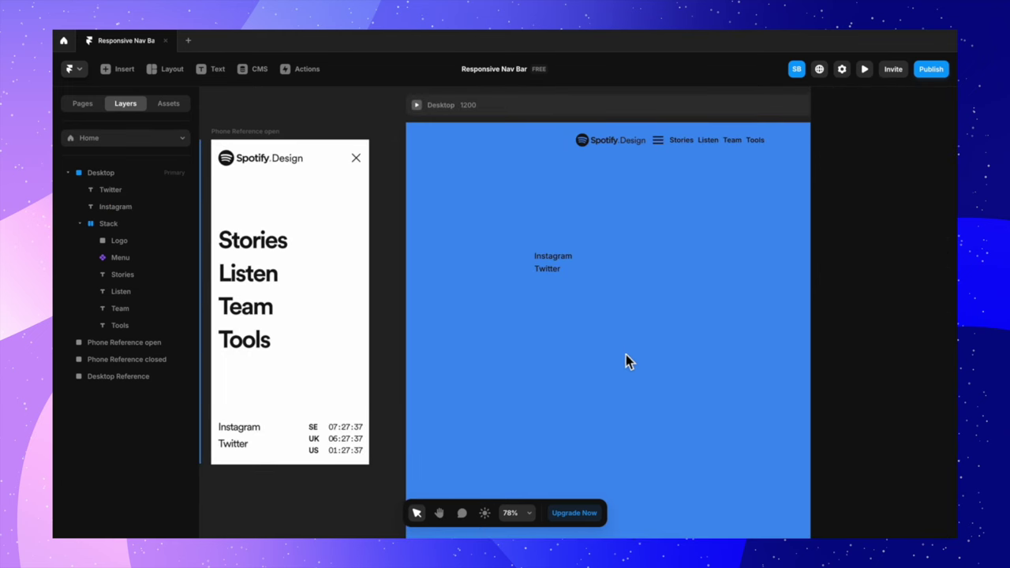
pyautogui.scroll(-2, 626, 354)
pyautogui.moveTo(564, 273); pyautogui.dragTo(786, 181)
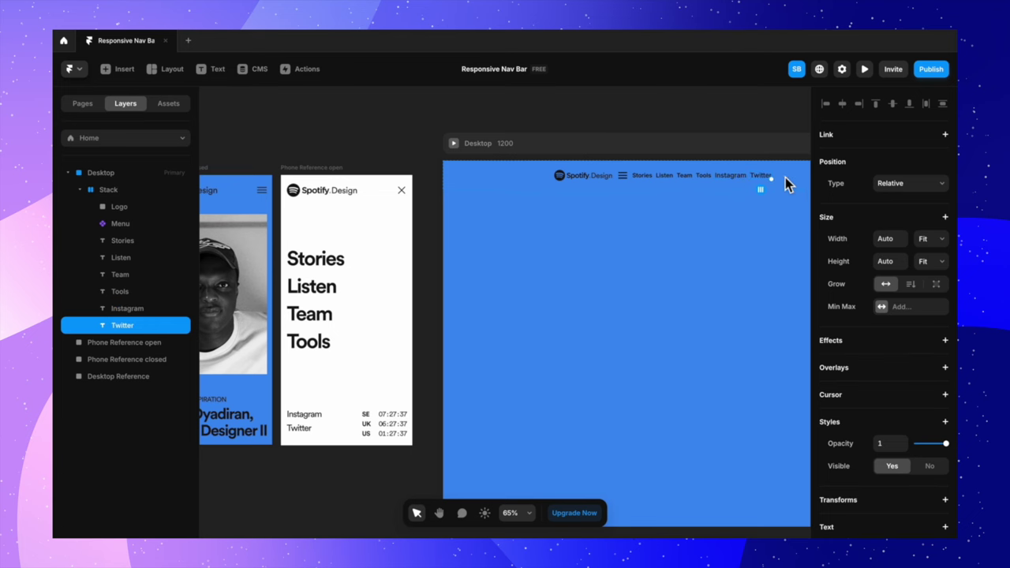
pyautogui.press('Escape')
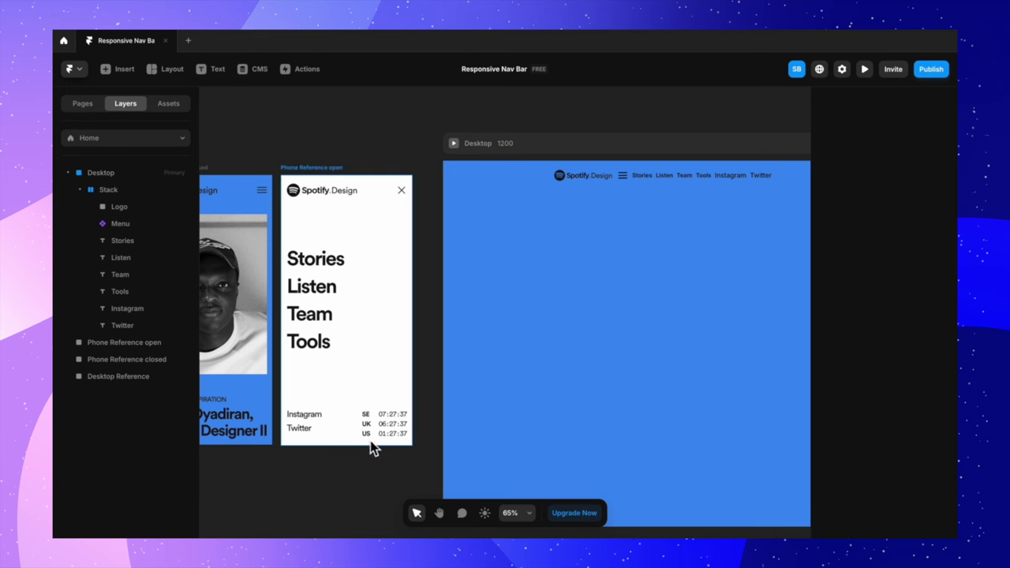
pyautogui.scroll(5, 553, 387)
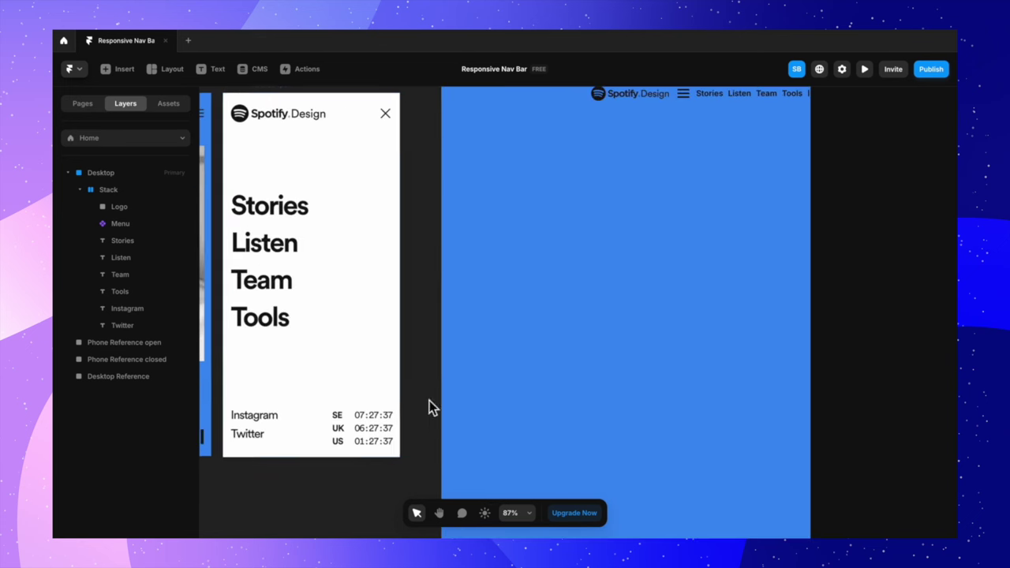
# Step: Create an 'SE' text label on the Desktop frame with size 14 and Bold weight
pyautogui.press('t')
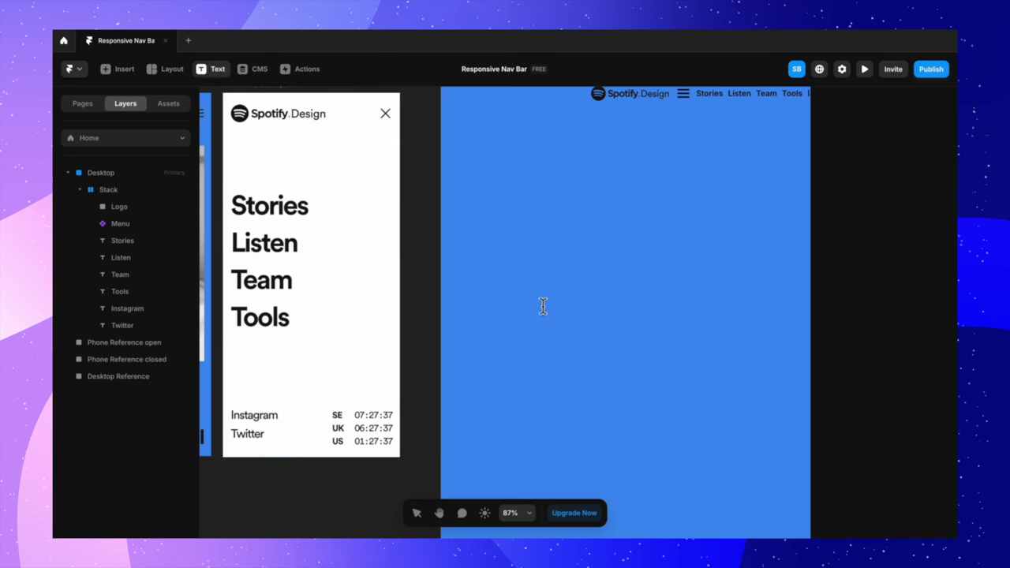
pyautogui.click(525, 334)
pyautogui.press('Escape')
pyautogui.scroll(-8, 920, 427)
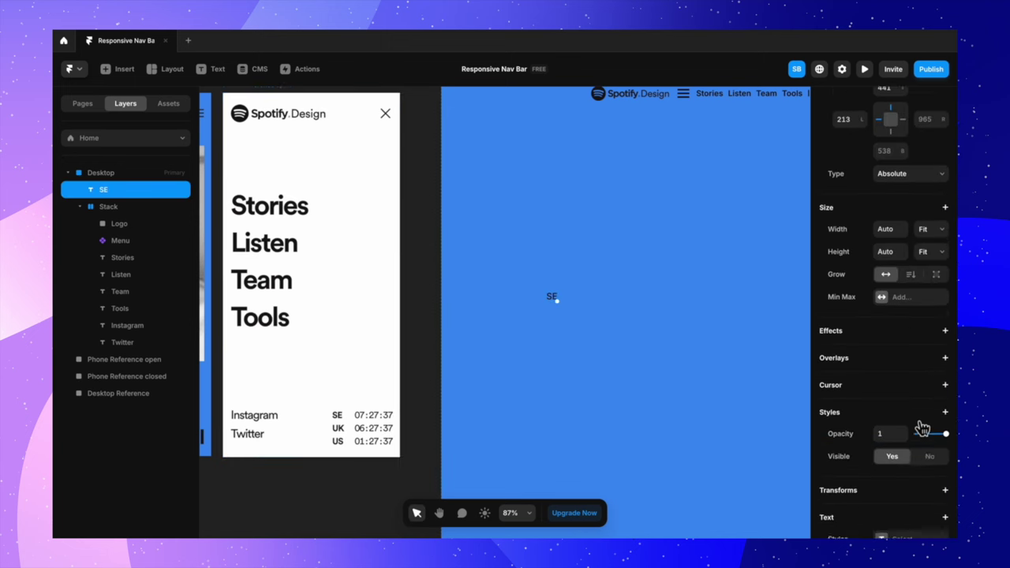
pyautogui.click(896, 404)
pyautogui.write('17')
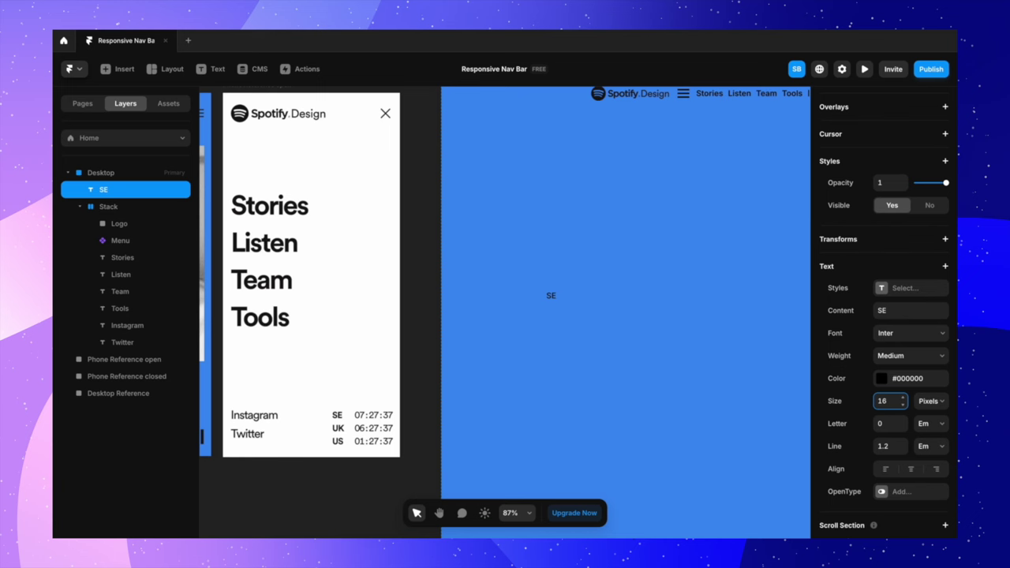
pyautogui.click(911, 356)
pyautogui.click(905, 404)
pyautogui.scroll(2, 573, 316)
pyautogui.scroll(1, 574, 315)
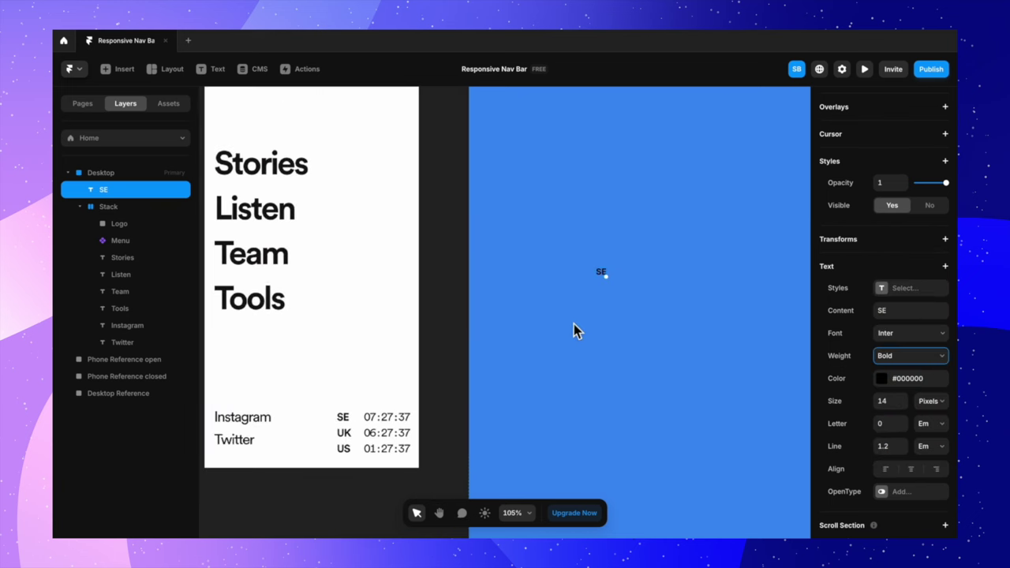
# Step: Duplicate the SE label twice and rename the copies UK and US
pyautogui.hotkey('ctrl', 'd')
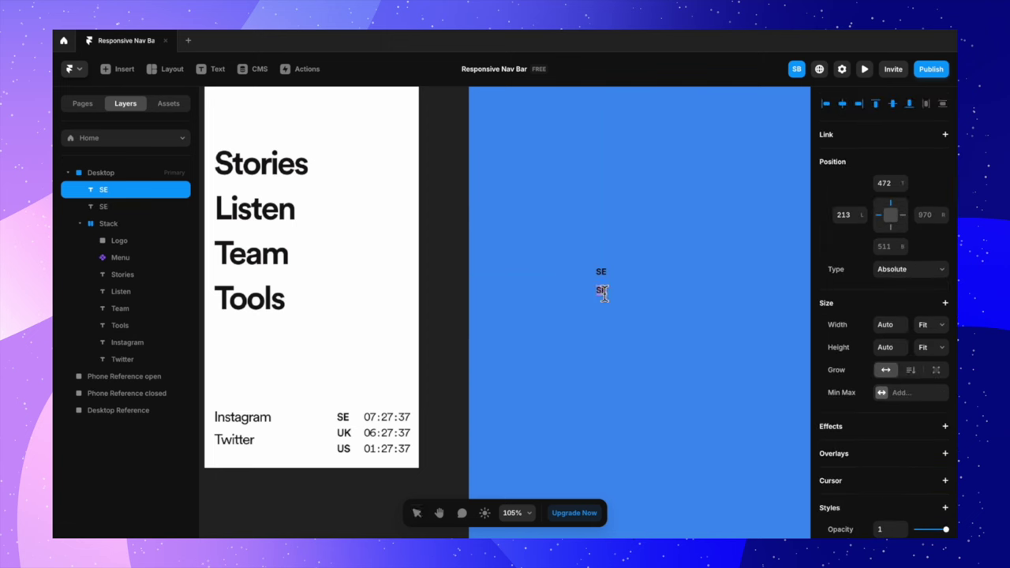
pyautogui.hotkey('ctrl', 'd')
pyautogui.doubleClick(604, 310)
pyautogui.write('US')
pyautogui.press('Escape')
pyautogui.press('Escape')
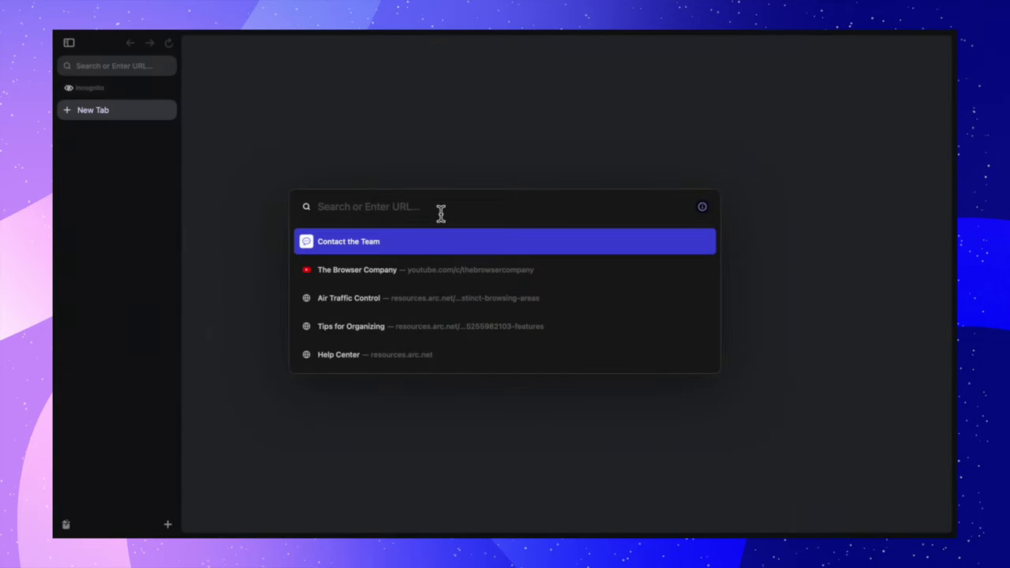
# Step: Search the web for 'embed time' and open the time.is clock widget page
pyautogui.write('embed time')
pyautogui.press('Return')
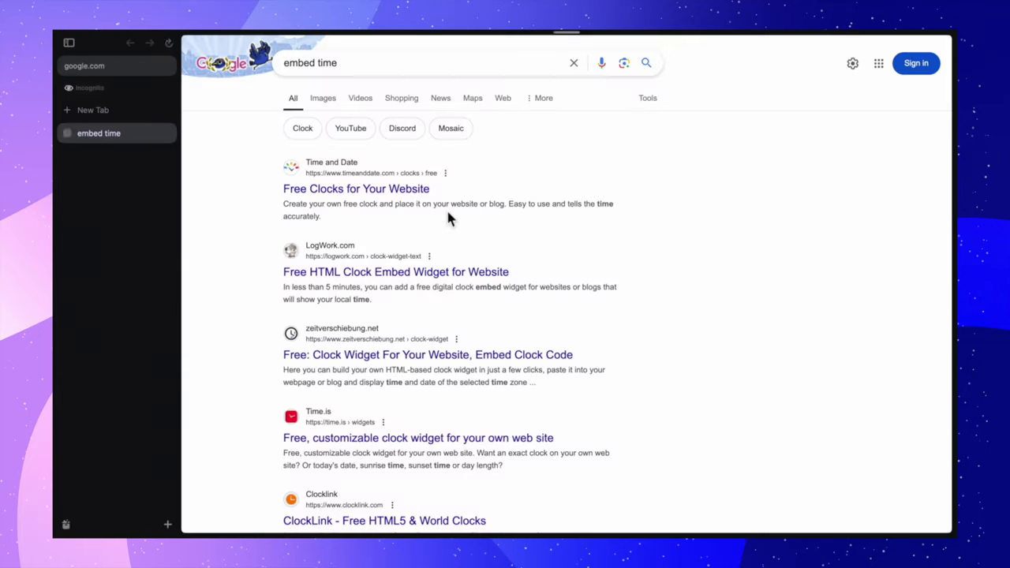
pyautogui.scroll(-2, 493, 296)
pyautogui.scroll(-2, 491, 304)
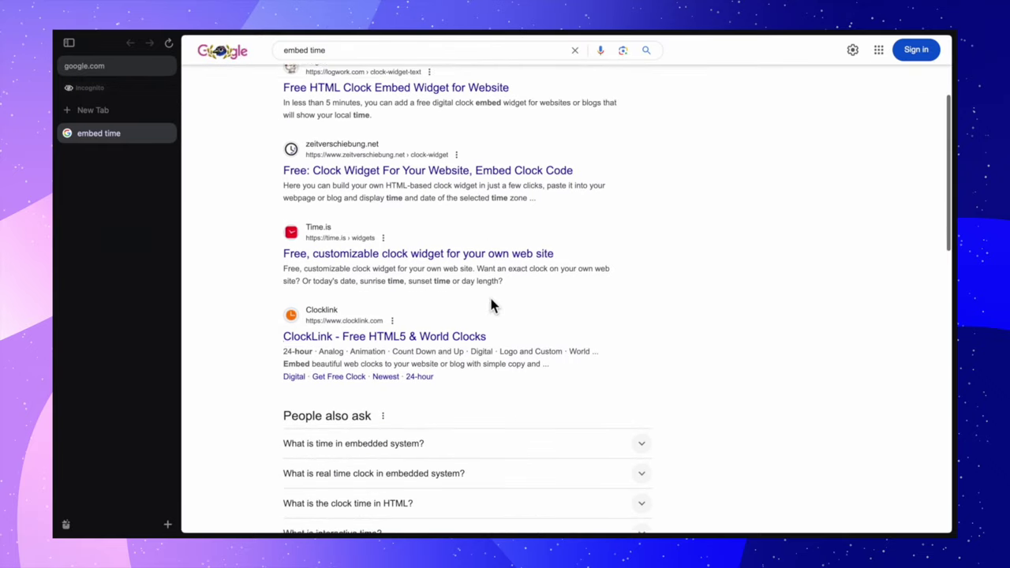
pyautogui.click(479, 250)
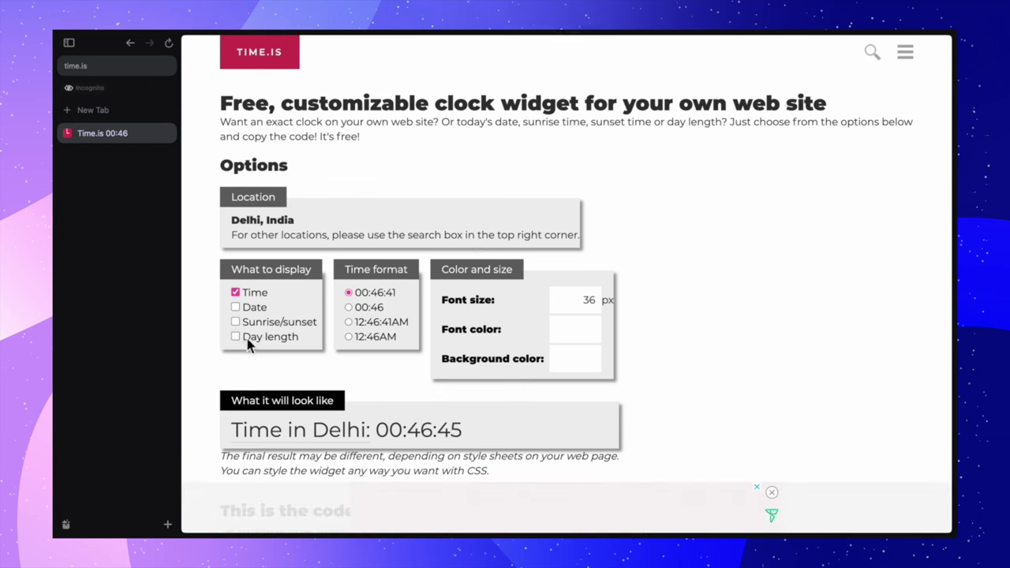
# Step: Set the widget location to Sweden and its font size to 14
pyautogui.click(594, 300)
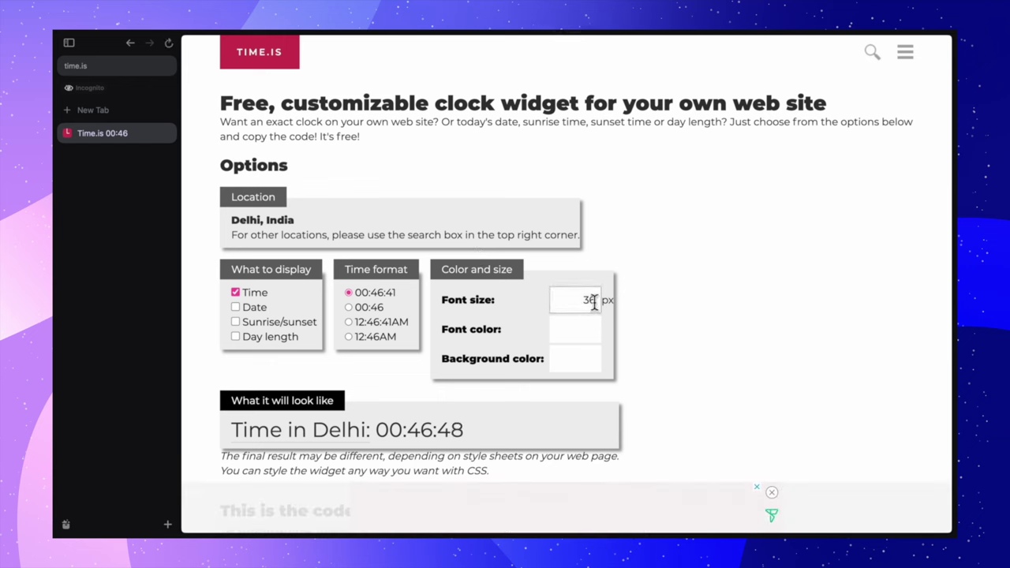
pyautogui.press('BackSpace')
pyautogui.press('BackSpace')
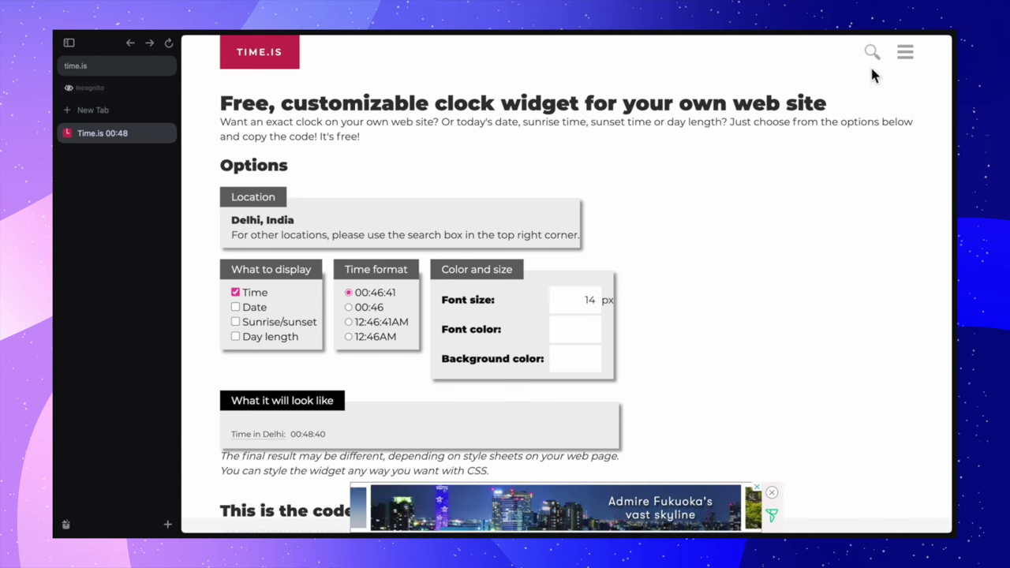
pyautogui.click(872, 52)
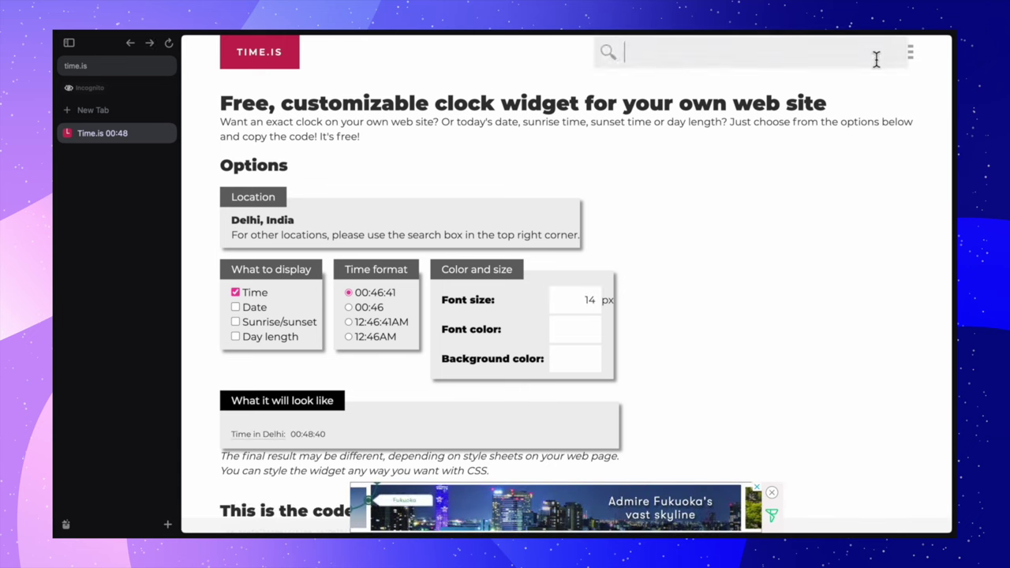
pyautogui.write('sweden')
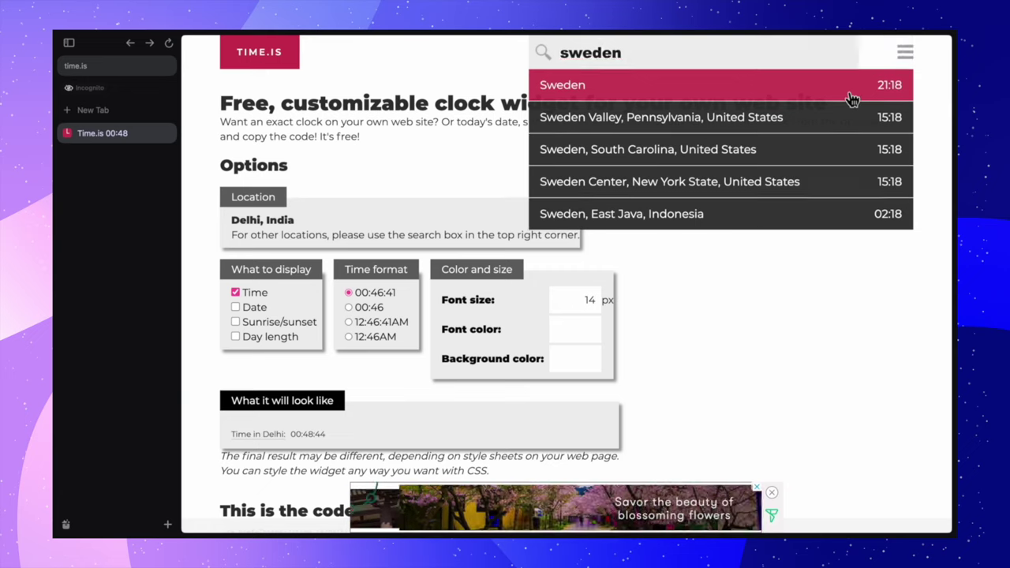
pyautogui.click(844, 87)
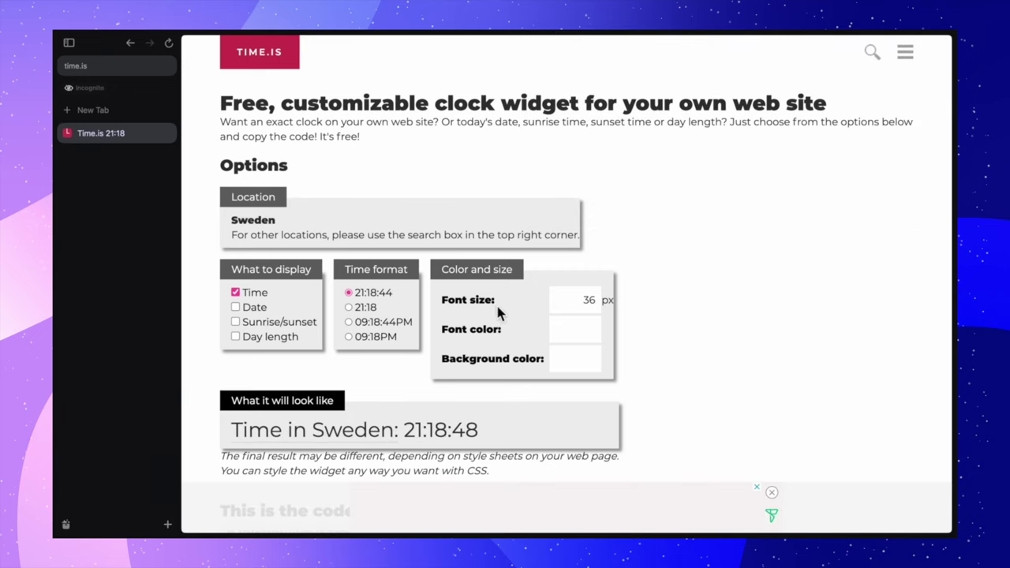
pyautogui.moveTo(584, 309); pyautogui.dragTo(603, 307)
pyautogui.write('14')
pyautogui.click(694, 351)
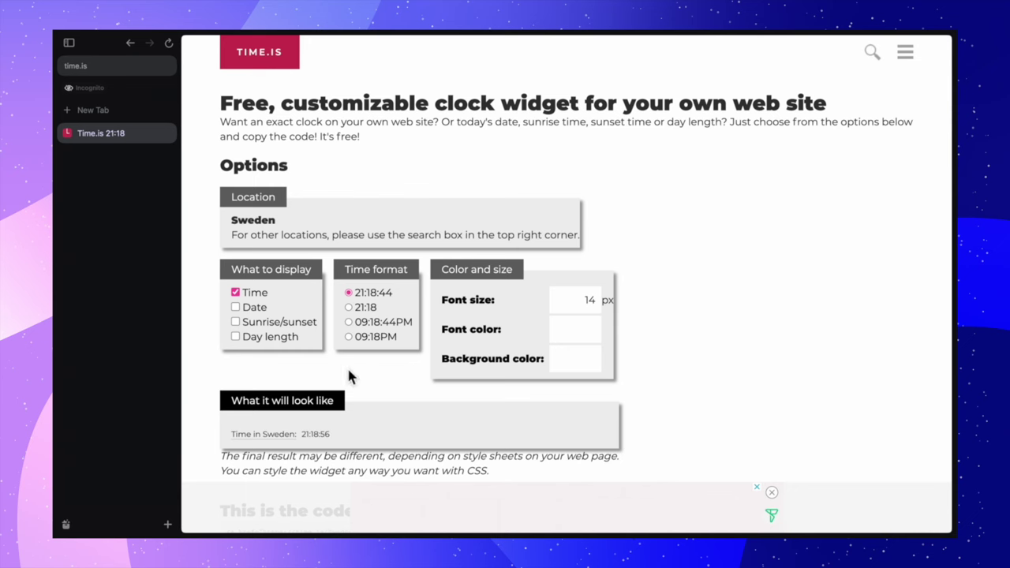
# Step: Select and copy the generated Sweden widget code
pyautogui.scroll(-2, 349, 401)
pyautogui.scroll(-1, 349, 401)
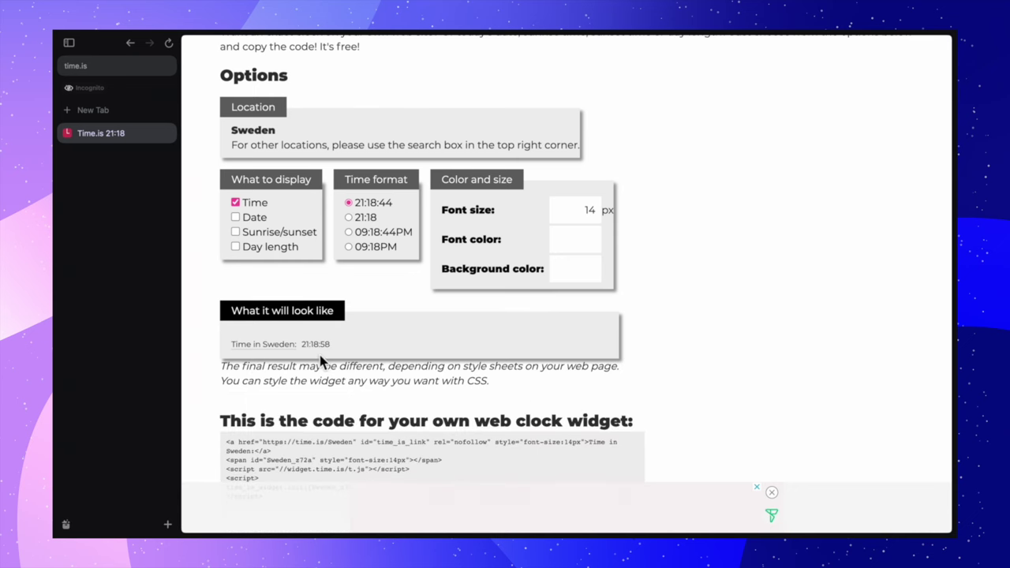
pyautogui.scroll(-3, 388, 410)
pyautogui.moveTo(229, 332); pyautogui.dragTo(302, 390)
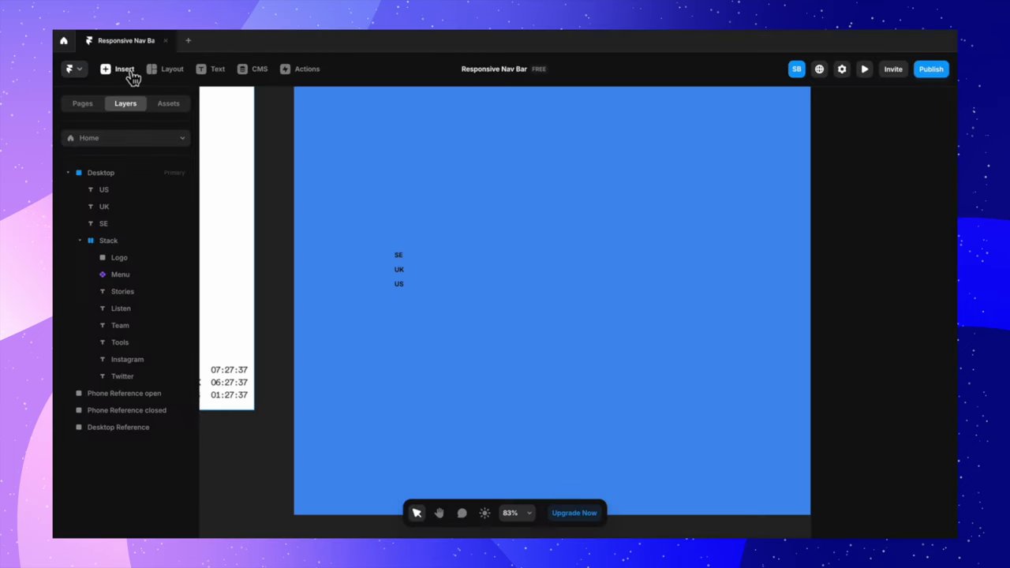
pyautogui.click(129, 72)
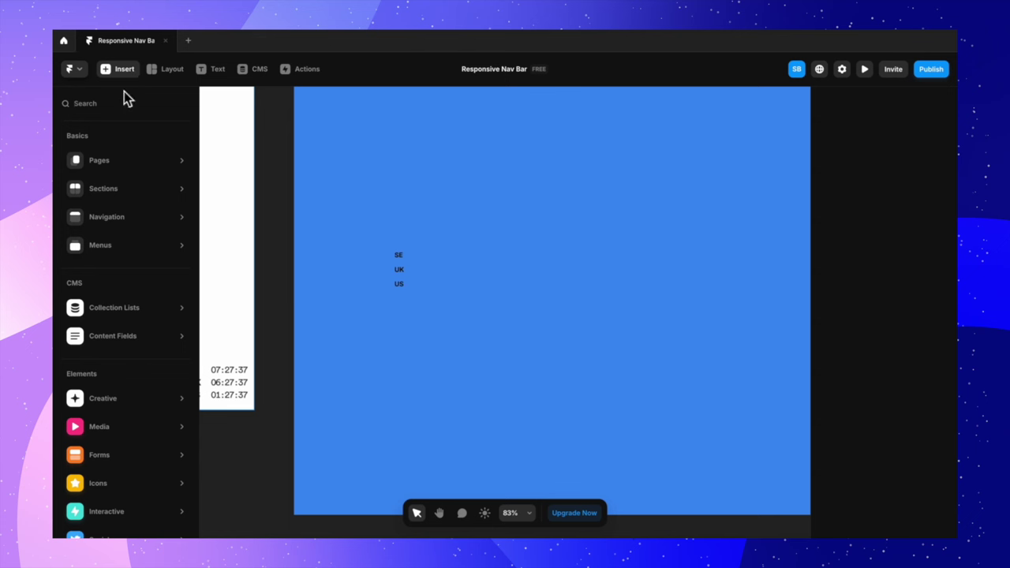
# Step: Insert an Embed on the Desktop frame, set Type to HTML and paste the Sweden clock code
pyautogui.write('embed')
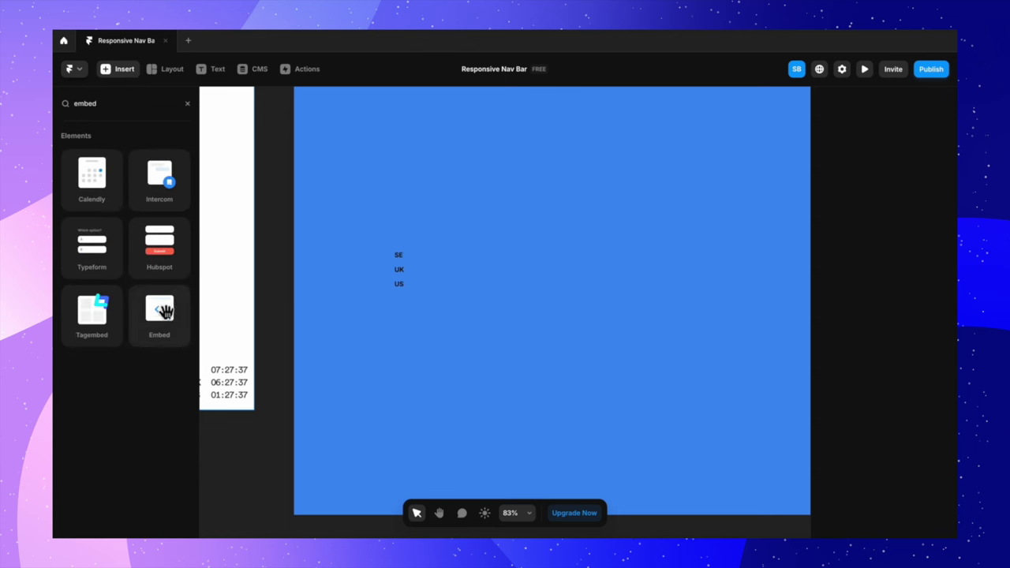
pyautogui.moveTo(164, 312); pyautogui.dragTo(495, 278)
pyautogui.moveTo(573, 274); pyautogui.dragTo(577, 277)
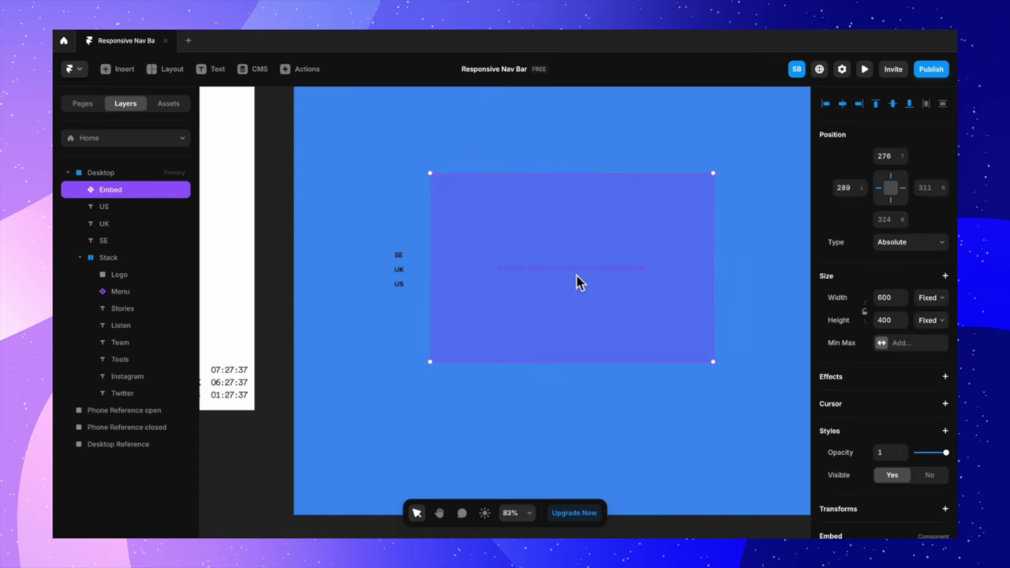
pyautogui.scroll(-3, 894, 382)
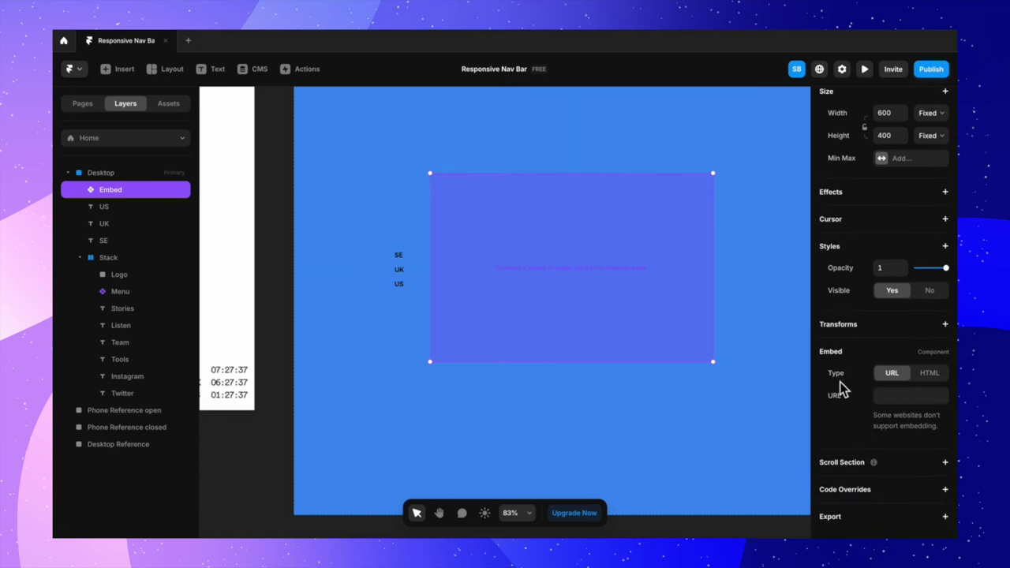
pyautogui.click(930, 375)
pyautogui.click(890, 424)
pyautogui.hotkey('ctrl', 'v')
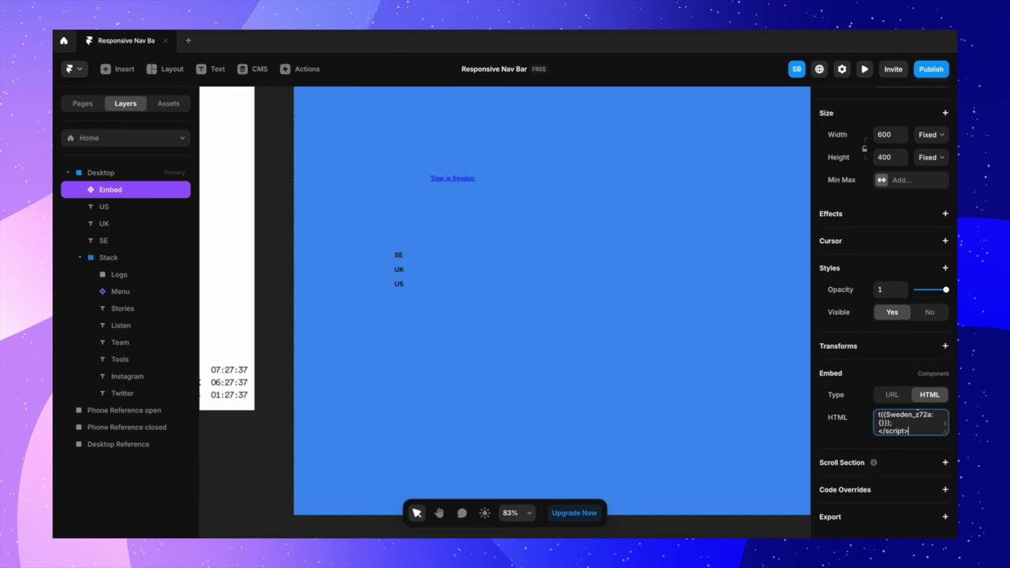
# Step: Resize the embed to 153 × 21 and place it beside the SE label
pyautogui.moveTo(572, 356); pyautogui.dragTo(575, 183)
pyautogui.moveTo(718, 182); pyautogui.dragTo(445, 255)
pyautogui.scroll(5, 438, 254)
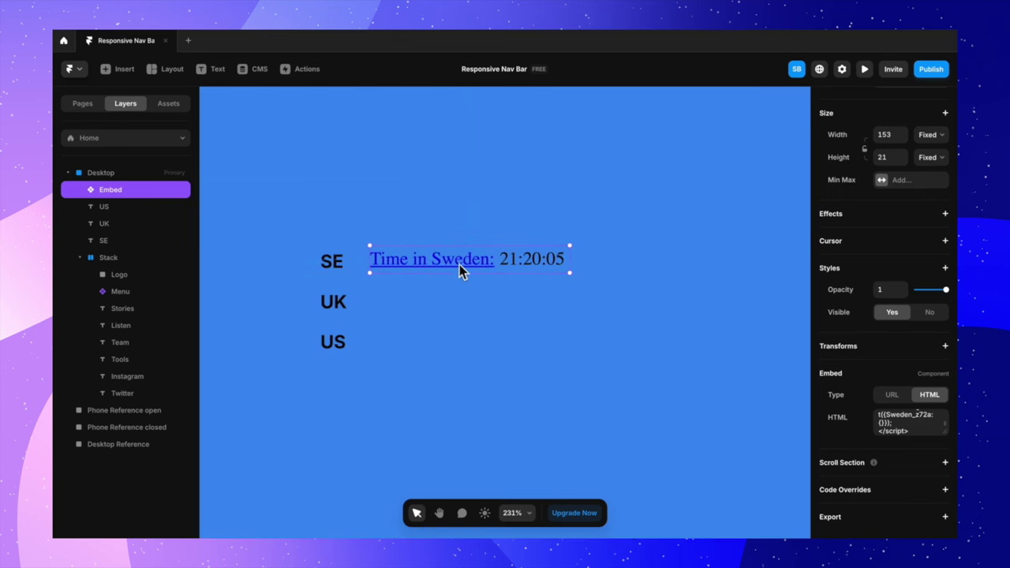
# Step: Delete the 'Time in Sweden:' label from the embed code and narrow the embed to fit the time
pyautogui.click(922, 428)
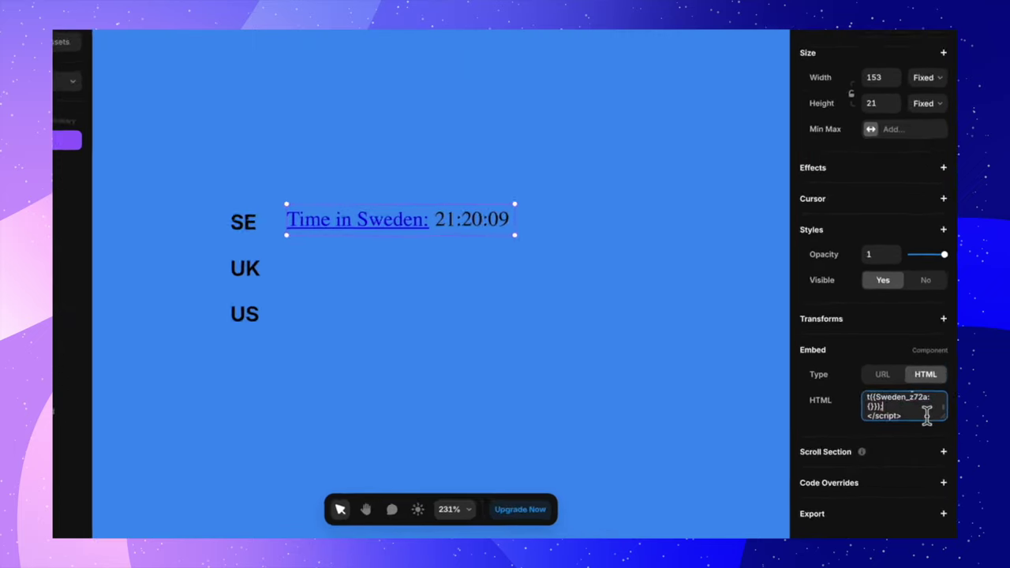
pyautogui.scroll(5, 922, 429)
pyautogui.scroll(-2, 916, 387)
pyautogui.scroll(1, 908, 386)
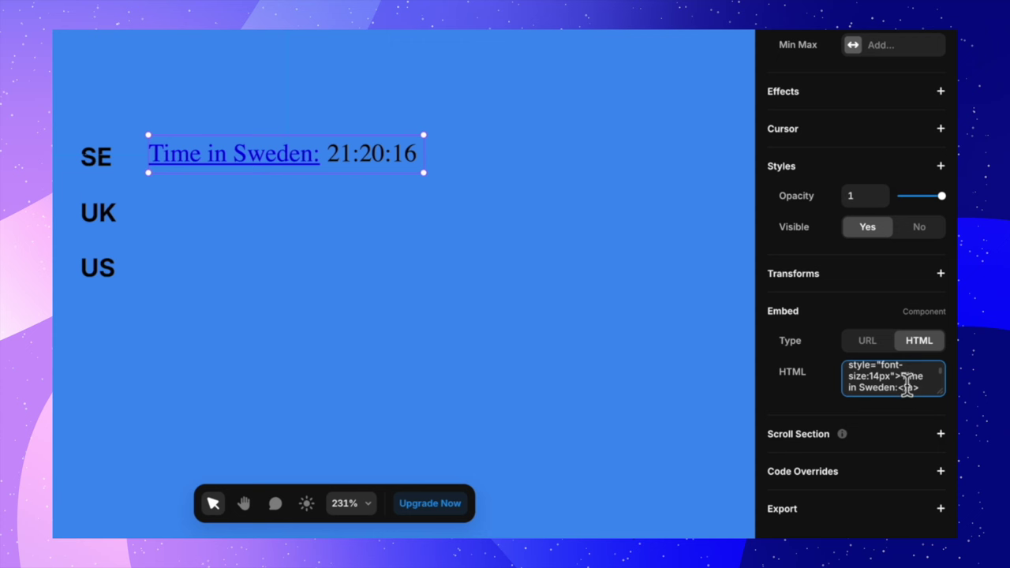
pyautogui.moveTo(903, 377); pyautogui.dragTo(909, 391)
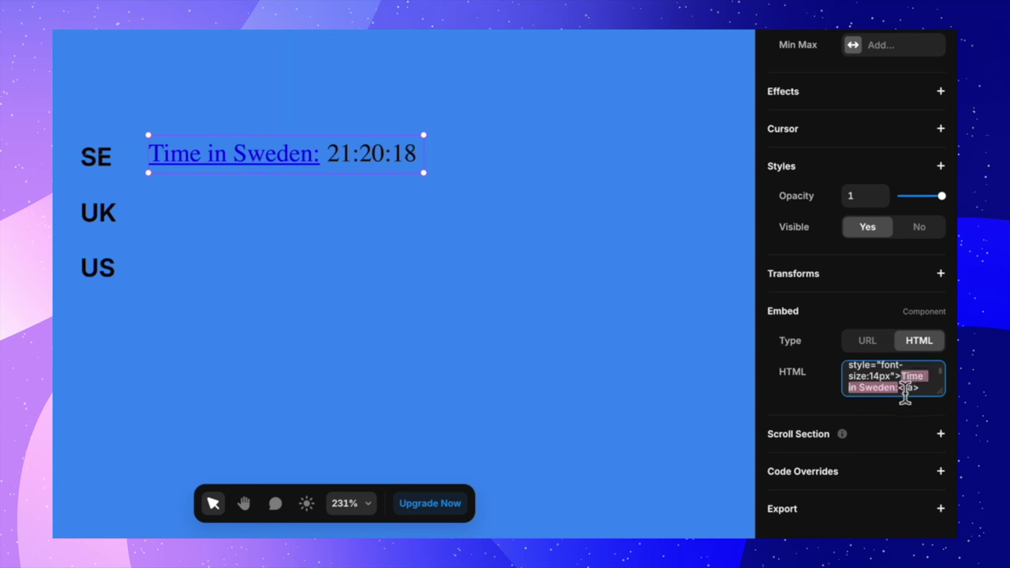
pyautogui.press('BackSpace')
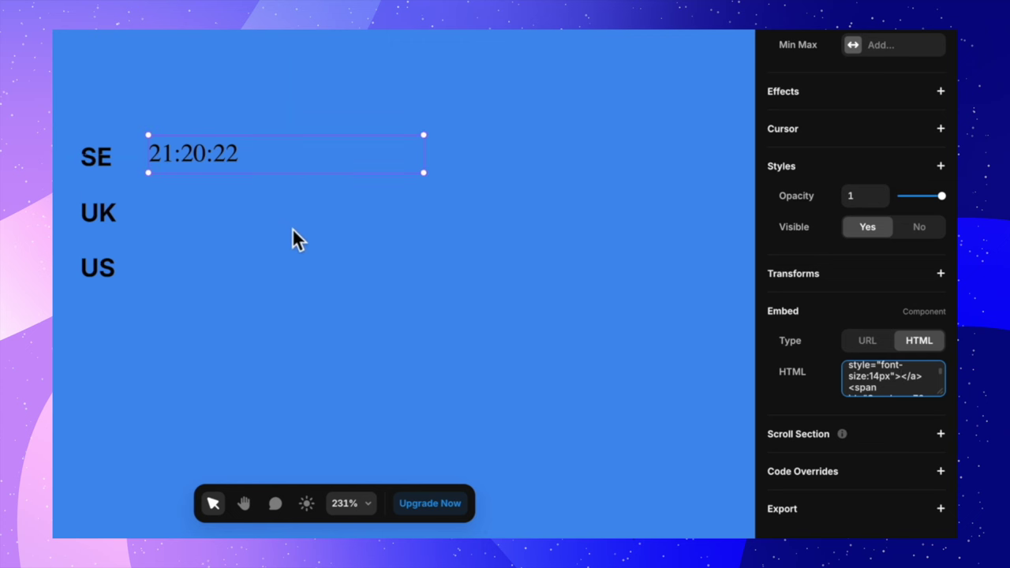
pyautogui.moveTo(423, 166); pyautogui.dragTo(252, 173)
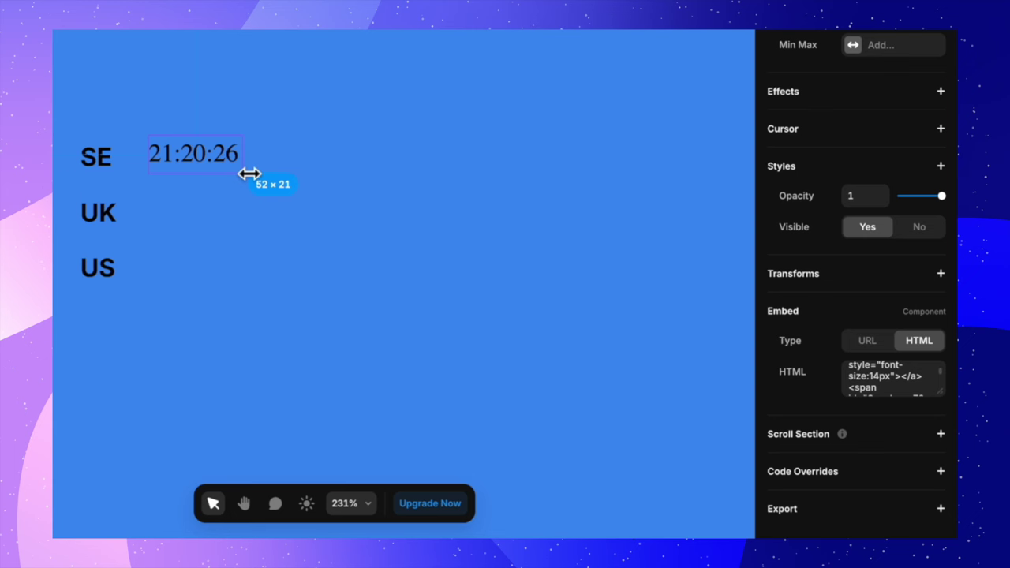
pyautogui.click(298, 209)
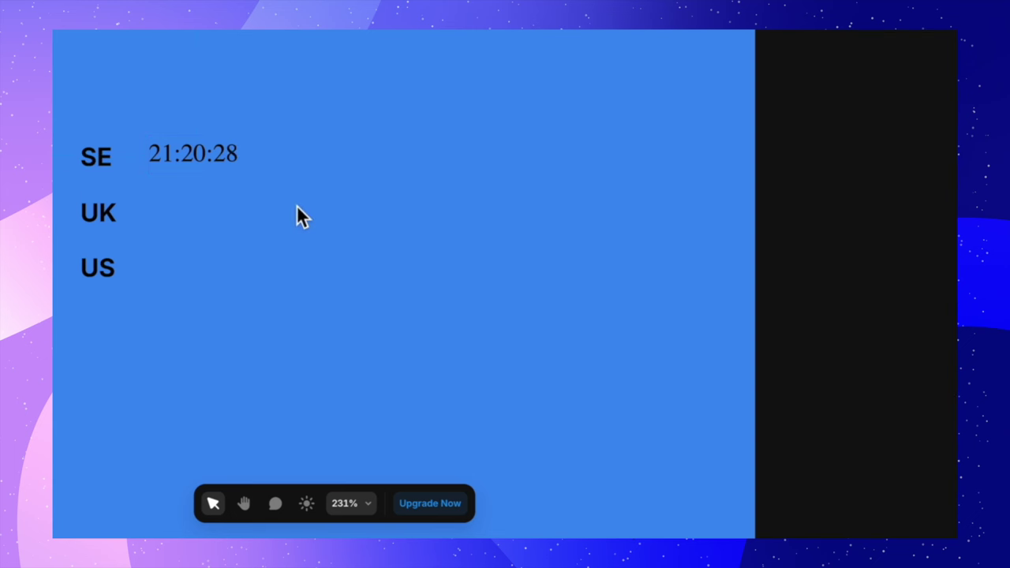
# Step: Select the Sweden clock embed and duplicate it for the next label row
pyautogui.scroll(-5, 230, 221)
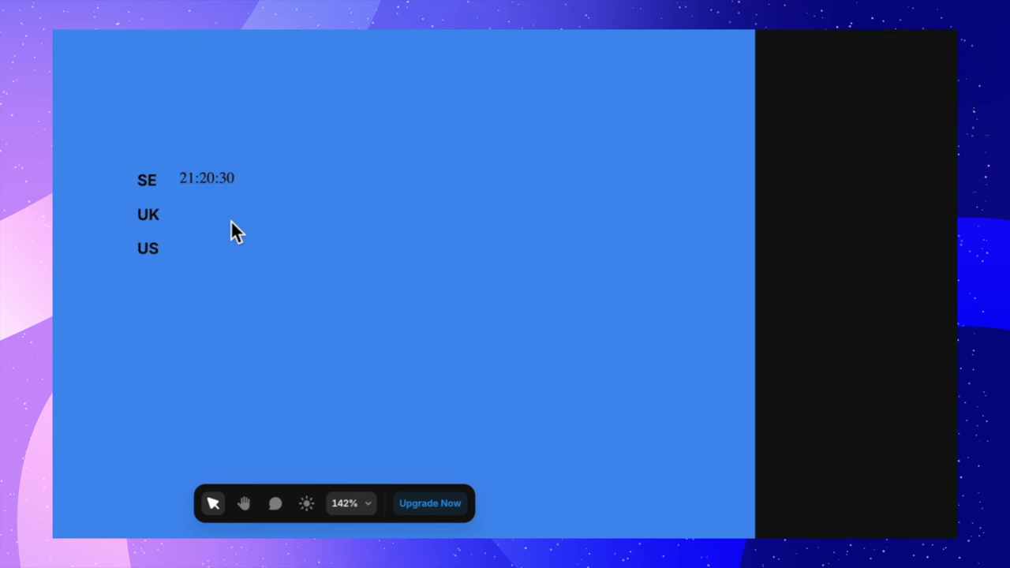
pyautogui.hscroll(-5, 231, 219)
pyautogui.scroll(-2, 231, 219)
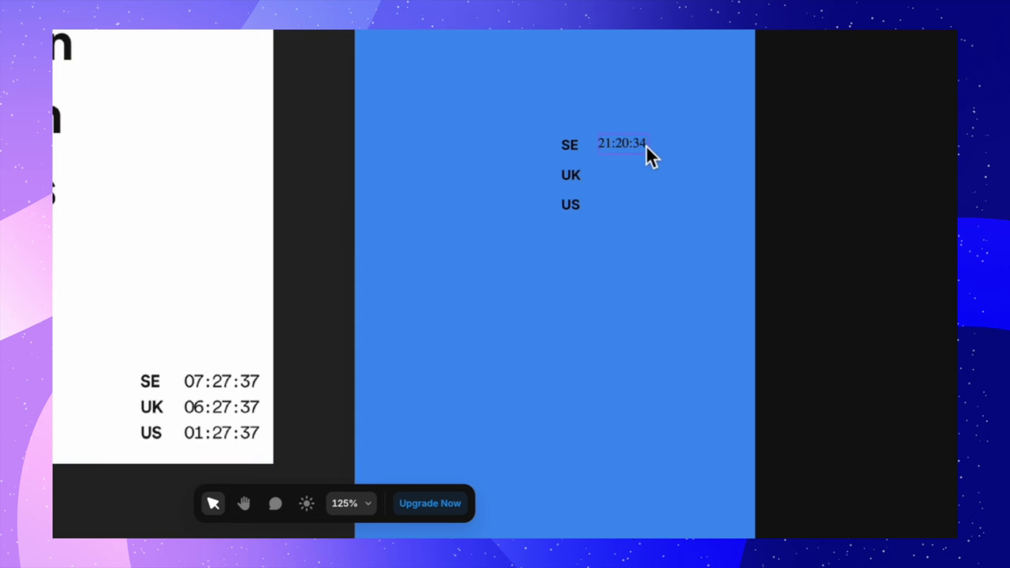
pyautogui.hscroll(3, 646, 144)
pyautogui.scroll(5, 574, 134)
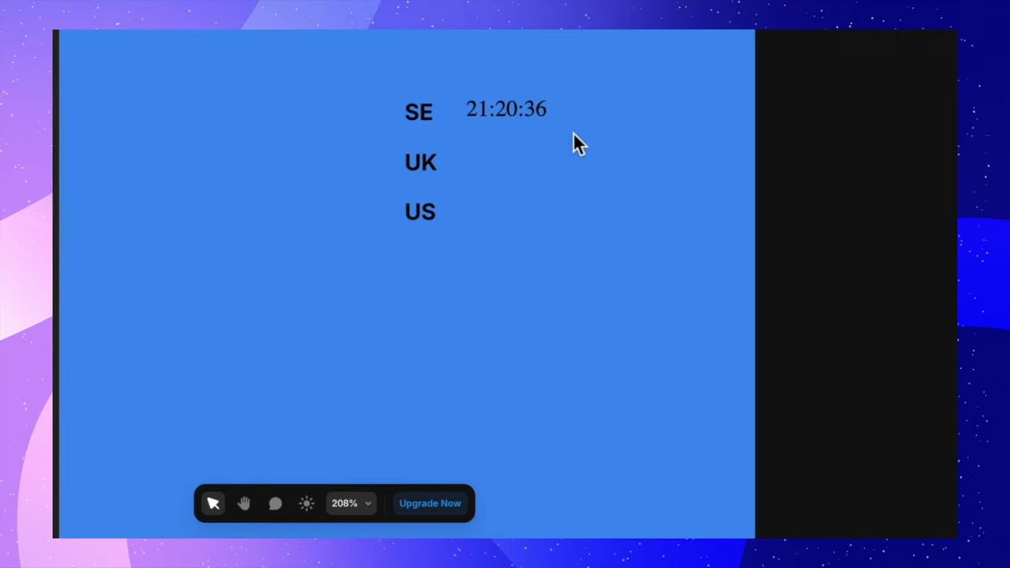
pyautogui.click(529, 117)
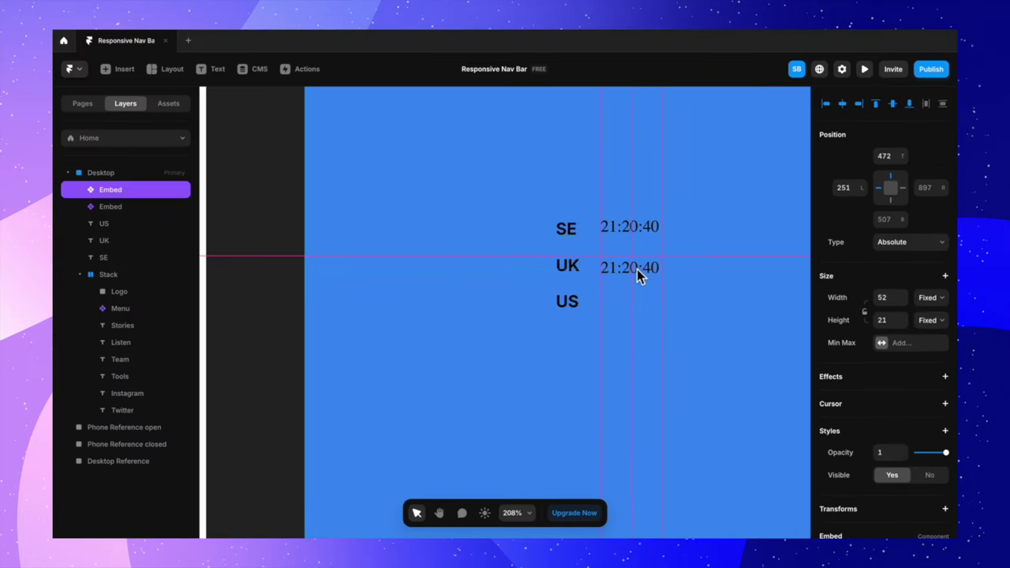
pyautogui.hotkey('ctrl', 'd')
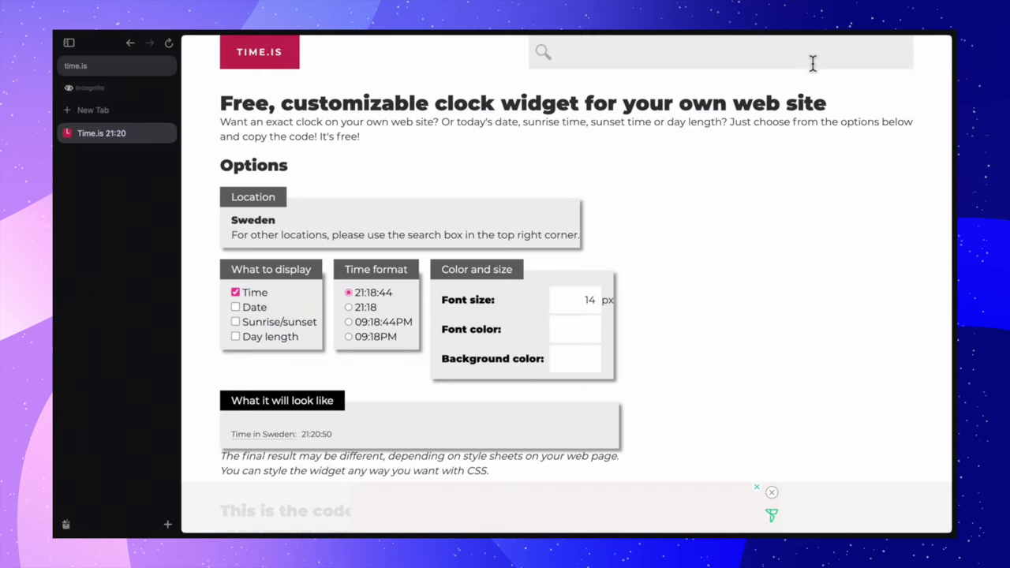
# Step: Search 'United' on time.is and pick United Kingdom as the clock location
pyautogui.write('UK')
pyautogui.press('Return')
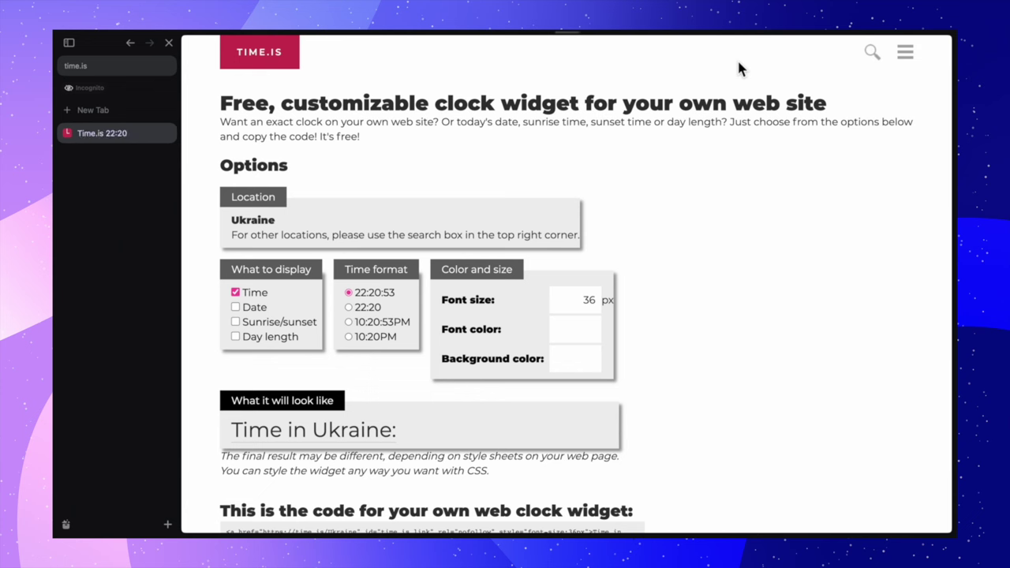
pyautogui.click(872, 53)
pyautogui.write('United')
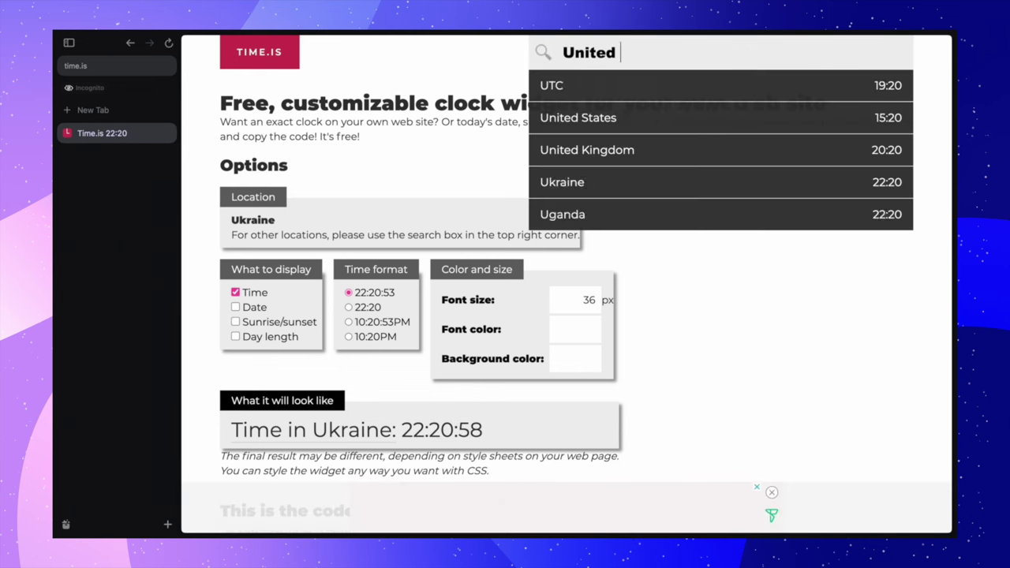
pyautogui.click(643, 150)
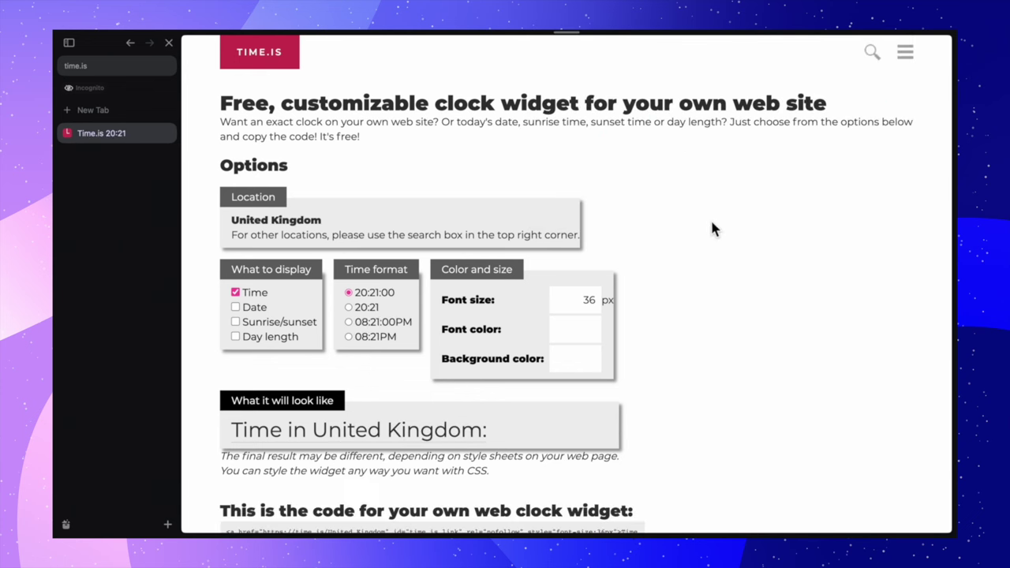
# Step: Set the widget font size to 14 and select its embed code
pyautogui.click(584, 300)
pyautogui.doubleClick(588, 300)
pyautogui.write('14')
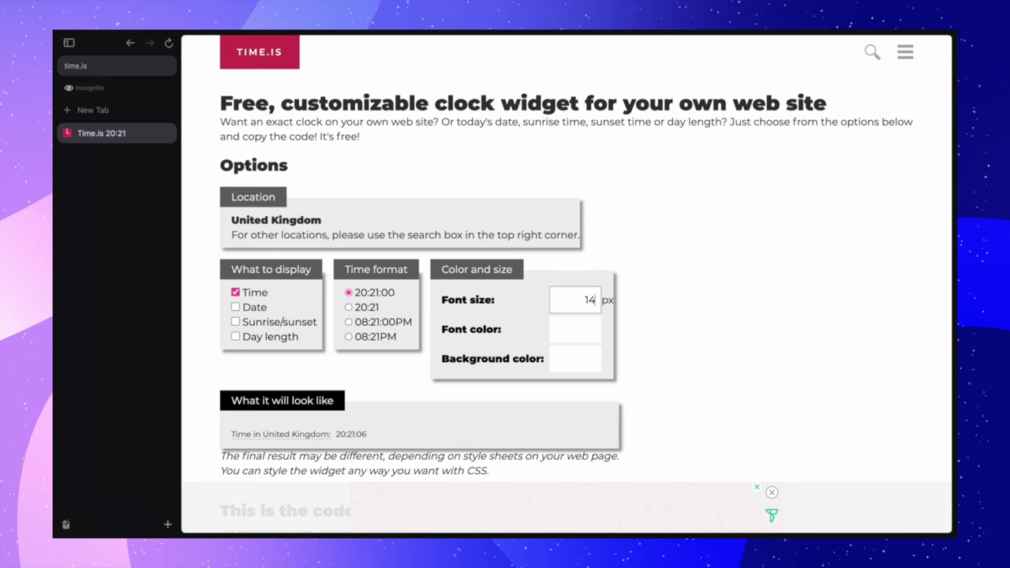
pyautogui.scroll(-3, 701, 376)
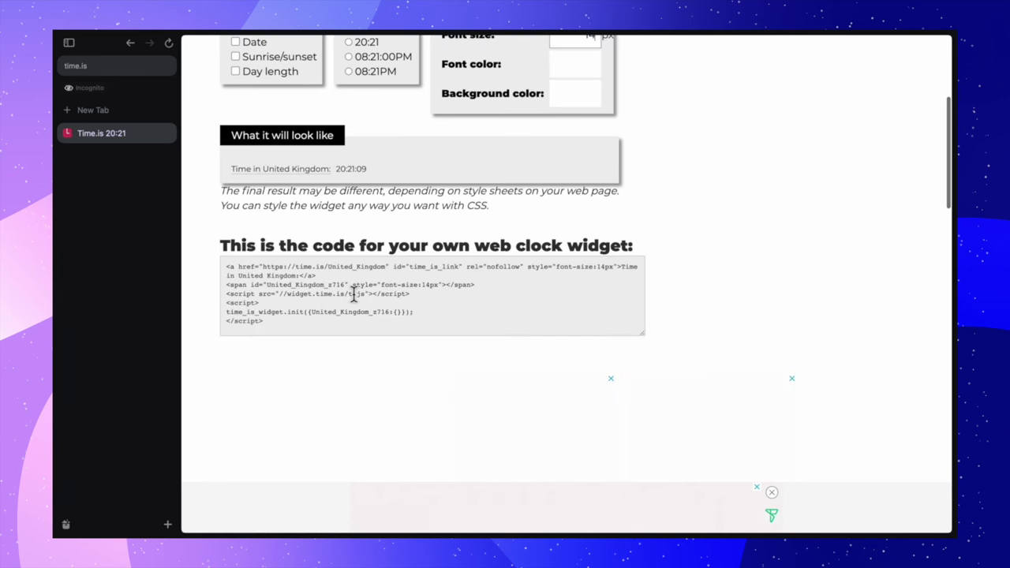
pyautogui.click(268, 325)
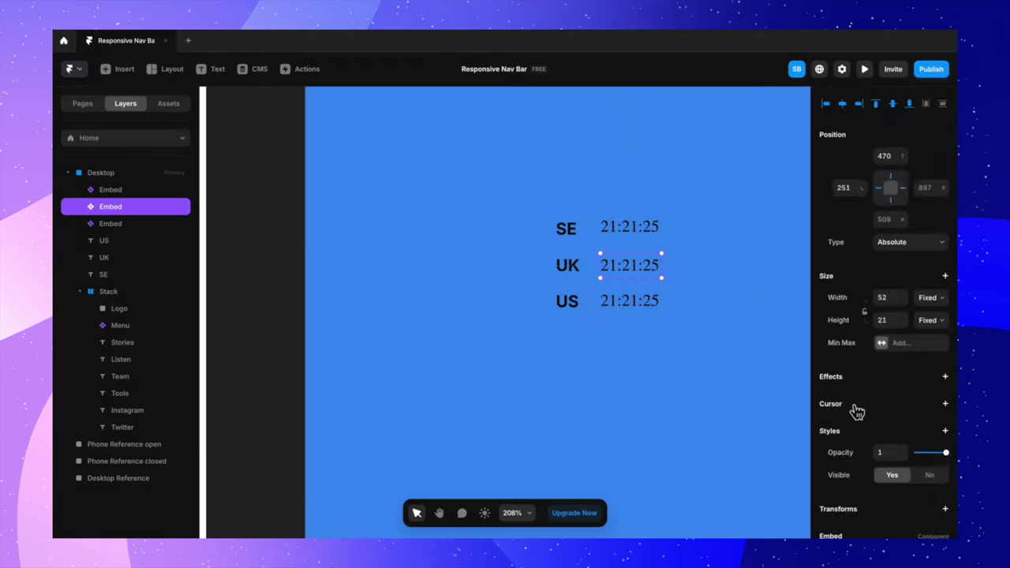
# Step: Replace the second embed's Sweden widget code with the United Kingdom time.is code
pyautogui.scroll(-5, 852, 408)
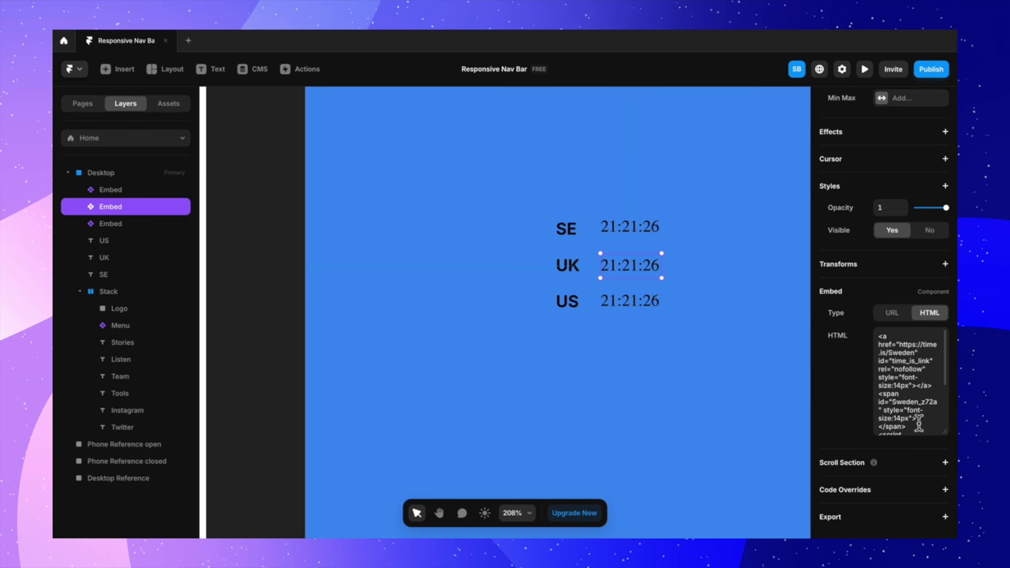
pyautogui.press('super+a')
pyautogui.press('BackSpace')
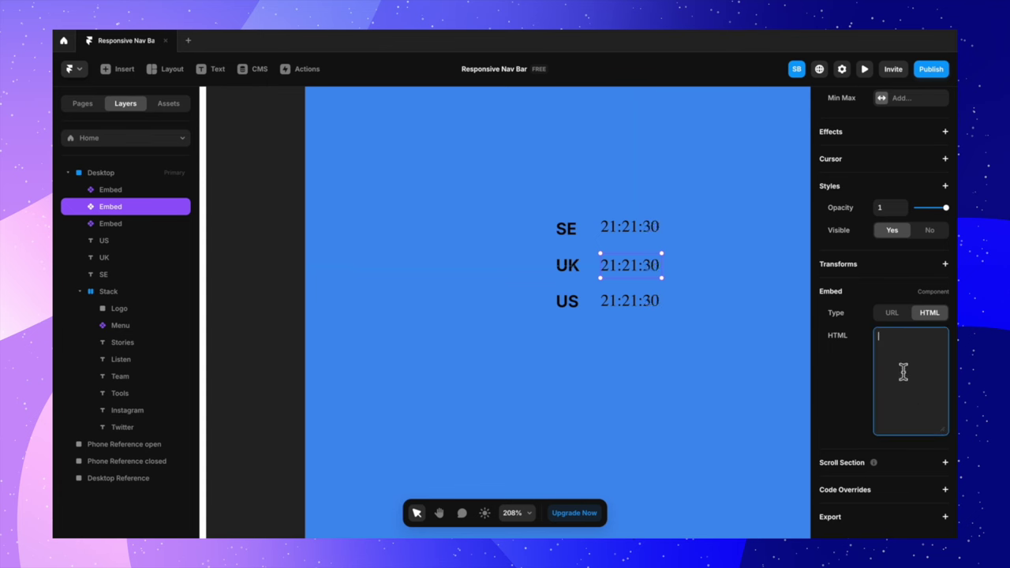
pyautogui.hotkey('ctrl', 'v')
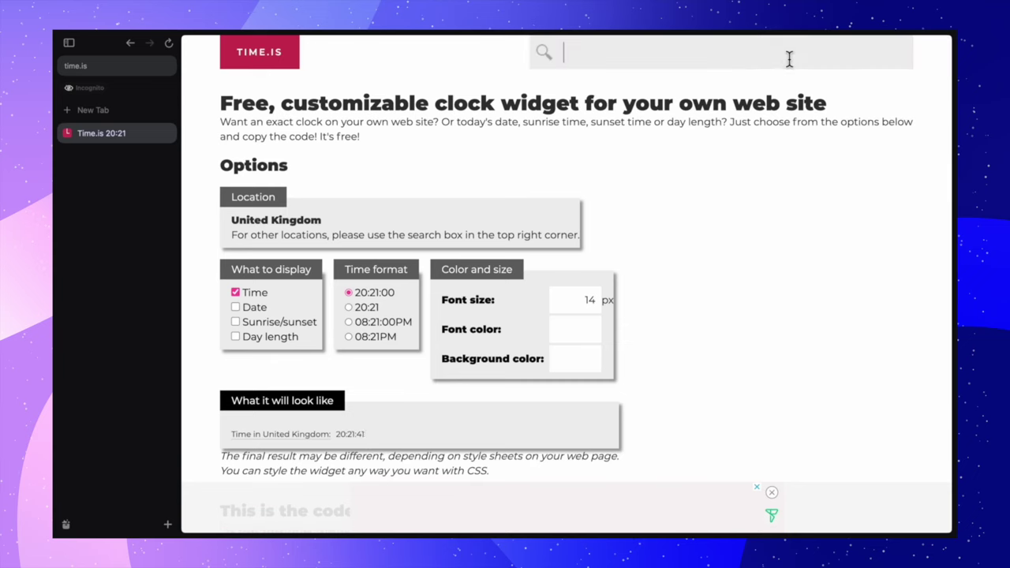
# Step: Pick United States on time.is and paste its widget code into the third embed
pyautogui.write('United')
pyautogui.click(568, 298)
pyautogui.scroll(-4, 635, 388)
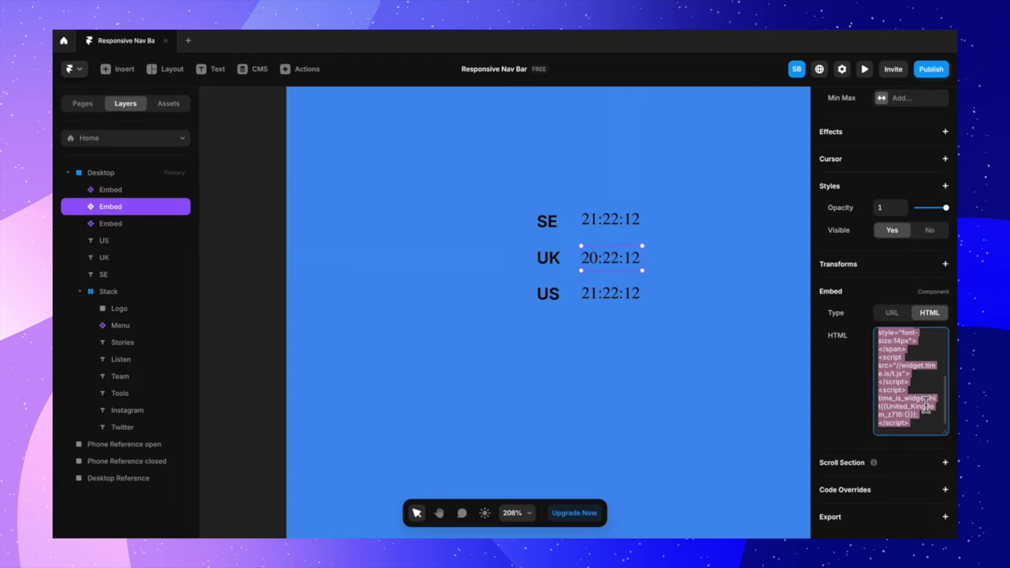
pyautogui.write('<a href="https://time.is/United_States" id="time_is_link" rel="nofollow" style="font-size:14px">Time in United States:</a> <span id="United_States_z161" style="font-size:14px"></span> <script src="//widget.time.is/t.js"></script> <script> time_is_widget.init({United_States_z161:{}}); </script>')
pyautogui.click(609, 298)
pyautogui.scroll(-5, 908, 355)
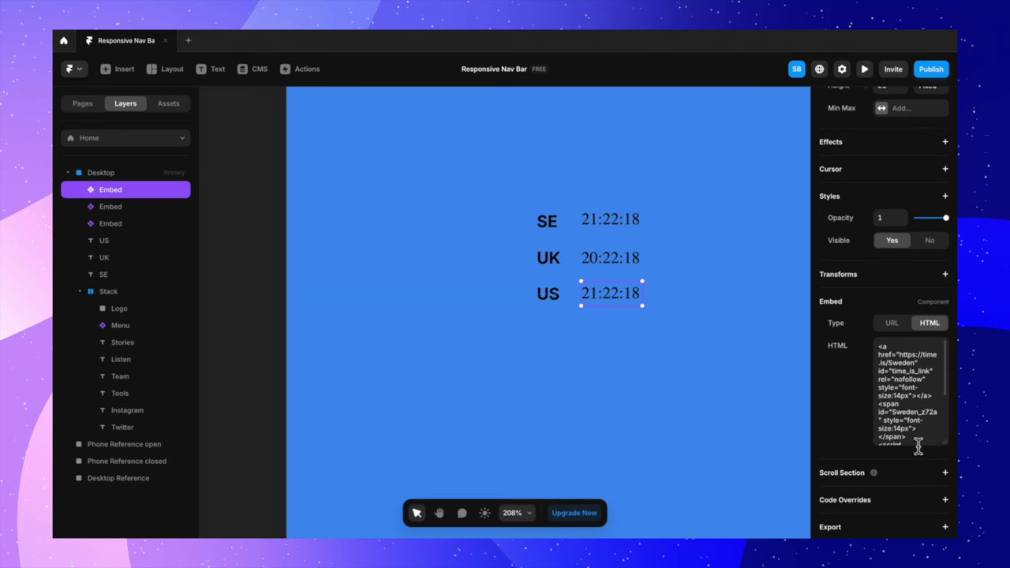
pyautogui.scroll(-2, 916, 395)
pyautogui.scroll(2, 882, 340)
pyautogui.moveTo(882, 340); pyautogui.dragTo(932, 457)
pyautogui.hotkey('ctrl', 'v')
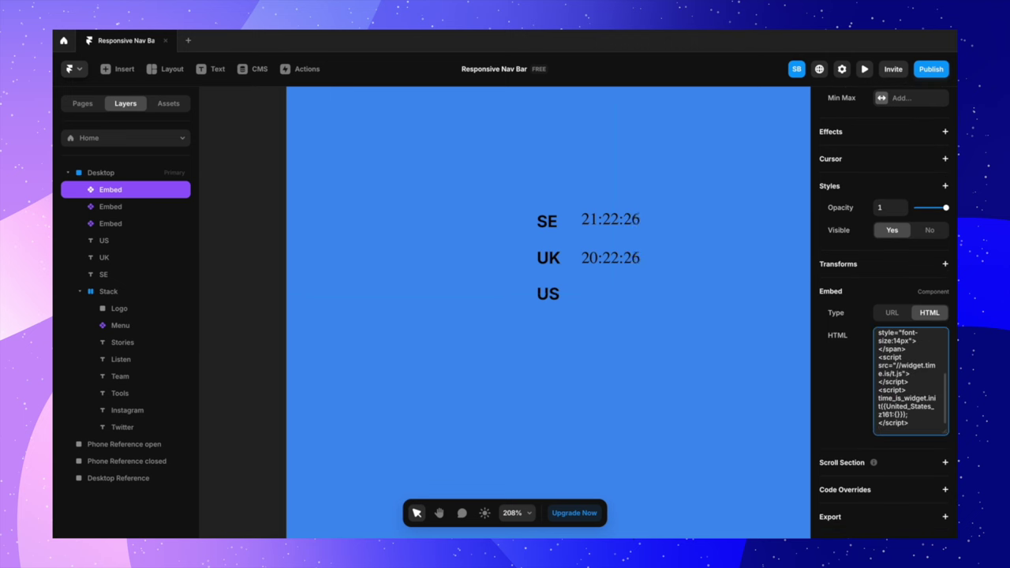
pyautogui.click(611, 189)
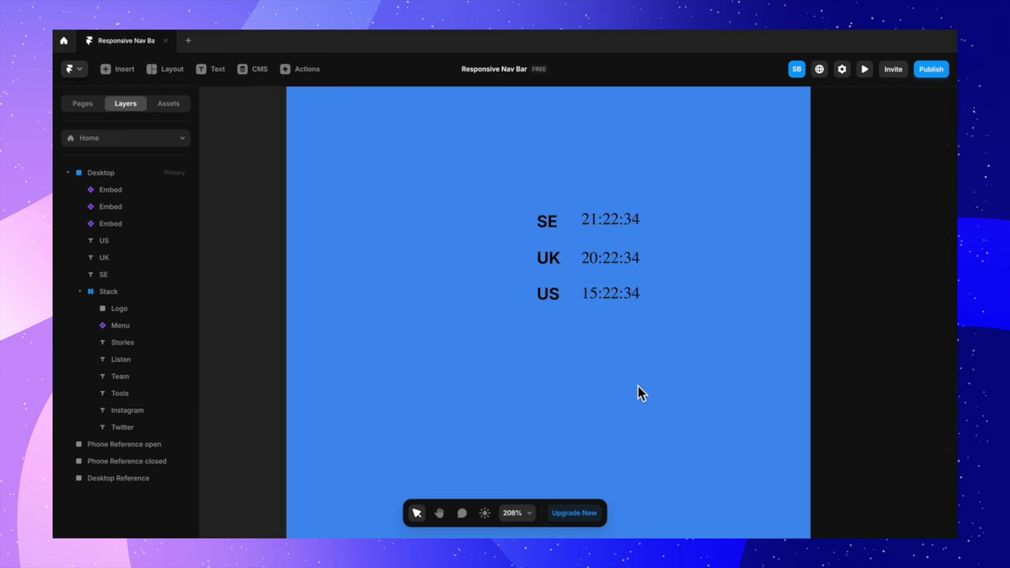
# Step: Check the three live clocks on the canvas and select the SE label
pyautogui.scroll(-2, 617, 427)
pyautogui.hscroll(-3, 617, 434)
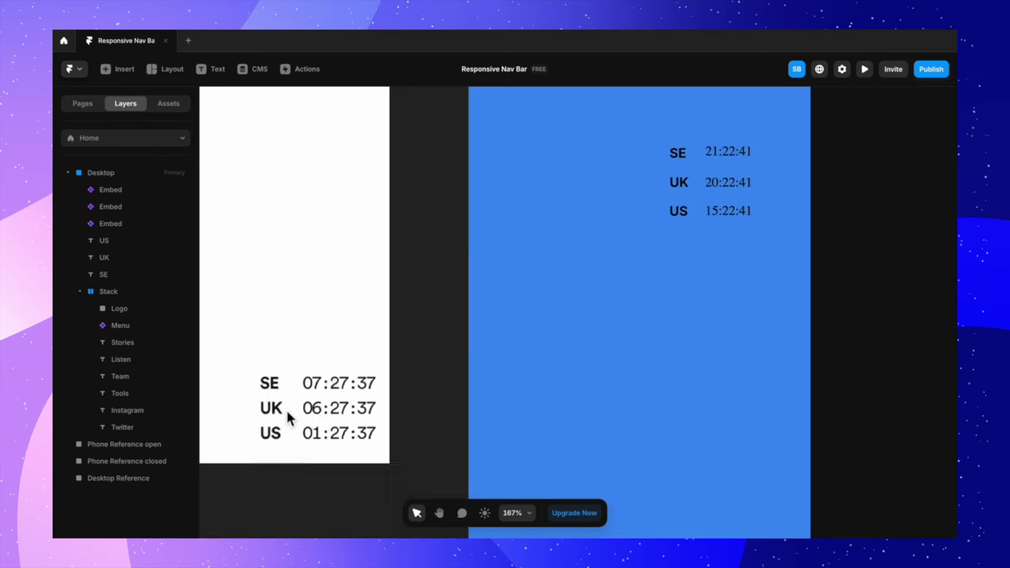
pyautogui.hscroll(3, 285, 408)
pyautogui.scroll(3, 607, 240)
pyautogui.click(522, 242)
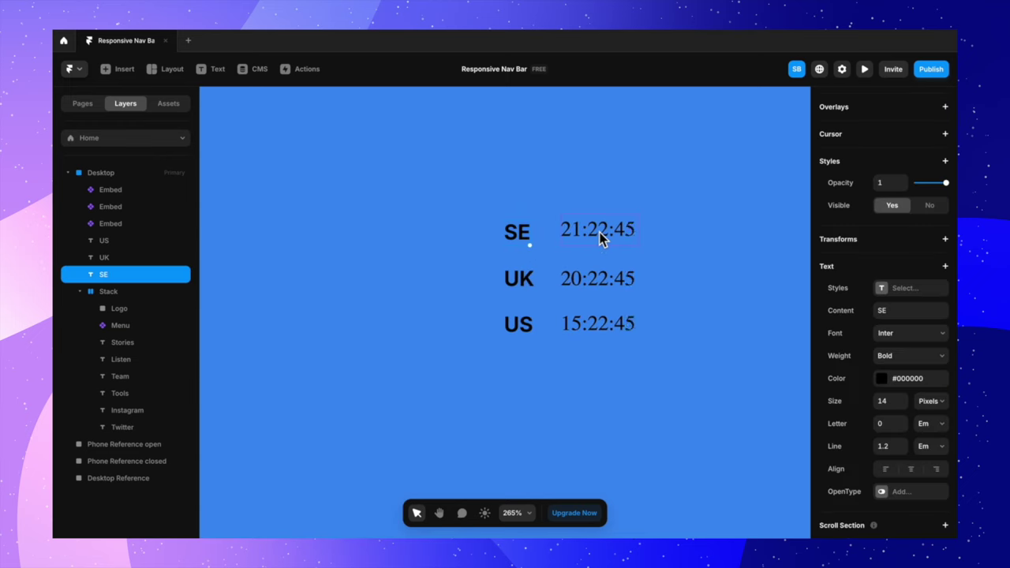
# Step: Wrap the SE label and its clock in a stack with Fit Content width
pyautogui.rightClick(602, 239)
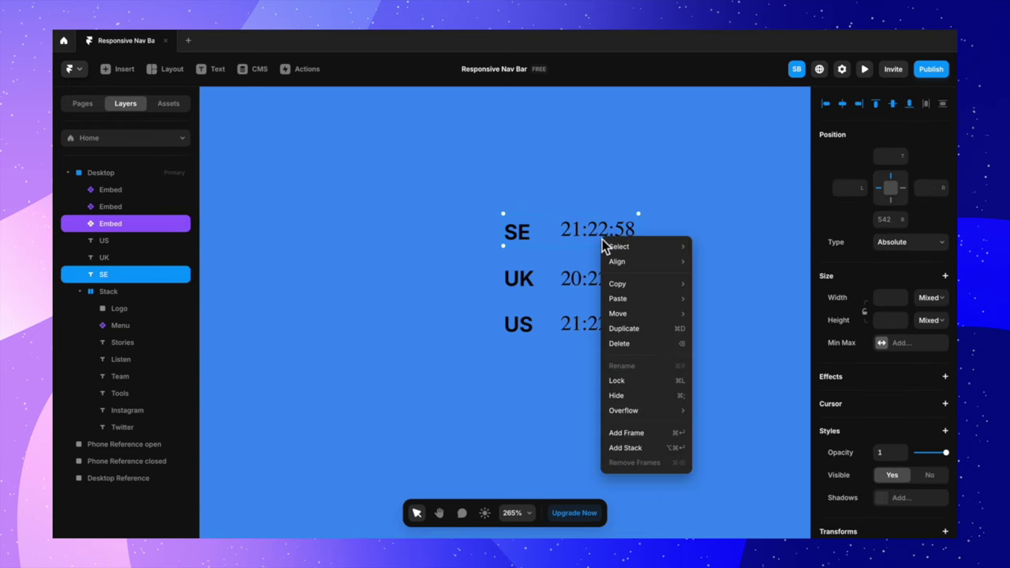
pyautogui.click(624, 447)
pyautogui.scroll(-5, 595, 342)
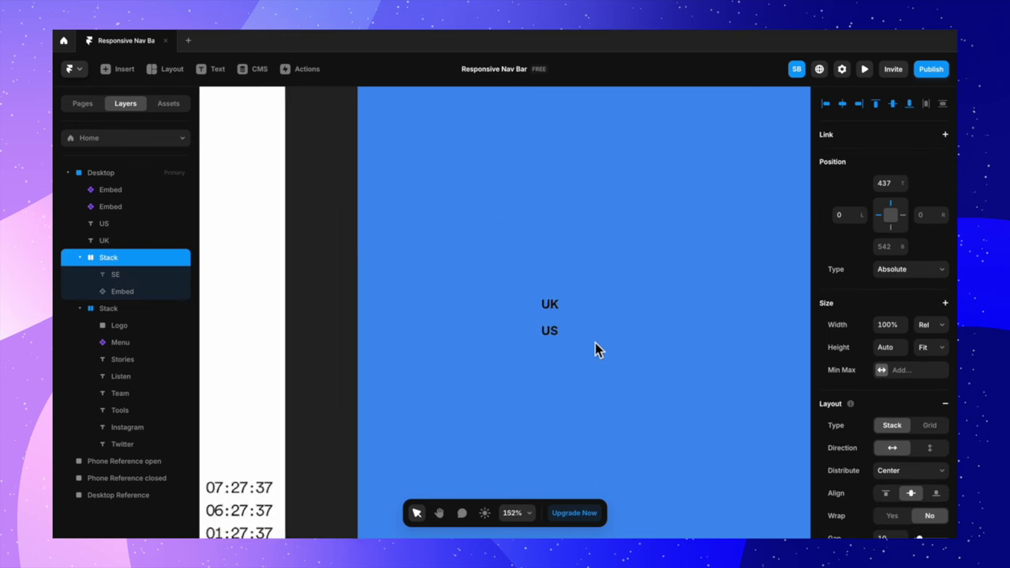
pyautogui.scroll(-4, 582, 314)
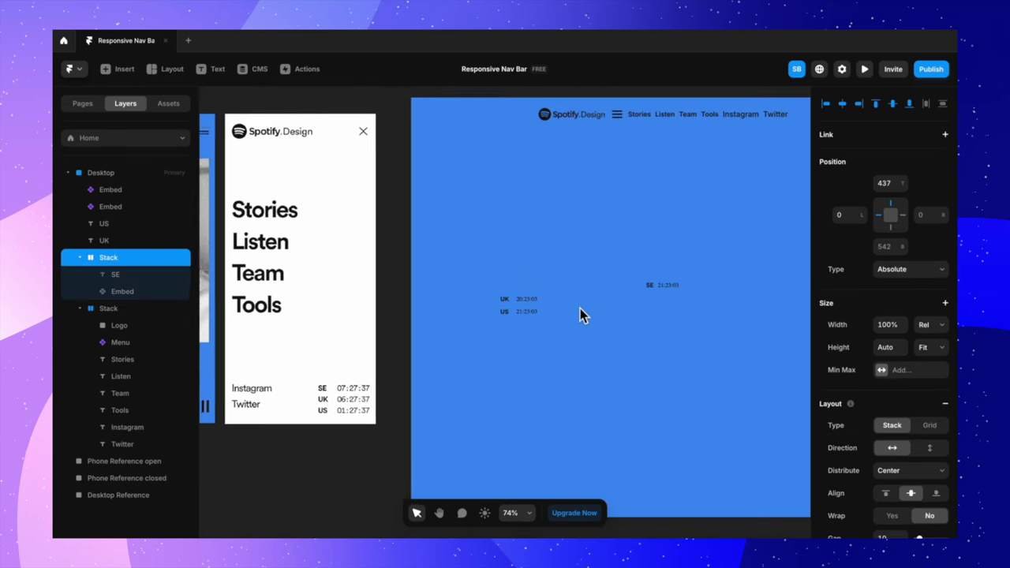
pyautogui.hscroll(2, 686, 315)
pyautogui.click(931, 325)
pyautogui.click(932, 352)
# Step: Set the SE stack's gap to 28
pyautogui.click(455, 372)
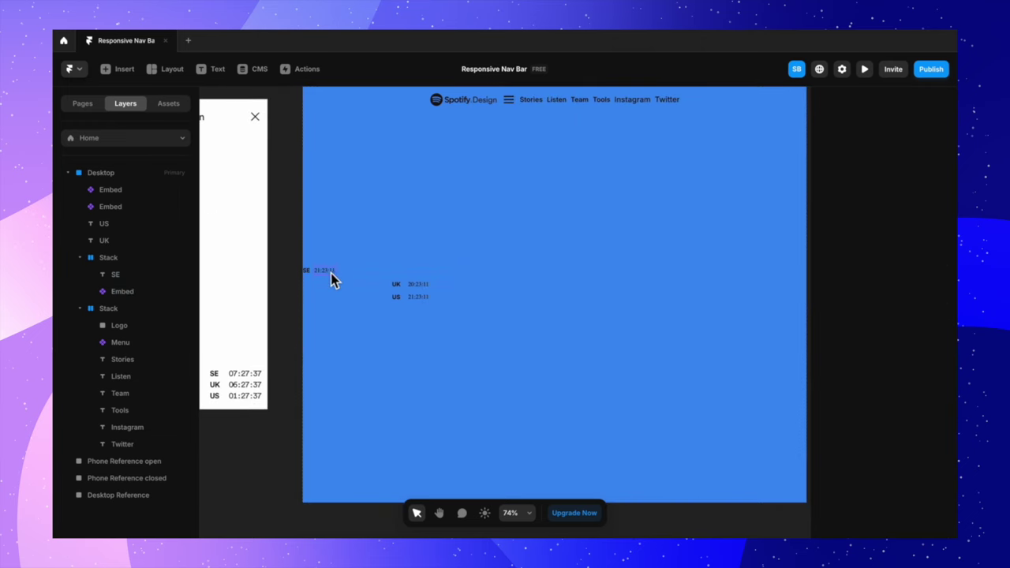
pyautogui.click(314, 281)
pyautogui.scroll(6, 427, 273)
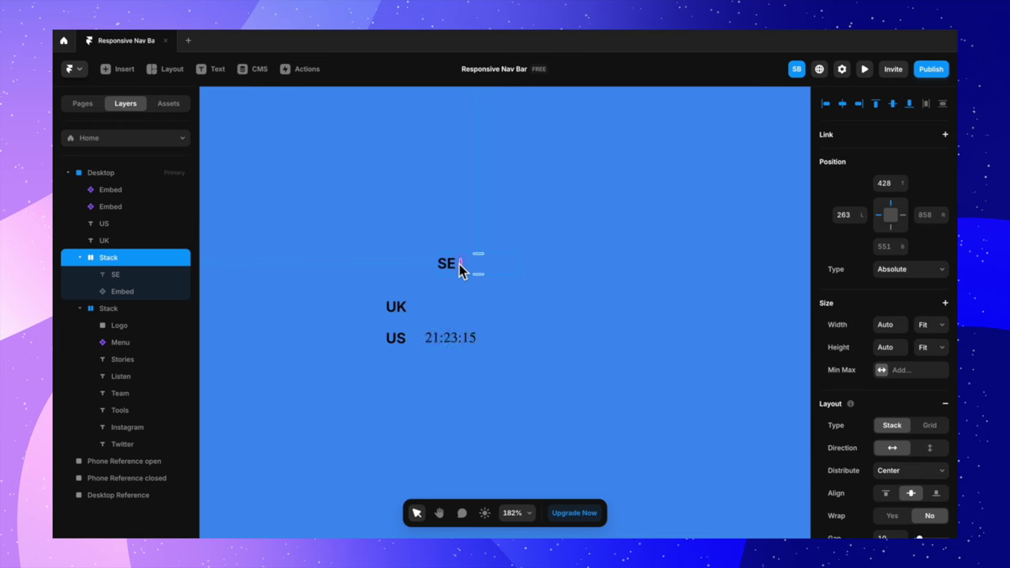
pyautogui.scroll(-4, 467, 271)
pyautogui.click(737, 214)
pyautogui.write('28')
pyautogui.click(721, 329)
# Step: Wrap the UK and US labels with their clocks in stacks, US fitting content
pyautogui.click(640, 271)
pyautogui.keyDown('shift'); pyautogui.click(687, 271); pyautogui.keyUp('shift')
pyautogui.rightClick(687, 270)
pyautogui.click(726, 476)
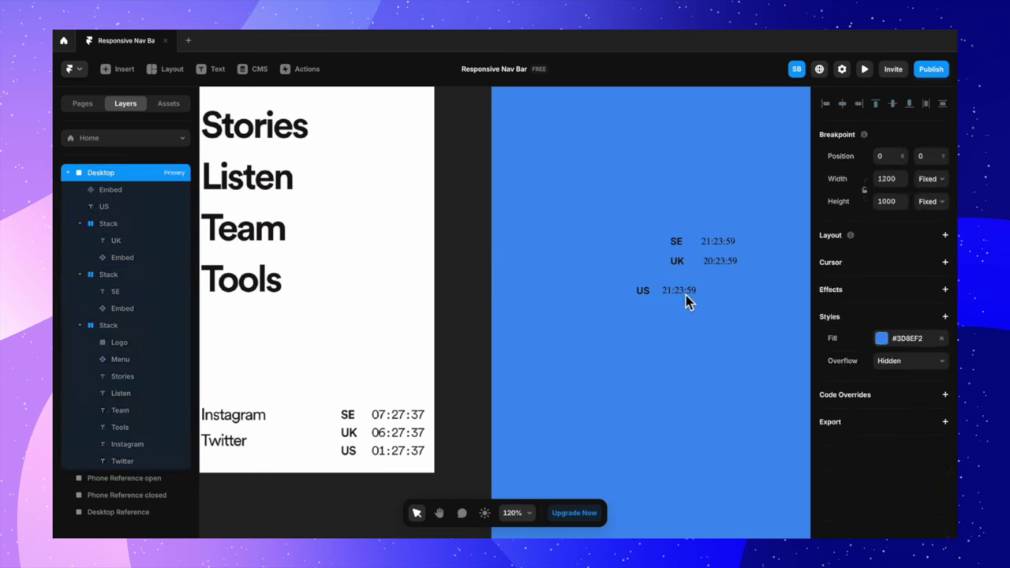
pyautogui.rightClick(688, 289)
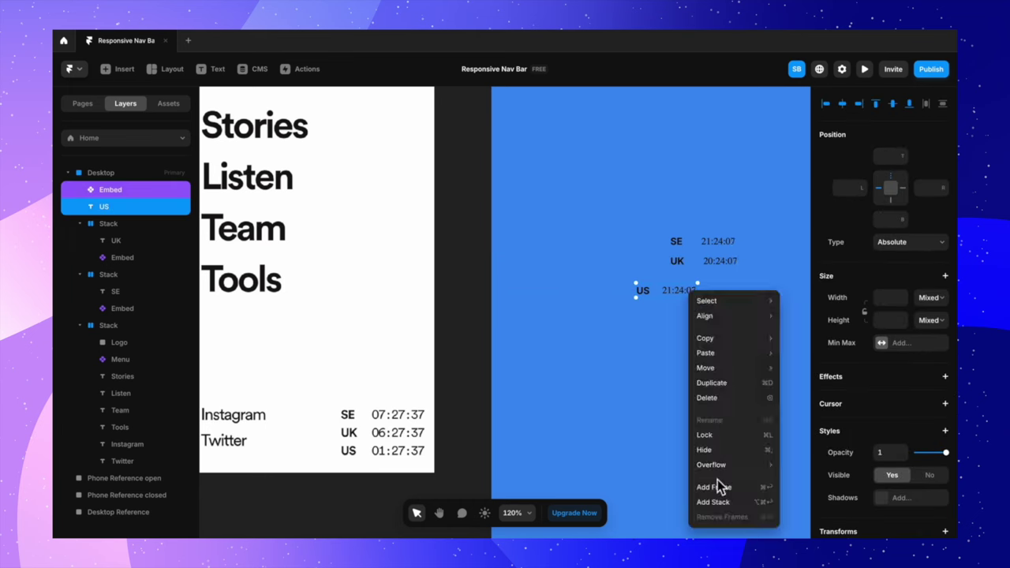
pyautogui.click(721, 485)
pyautogui.scroll(3, 861, 355)
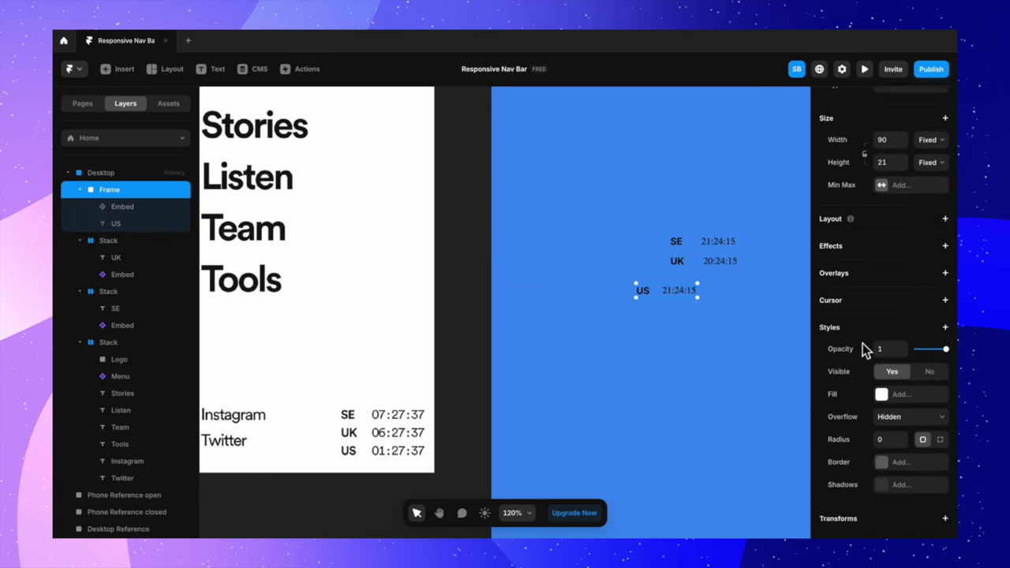
pyautogui.scroll(3, 908, 315)
pyautogui.click(936, 368)
pyautogui.click(884, 392)
pyautogui.scroll(-5, 900, 395)
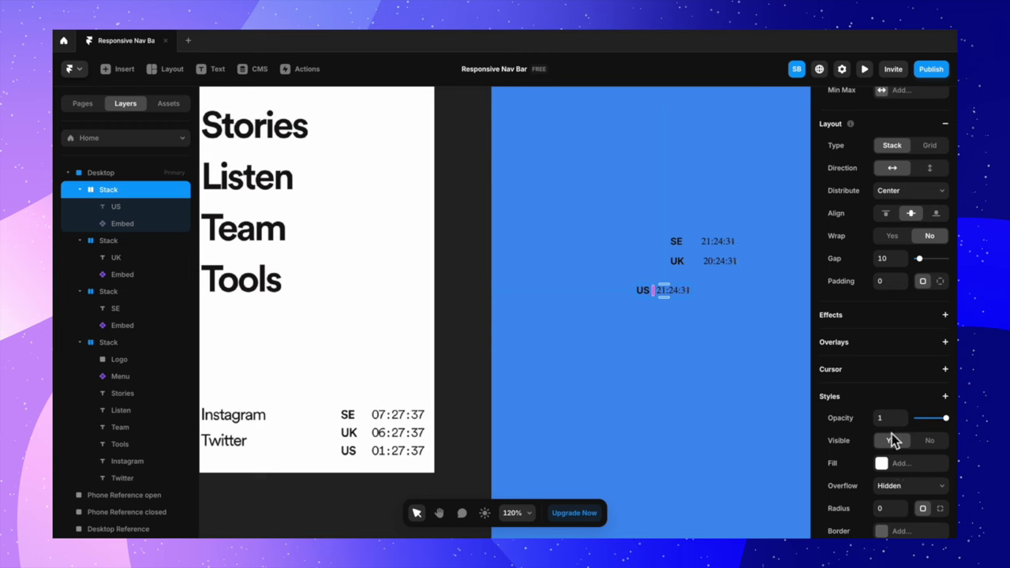
# Step: Select all three country-clock stacks together for grouping
pyautogui.keyDown('shift'); pyautogui.click(611, 281); pyautogui.keyUp('shift')
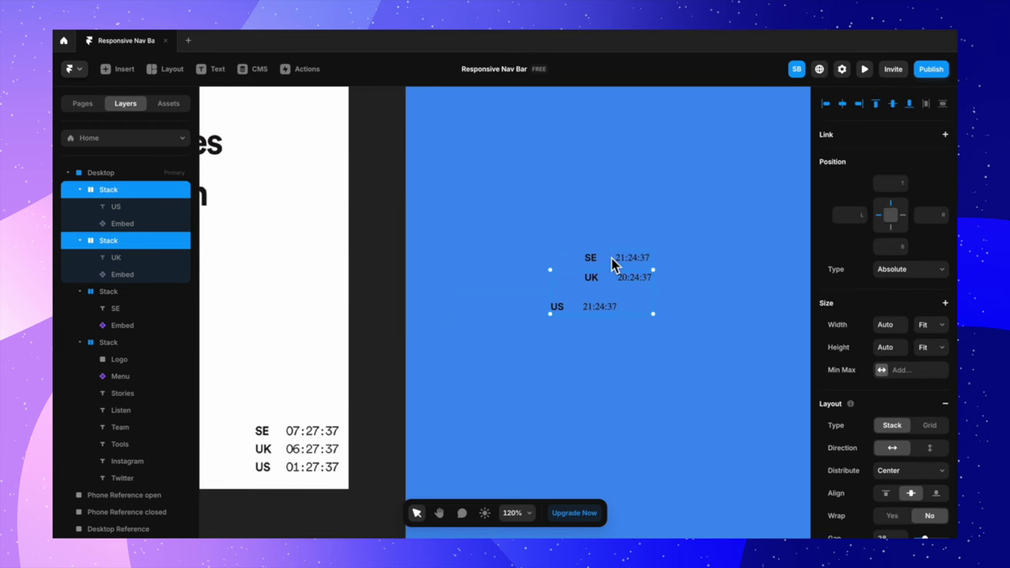
pyautogui.keyDown('shift'); pyautogui.click(613, 263); pyautogui.keyUp('shift')
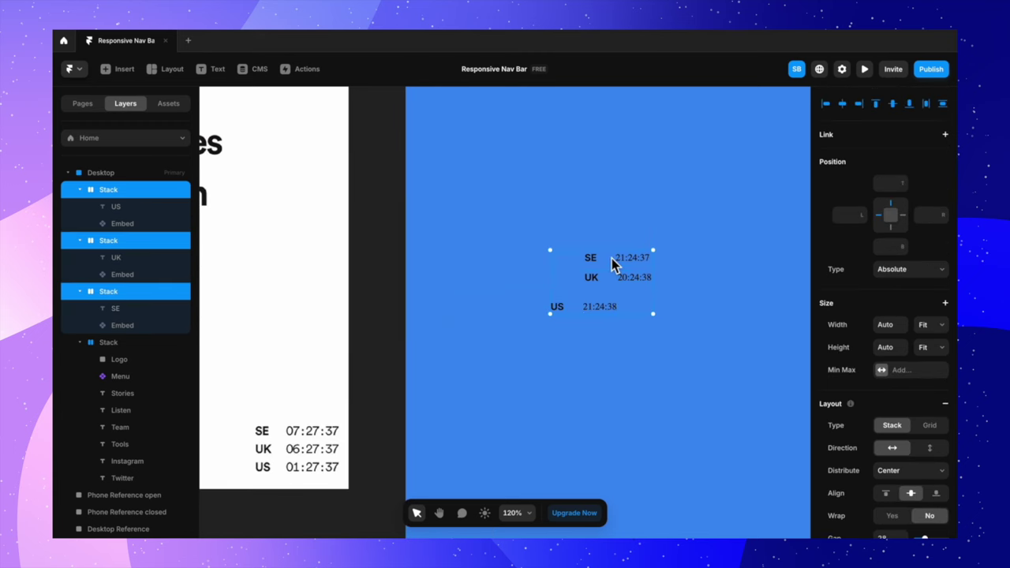
pyautogui.rightClick(613, 263)
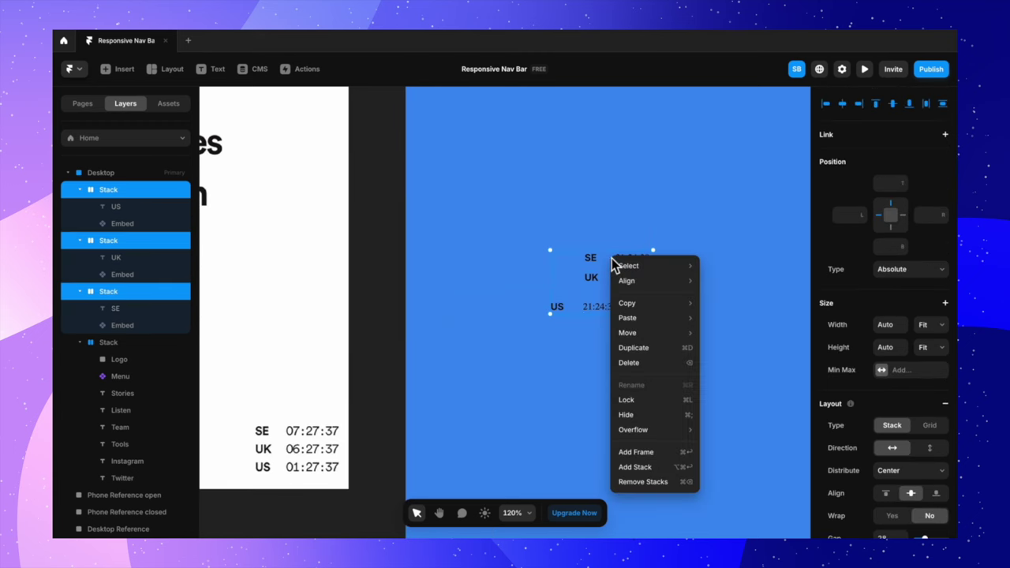
# Step: Wrap the three clock stacks in a Fit Content stack named Time
pyautogui.click(637, 466)
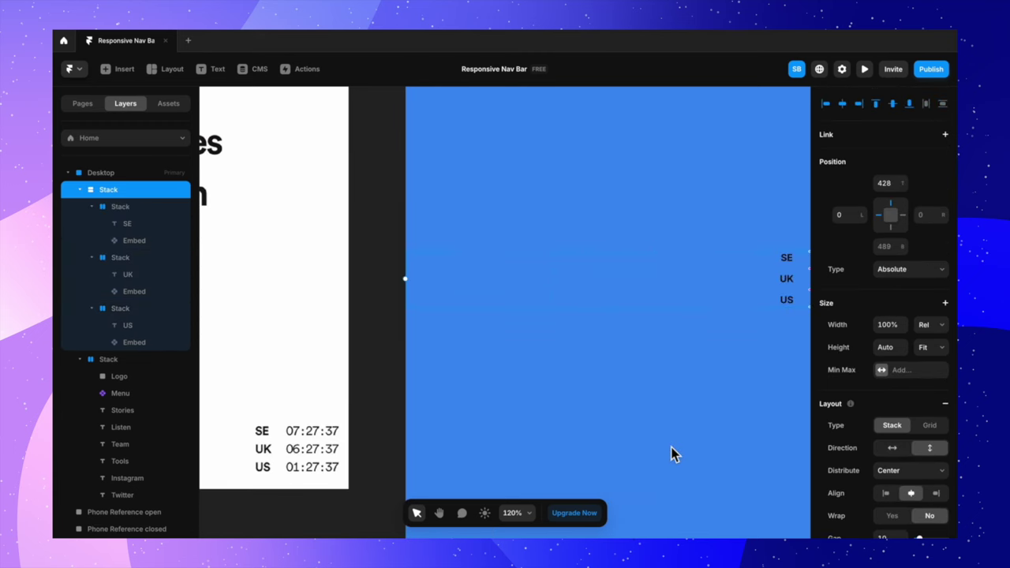
pyautogui.click(944, 328)
pyautogui.click(930, 349)
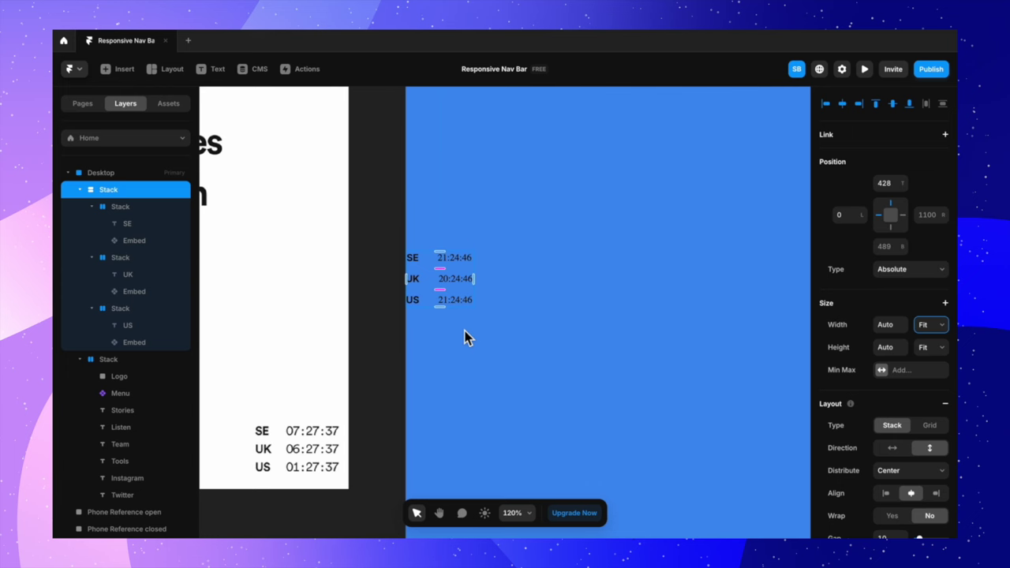
pyautogui.moveTo(465, 331); pyautogui.dragTo(552, 278)
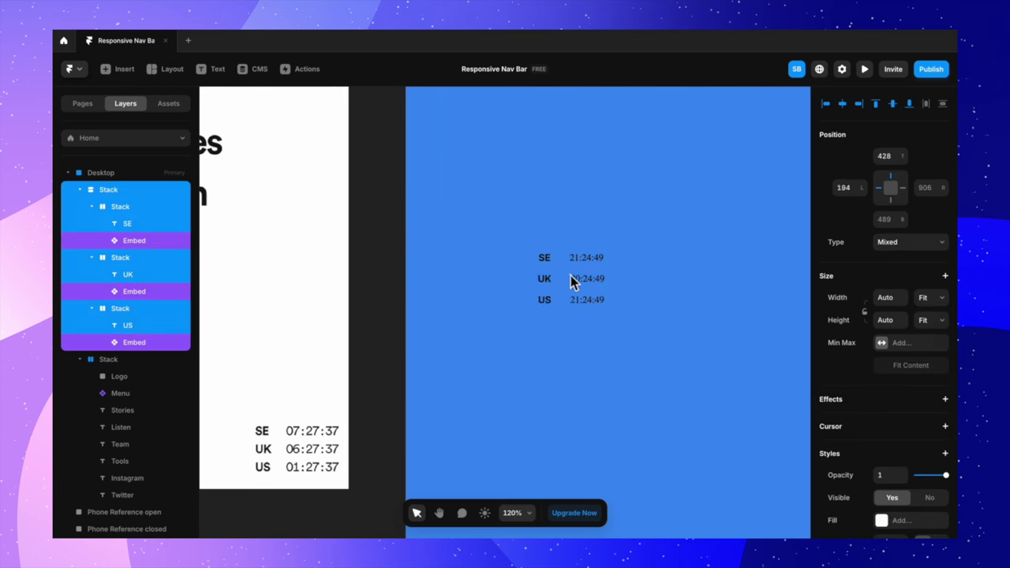
pyautogui.click(589, 337)
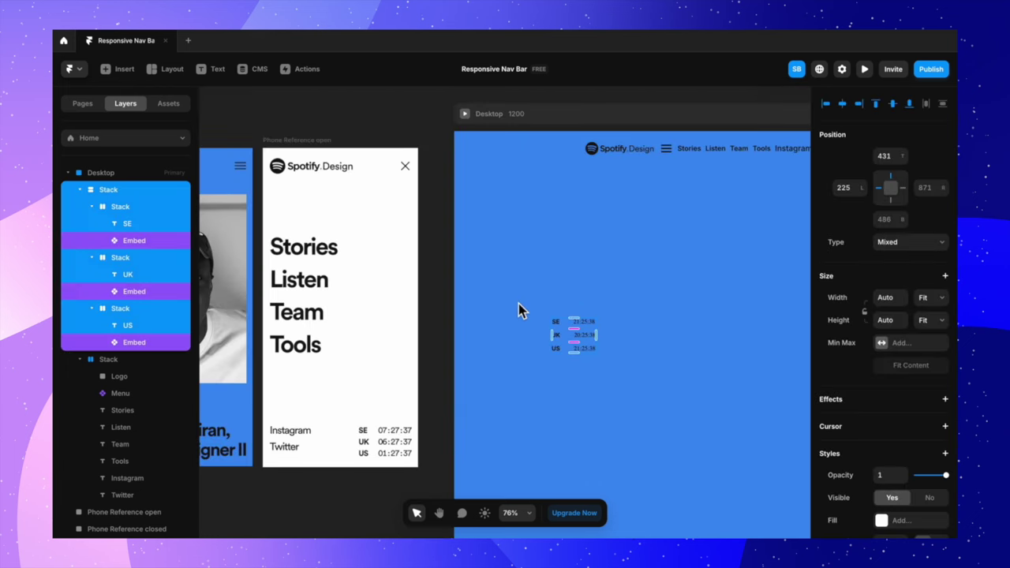
pyautogui.doubleClick(108, 190)
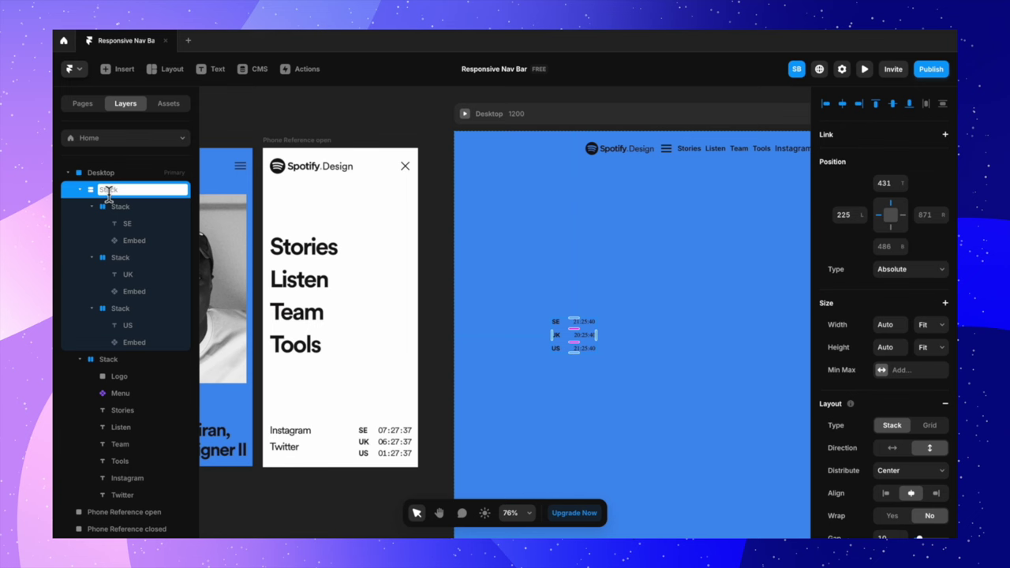
pyautogui.write('Time')
pyautogui.click(449, 255)
# Step: Move the Time stack into the nav bar row right after Twitter
pyautogui.click(133, 191)
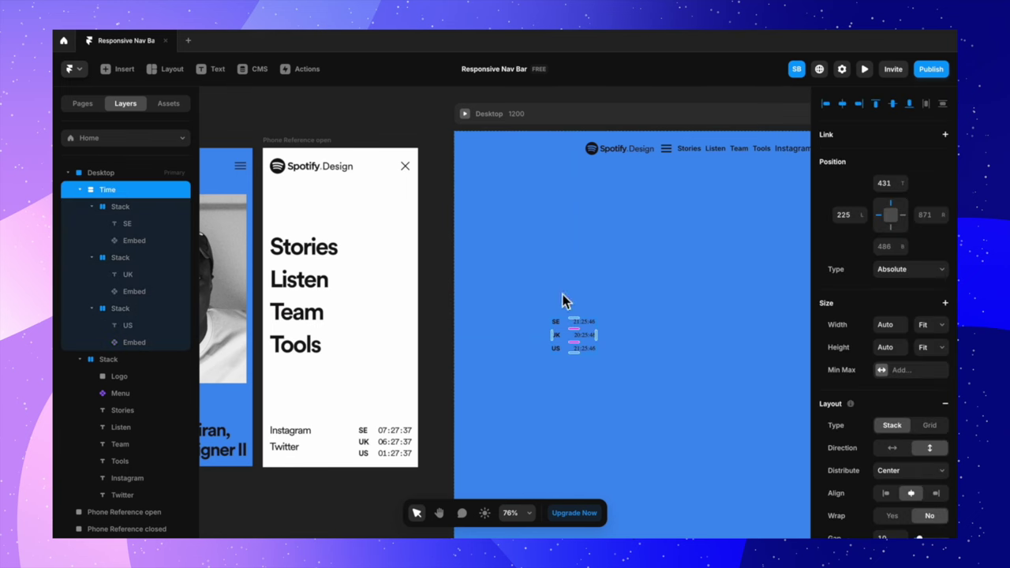
pyautogui.moveTo(571, 338); pyautogui.dragTo(756, 182)
pyautogui.press('Escape')
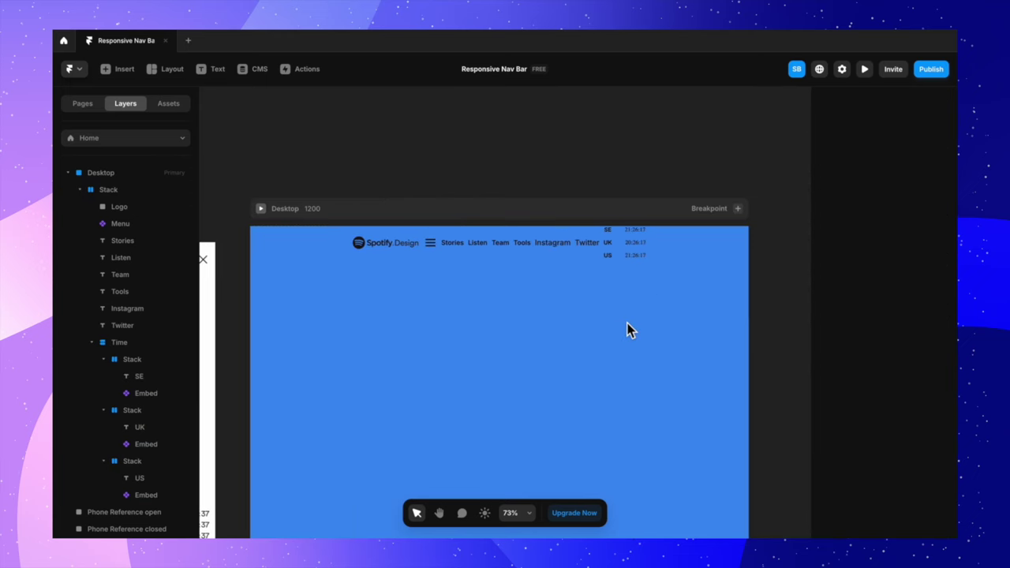
pyautogui.hscroll(-6, 630, 330)
pyautogui.scroll(-3, 628, 331)
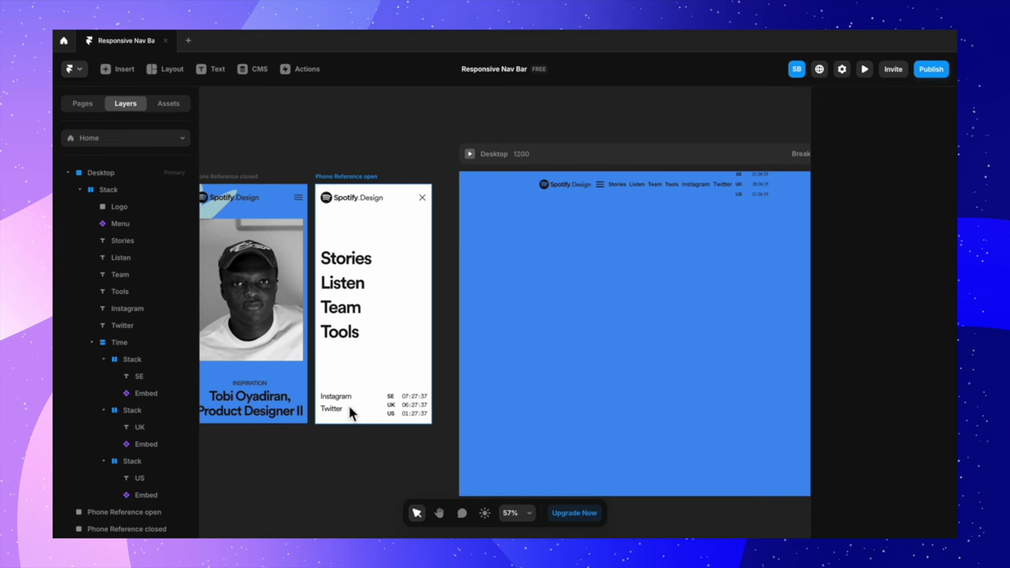
pyautogui.hscroll(5, 450, 336)
pyautogui.scroll(2, 450, 336)
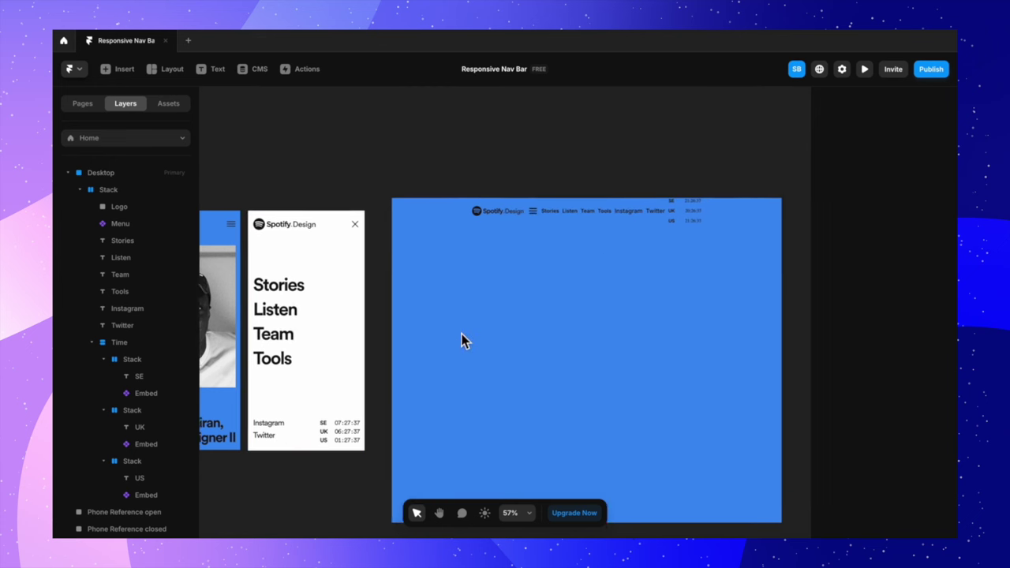
# Step: Wrap Instagram and Twitter in a vertical stack with Fit Content width
pyautogui.click(625, 222)
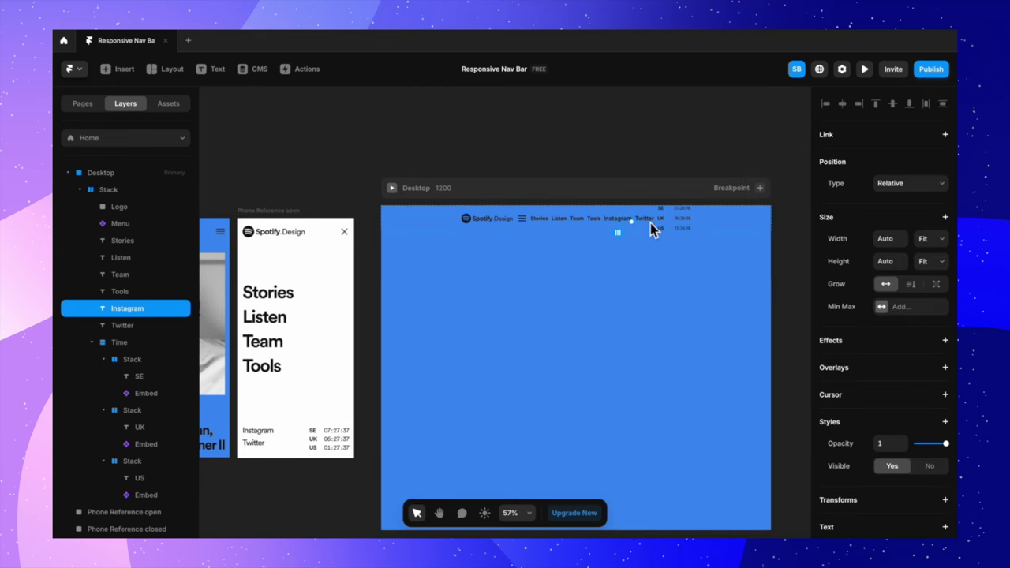
pyautogui.keyDown('shift'); pyautogui.click(650, 223); pyautogui.keyUp('shift')
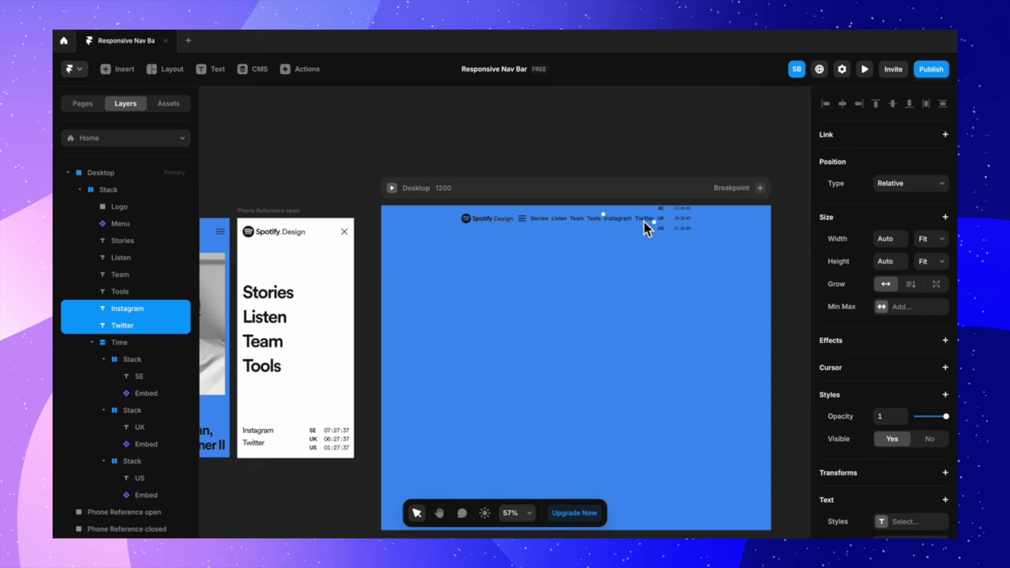
pyautogui.rightClick(645, 222)
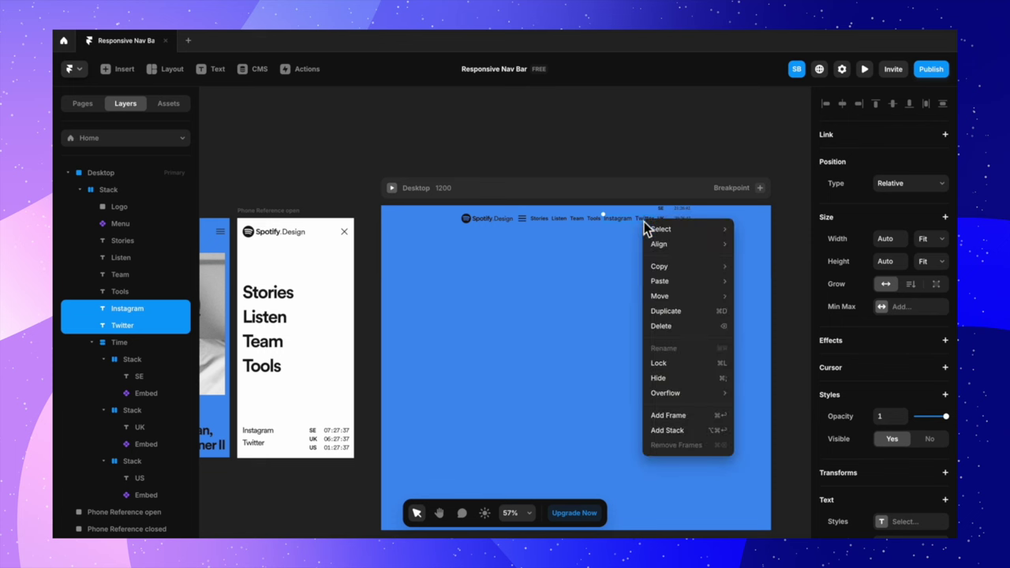
pyautogui.click(667, 433)
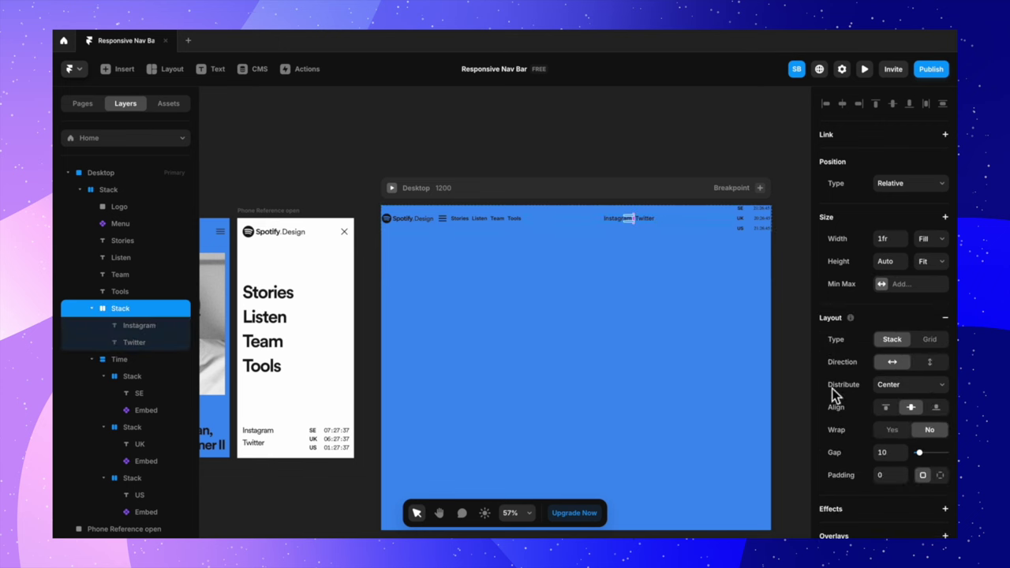
pyautogui.click(941, 239)
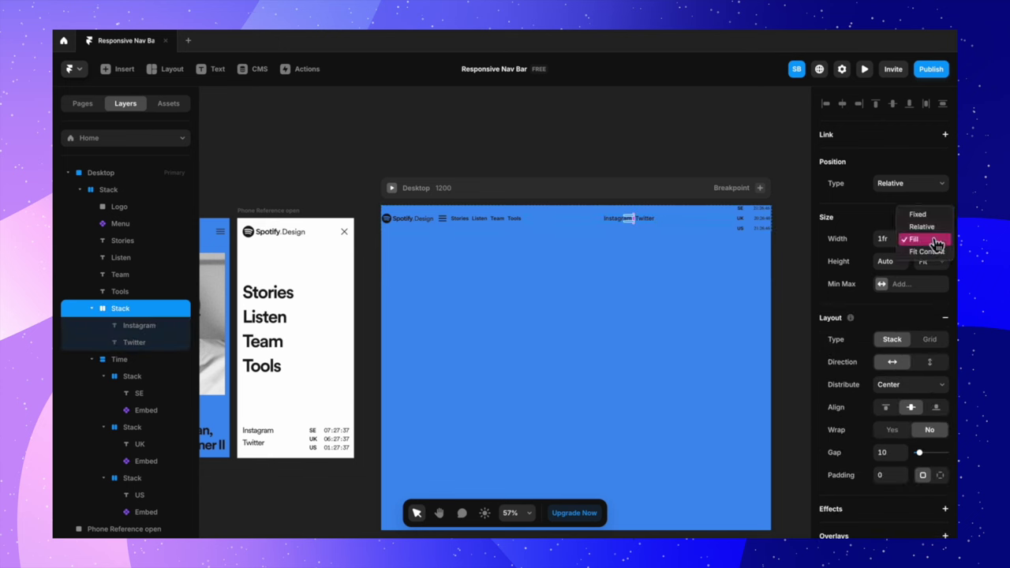
pyautogui.click(934, 251)
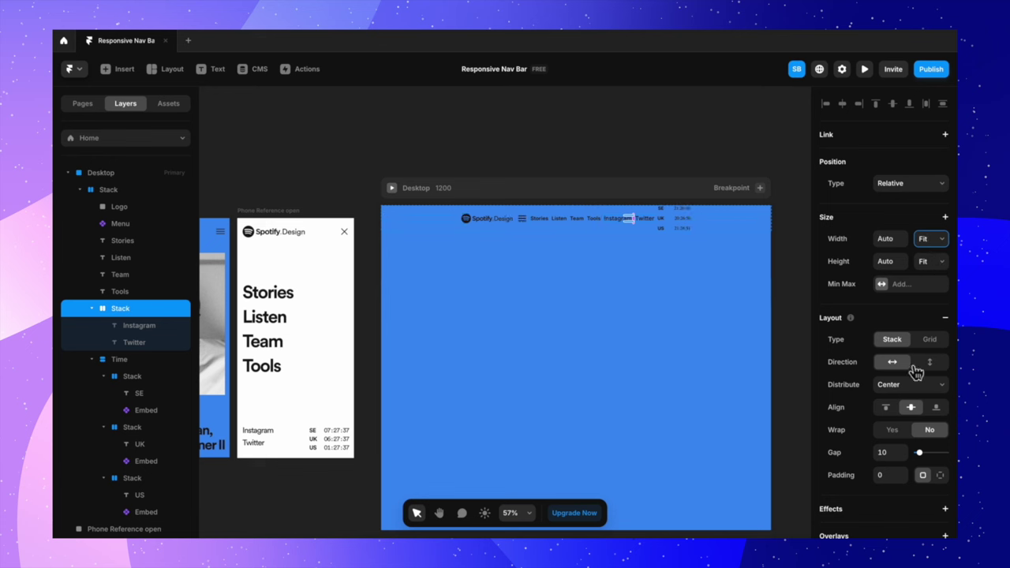
pyautogui.scroll(-2, 913, 372)
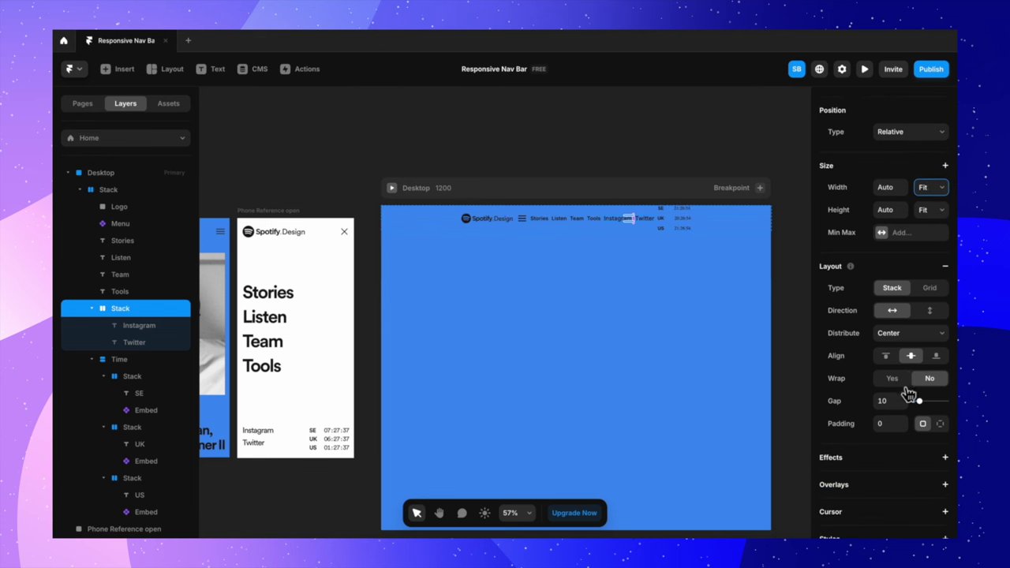
pyautogui.click(931, 313)
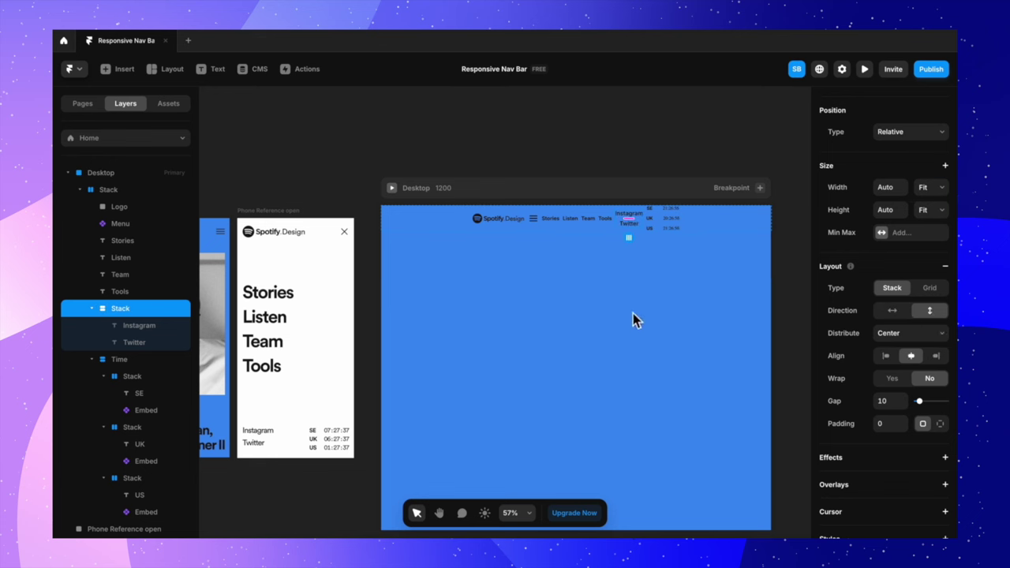
# Step: Set the Twitter and Instagram link text size to 20
pyautogui.scroll(5, 662, 225)
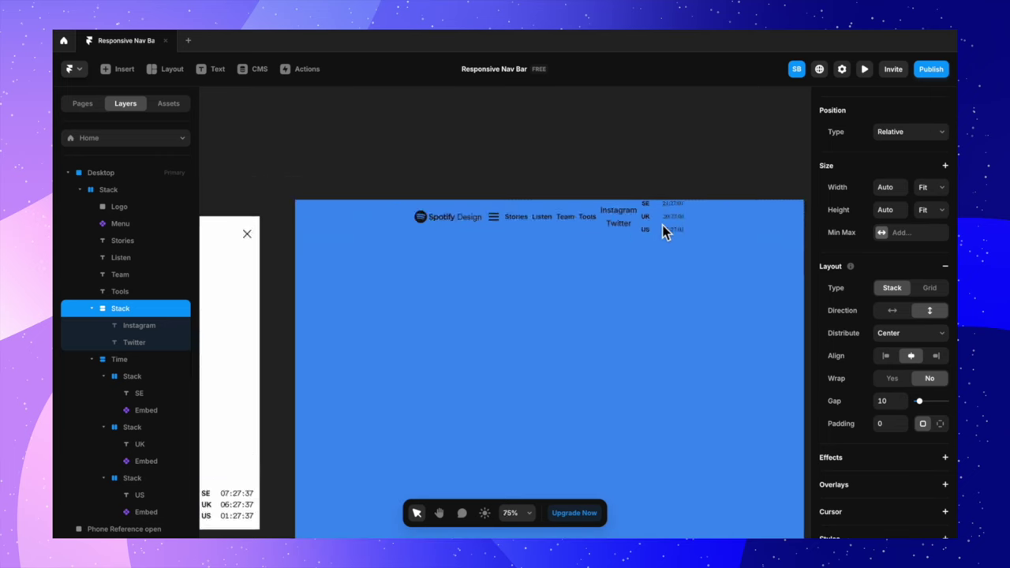
pyautogui.click(613, 225)
pyautogui.scroll(-3, 891, 418)
pyautogui.click(891, 423)
pyautogui.write('20')
pyautogui.click(618, 206)
pyautogui.scroll(-5, 877, 365)
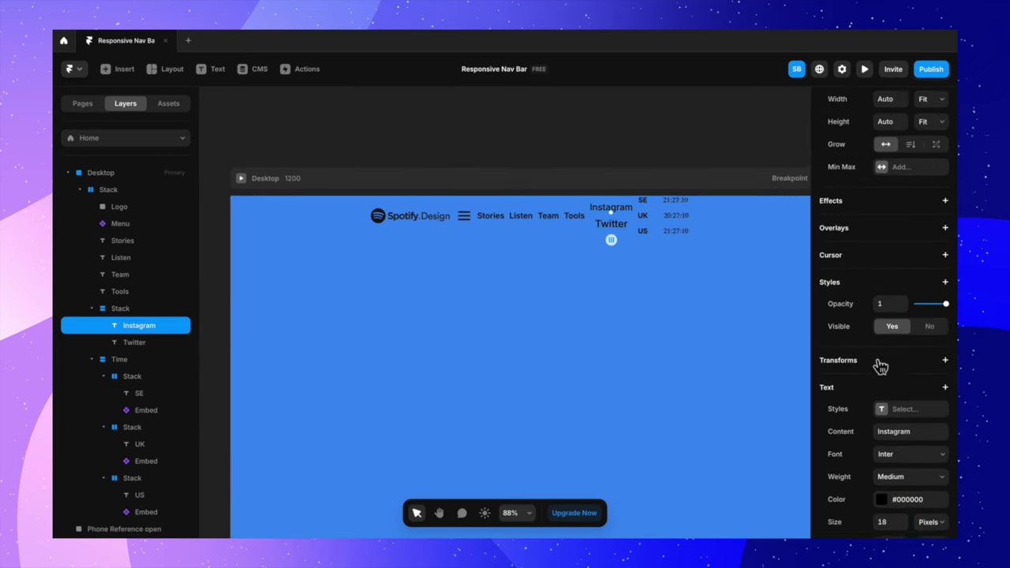
pyautogui.click(890, 459)
pyautogui.write('20')
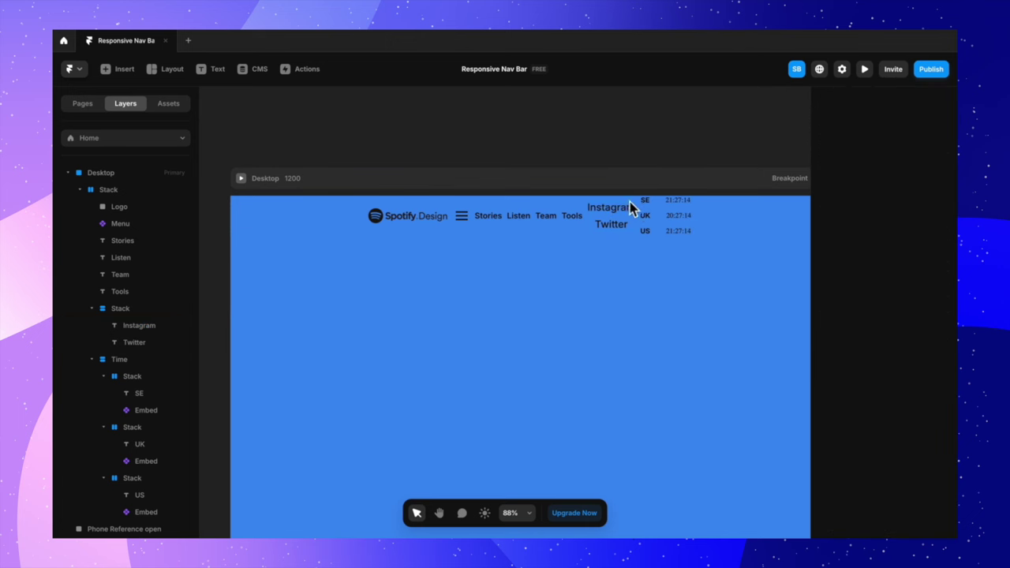
# Step: Give the Instagram/Twitter stack a gap of 20
pyautogui.click(623, 223)
pyautogui.scroll(-5, 657, 336)
pyautogui.write('20')
pyautogui.press('Return')
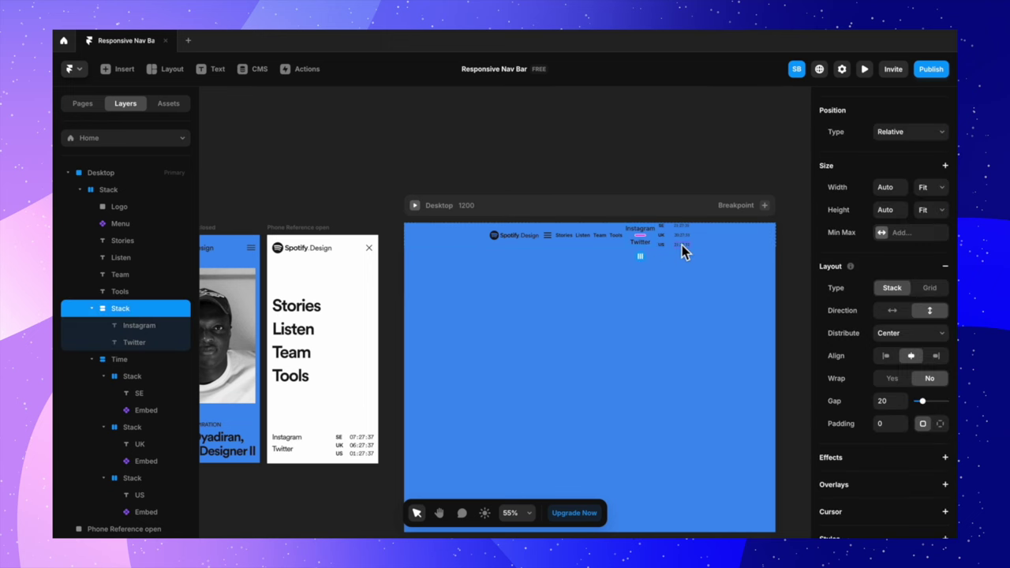
pyautogui.scroll(5, 680, 245)
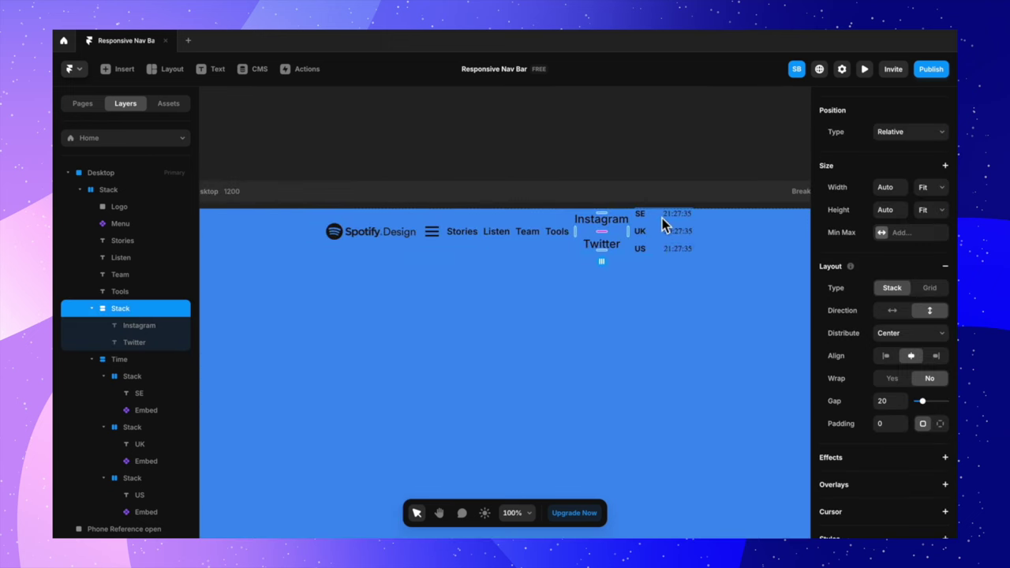
pyautogui.keyDown('shift'); pyautogui.click(659, 227); pyautogui.keyUp('shift')
# Step: Wrap the socials stack and Time in a Fit Content stack distributed Space Between
pyautogui.rightClick(659, 226)
pyautogui.click(686, 432)
pyautogui.click(931, 239)
pyautogui.click(928, 251)
pyautogui.scroll(-3, 909, 422)
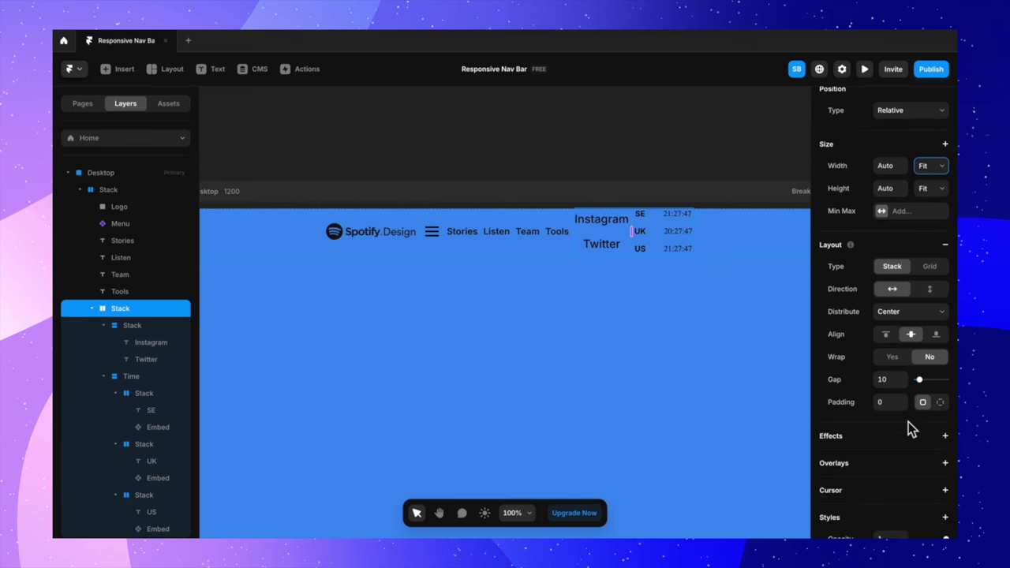
pyautogui.click(919, 281)
pyautogui.click(922, 305)
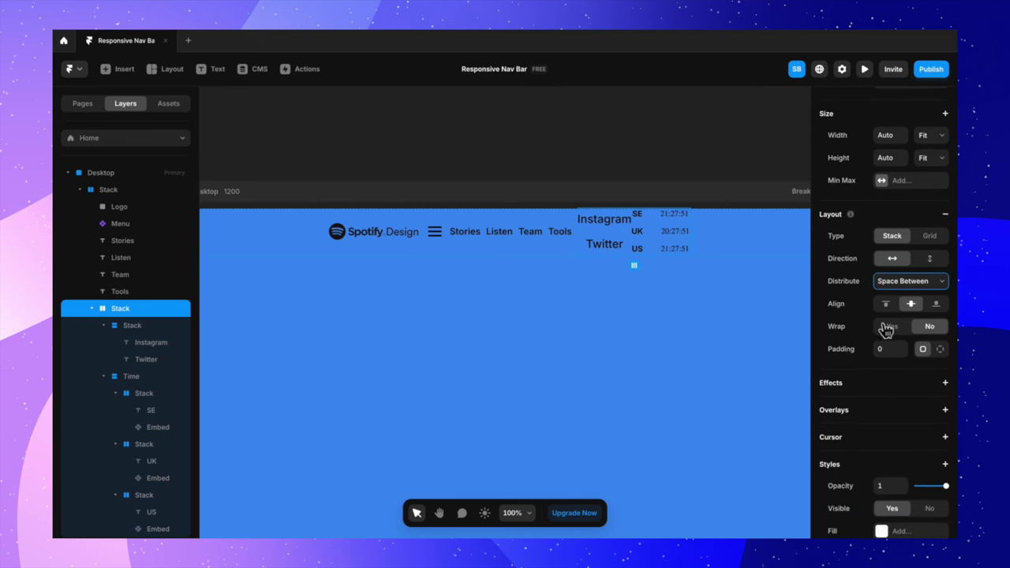
# Step: Briefly widen that stack to about 351 px fixed, then restore Fit Content width
pyautogui.click(931, 136)
pyautogui.click(918, 98)
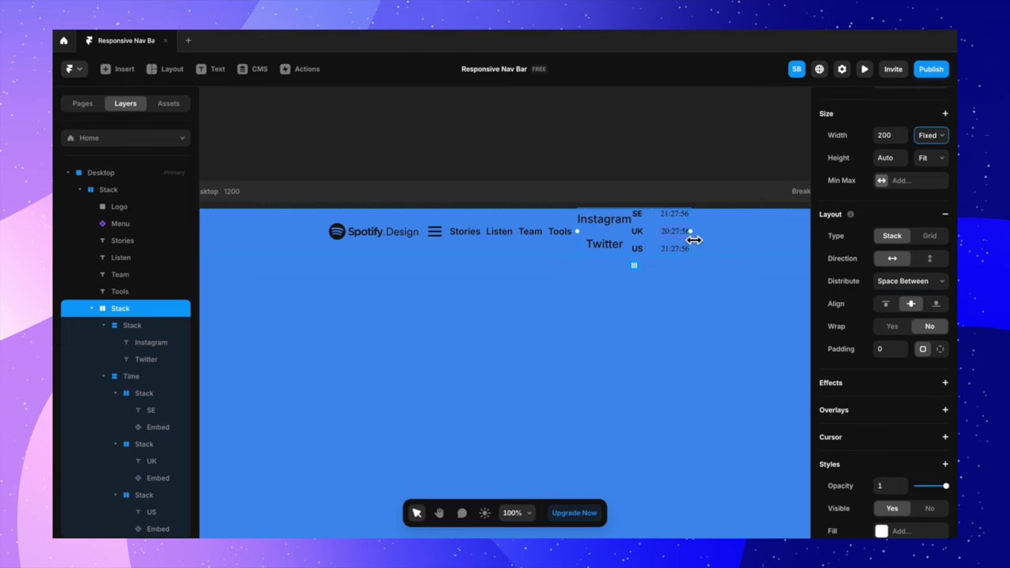
pyautogui.moveTo(697, 234); pyautogui.dragTo(782, 240)
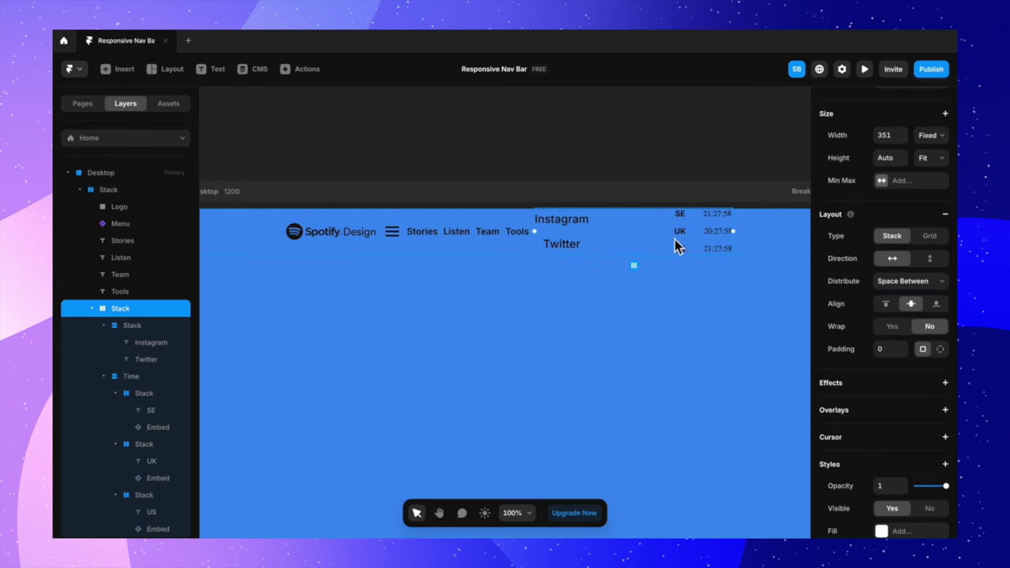
pyautogui.click(935, 137)
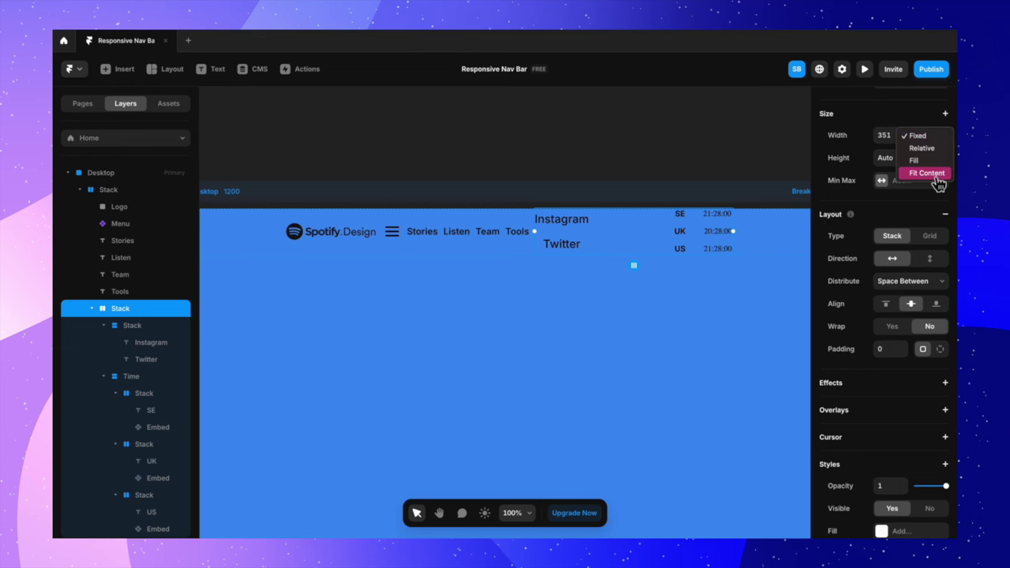
pyautogui.click(936, 182)
pyautogui.press('Escape')
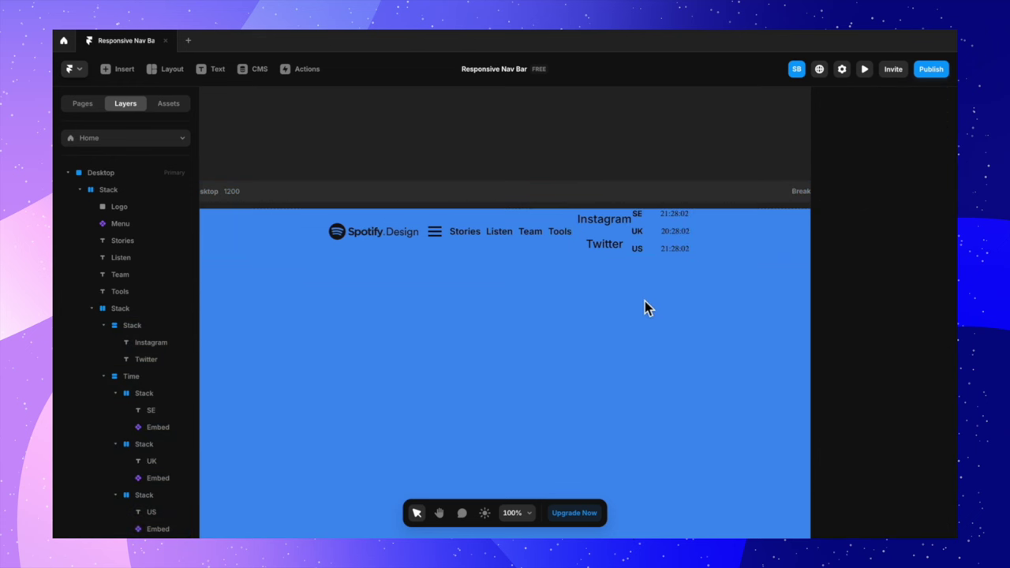
pyautogui.scroll(-5, 513, 277)
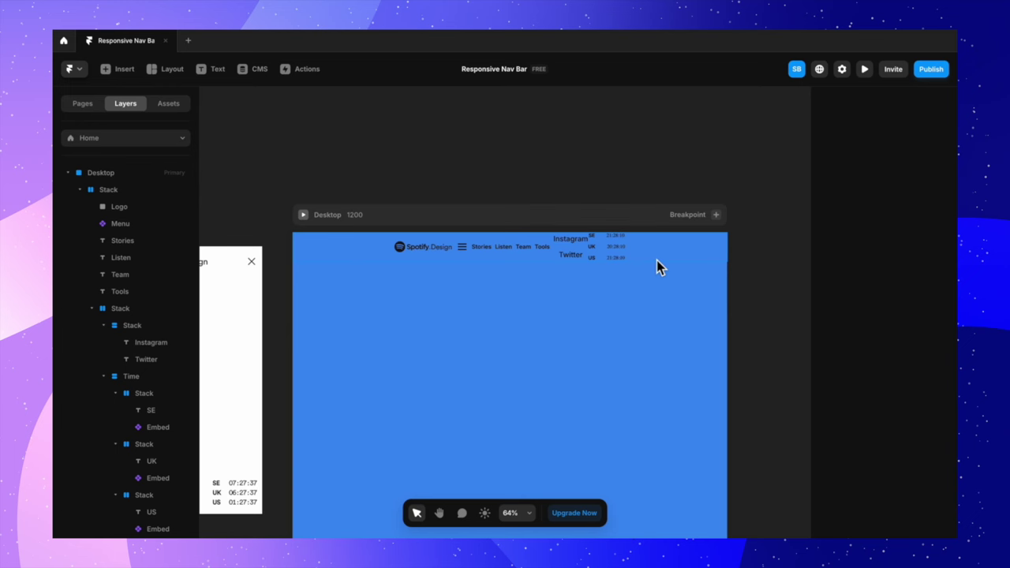
# Step: Wrap the Spotify.Design logo and hamburger menu in a Fit Content stack with Space Between
pyautogui.hscroll(-5, 504, 339)
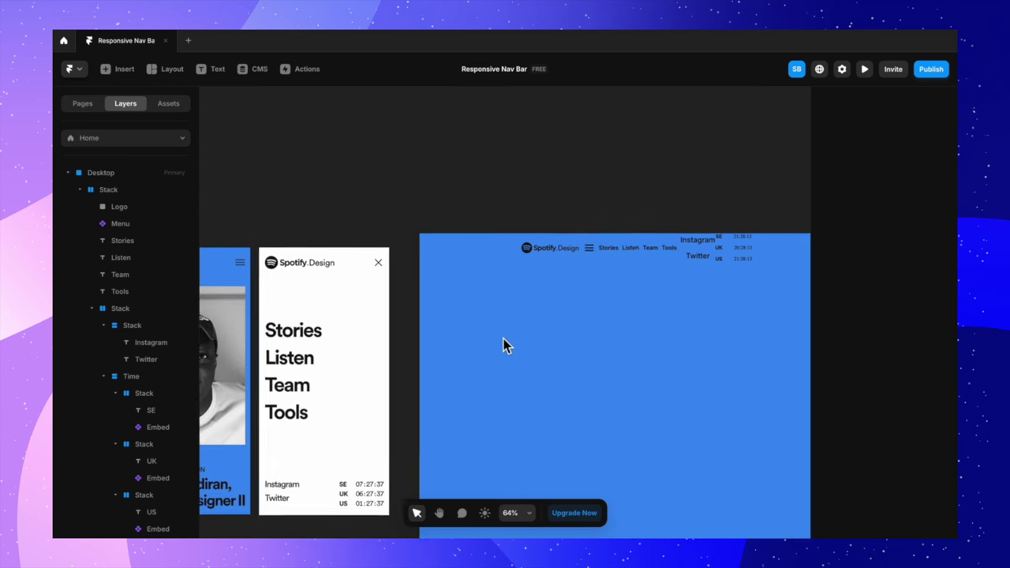
pyautogui.scroll(3, 673, 269)
pyautogui.click(562, 238)
pyautogui.keyDown('shift'); pyautogui.click(602, 239); pyautogui.keyUp('shift')
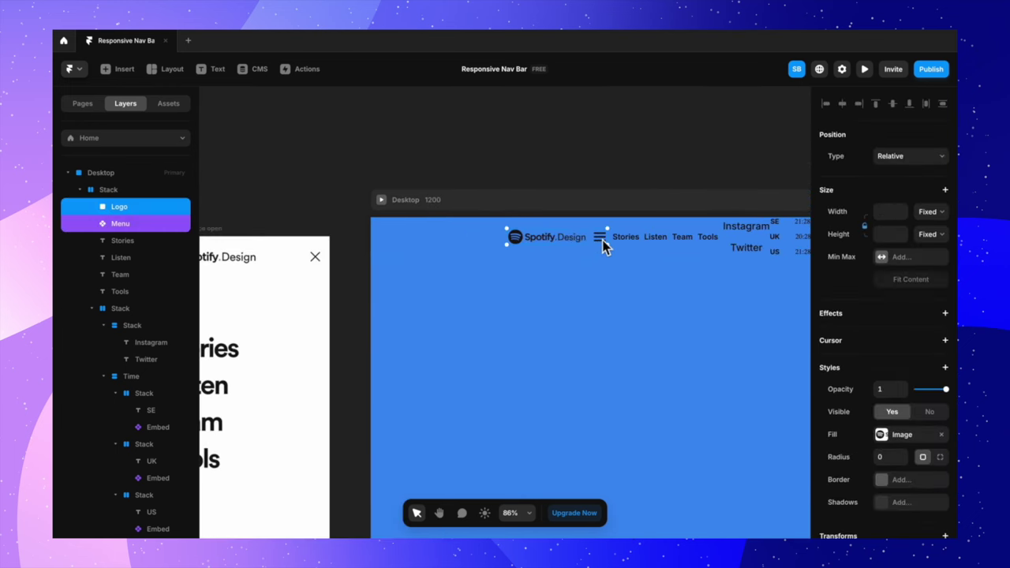
pyautogui.rightClick(603, 240)
pyautogui.click(640, 451)
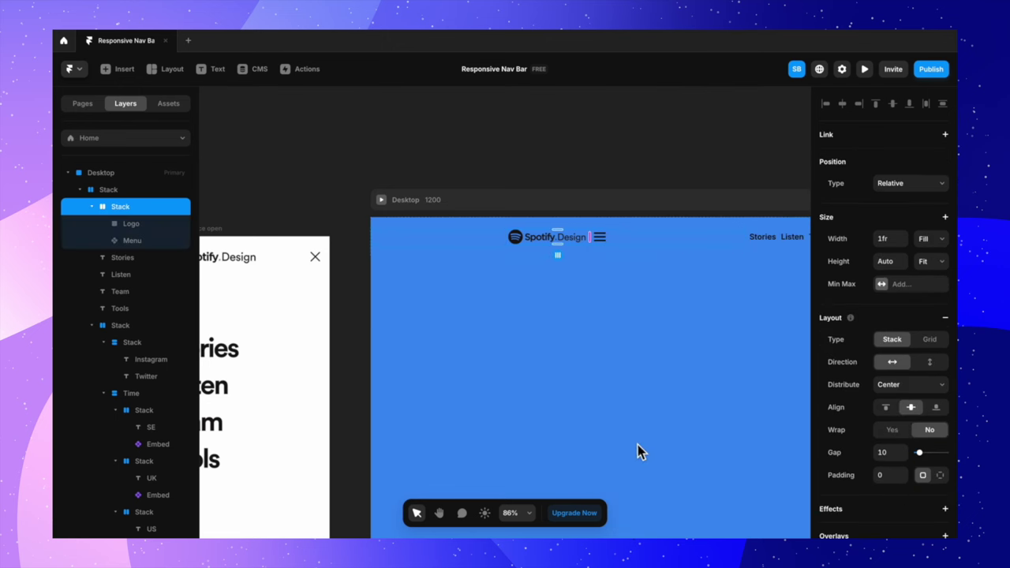
pyautogui.click(932, 238)
pyautogui.click(936, 251)
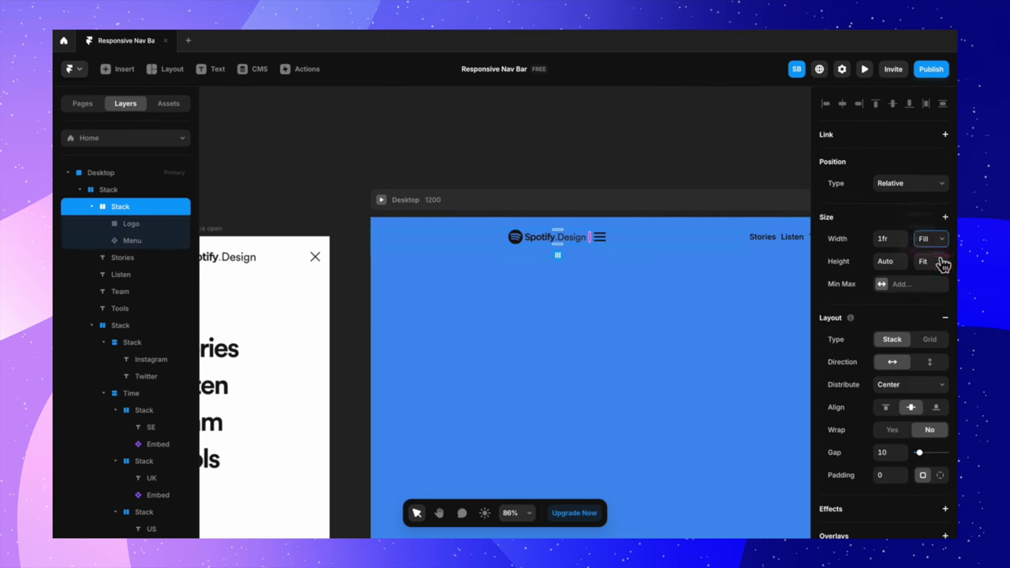
pyautogui.scroll(-1, 858, 376)
pyautogui.click(899, 347)
pyautogui.click(892, 371)
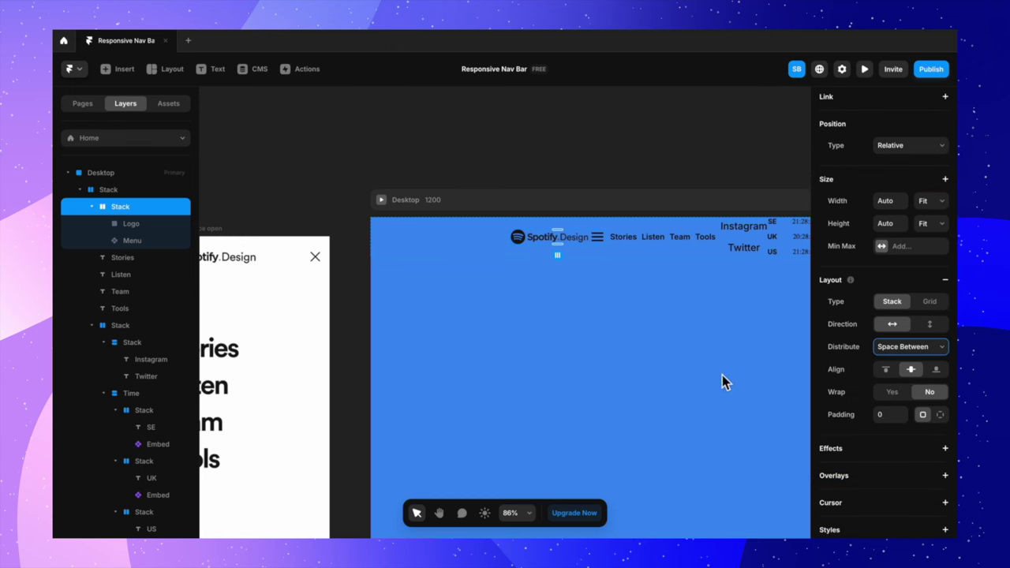
# Step: Set the logo-and-menu stack's width to Fill and check the nav bar layout
pyautogui.scroll(2, 723, 375)
pyautogui.press('Escape')
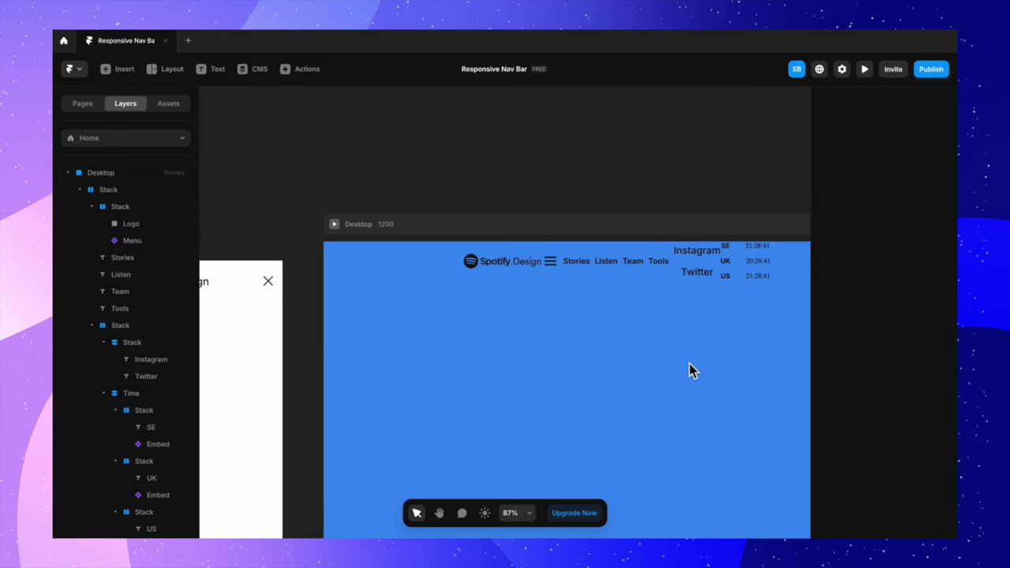
pyautogui.scroll(-2, 552, 316)
pyautogui.hscroll(3, 552, 316)
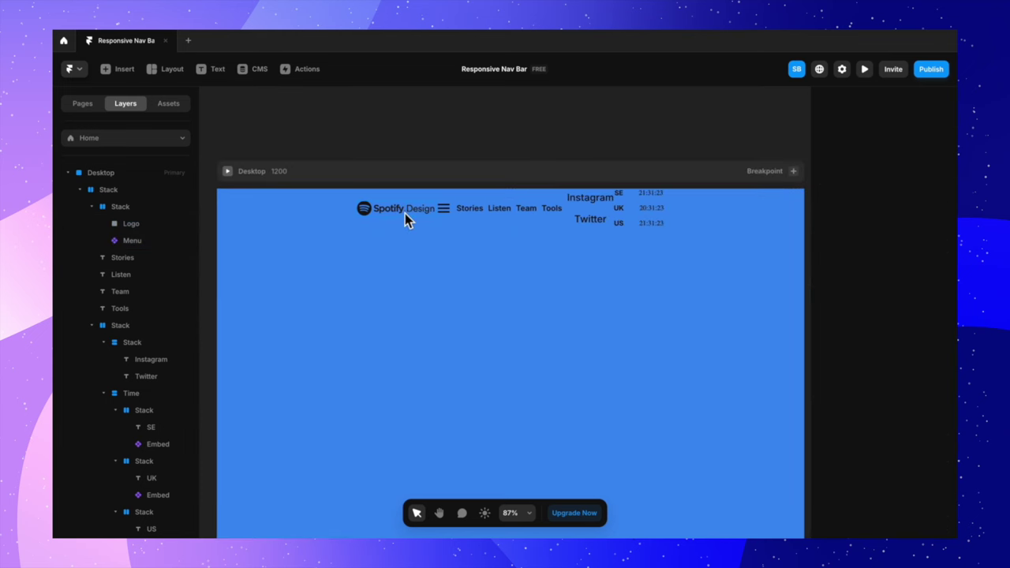
pyautogui.click(405, 213)
pyautogui.click(156, 207)
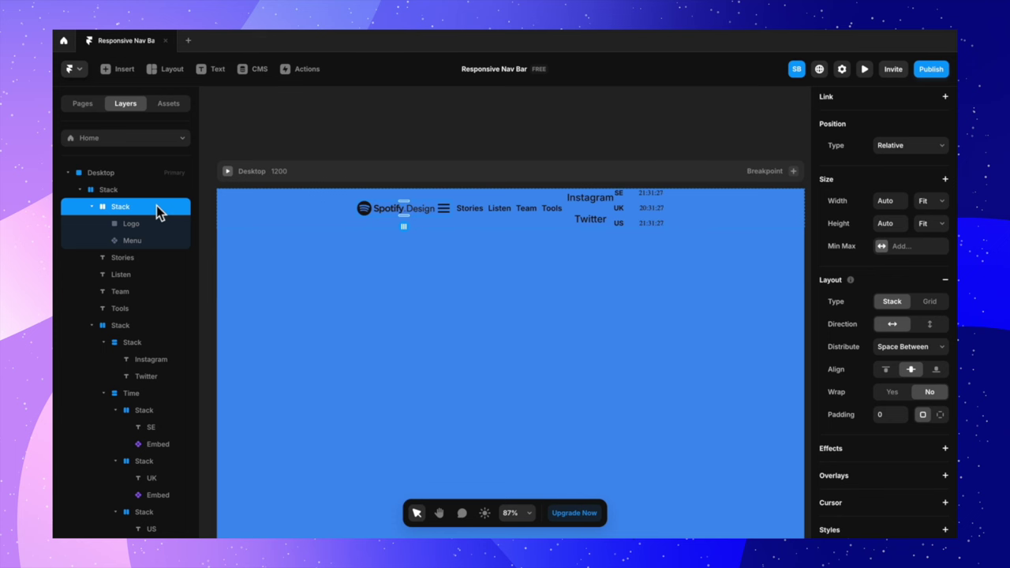
pyautogui.click(943, 203)
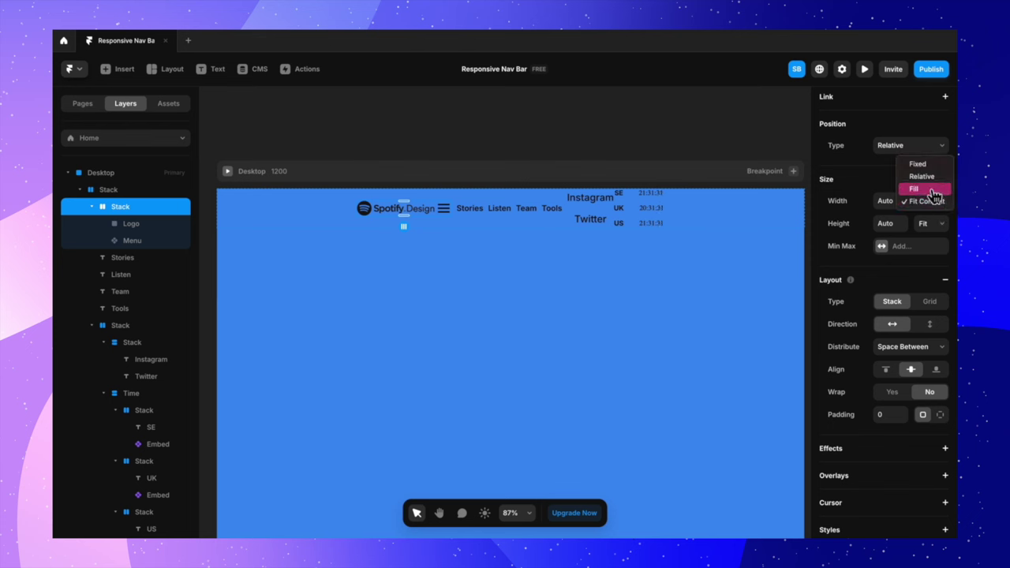
pyautogui.click(931, 192)
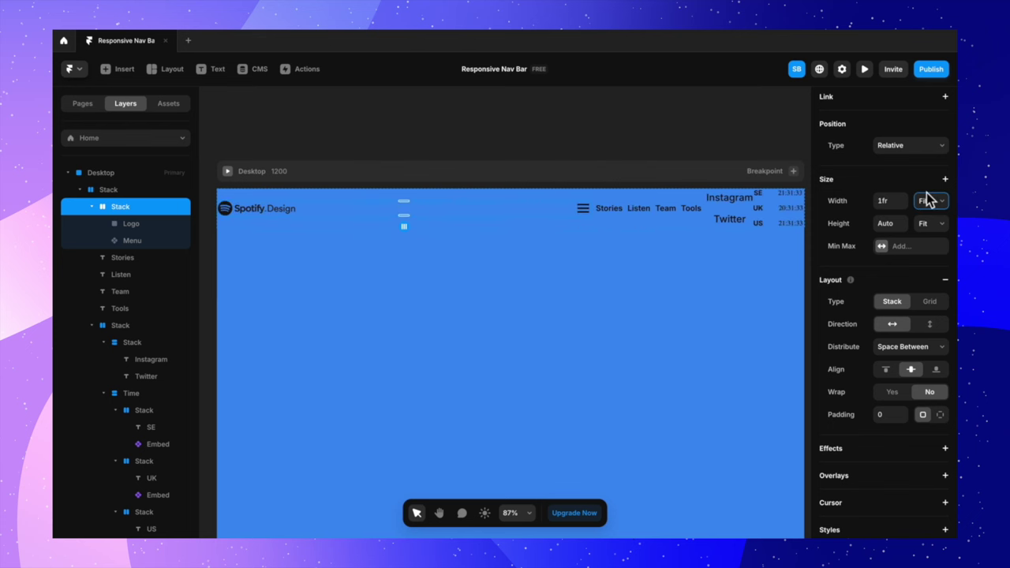
pyautogui.scroll(-3, 530, 273)
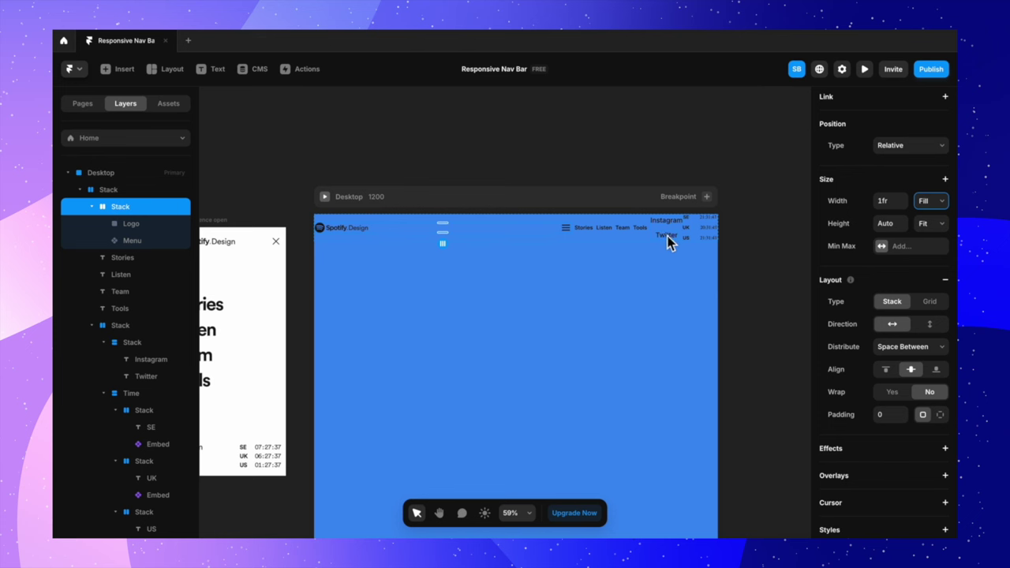
pyautogui.scroll(5, 682, 231)
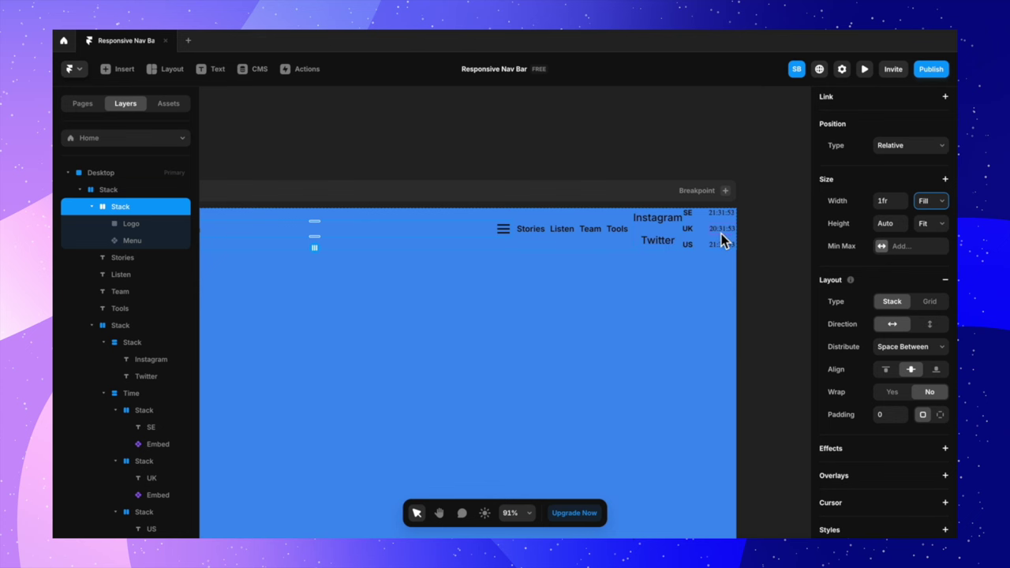
pyautogui.click(781, 248)
pyautogui.scroll(-4, 782, 249)
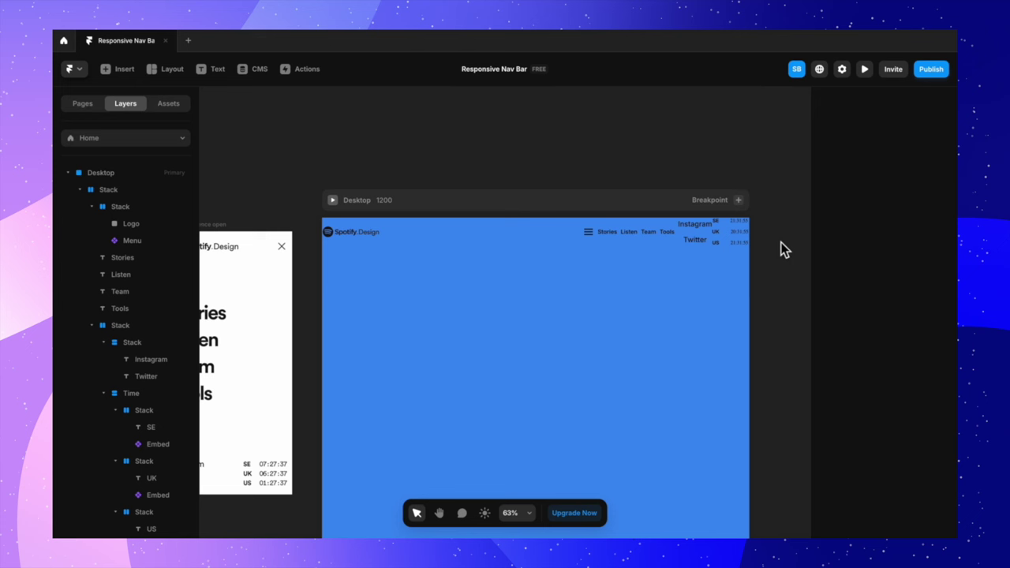
# Step: Set the socials-and-clocks group's Position Type to Absolute
pyautogui.click(707, 246)
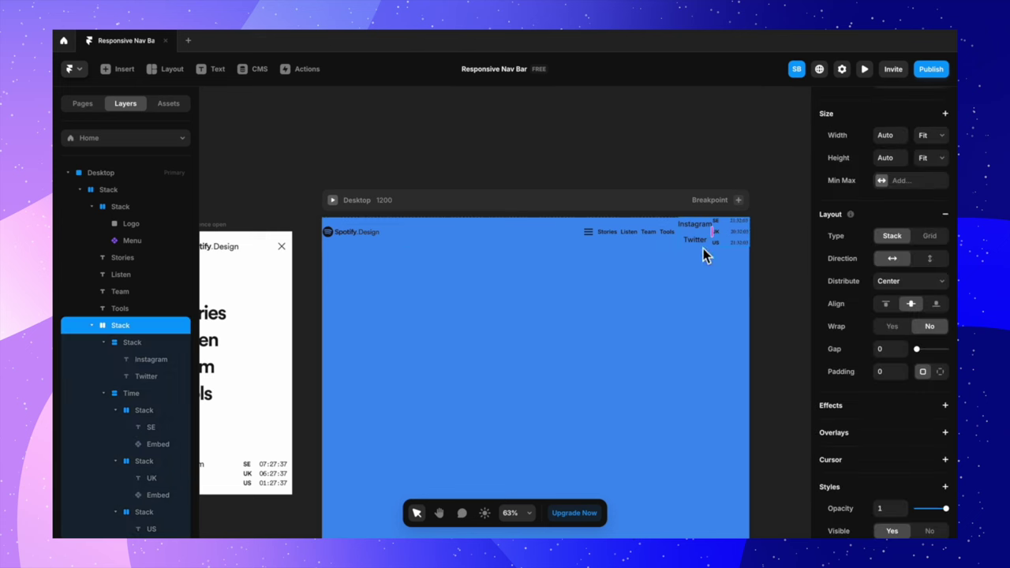
pyautogui.scroll(3, 906, 197)
pyautogui.click(920, 181)
pyautogui.click(908, 169)
pyautogui.scroll(4, 623, 248)
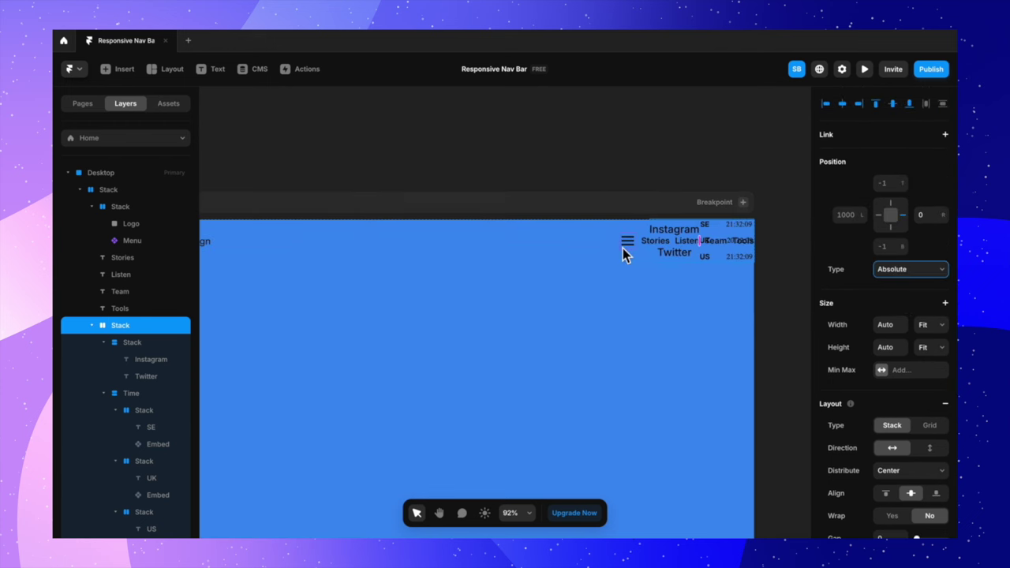
pyautogui.scroll(-3, 632, 245)
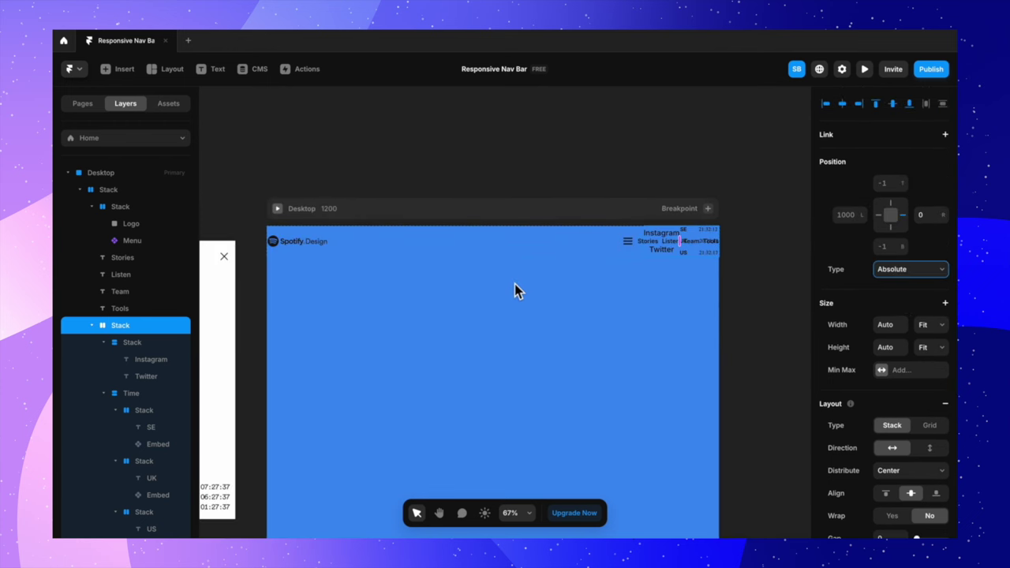
# Step: Inset the nav bar stack 20 px on left and right, making it 1160 wide
pyautogui.click(648, 247)
pyautogui.scroll(1, 907, 237)
pyautogui.write('1')
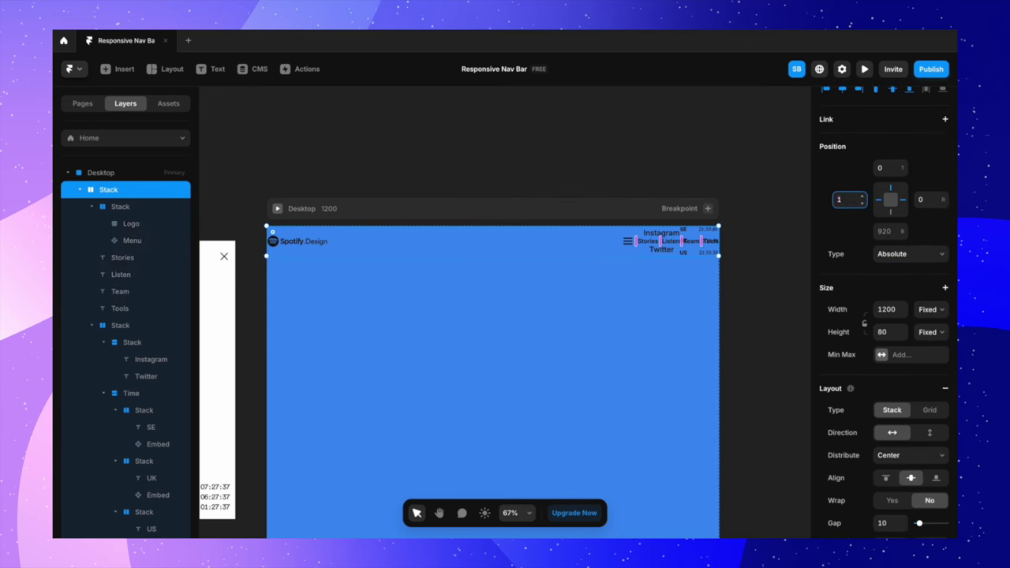
pyautogui.write('0')
pyautogui.press('Tab')
pyautogui.write('20')
pyautogui.press('Return')
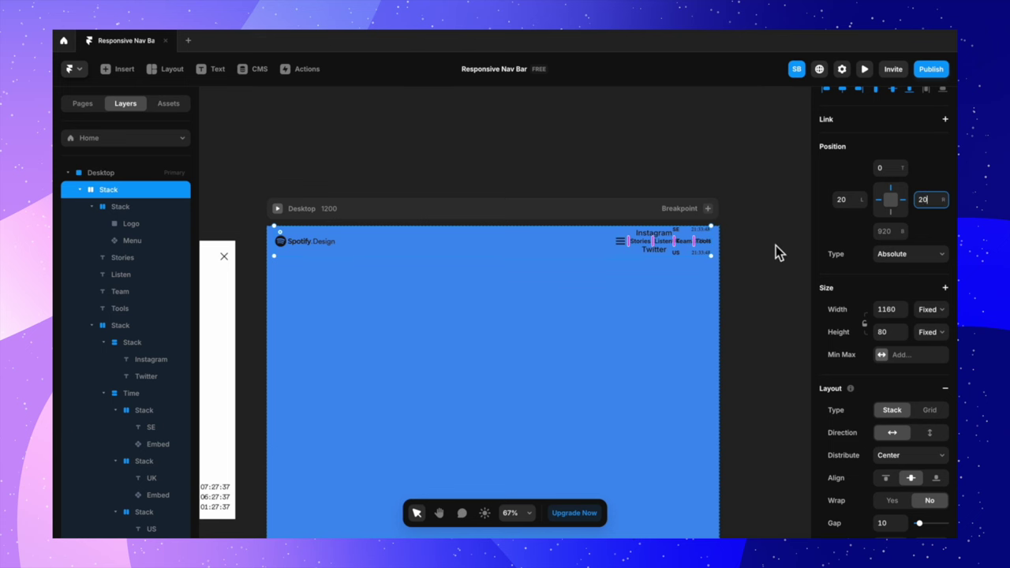
pyautogui.click(764, 295)
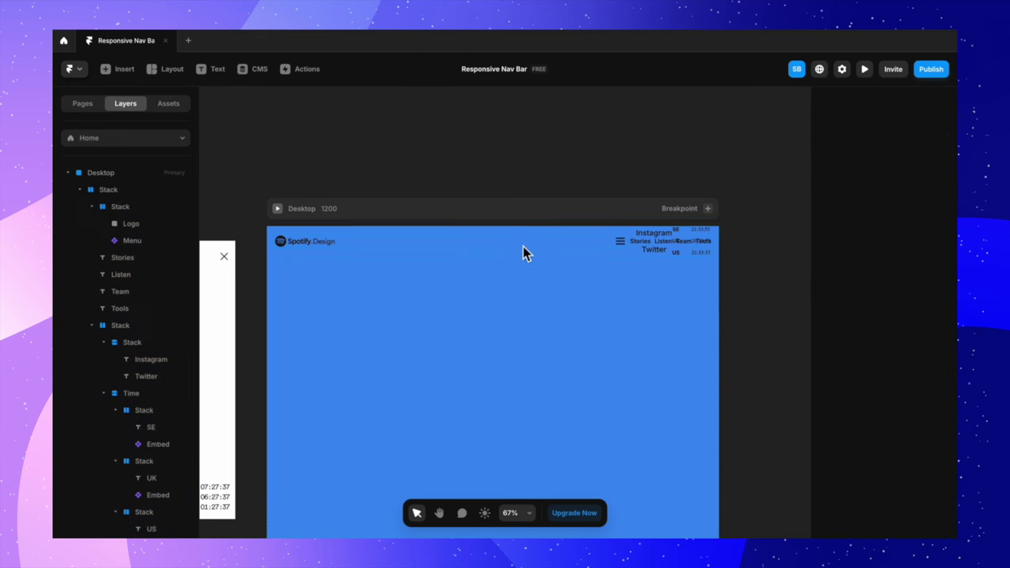
pyautogui.click(466, 254)
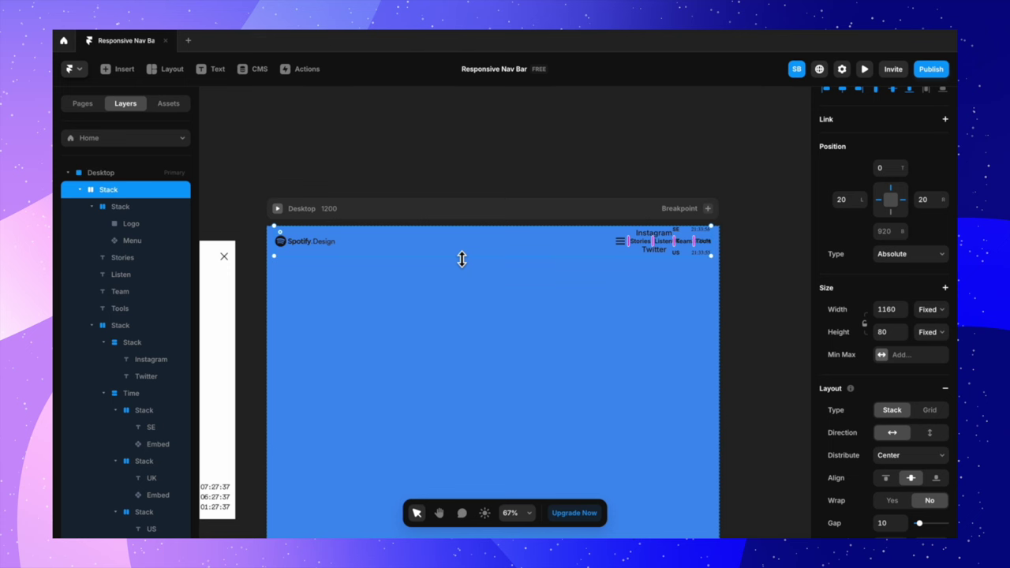
pyautogui.rightClick(474, 257)
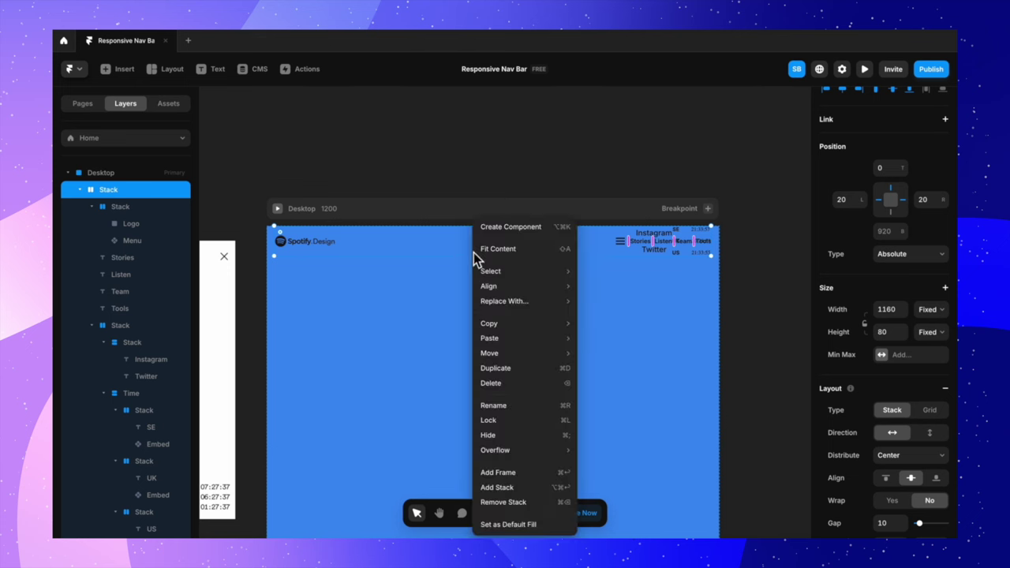
# Step: Turn the nav bar Stack into a component titled 'Navigation Bar'
pyautogui.click(512, 227)
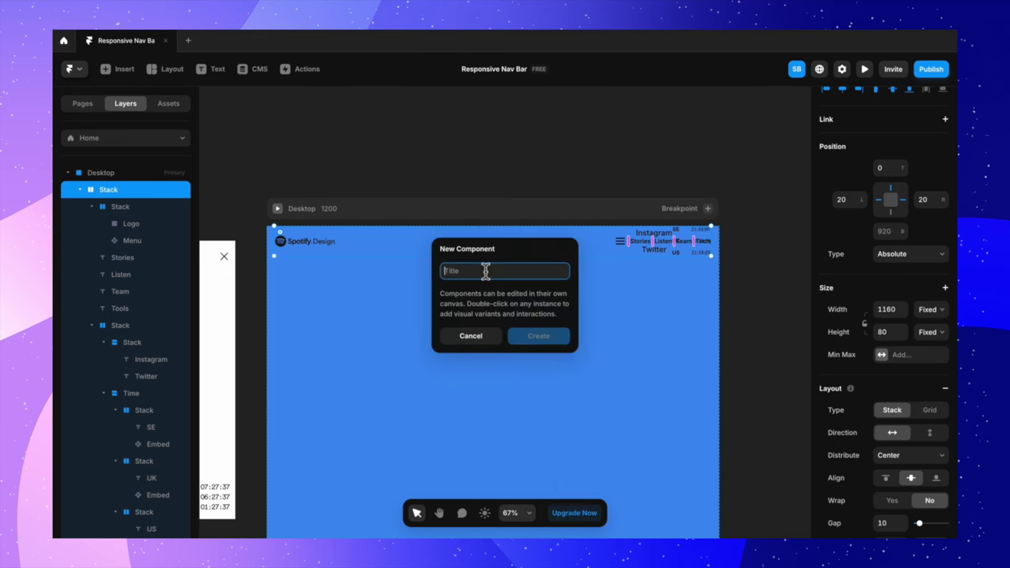
pyautogui.write('Navigation')
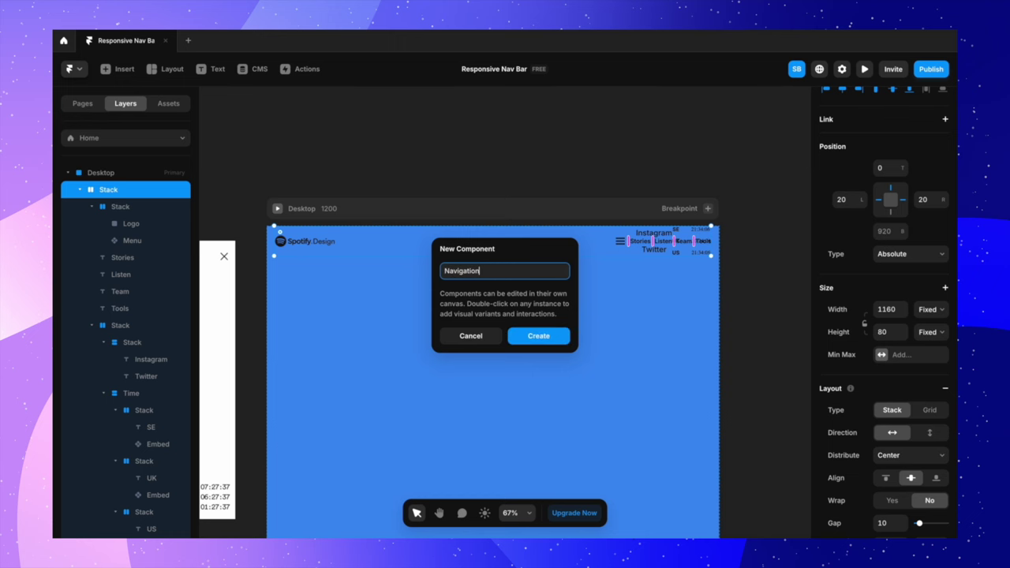
pyautogui.write(' Bar')
pyautogui.click(545, 338)
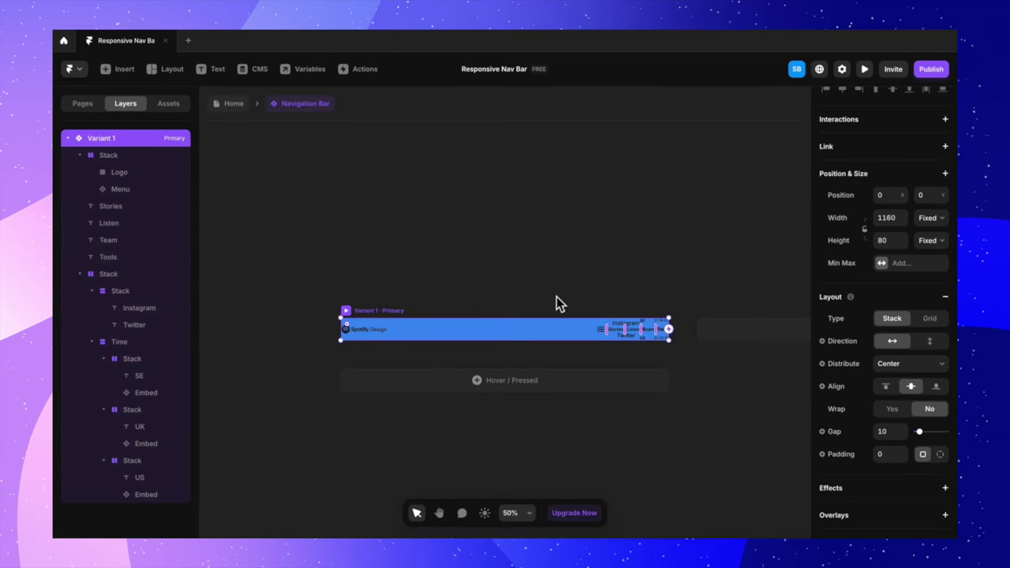
pyautogui.click(608, 352)
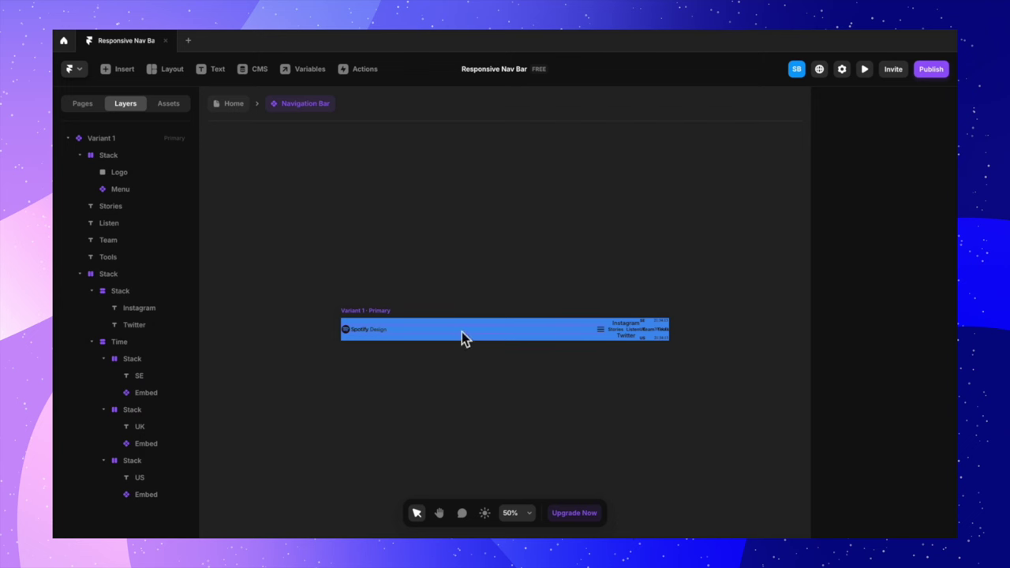
# Step: Rename the first variant to 'Desktop'
pyautogui.click(368, 311)
pyautogui.doubleClick(103, 139)
pyautogui.write('Desktop')
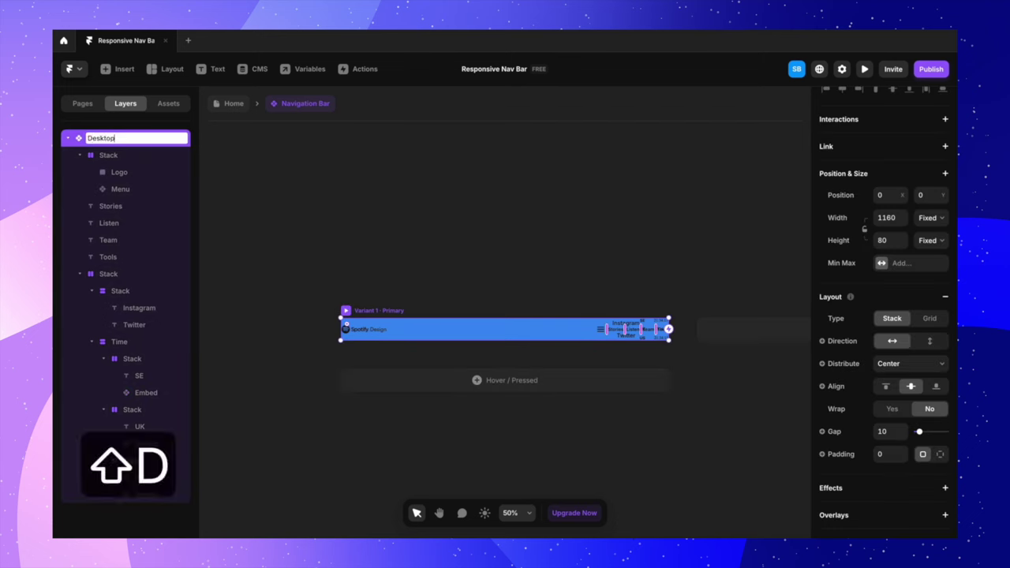
pyautogui.click(274, 193)
pyautogui.scroll(-3, 273, 194)
pyautogui.click(282, 275)
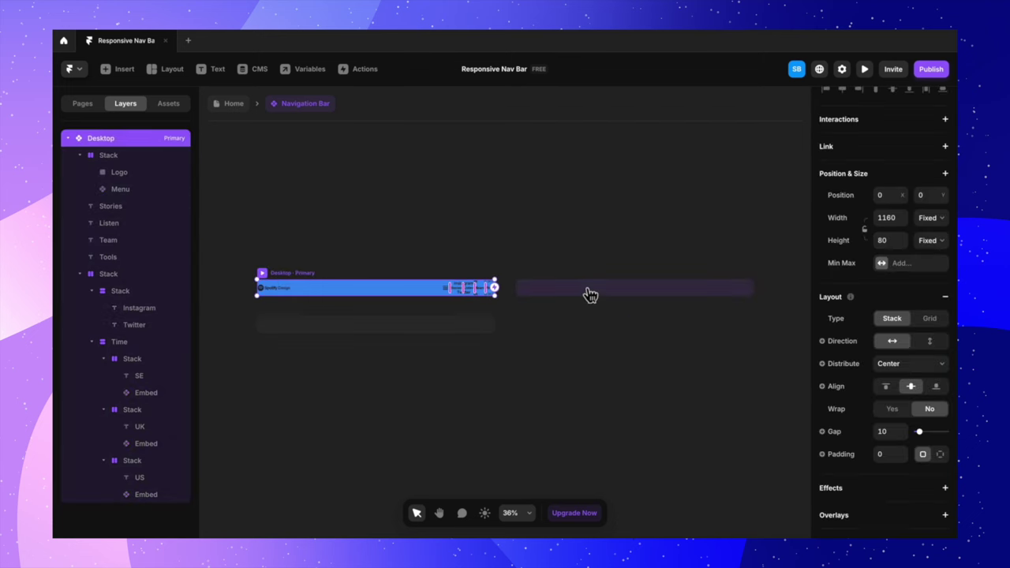
# Step: Add a second variant named 'Phone' with a width of 390
pyautogui.click(589, 291)
pyautogui.doubleClick(411, 316)
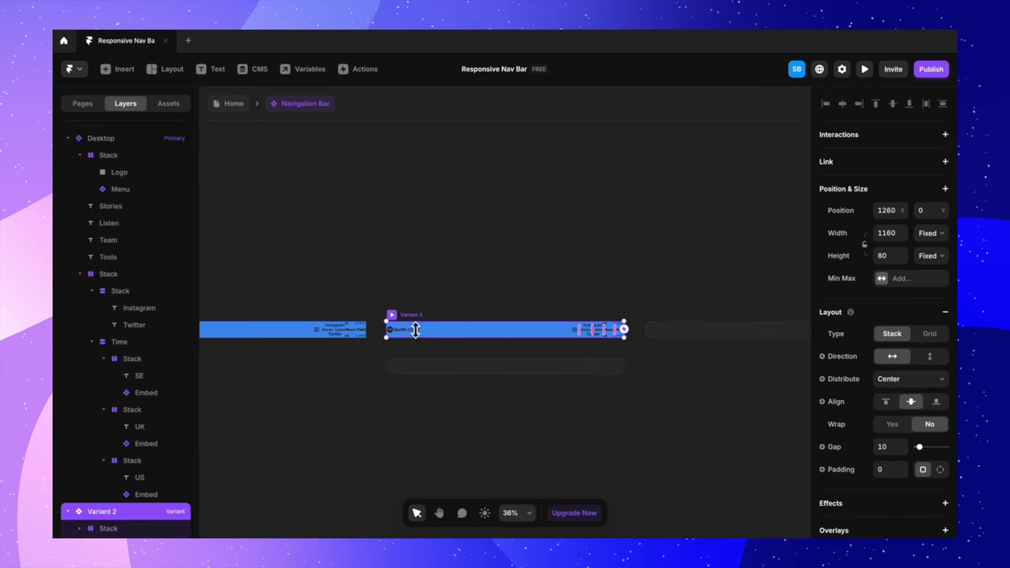
pyautogui.write('Phone')
pyautogui.click(308, 483)
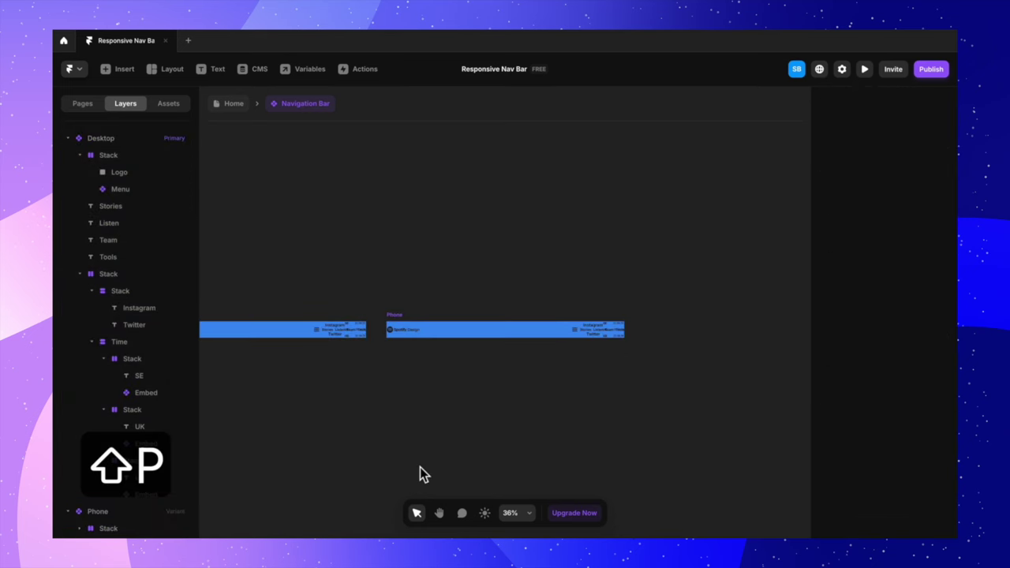
pyautogui.scroll(3, 367, 387)
pyautogui.click(419, 281)
pyautogui.click(890, 233)
pyautogui.write('3')
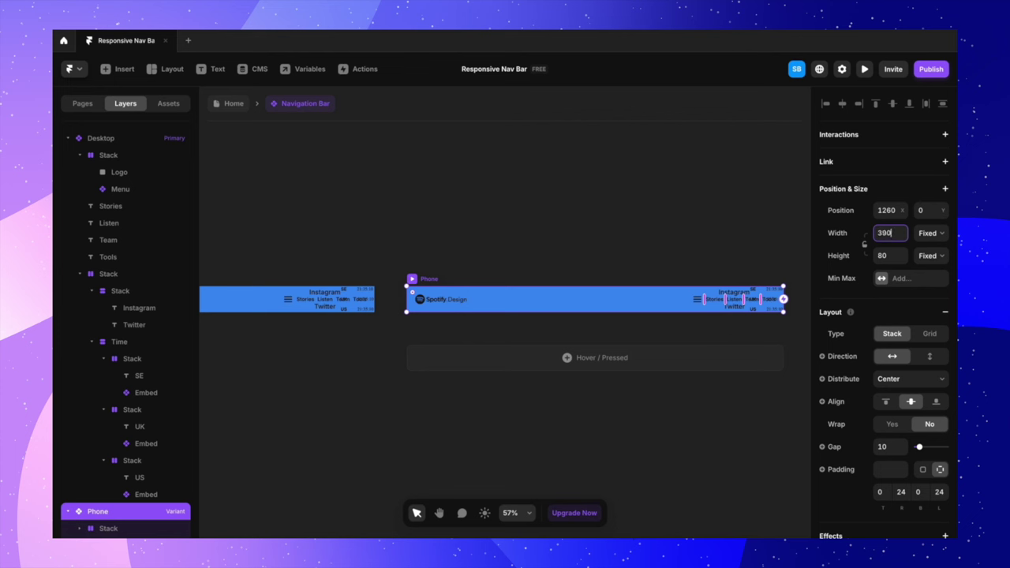
pyautogui.write('90')
pyautogui.press('Return')
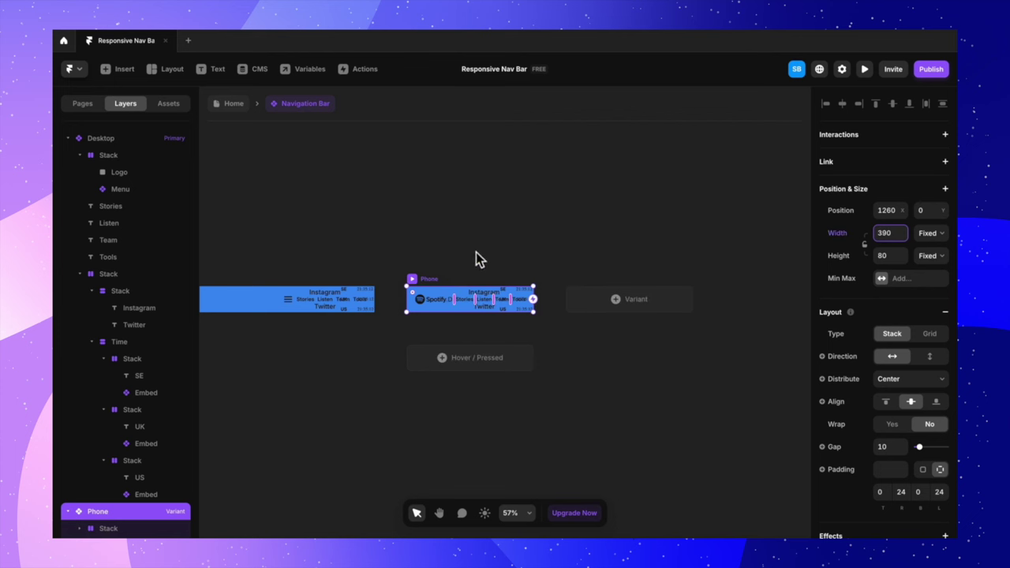
# Step: Go back to the Home page via the breadcrumb
pyautogui.click(476, 252)
pyautogui.hscroll(-5, 428, 345)
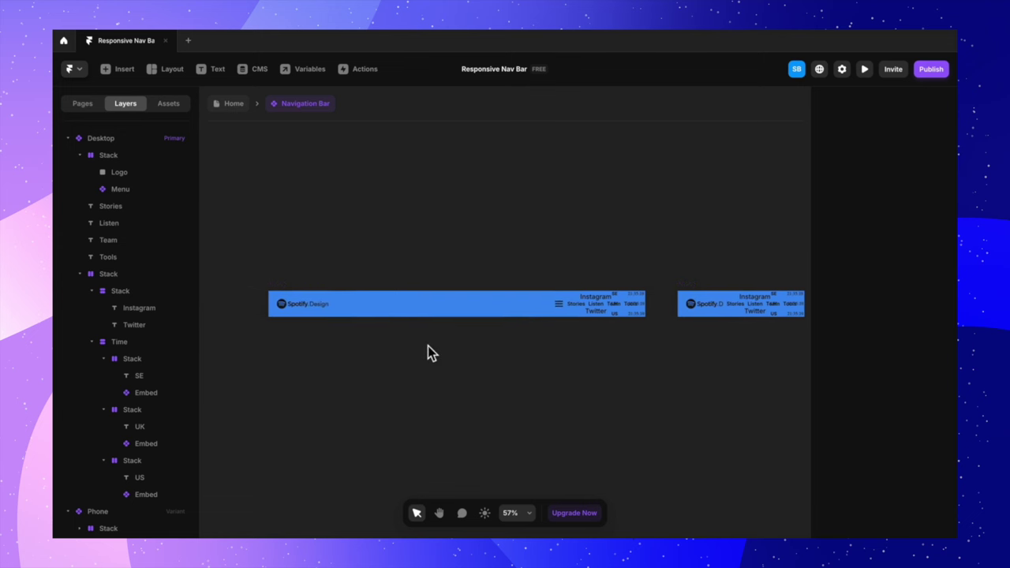
pyautogui.click(314, 286)
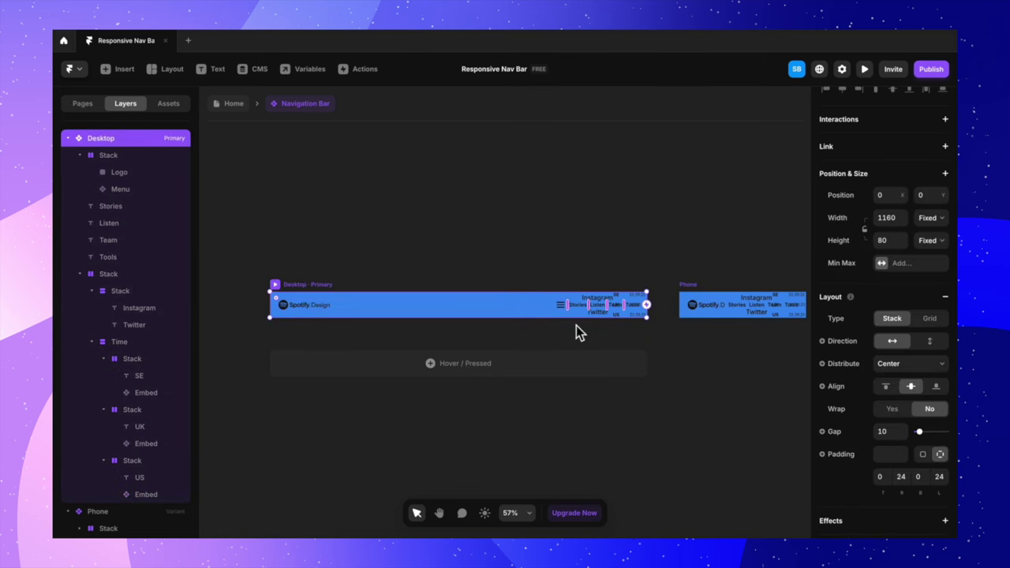
pyautogui.scroll(5, 578, 328)
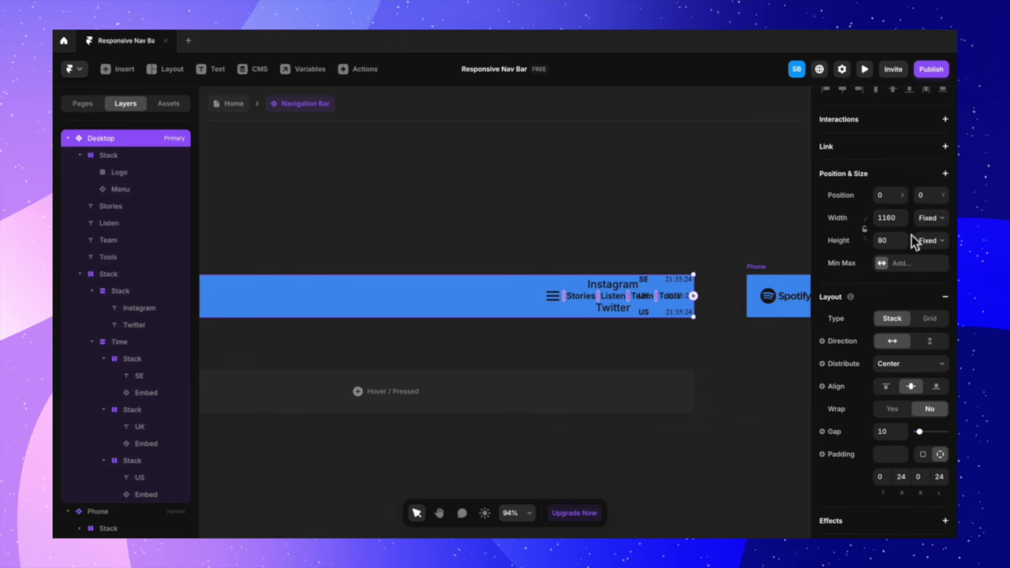
pyautogui.click(246, 107)
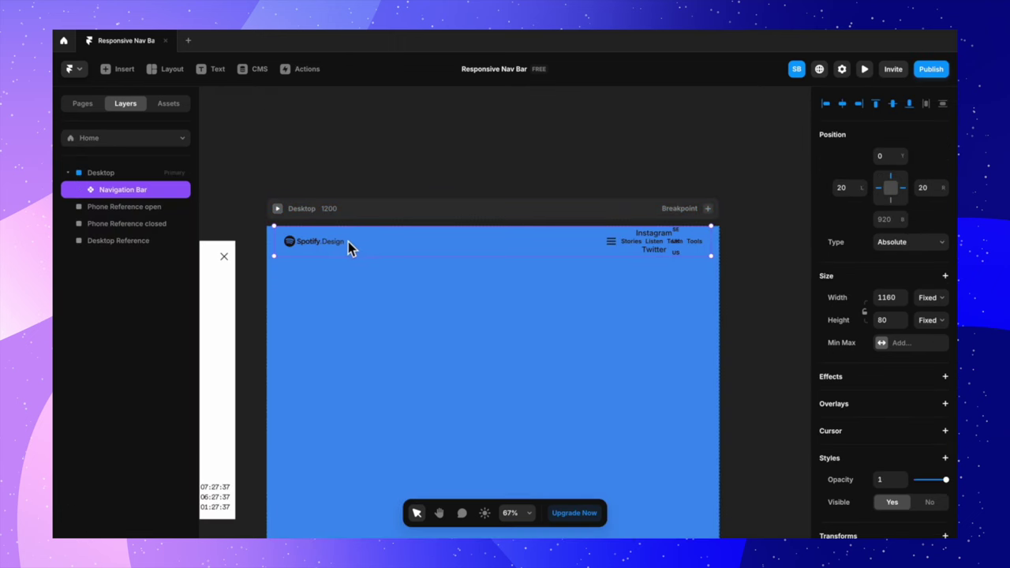
pyautogui.click(854, 193)
pyautogui.write('0')
pyautogui.click(932, 193)
pyautogui.write('0')
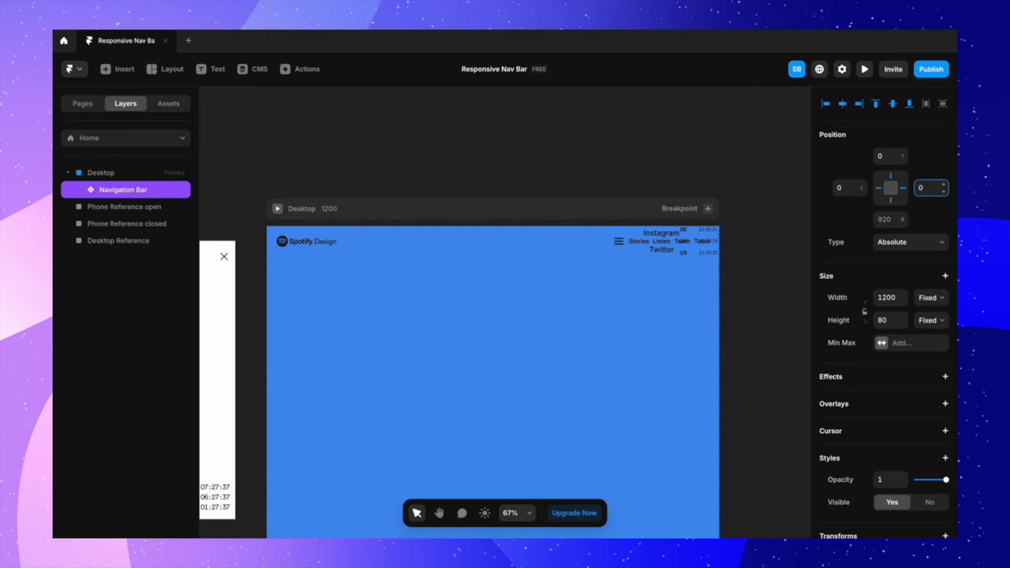
pyautogui.doubleClick(707, 245)
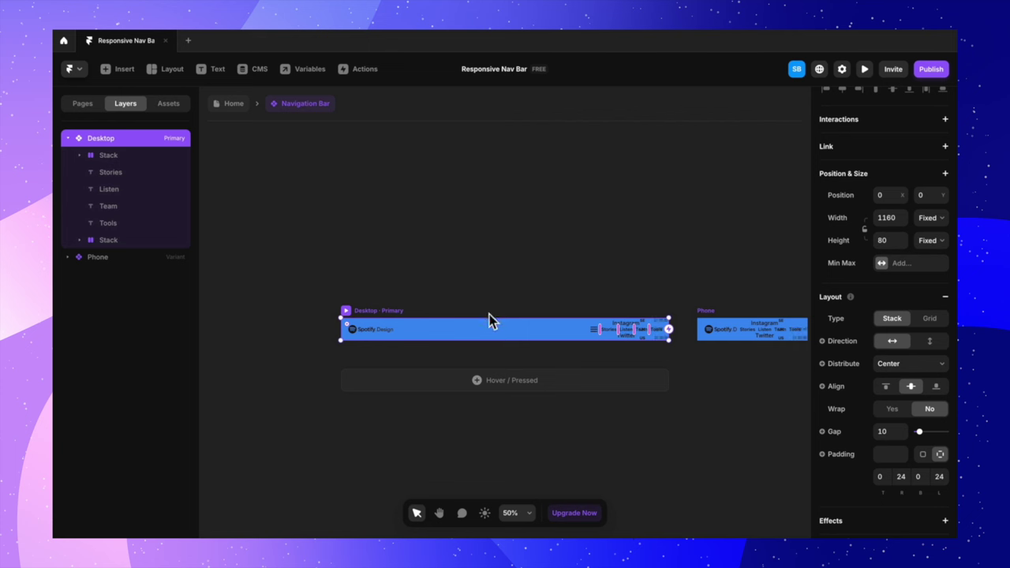
pyautogui.click(894, 219)
pyautogui.write('1200')
pyautogui.press('Return')
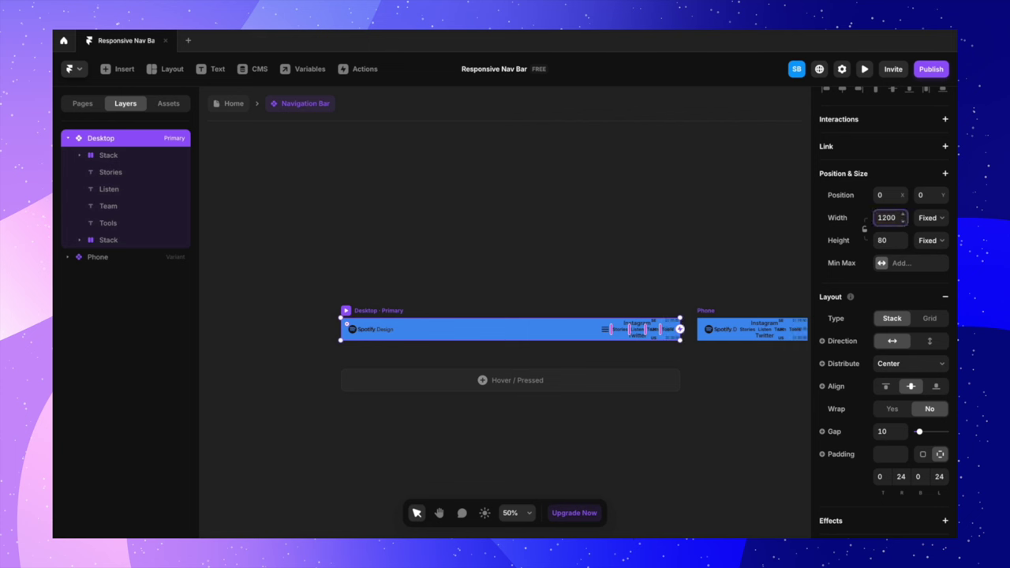
pyautogui.click(710, 313)
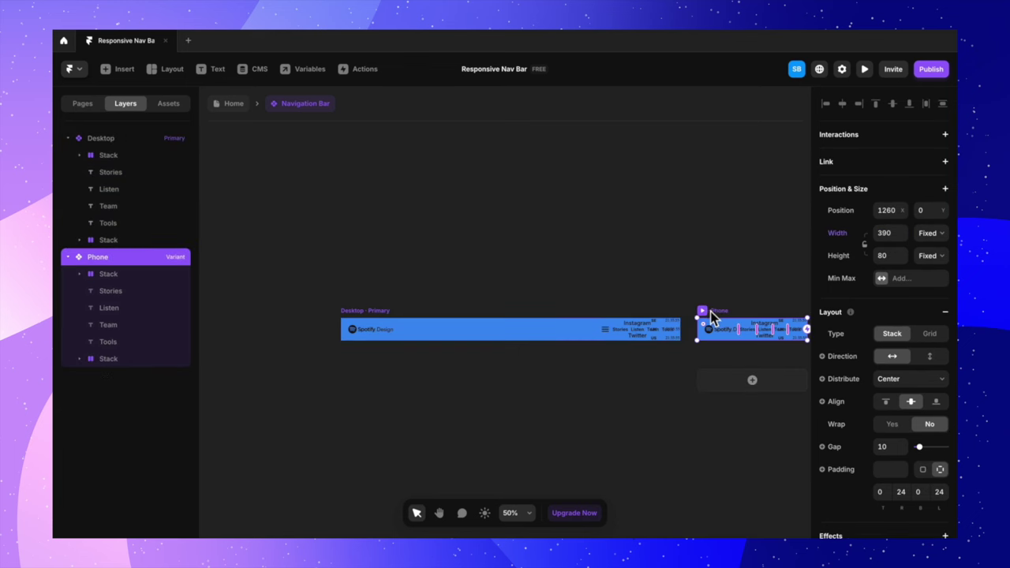
pyautogui.click(648, 286)
pyautogui.hscroll(2, 648, 285)
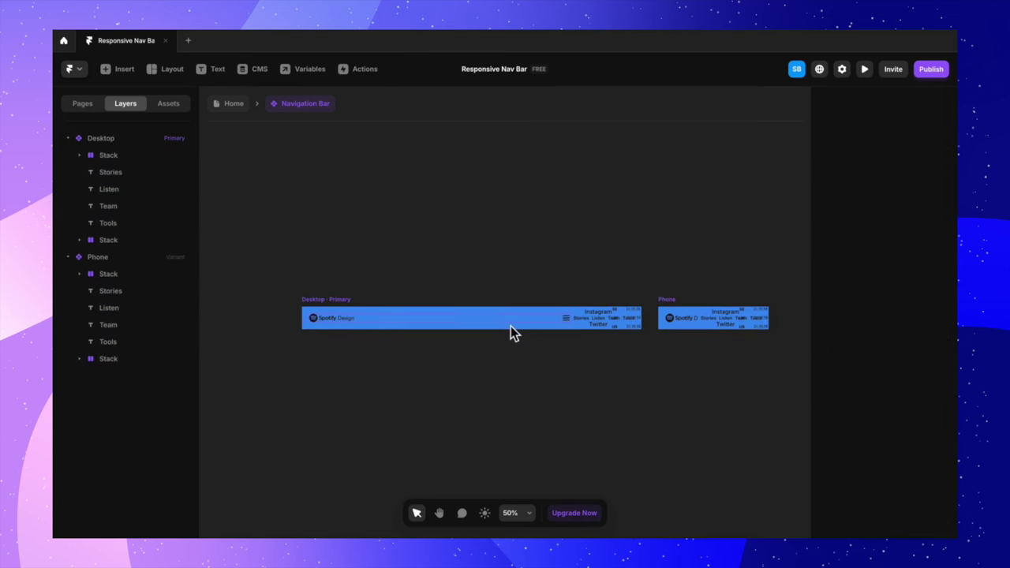
pyautogui.click(342, 300)
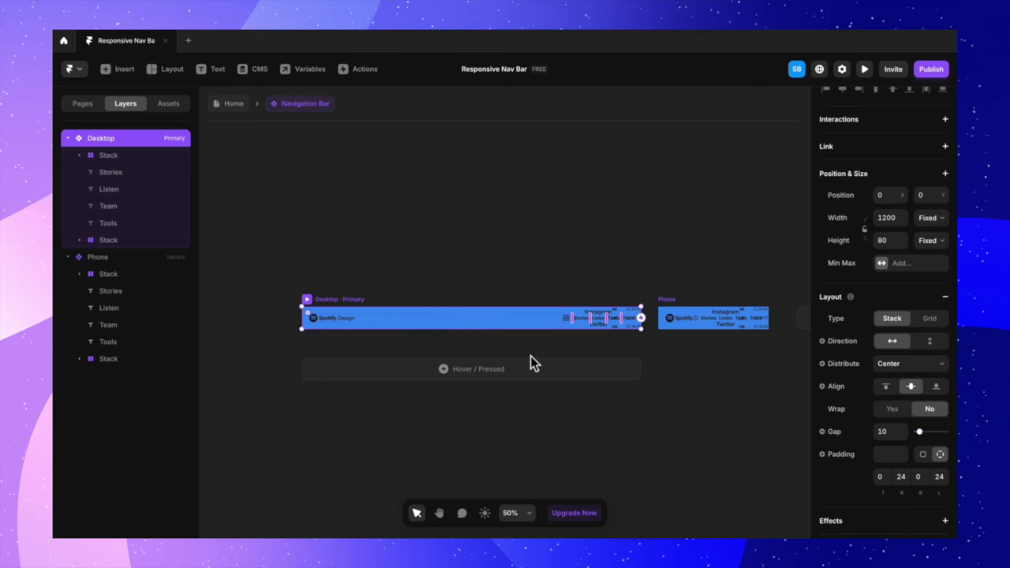
pyautogui.scroll(3, 586, 336)
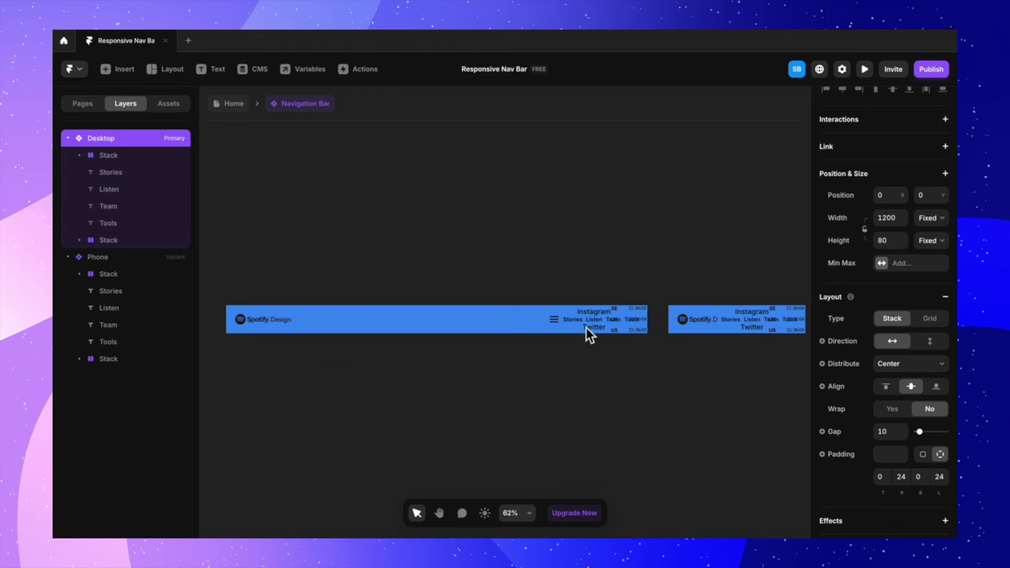
pyautogui.scroll(5, 573, 330)
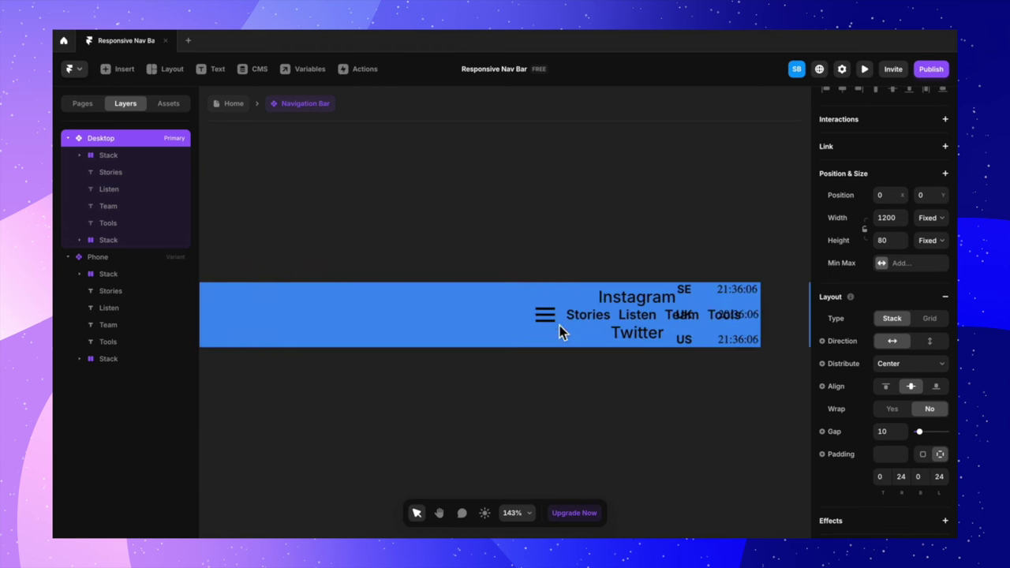
# Step: Hide the Desktop hamburger menu: Visible No, Opacity 0
pyautogui.click(548, 317)
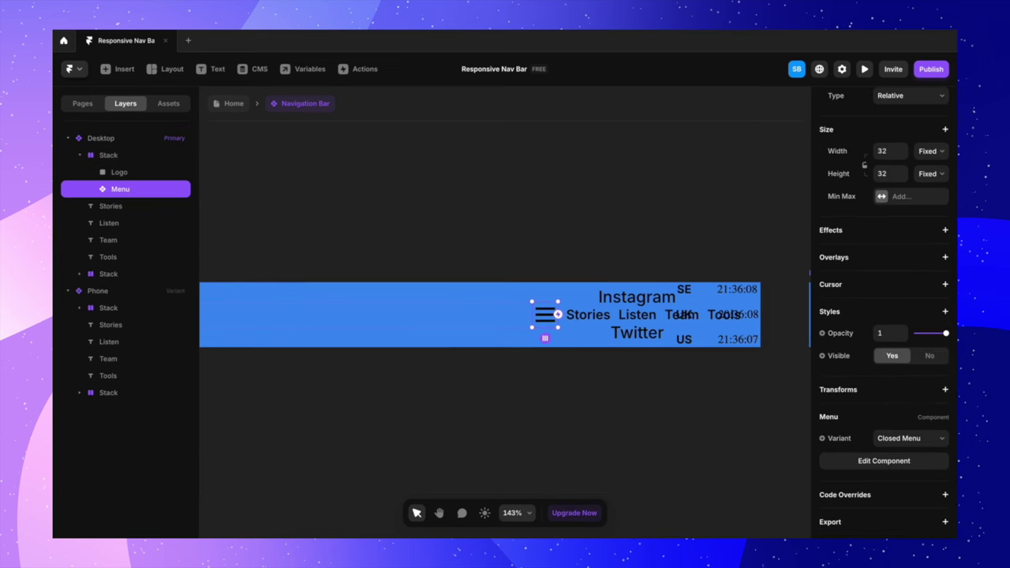
pyautogui.click(931, 358)
pyautogui.moveTo(946, 332); pyautogui.dragTo(897, 333)
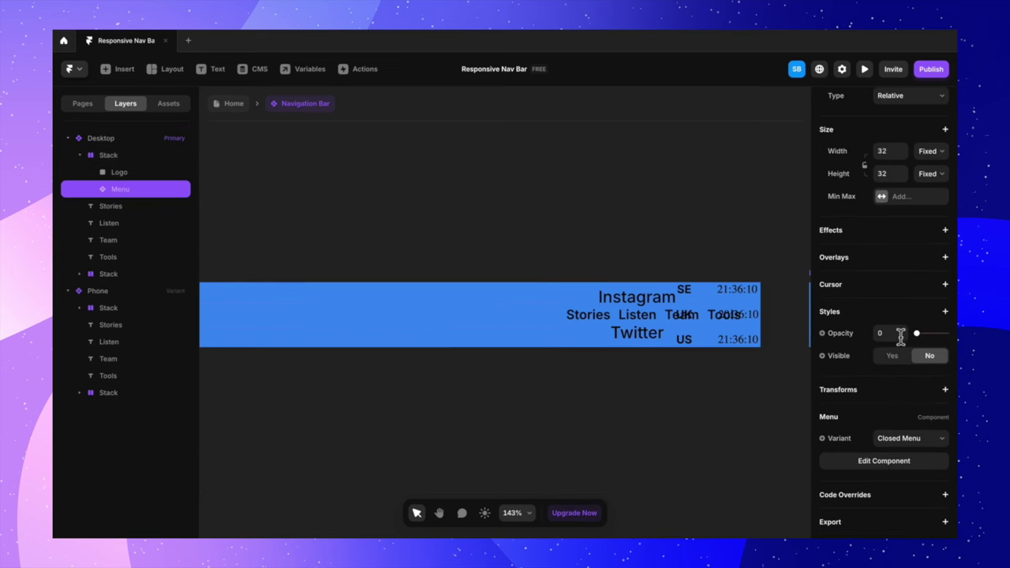
# Step: Hide the Desktop socials-and-clocks Stack with Visible No and Opacity 0
pyautogui.click(609, 299)
pyautogui.click(654, 298)
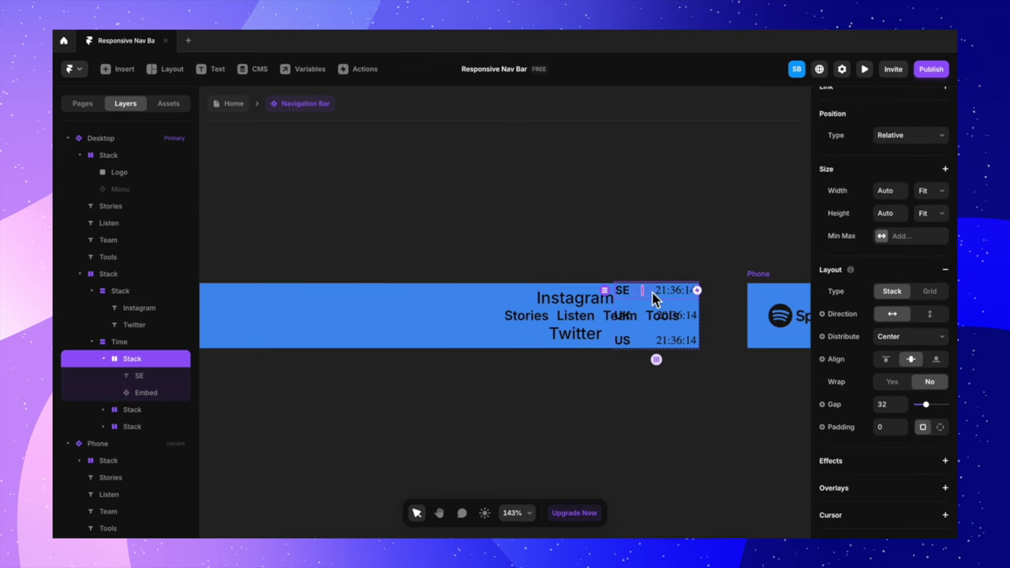
pyautogui.click(132, 274)
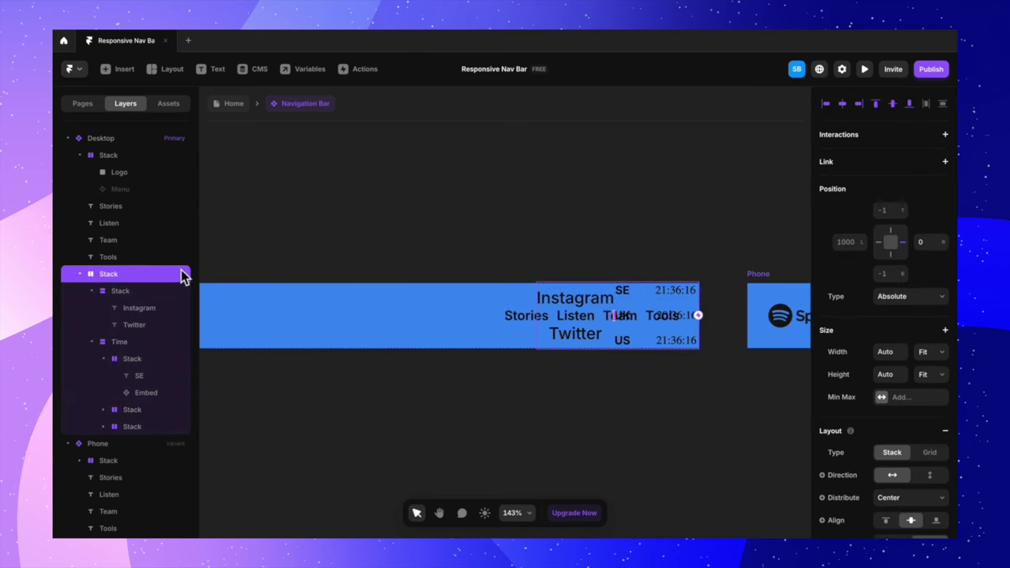
pyautogui.scroll(-5, 872, 390)
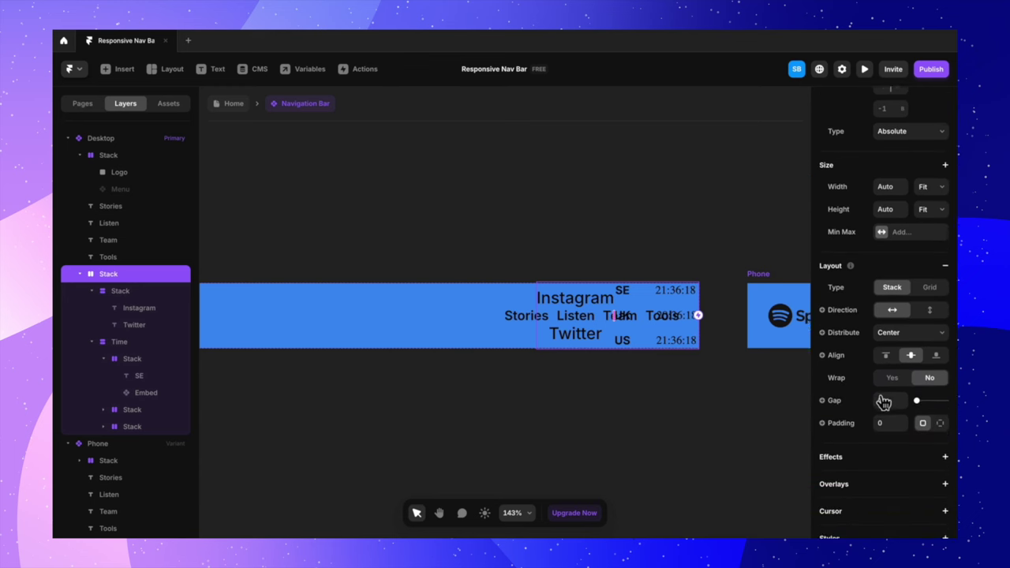
pyautogui.scroll(3, 931, 244)
pyautogui.scroll(-7, 924, 255)
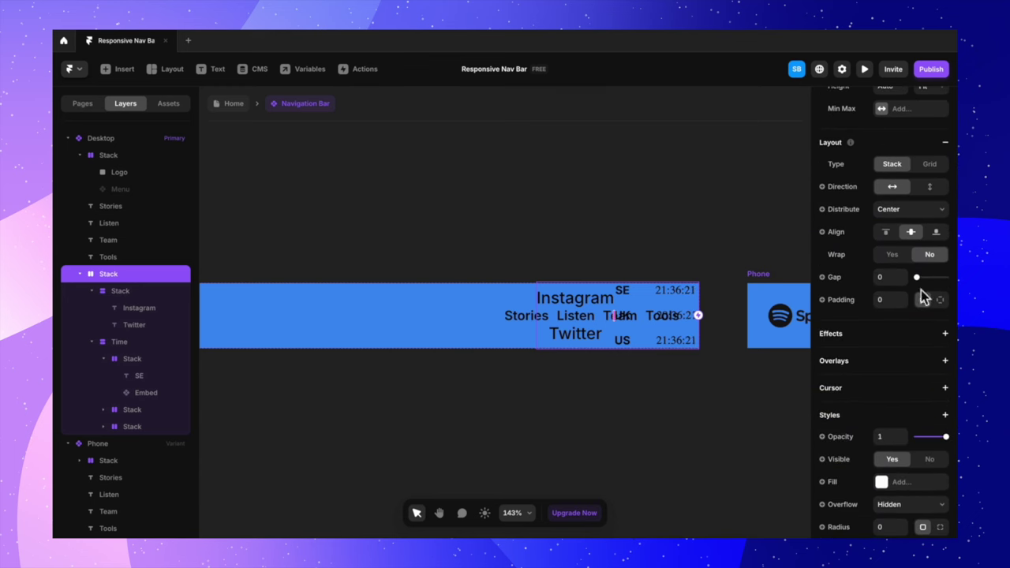
pyautogui.scroll(-1, 915, 389)
pyautogui.click(930, 390)
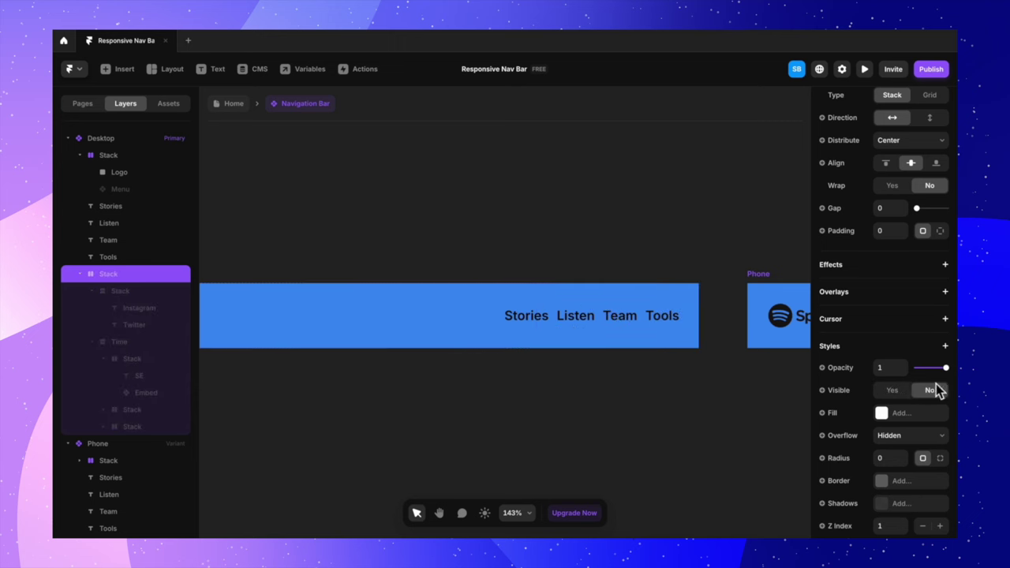
pyautogui.moveTo(951, 375); pyautogui.dragTo(898, 379)
pyautogui.click(695, 380)
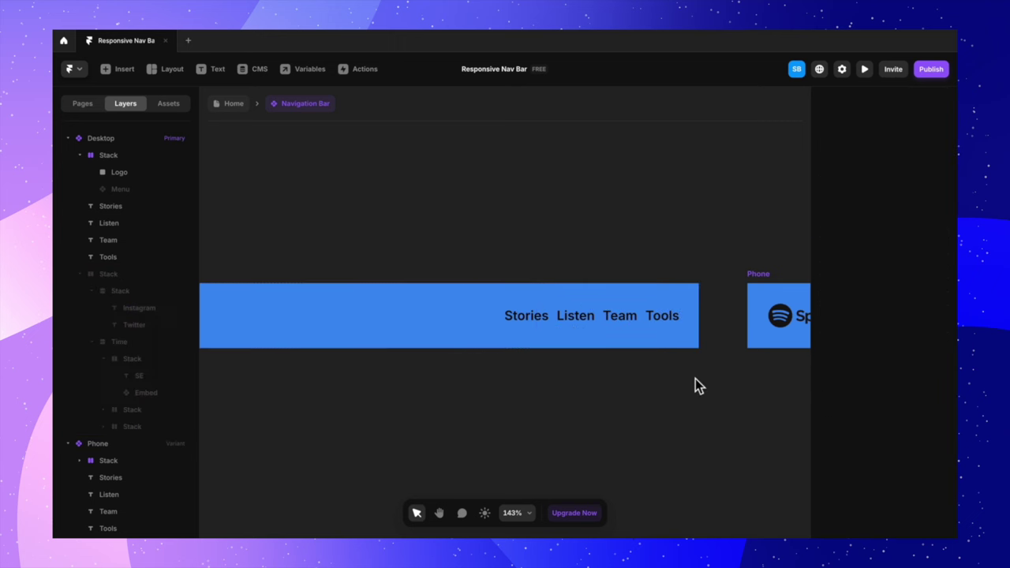
# Step: Select the hamburger Menu inside the Phone variant's logo Stack
pyautogui.scroll(-5, 647, 428)
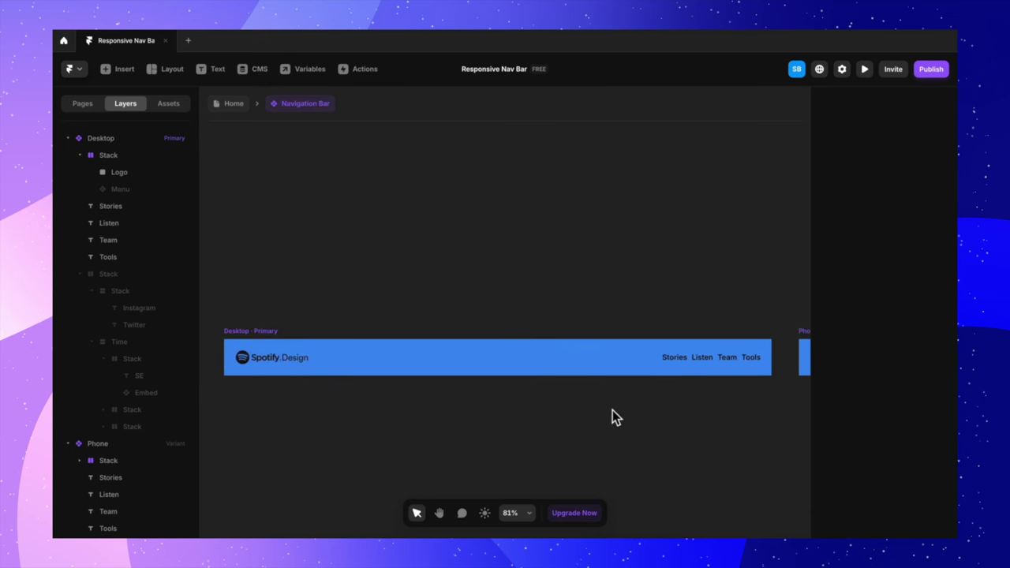
pyautogui.hscroll(5, 604, 425)
pyautogui.scroll(-1, 604, 425)
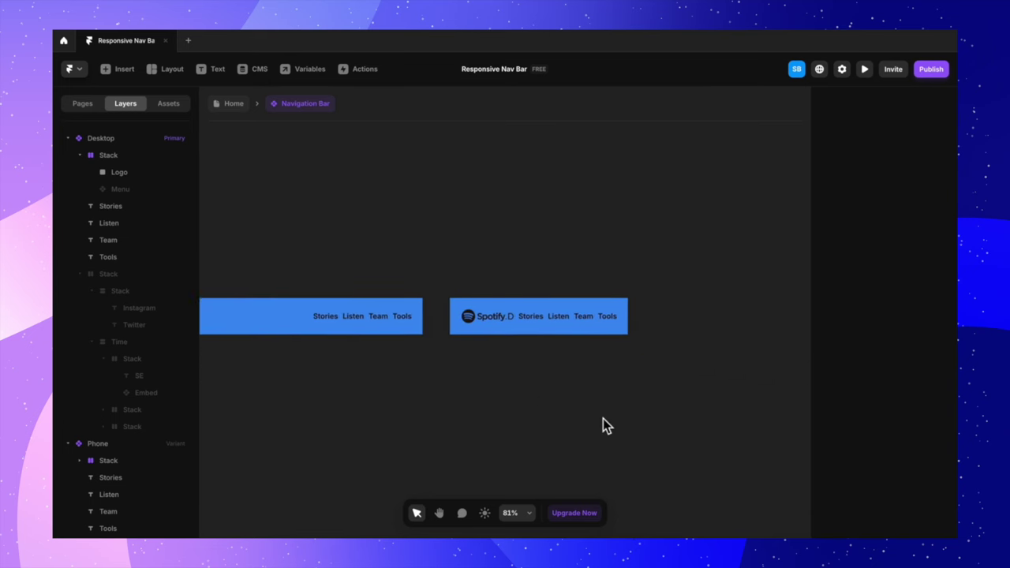
pyautogui.scroll(-2, 603, 426)
pyautogui.hscroll(1, 521, 271)
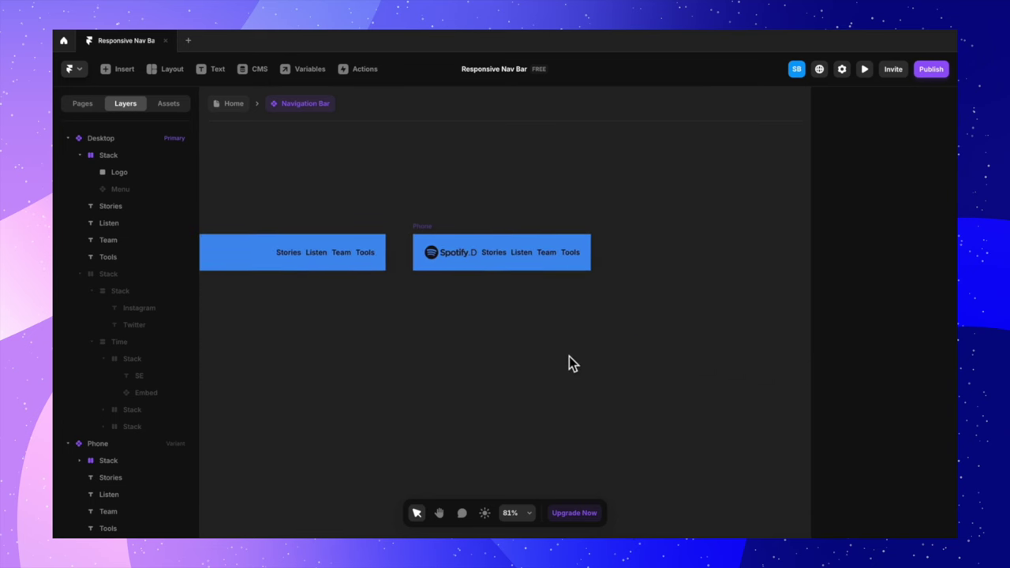
pyautogui.click(429, 226)
pyautogui.scroll(-1, 94, 440)
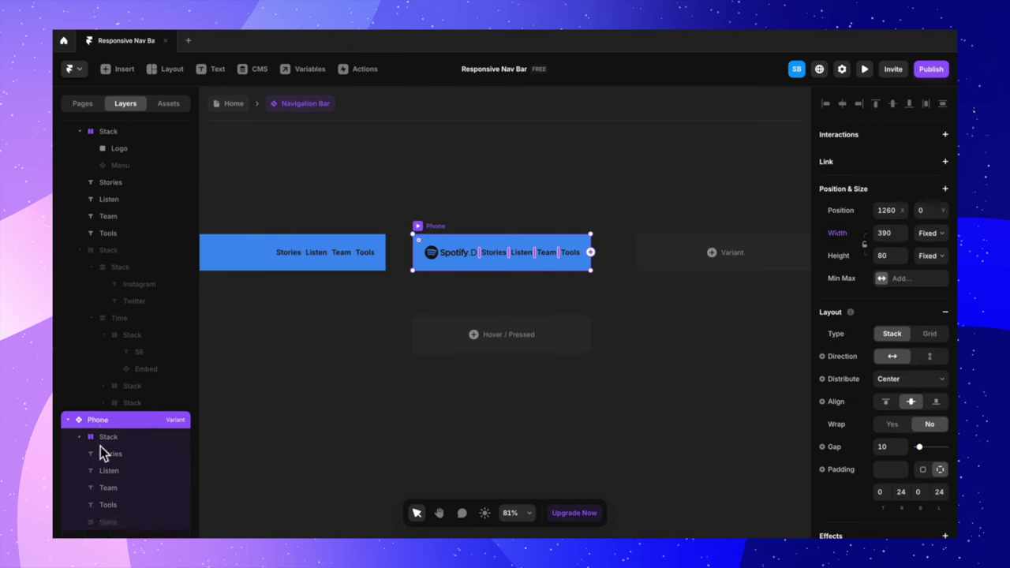
pyautogui.click(84, 442)
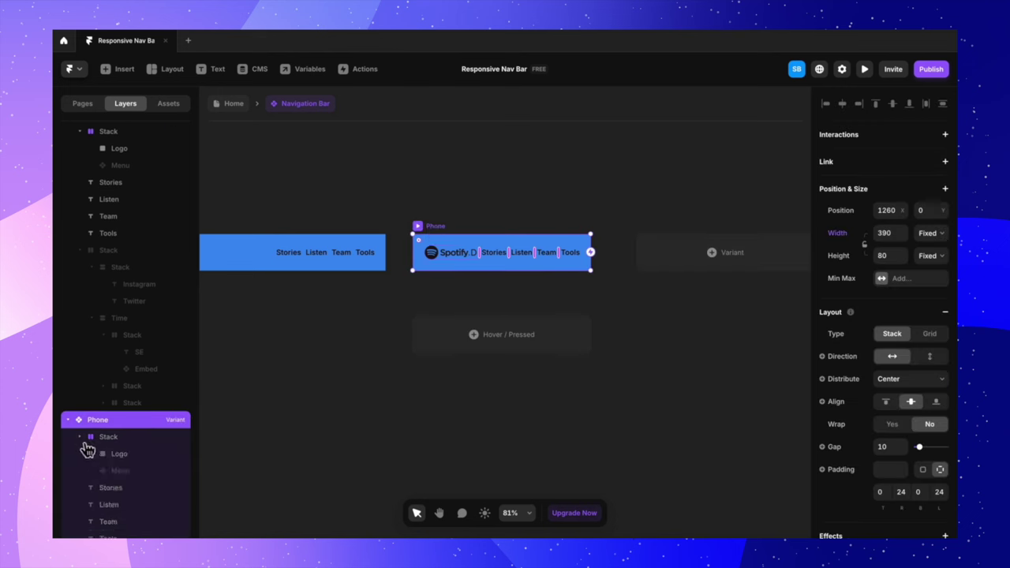
pyautogui.click(147, 471)
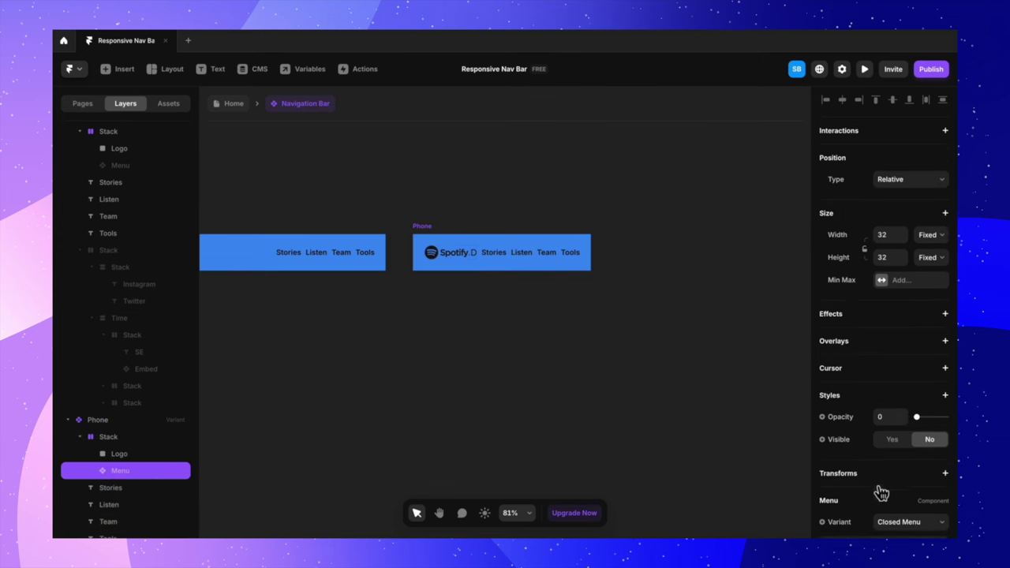
# Step: Show the Phone hamburger menu again with Opacity 1 and Visible Yes
pyautogui.scroll(-3, 881, 493)
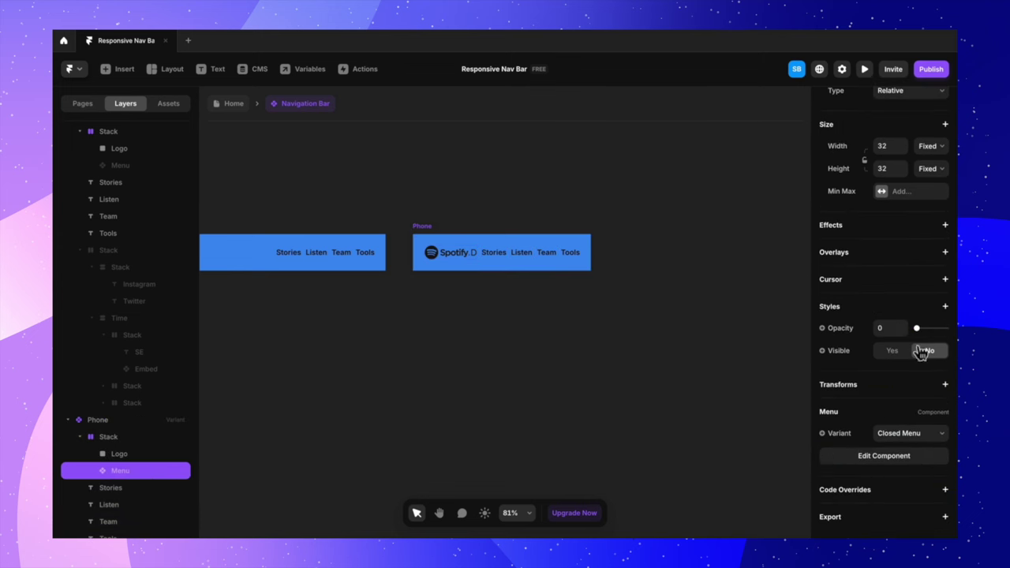
pyautogui.click(884, 328)
pyautogui.write('1')
pyautogui.rightClick(896, 362)
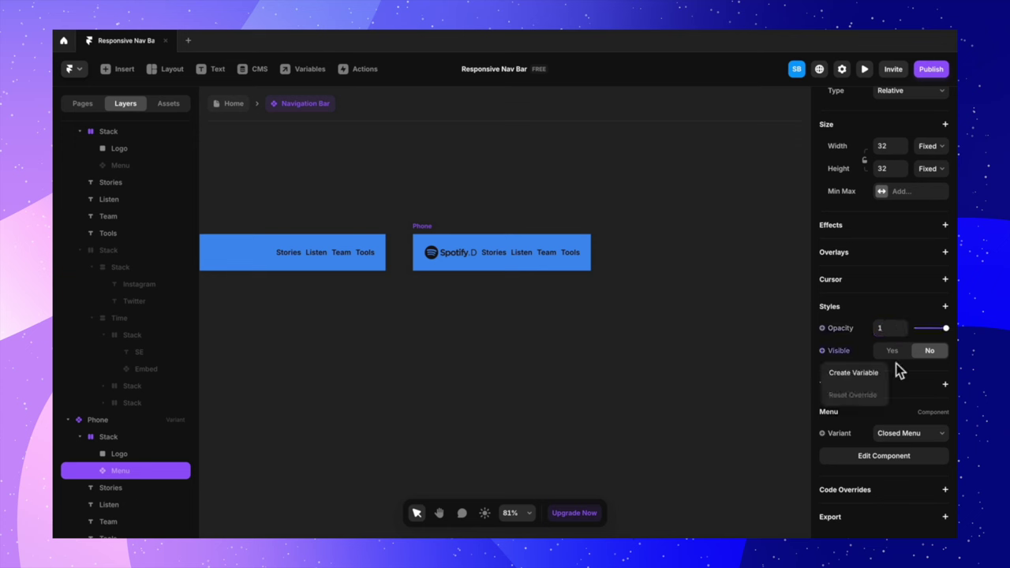
pyautogui.click(895, 352)
pyautogui.click(893, 351)
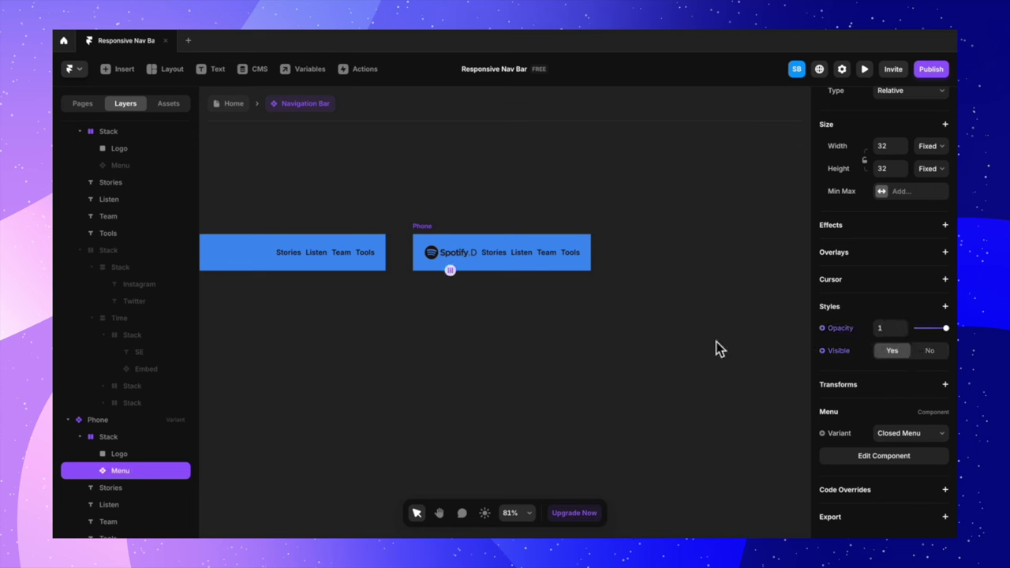
pyautogui.click(563, 336)
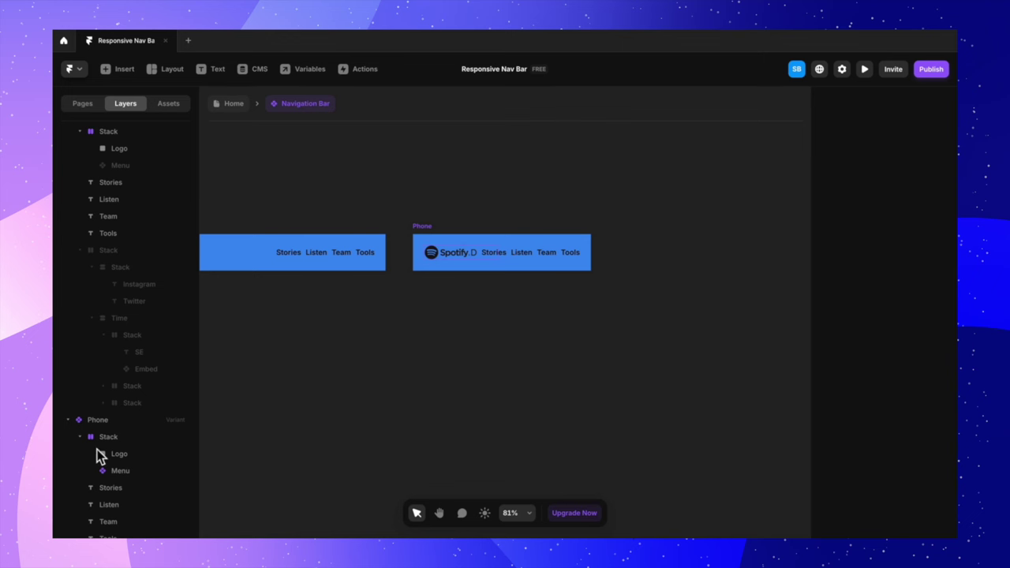
pyautogui.click(110, 470)
pyautogui.hotkey('shift', '2')
# Step: Make the Phone socials-and-clocks Stack visible with Opacity 1
pyautogui.click(114, 525)
pyautogui.scroll(-4, 892, 400)
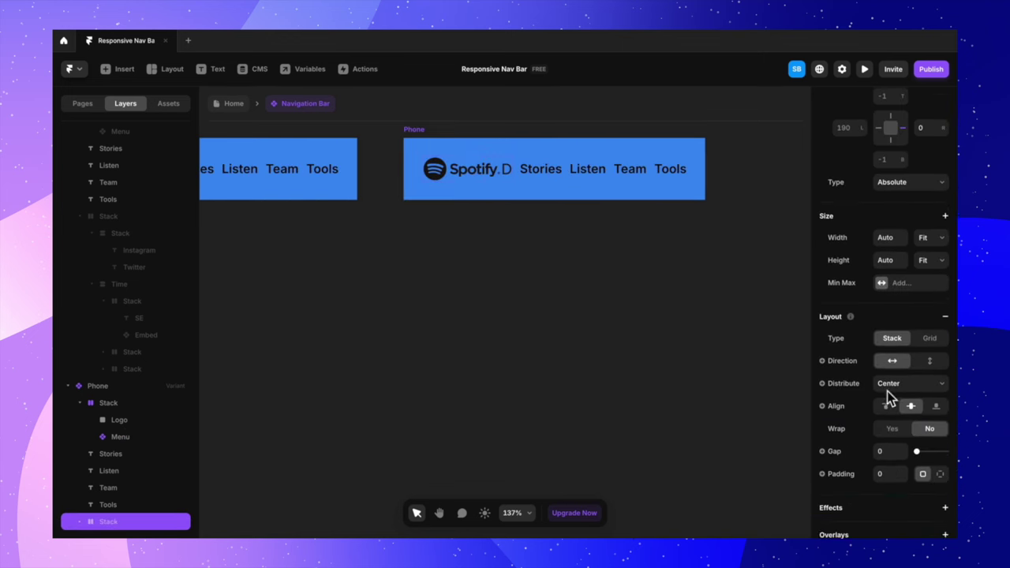
pyautogui.scroll(-5, 894, 401)
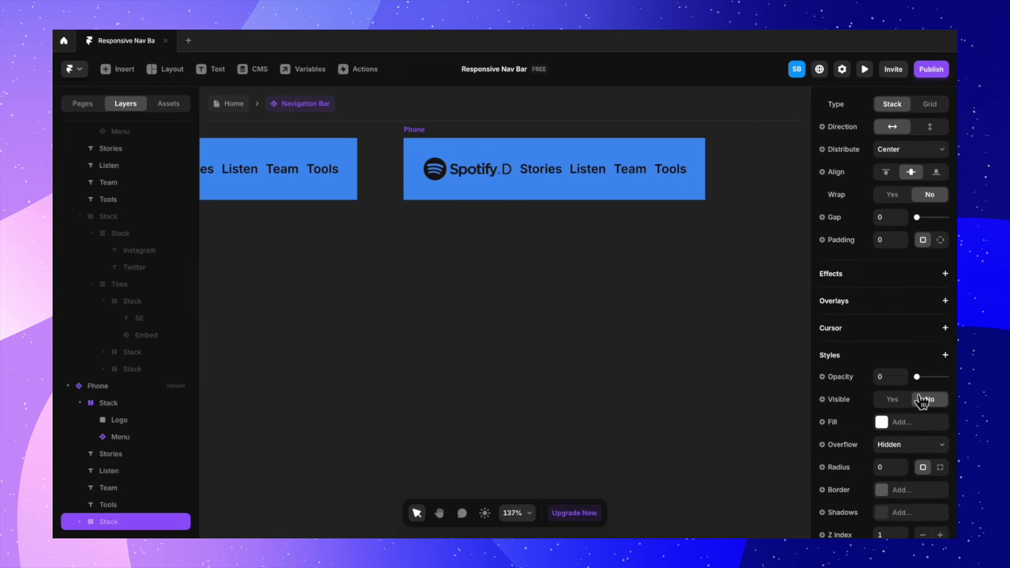
pyautogui.click(893, 319)
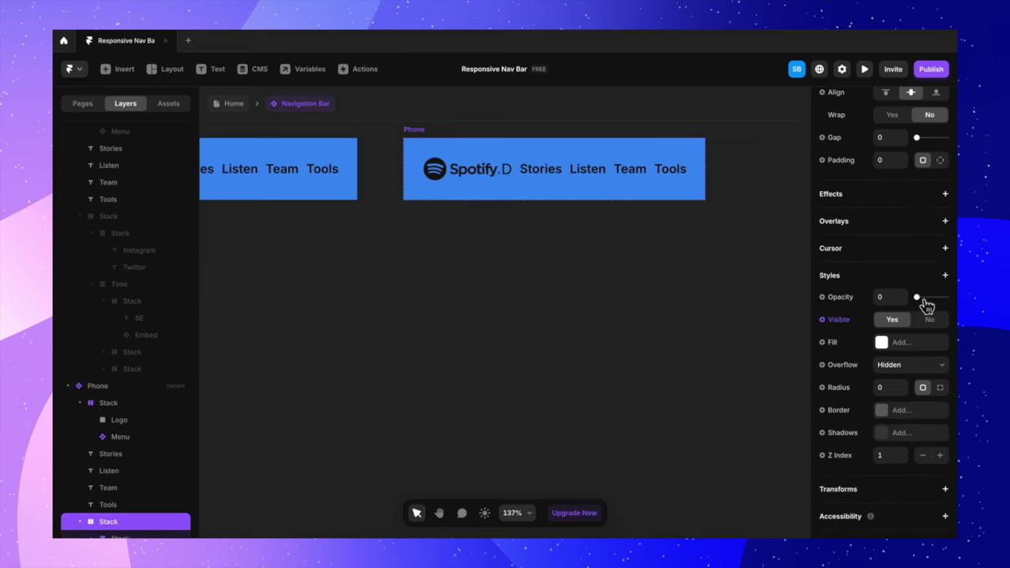
pyautogui.moveTo(916, 297); pyautogui.dragTo(947, 297)
pyautogui.click(123, 456)
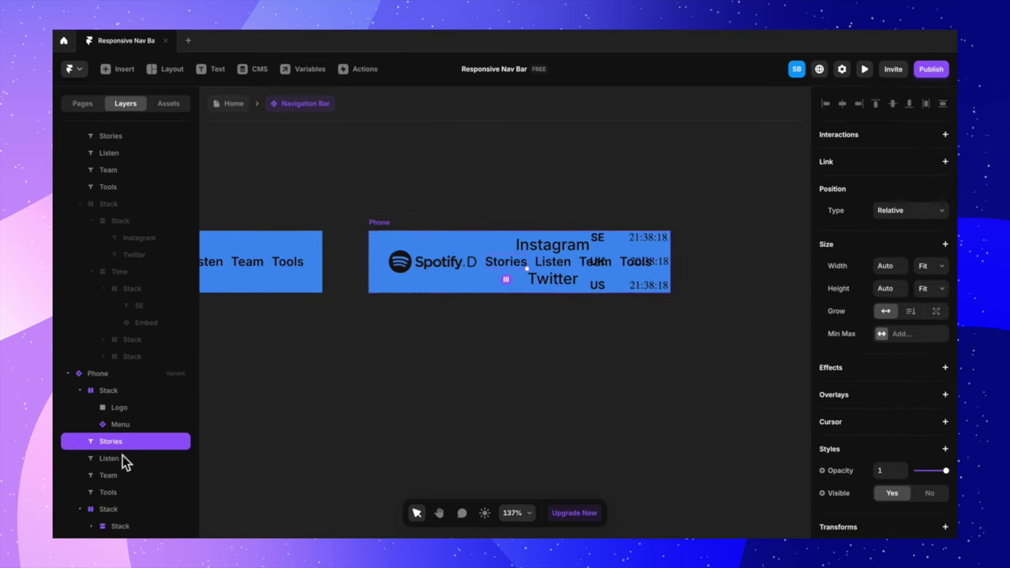
# Step: Stack the Phone variant vertically, fit its height to content, and set gap 48
pyautogui.click(378, 226)
pyautogui.click(931, 357)
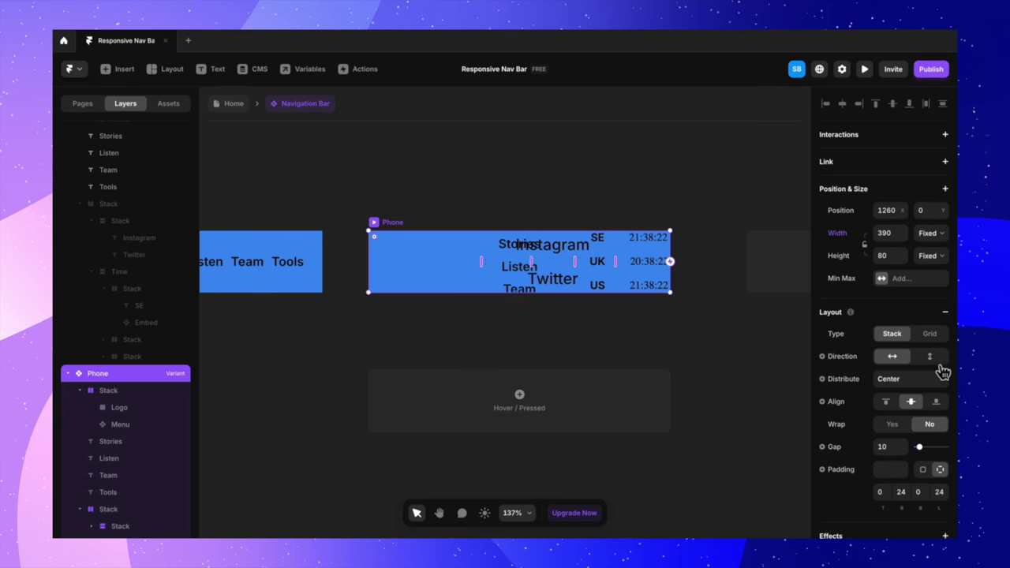
pyautogui.click(720, 334)
pyautogui.click(383, 226)
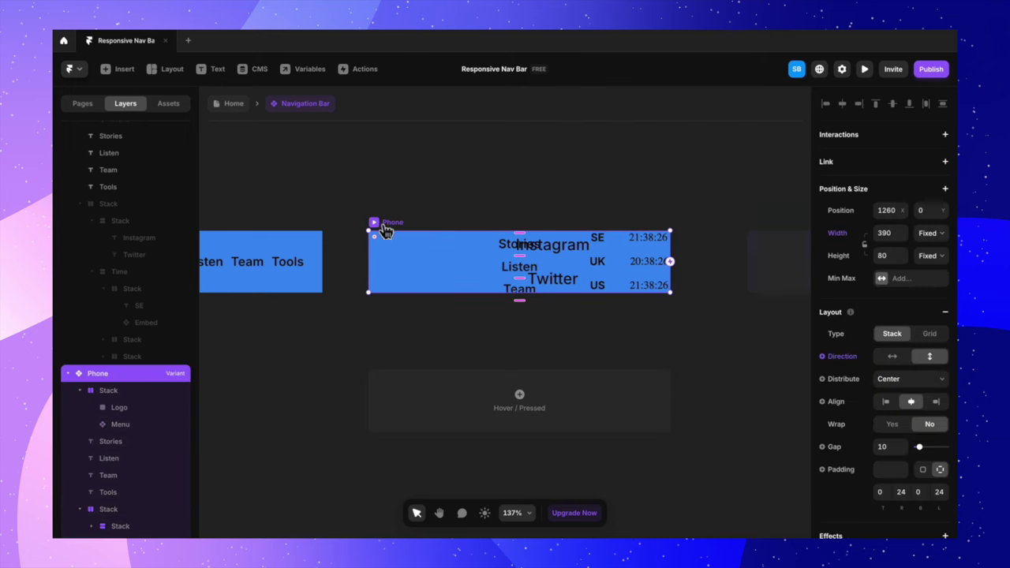
pyautogui.click(929, 256)
pyautogui.click(931, 299)
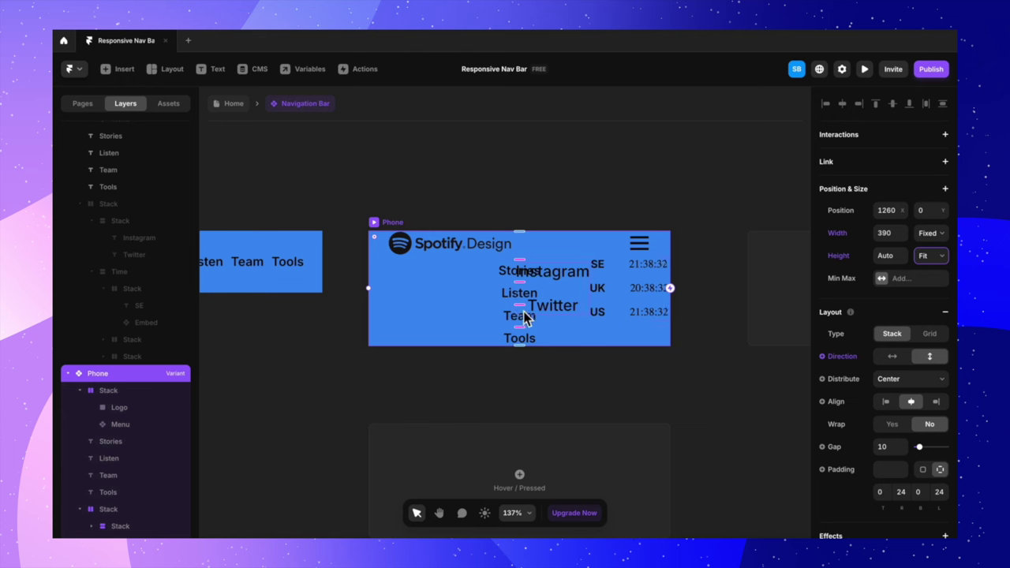
pyautogui.moveTo(528, 311); pyautogui.dragTo(539, 347)
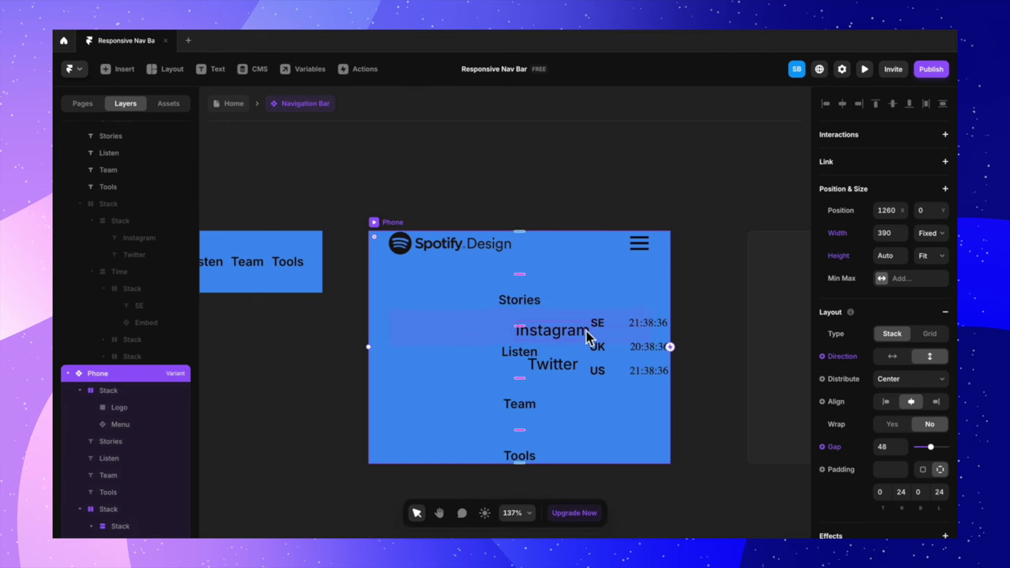
# Step: Move the socials-and-clocks group into the Phone layout flow at the bottom
pyautogui.click(585, 381)
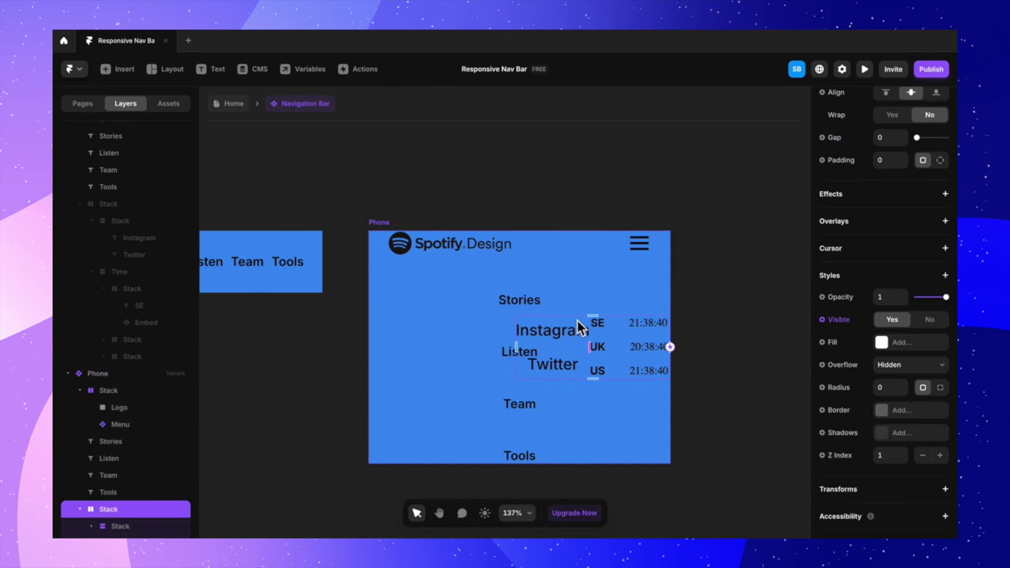
pyautogui.moveTo(567, 322)
pyautogui.mouseDown()
pyautogui.moveTo(507, 366)
pyautogui.moveTo(564, 360)
pyautogui.moveTo(575, 329)
pyautogui.mouseUp()
pyautogui.click(914, 142)
pyautogui.click(916, 158)
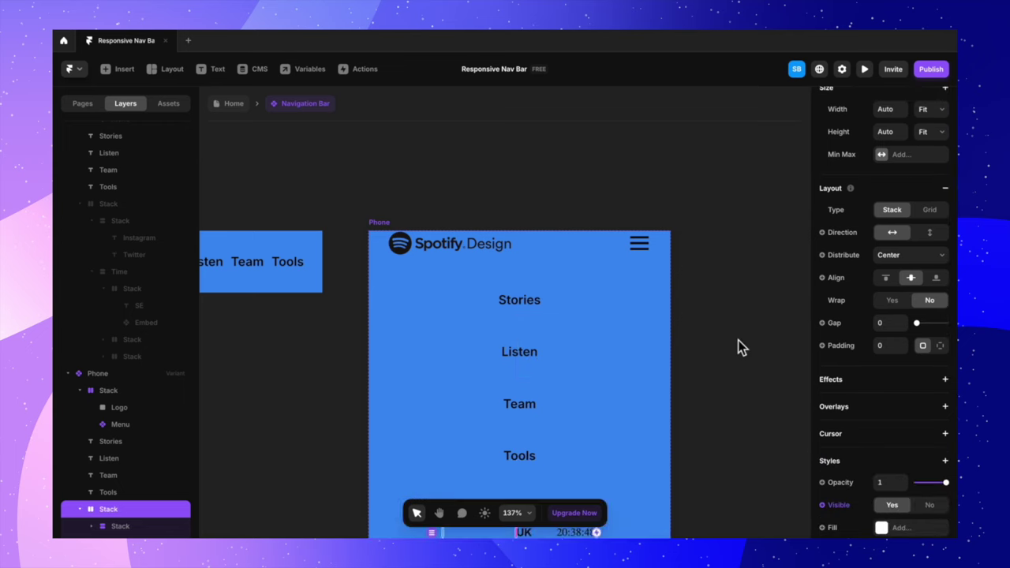
pyautogui.scroll(-3, 737, 340)
pyautogui.scroll(-3, 631, 387)
pyautogui.scroll(1, 608, 339)
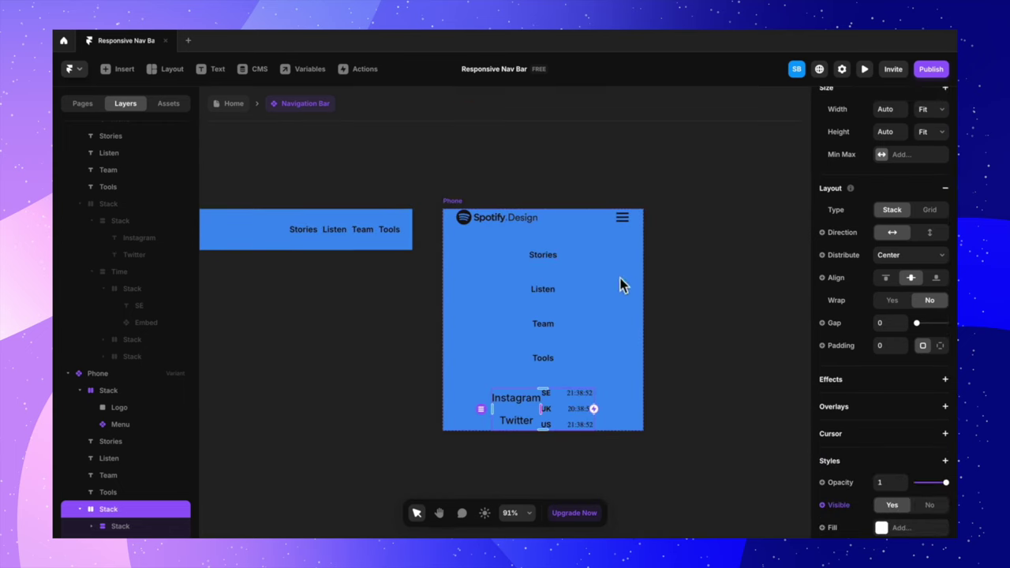
pyautogui.click(455, 202)
pyautogui.hscroll(1, 553, 284)
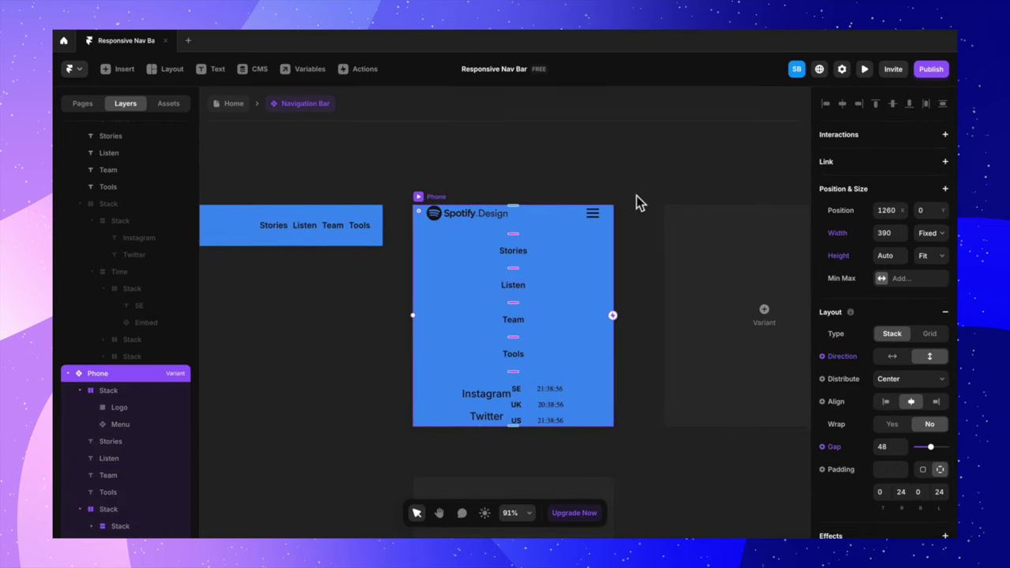
pyautogui.press('Escape')
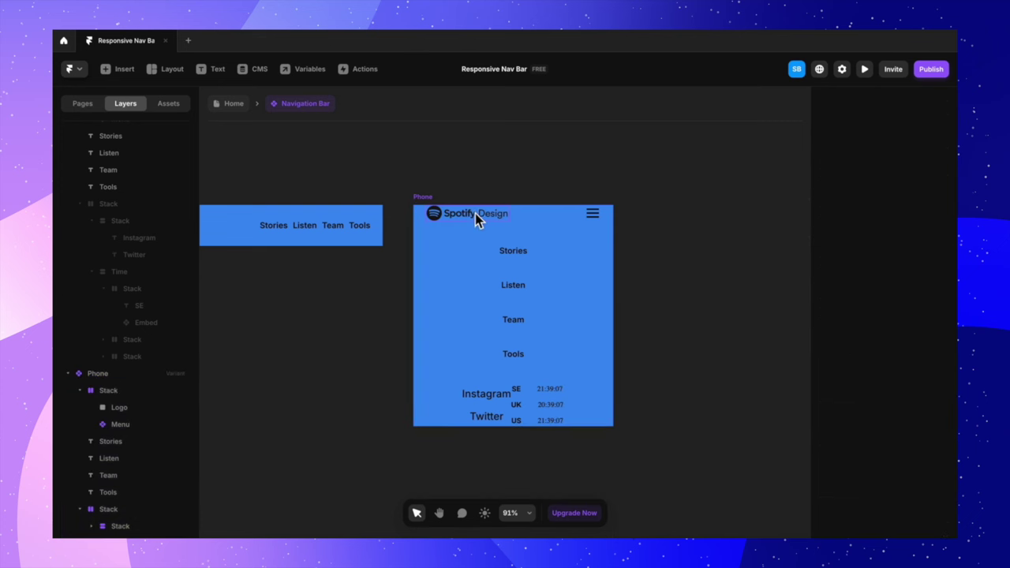
# Step: Give the Phone header's logo-and-menu Stack a top padding of 20
pyautogui.click(475, 213)
pyautogui.click(135, 389)
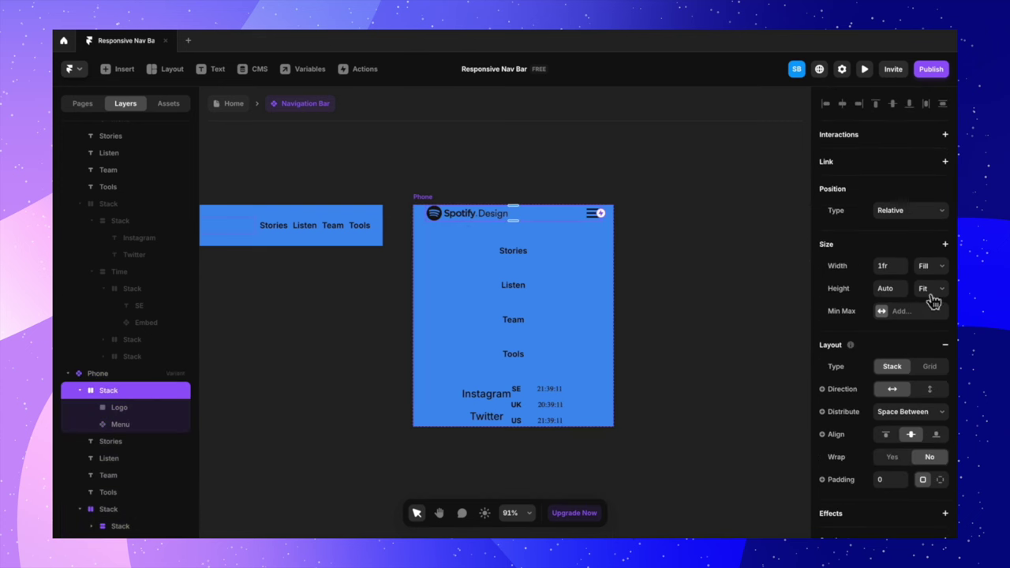
pyautogui.click(950, 272)
pyautogui.click(947, 268)
pyautogui.scroll(-1, 898, 401)
pyautogui.click(940, 435)
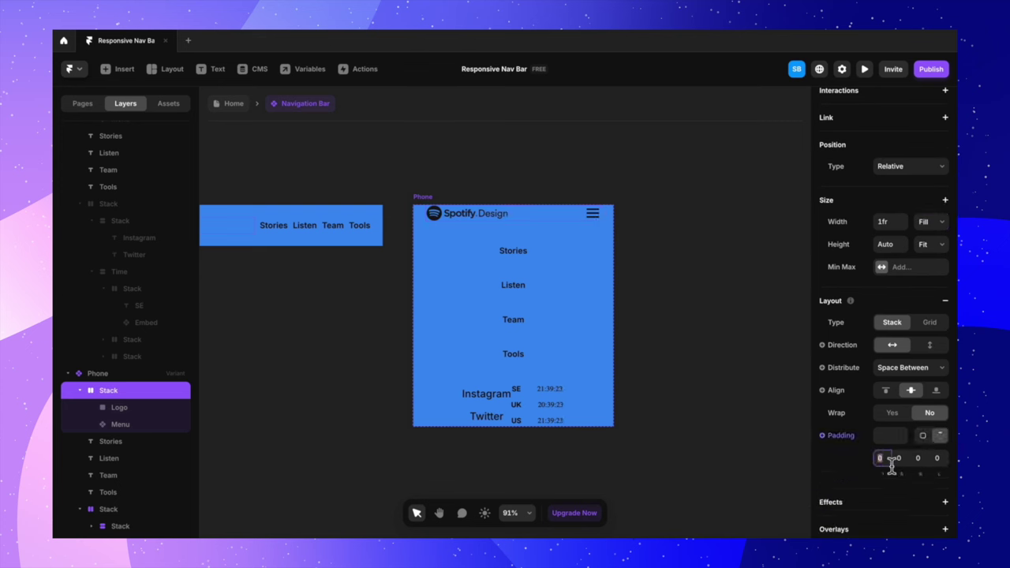
pyautogui.write('20')
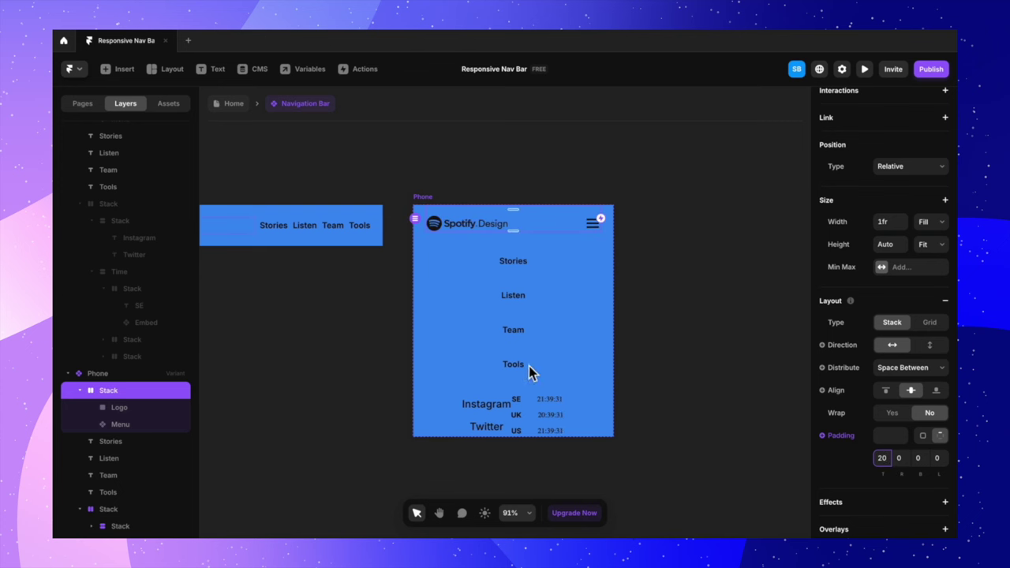
# Step: Give the bottom socials-and-clocks Stack a fixed width with Distribute Space Between
pyautogui.click(561, 425)
pyautogui.click(129, 440)
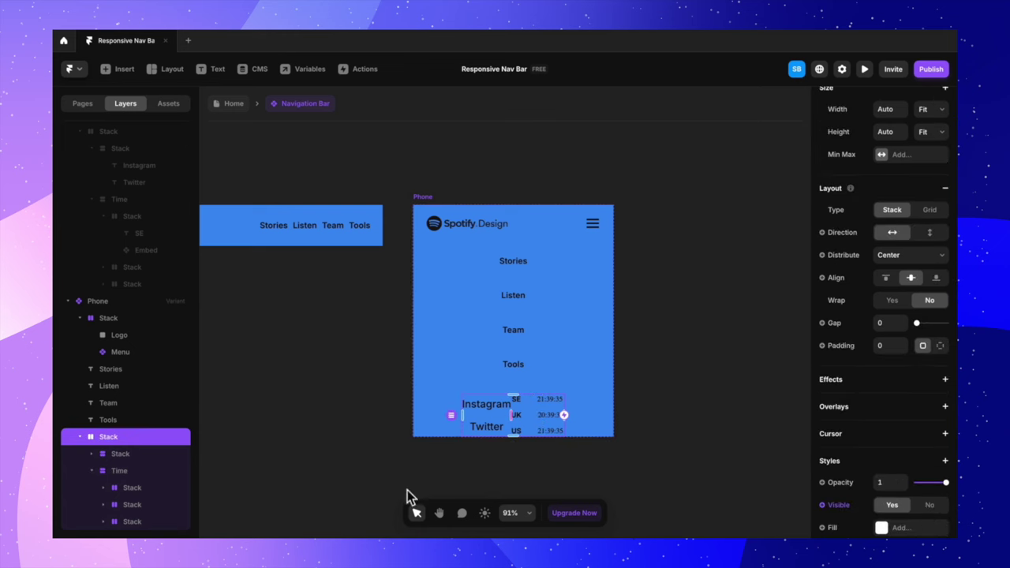
pyautogui.scroll(3, 939, 201)
pyautogui.click(936, 215)
pyautogui.click(932, 177)
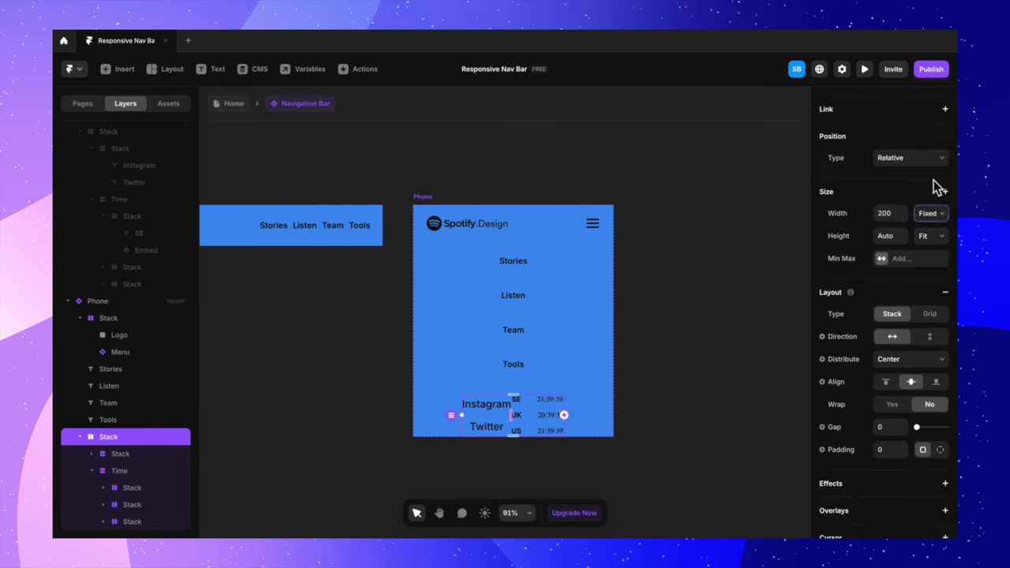
pyautogui.click(891, 215)
pyautogui.press('Return')
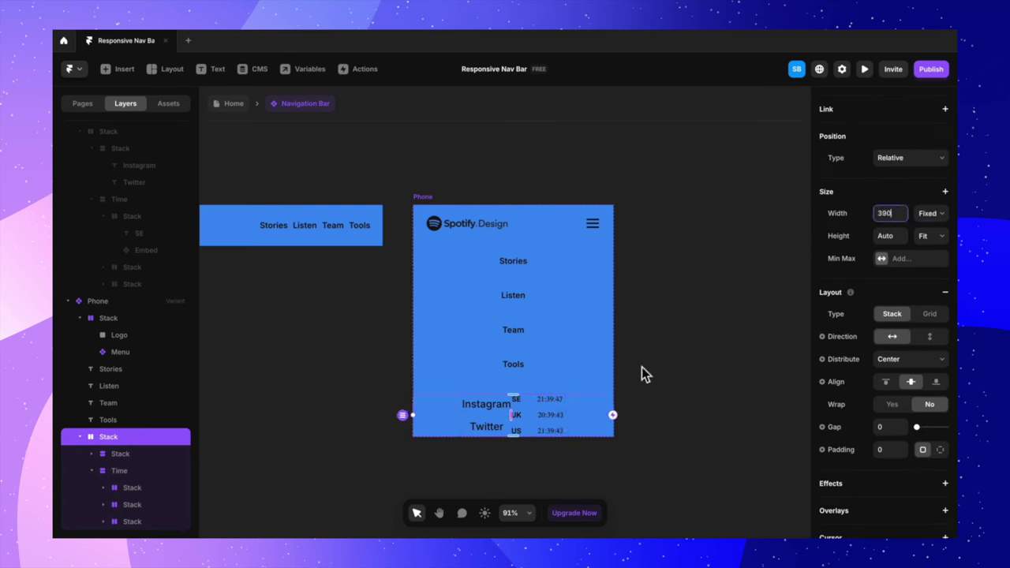
pyautogui.moveTo(516, 421); pyautogui.dragTo(590, 425)
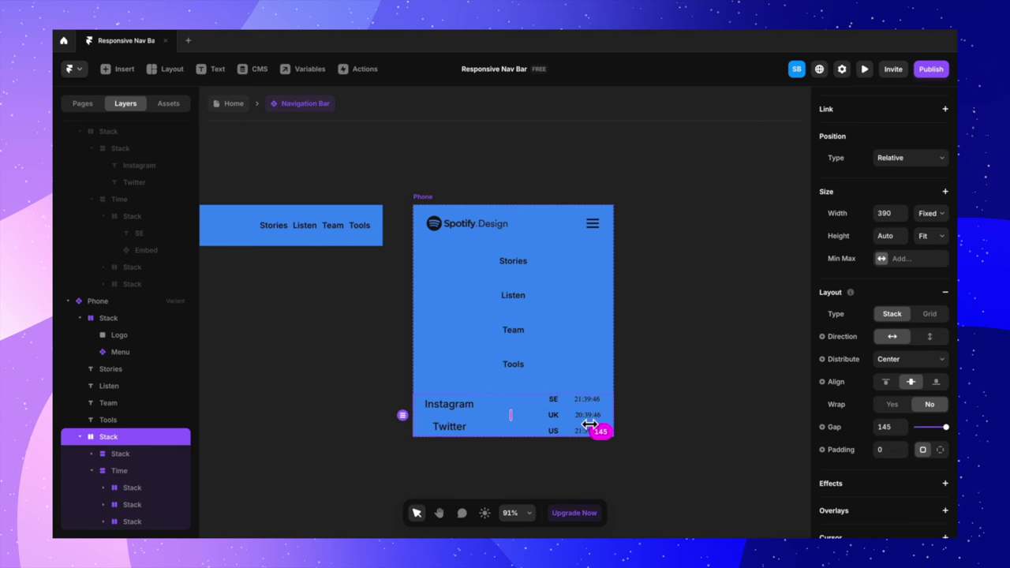
pyautogui.click(938, 360)
pyautogui.click(929, 385)
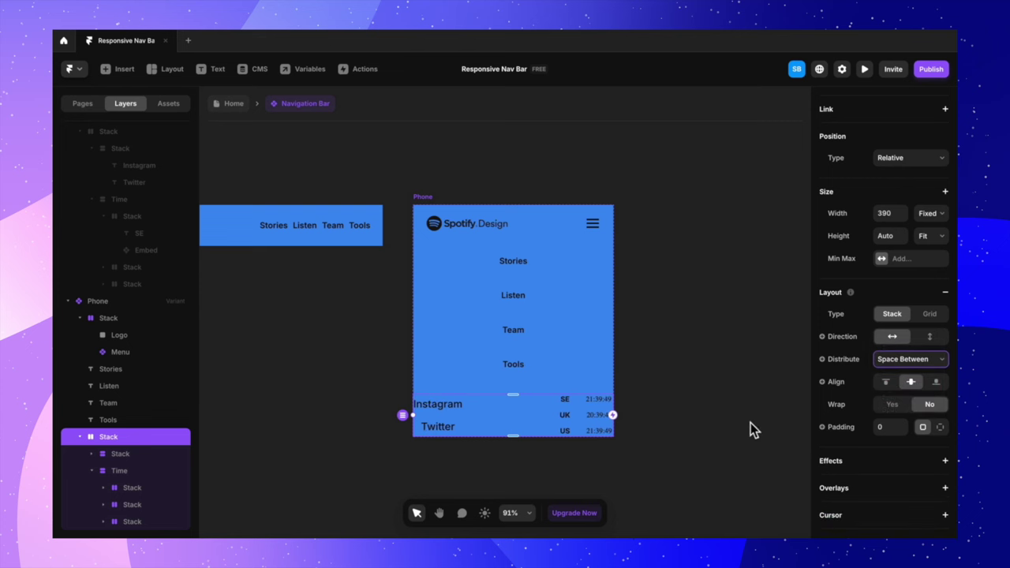
pyautogui.click(699, 411)
# Step: Adjust the bottom Stack's left edge and check the Phone variant's padding
pyautogui.click(517, 413)
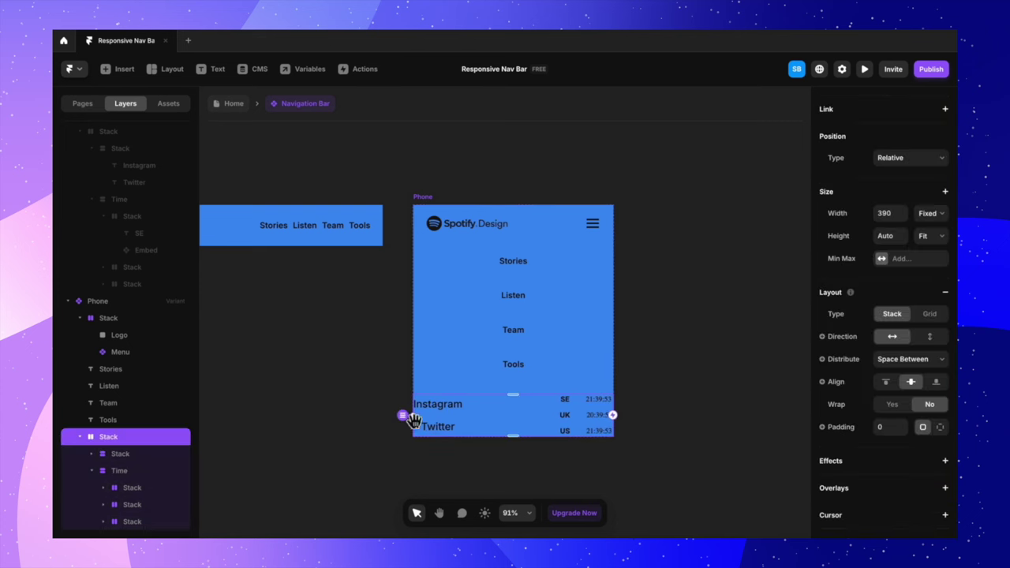
pyautogui.moveTo(414, 416); pyautogui.dragTo(436, 418)
pyautogui.press('Escape')
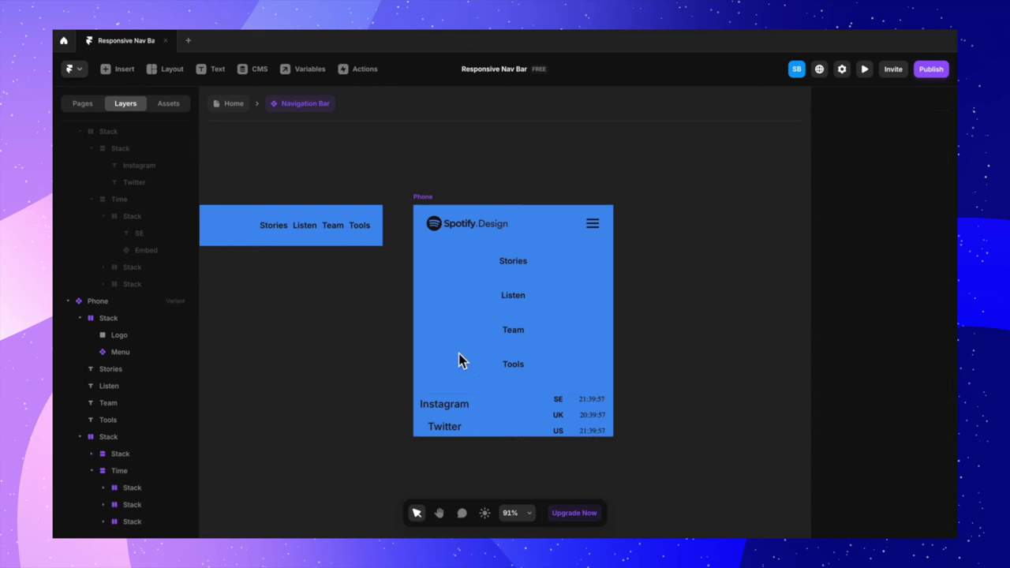
pyautogui.click(429, 196)
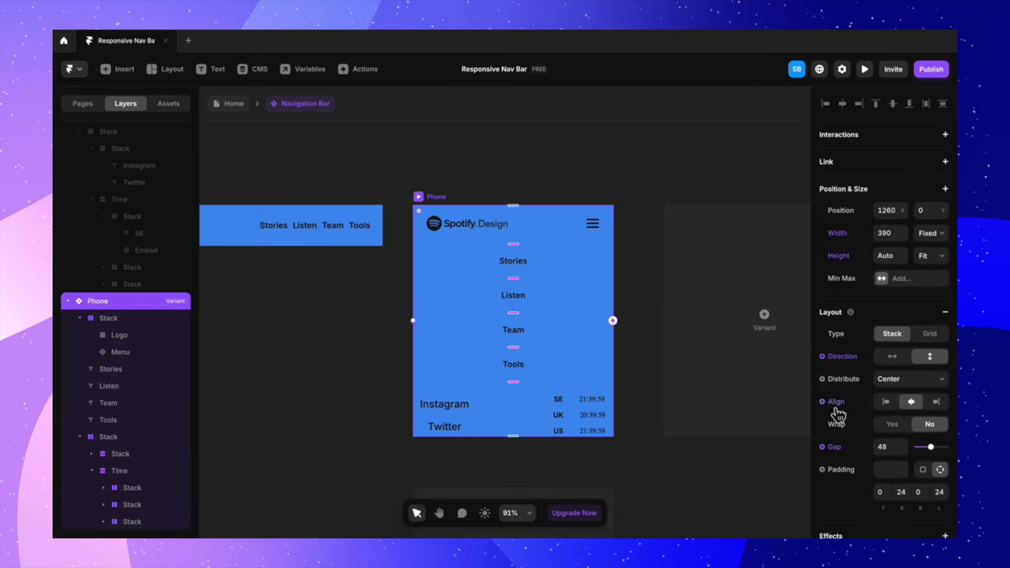
pyautogui.scroll(-2, 916, 464)
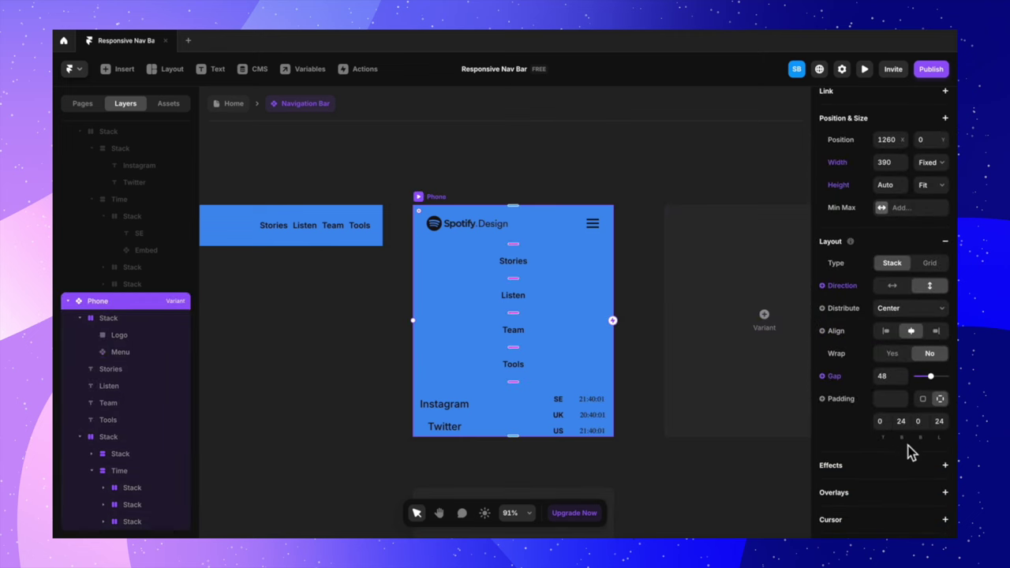
pyautogui.click(685, 472)
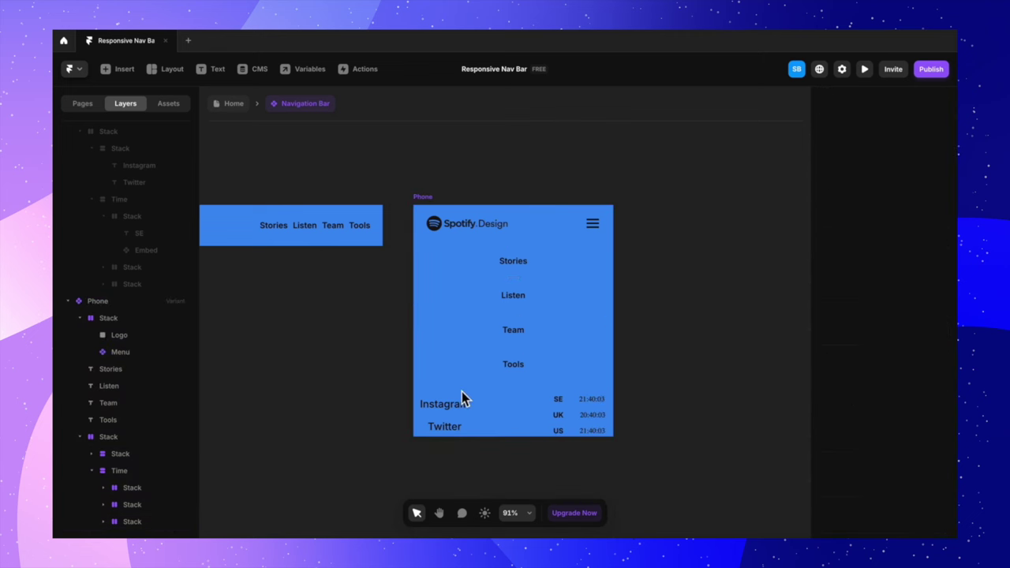
pyautogui.click(472, 414)
pyautogui.moveTo(418, 423)
pyautogui.mouseDown()
pyautogui.moveTo(426, 427)
pyautogui.moveTo(419, 442)
pyautogui.mouseUp()
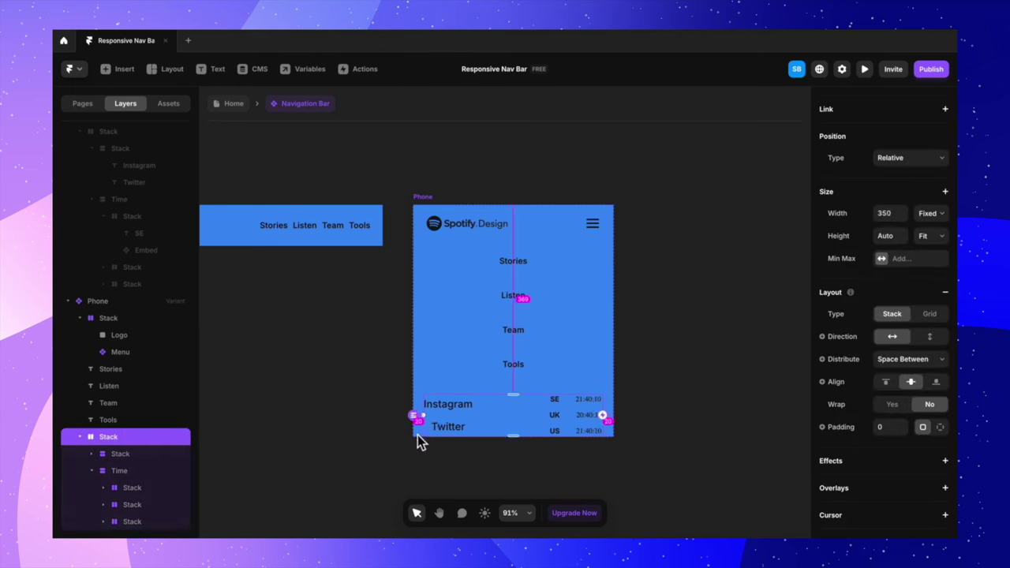
# Step: Set the bottom socials-and-clocks Stack's width to 342
pyautogui.click(470, 225)
pyautogui.click(560, 235)
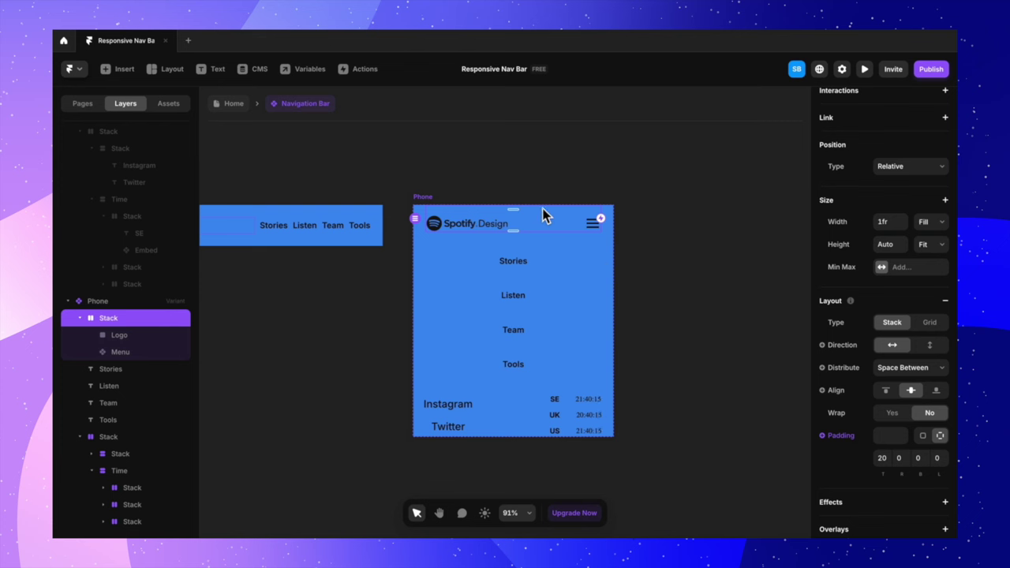
pyautogui.click(515, 439)
pyautogui.click(894, 214)
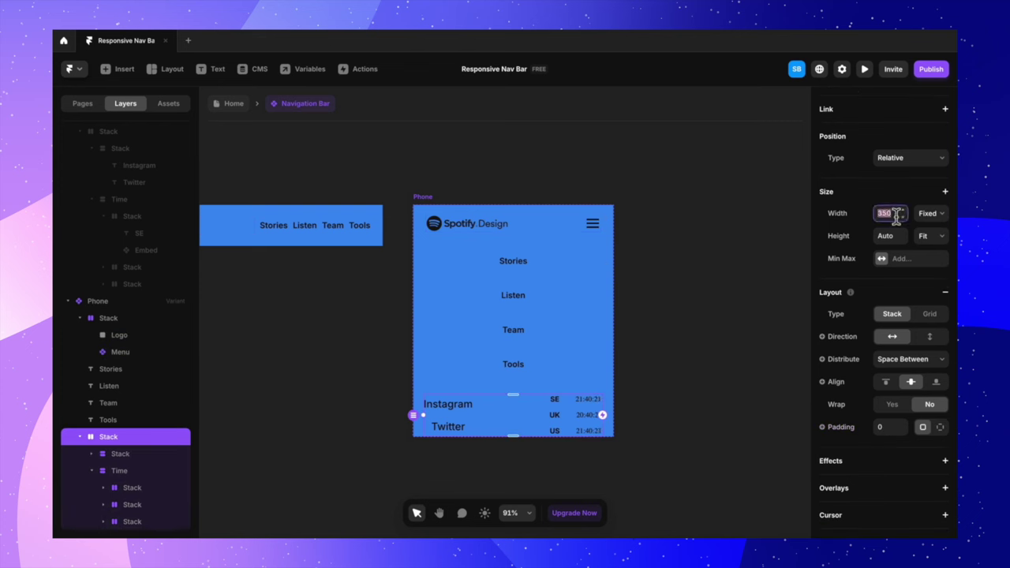
pyautogui.write('342')
pyautogui.press('Return')
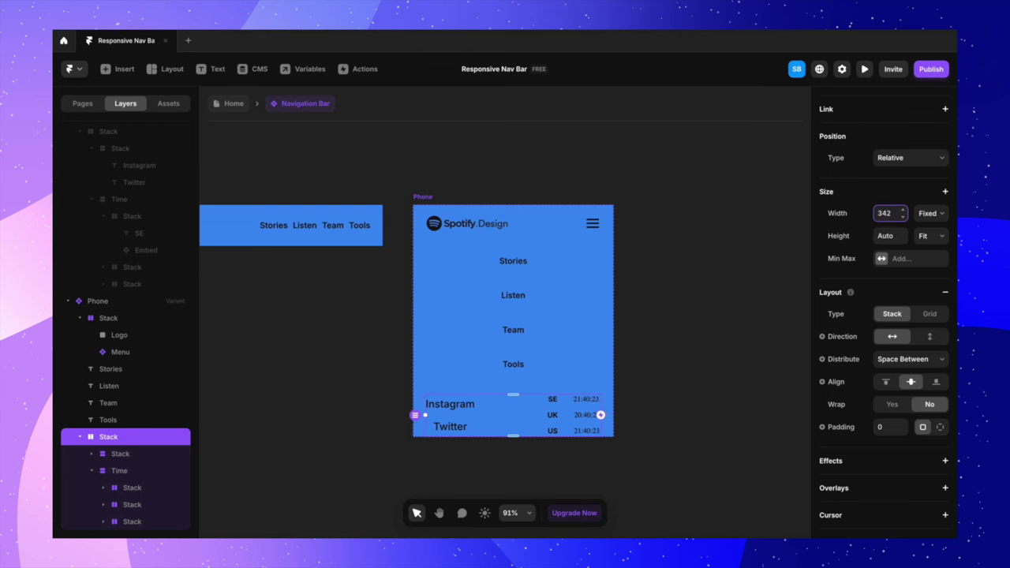
pyautogui.click(658, 428)
# Step: Left-align the Instagram and Twitter Stack
pyautogui.click(470, 423)
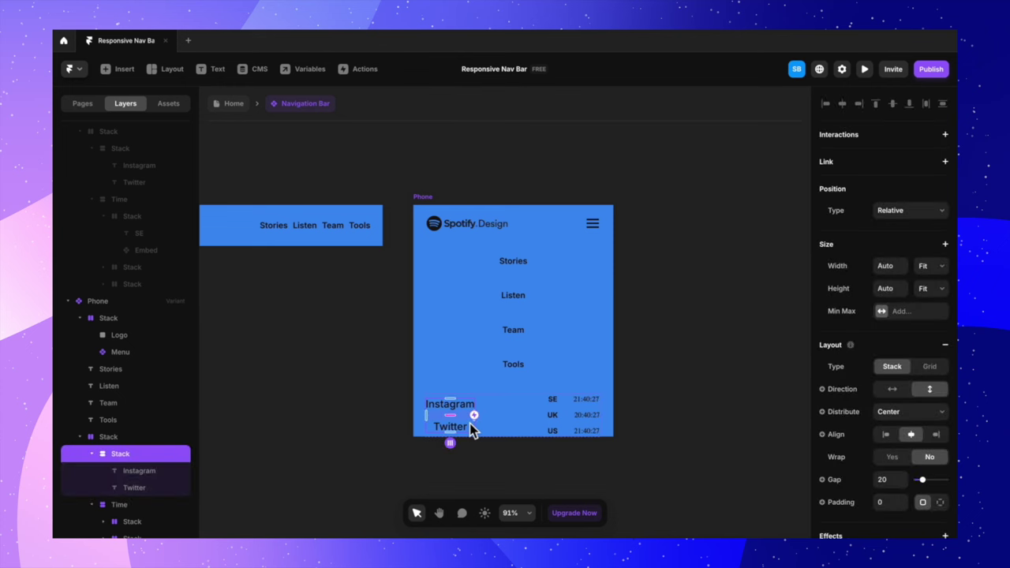
pyautogui.scroll(-3, 902, 423)
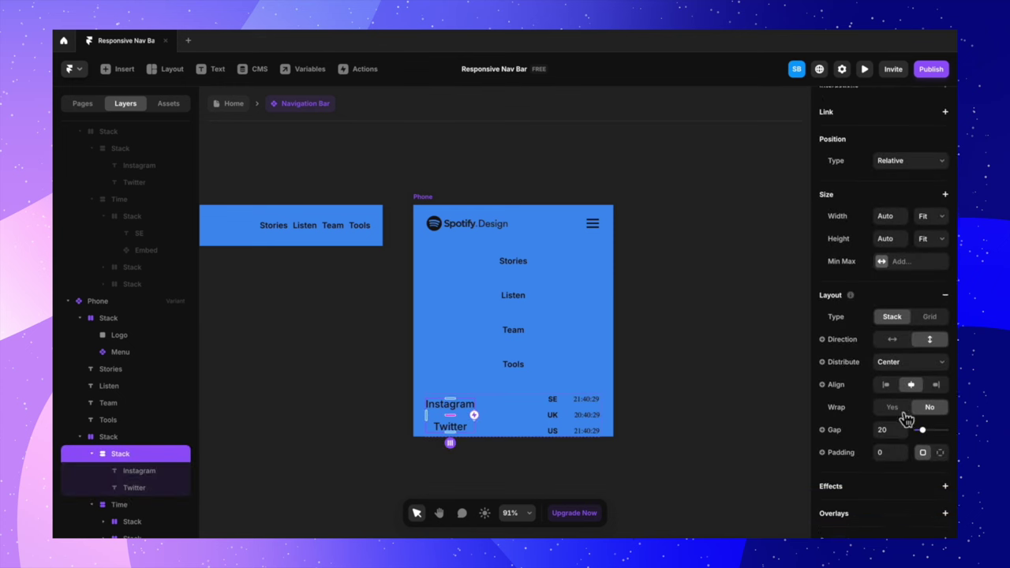
pyautogui.click(885, 375)
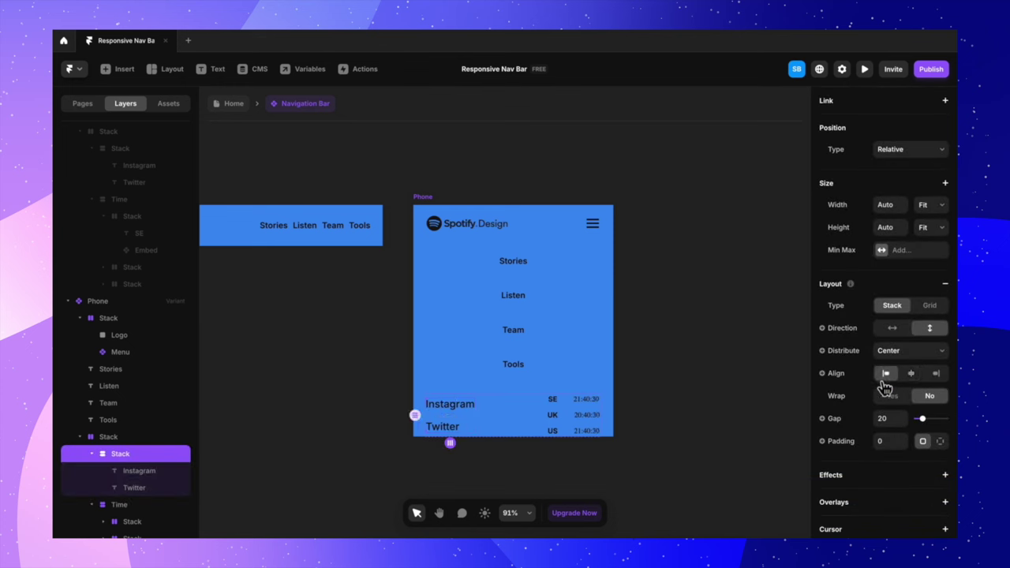
pyautogui.click(645, 451)
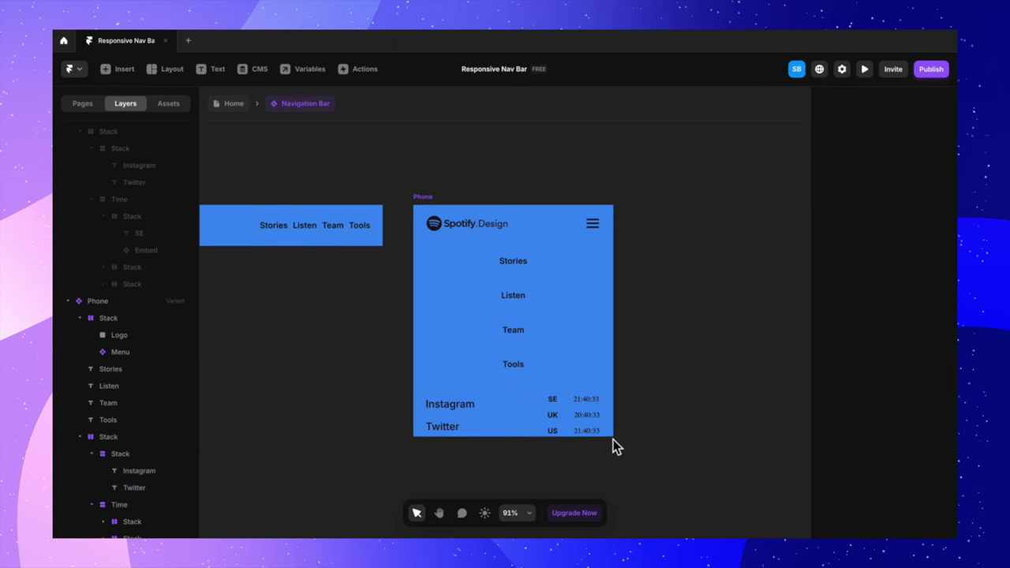
# Step: Wrap the Stories, Listen, Team and Tools links in a new Stack
pyautogui.click(524, 267)
pyautogui.keyDown('shift'); pyautogui.click(521, 303); pyautogui.keyUp('shift')
pyautogui.keyDown('shift'); pyautogui.click(520, 335); pyautogui.keyUp('shift')
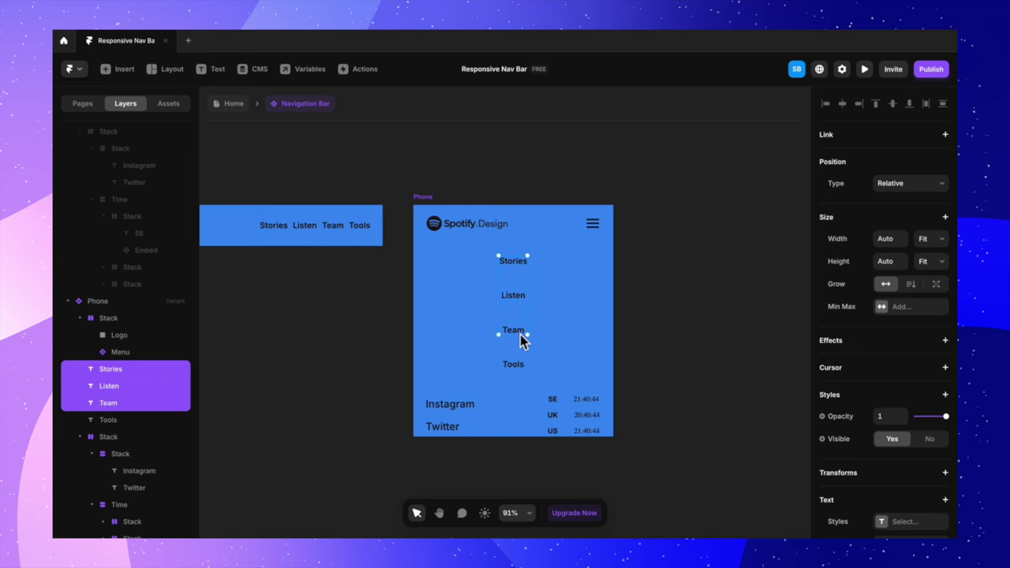
pyautogui.keyDown('shift'); pyautogui.click(519, 365); pyautogui.keyUp('shift')
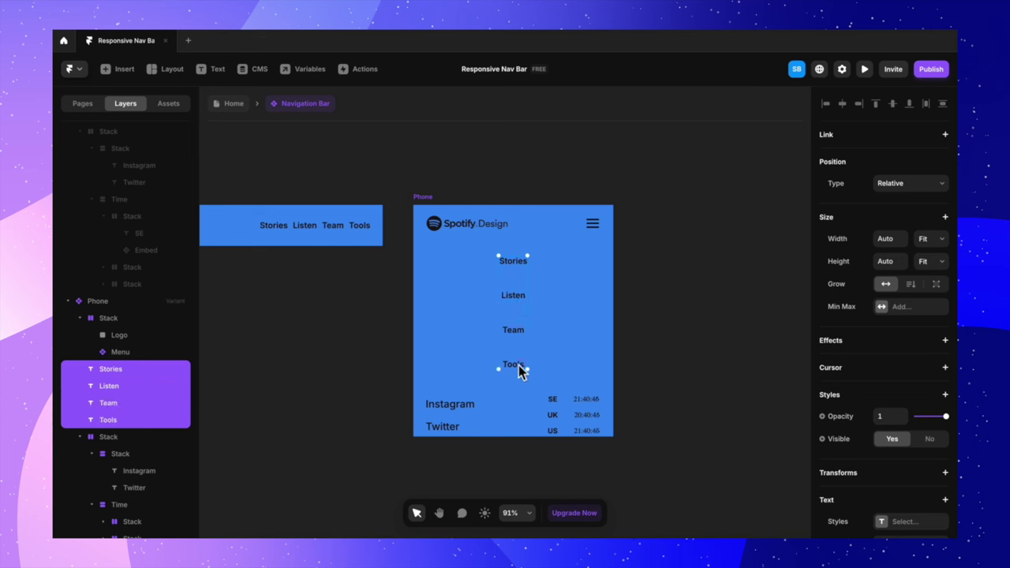
pyautogui.rightClick(519, 365)
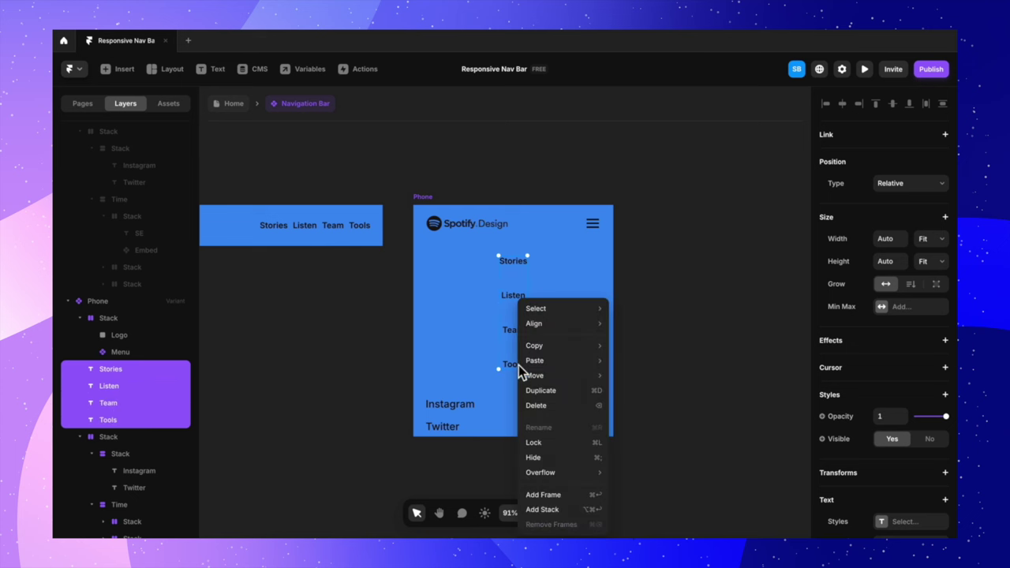
pyautogui.click(556, 510)
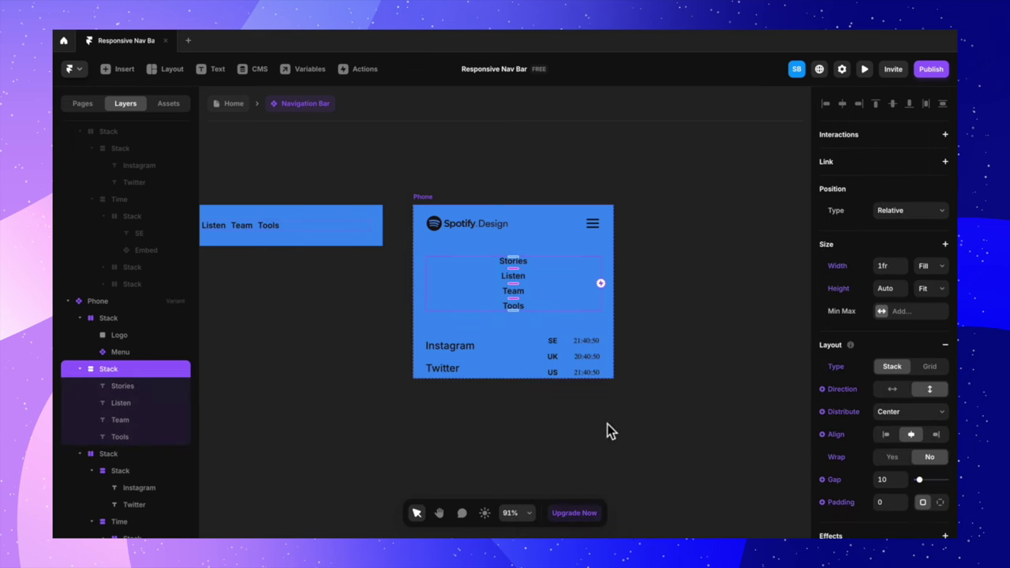
# Step: Set the links Stack to Distribute Start and Align left
pyautogui.click(910, 412)
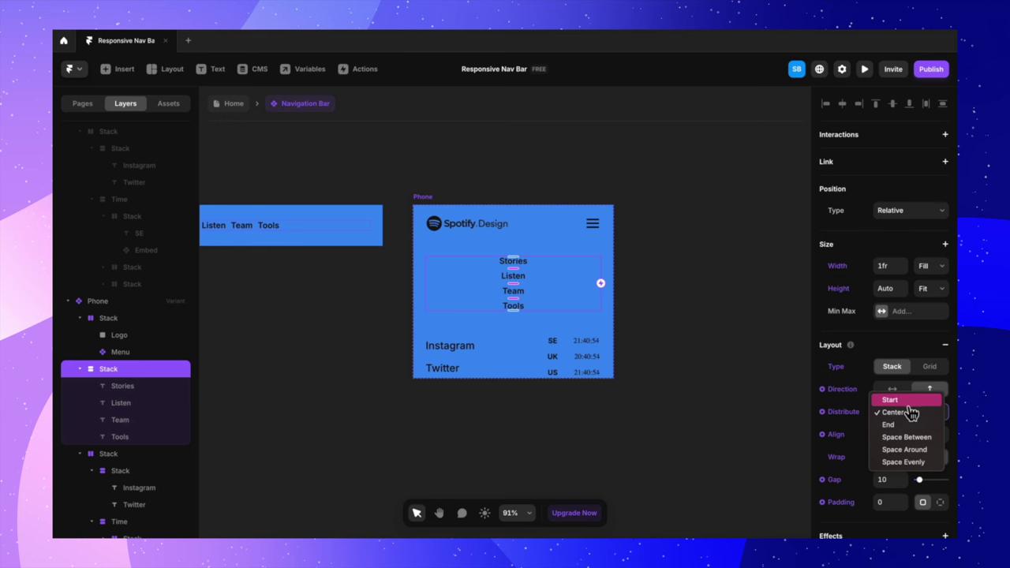
pyautogui.click(908, 402)
pyautogui.click(887, 434)
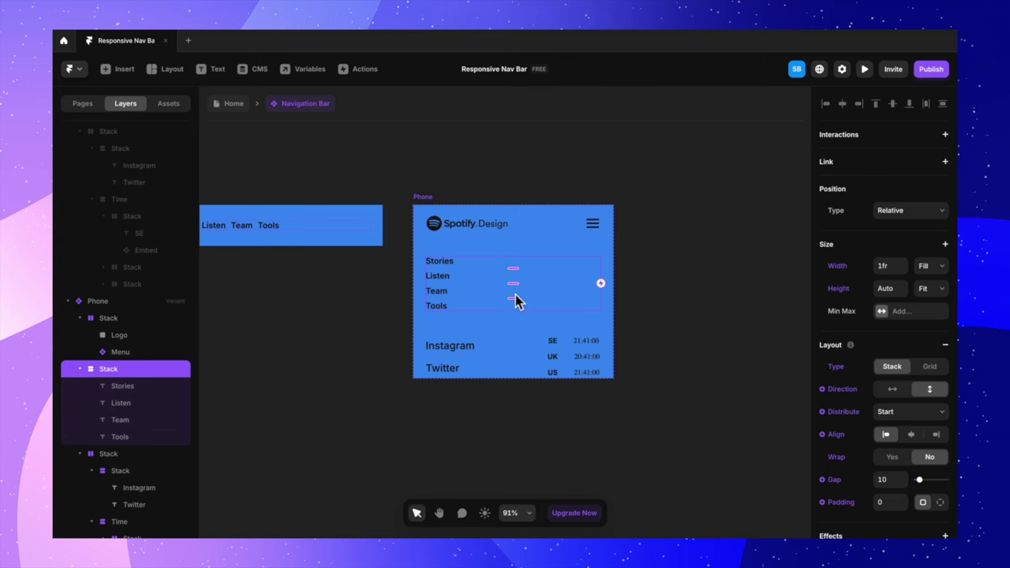
# Step: Copy the 'Phone Reference open' mockup image from the Home page canvas
pyautogui.click(236, 108)
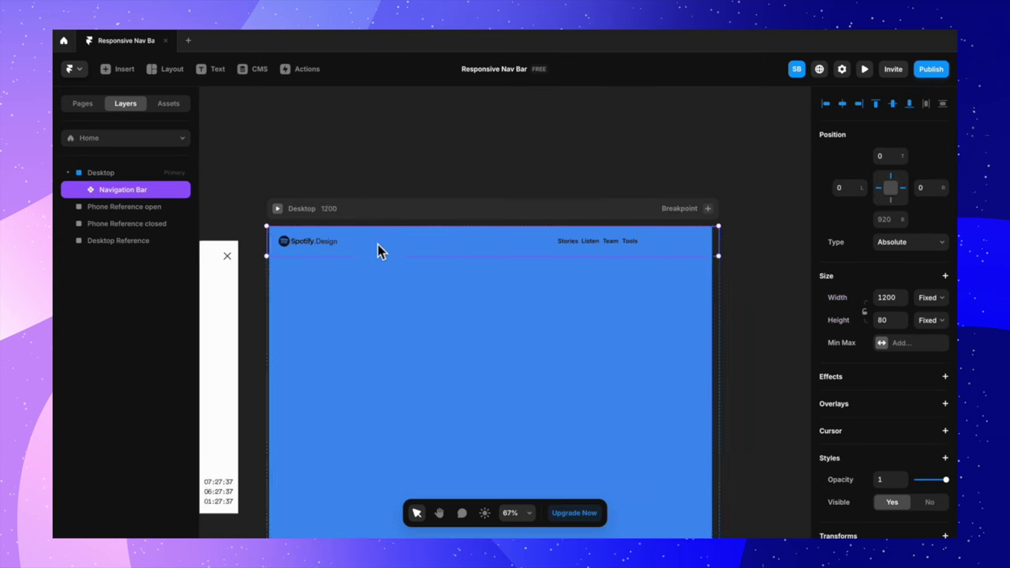
pyautogui.scroll(-5, 379, 251)
pyautogui.hscroll(-3, 405, 271)
pyautogui.click(387, 274)
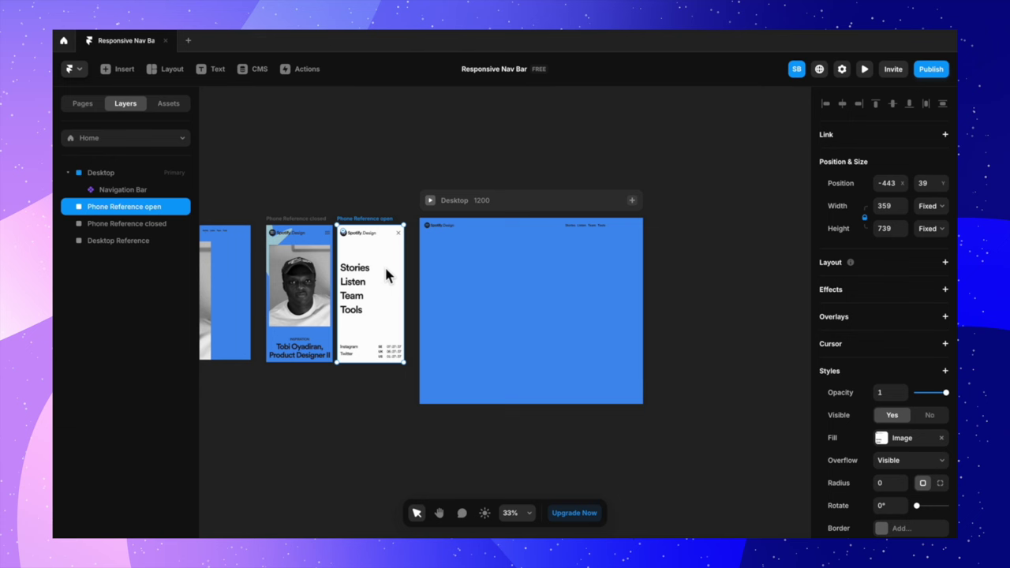
pyautogui.press('super+c')
# Step: Paste the mockup into the Navigation Bar component and position it right of the Phone variant
pyautogui.click(517, 230)
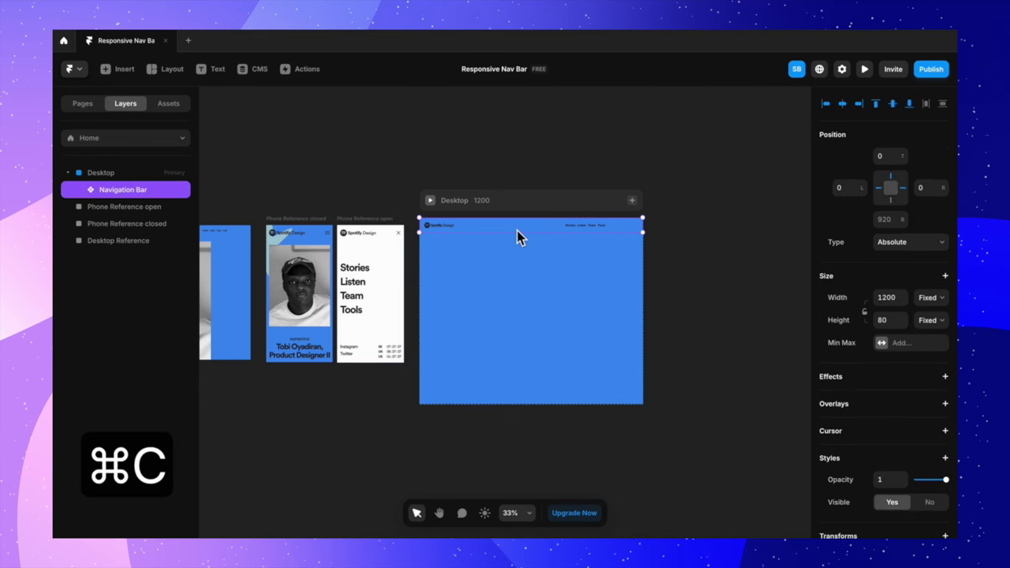
pyautogui.doubleClick(524, 231)
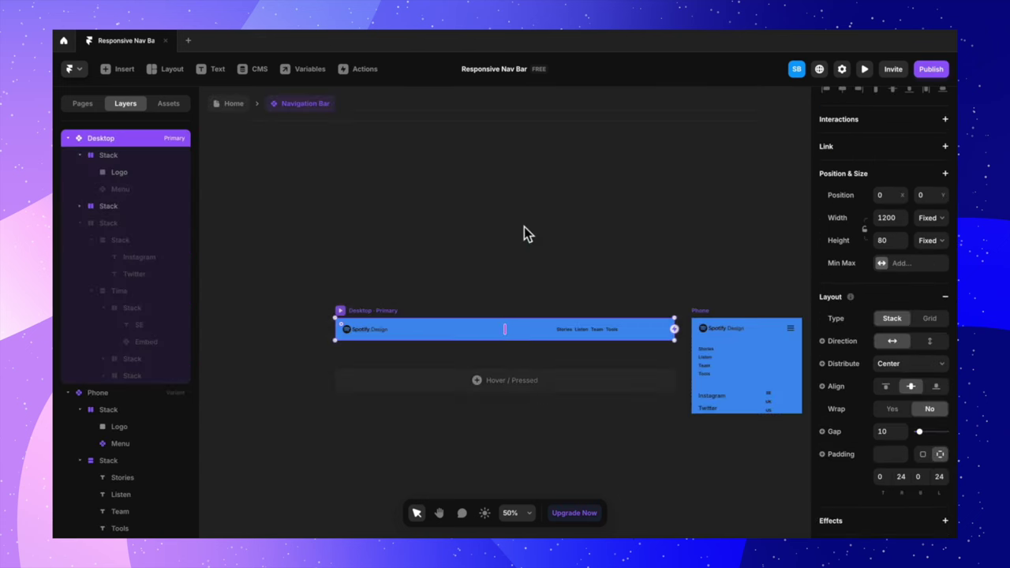
pyautogui.hscroll(5, 541, 287)
pyautogui.scroll(-3, 549, 442)
pyautogui.hscroll(4, 548, 442)
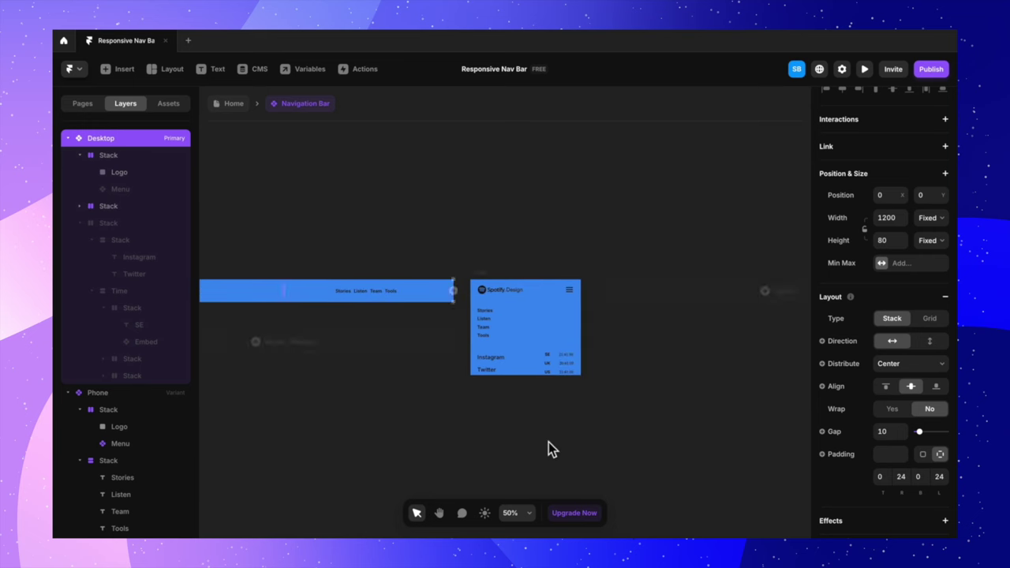
pyautogui.click(516, 447)
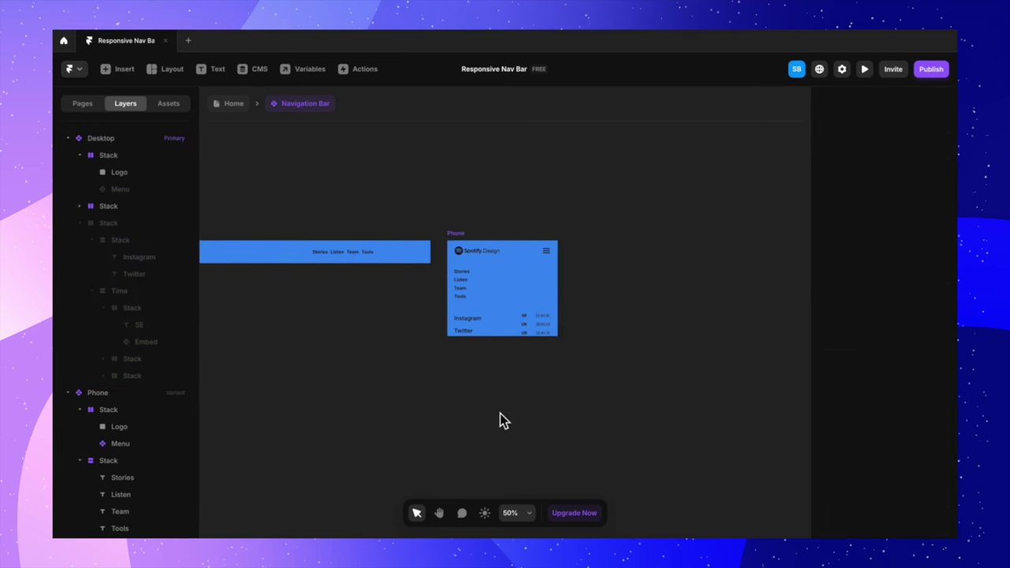
pyautogui.press('super+v')
pyautogui.moveTo(500, 222); pyautogui.dragTo(618, 232)
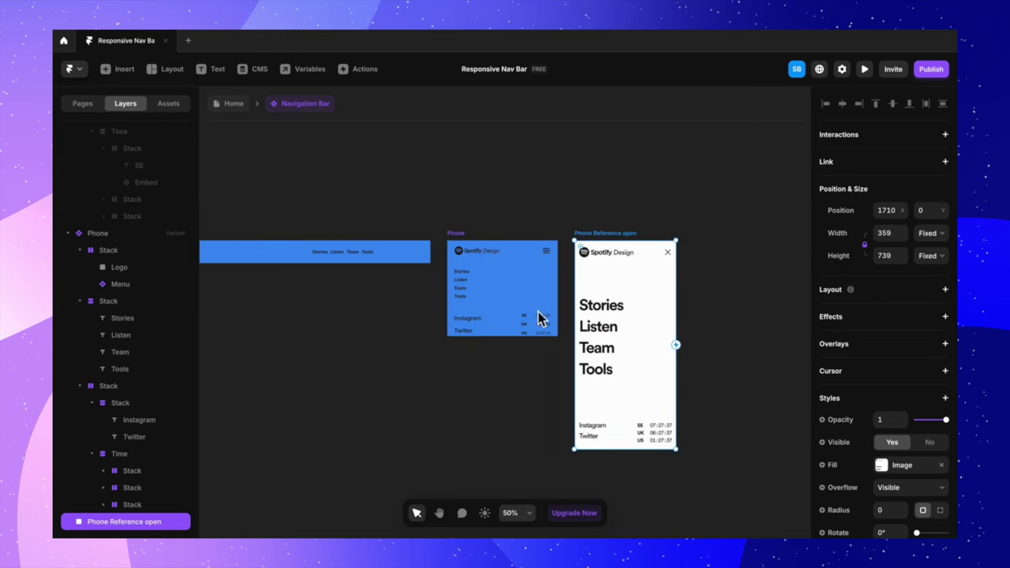
pyautogui.click(505, 397)
pyautogui.scroll(3, 441, 236)
pyautogui.click(441, 236)
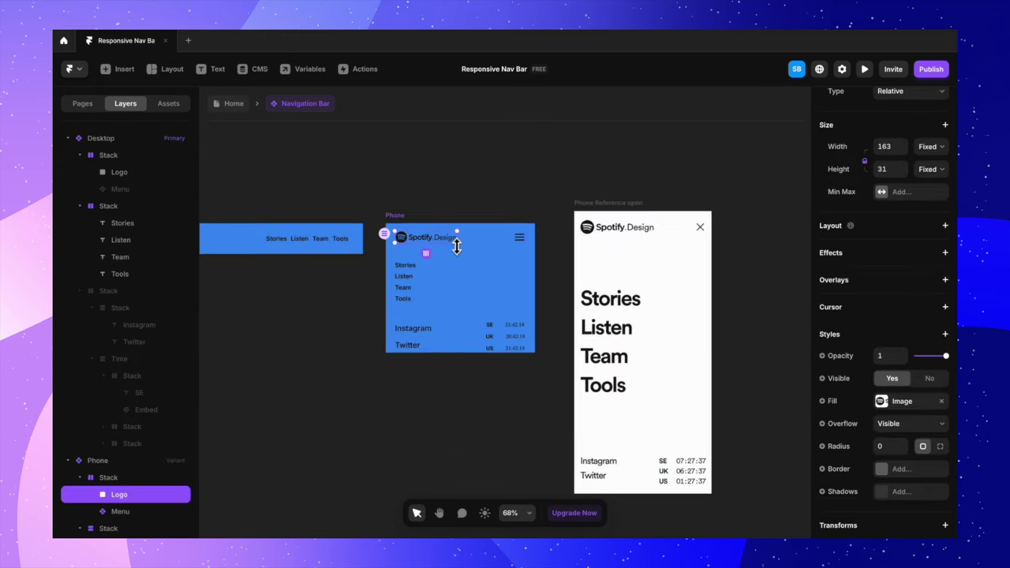
# Step: Enlarge the phone logo and switch the menu icon to its Open Menu variant
pyautogui.scroll(3, 451, 239)
pyautogui.moveTo(464, 244); pyautogui.dragTo(486, 269)
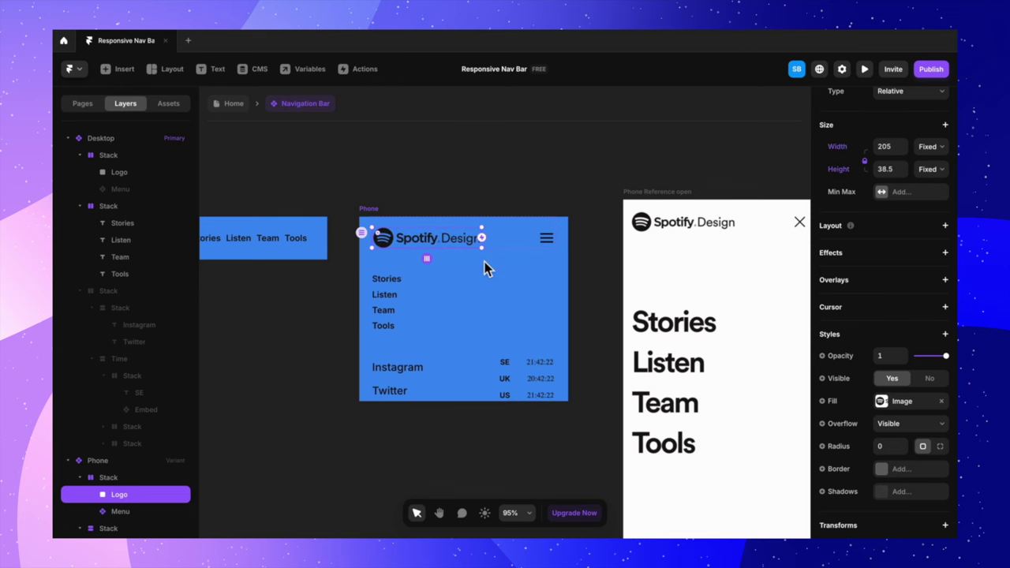
pyautogui.hscroll(2, 484, 267)
pyautogui.click(529, 246)
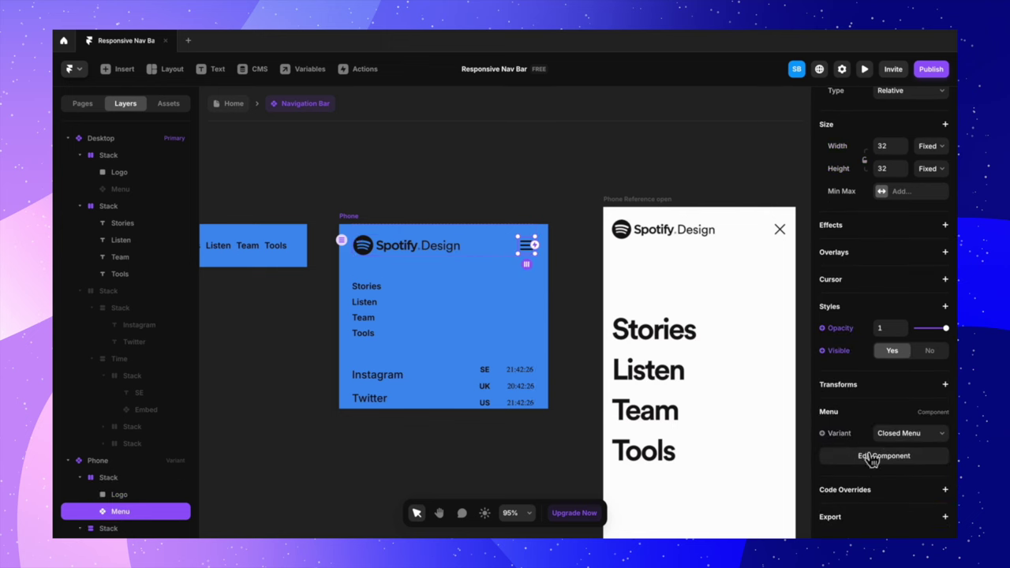
pyautogui.click(924, 432)
pyautogui.click(921, 449)
pyautogui.click(580, 341)
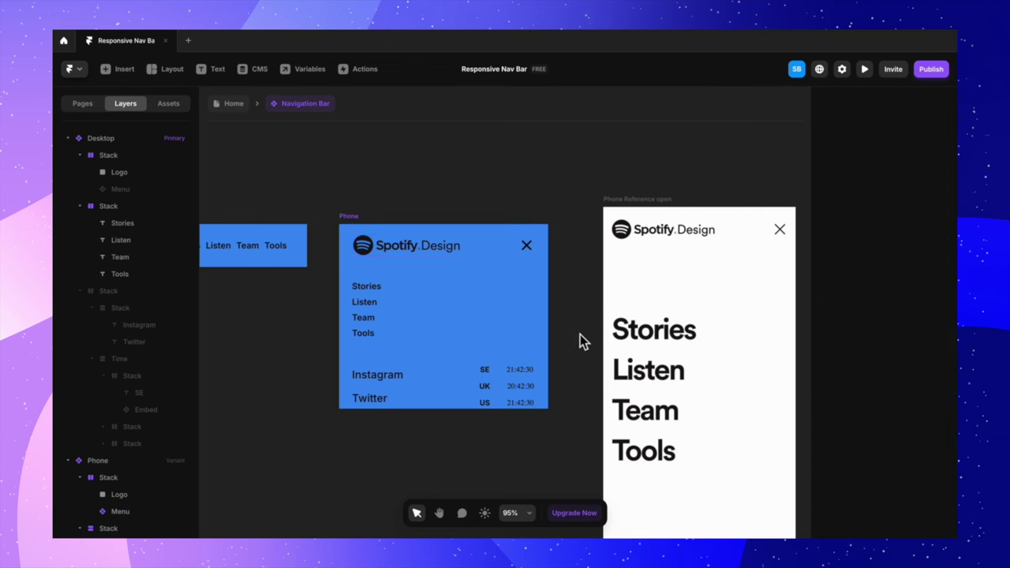
# Step: Set the Stories, Listen, Team and Tools links to 36 px
pyautogui.click(369, 287)
pyautogui.keyDown('shift'); pyautogui.click(375, 304); pyautogui.keyUp('shift')
pyautogui.keyDown('shift'); pyautogui.click(376, 319); pyautogui.keyUp('shift')
pyautogui.keyDown('shift'); pyautogui.click(377, 335); pyautogui.keyUp('shift')
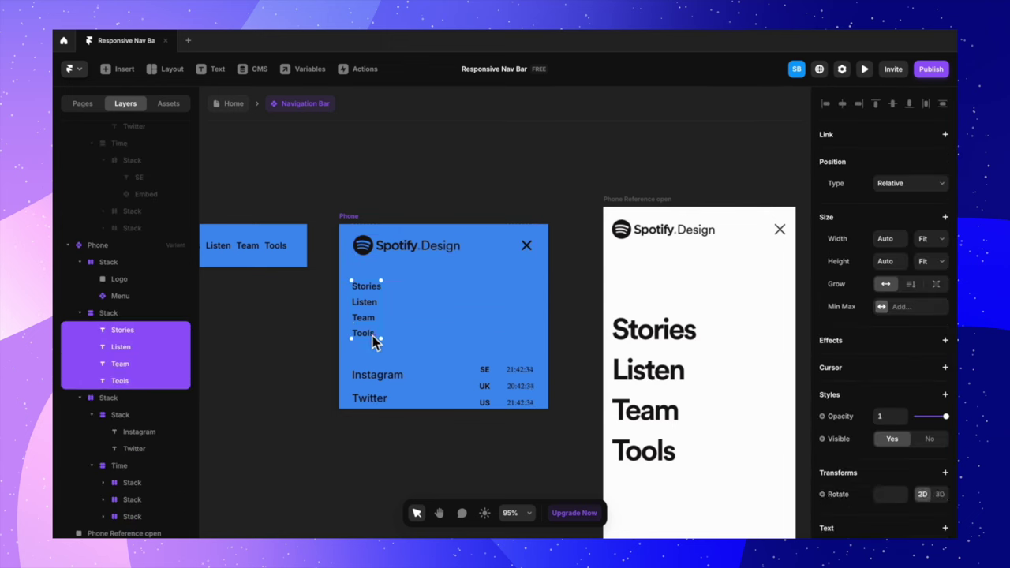
pyautogui.scroll(-5, 896, 394)
pyautogui.click(895, 384)
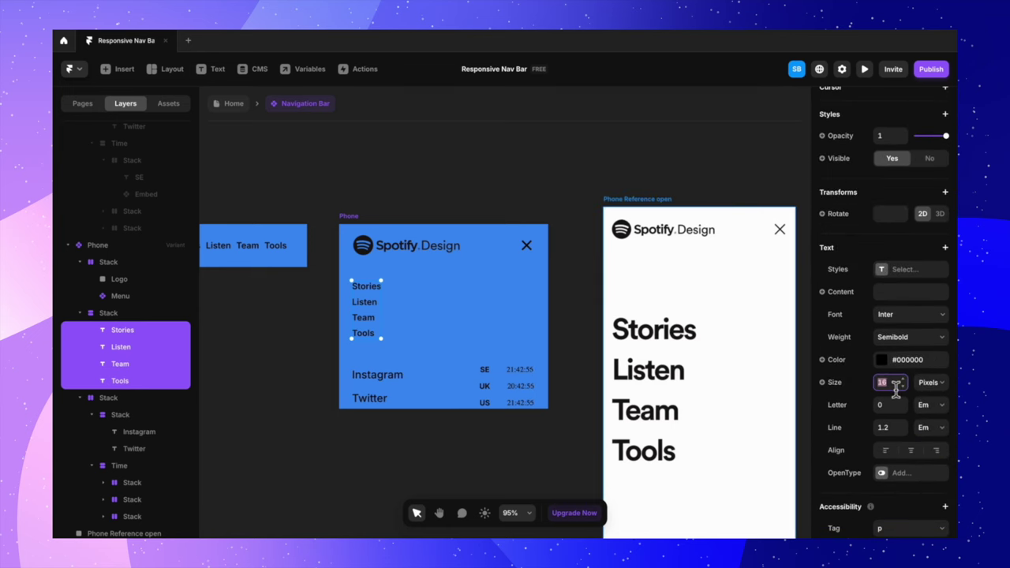
pyautogui.write('28')
pyautogui.click(896, 384)
pyautogui.write('36')
pyautogui.press('Return')
# Step: Make the four links Bold and raise their size to 42 px
pyautogui.click(920, 338)
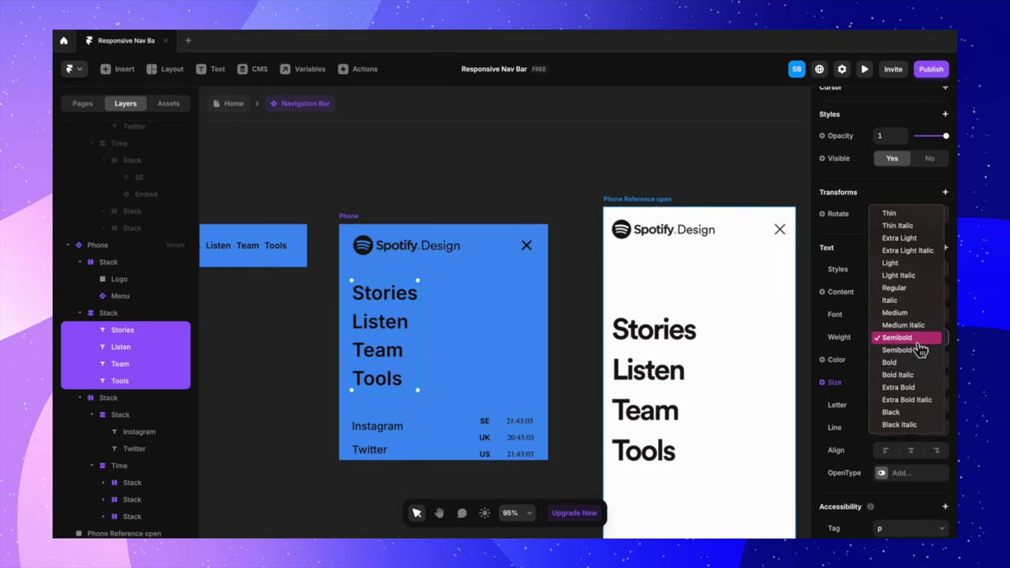
pyautogui.click(906, 361)
pyautogui.click(891, 383)
pyautogui.write('42')
pyautogui.press('Return')
pyautogui.scroll(-3, 694, 363)
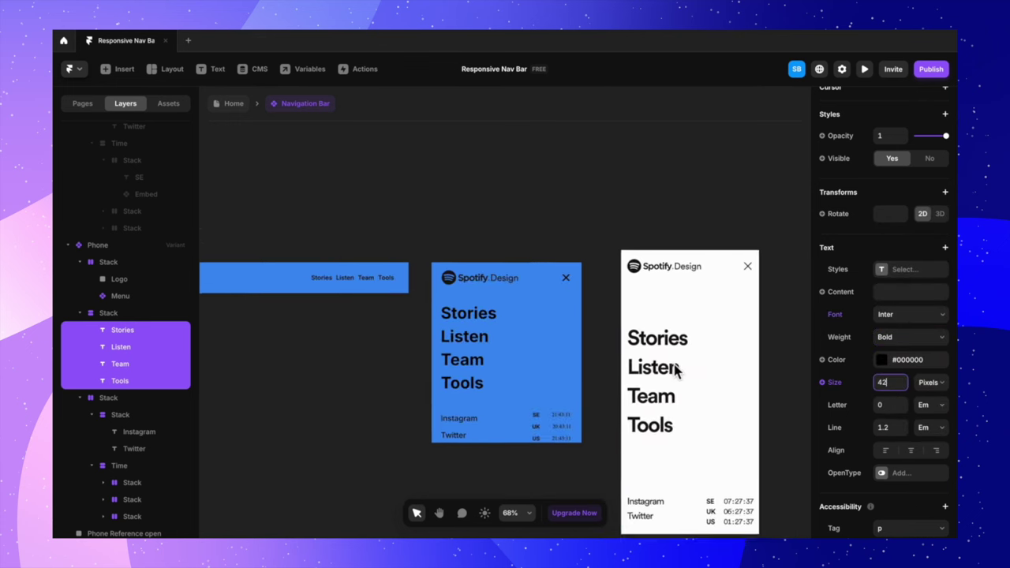
pyautogui.click(480, 372)
pyautogui.keyDown('shift'); pyautogui.click(494, 349); pyautogui.keyUp('shift')
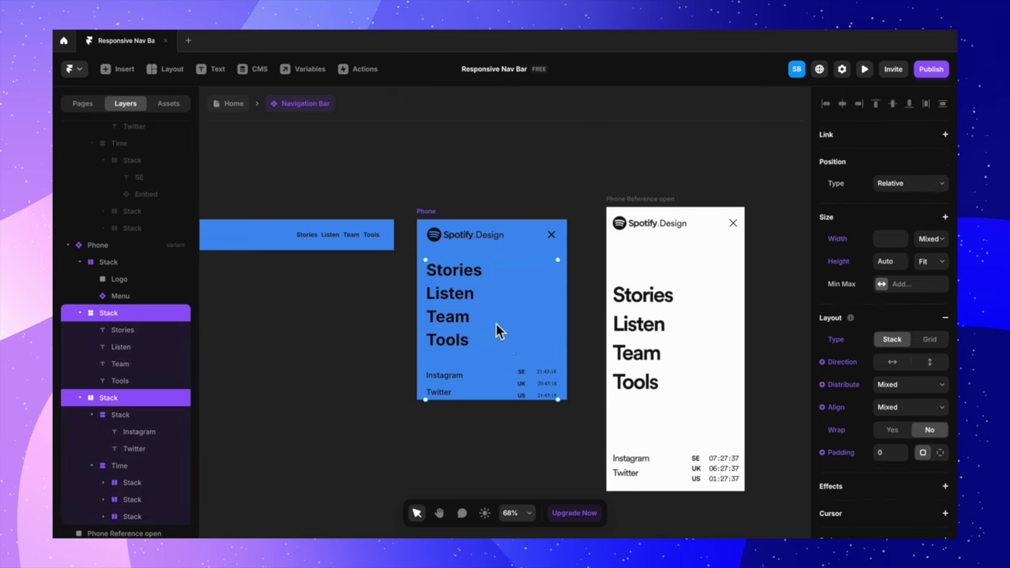
# Step: Wrap the links and social stacks in a new stack, links on top, with gap 200
pyautogui.rightClick(489, 374)
pyautogui.click(607, 472)
pyautogui.moveTo(510, 368); pyautogui.dragTo(514, 273)
pyautogui.click(499, 347)
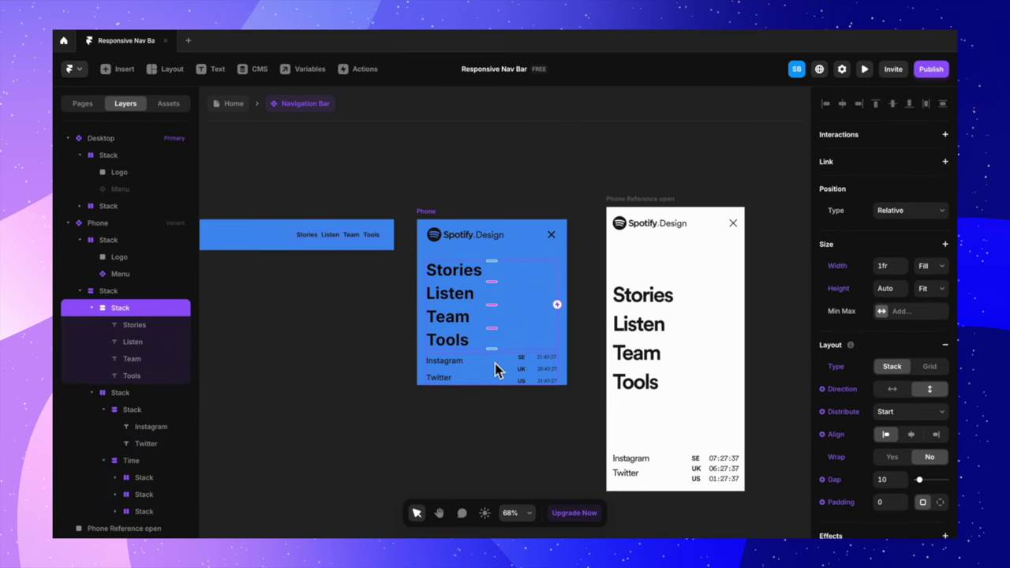
pyautogui.click(117, 290)
pyautogui.moveTo(498, 357); pyautogui.dragTo(496, 427)
pyautogui.click(888, 479)
pyautogui.write('200')
pyautogui.press('Return')
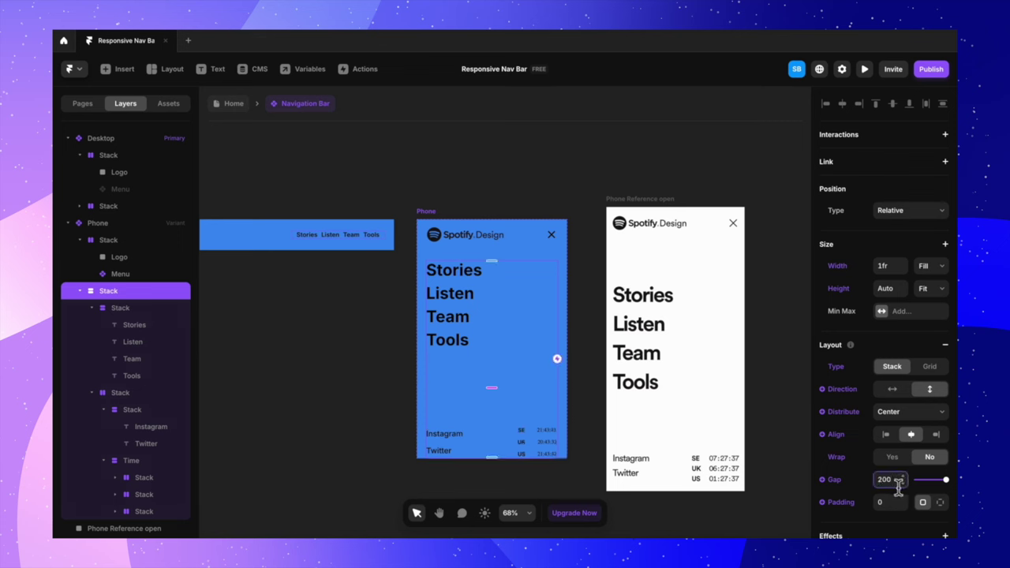
# Step: Increase the Phone frame's bottom padding
pyautogui.click(413, 429)
pyautogui.click(434, 370)
pyautogui.moveTo(495, 466); pyautogui.dragTo(495, 483)
pyautogui.click(358, 438)
# Step: Set Instagram and Twitter to size 22 and their stack gap to 12
pyautogui.click(445, 446)
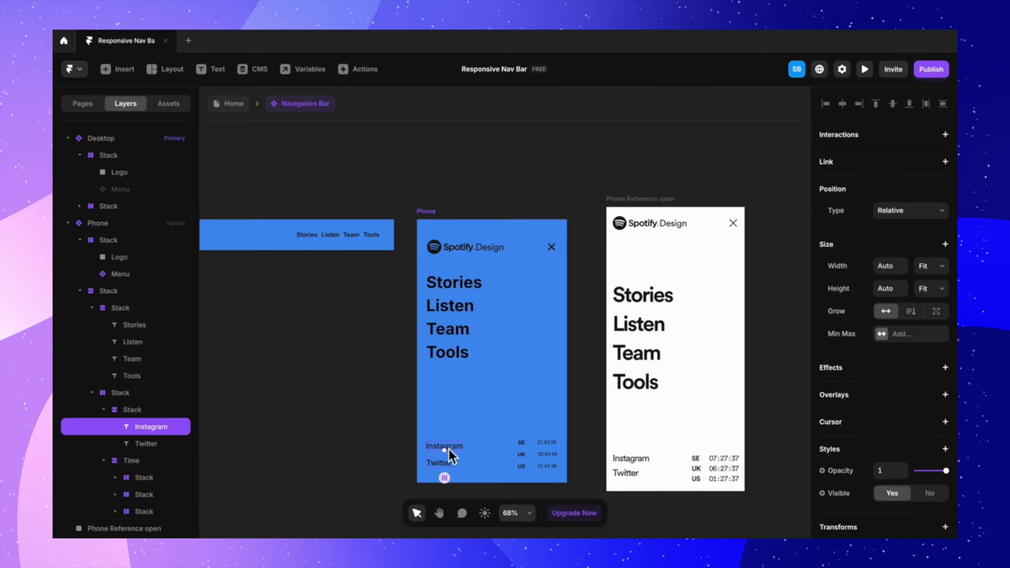
pyautogui.keyDown('shift'); pyautogui.click(439, 463); pyautogui.keyUp('shift')
pyautogui.scroll(-4, 884, 355)
pyautogui.click(908, 433)
pyautogui.click(888, 478)
pyautogui.write('22')
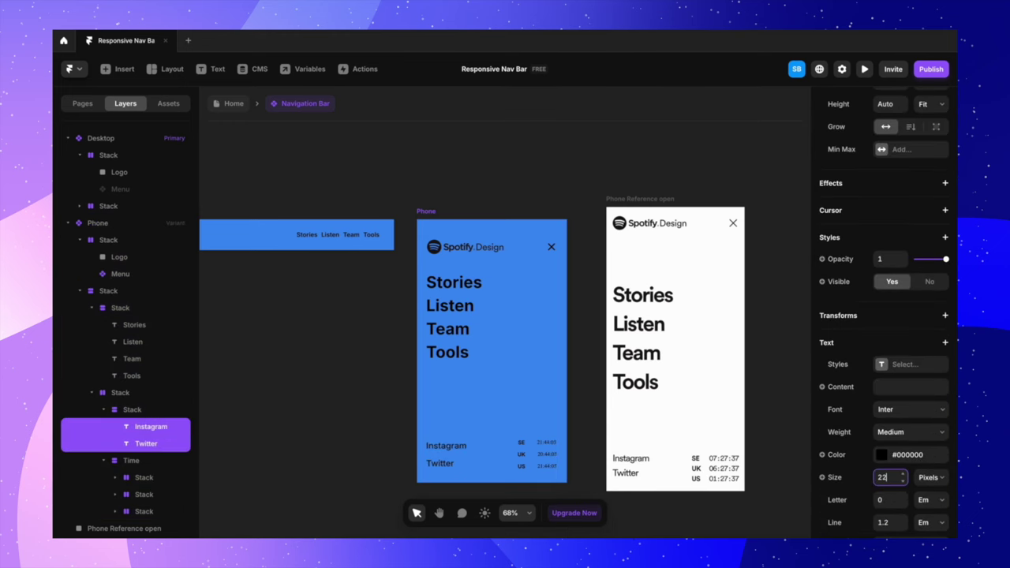
pyautogui.scroll(3, 443, 457)
pyautogui.scroll(-2, 555, 388)
pyautogui.press('Escape')
pyautogui.click(886, 419)
pyautogui.write('12')
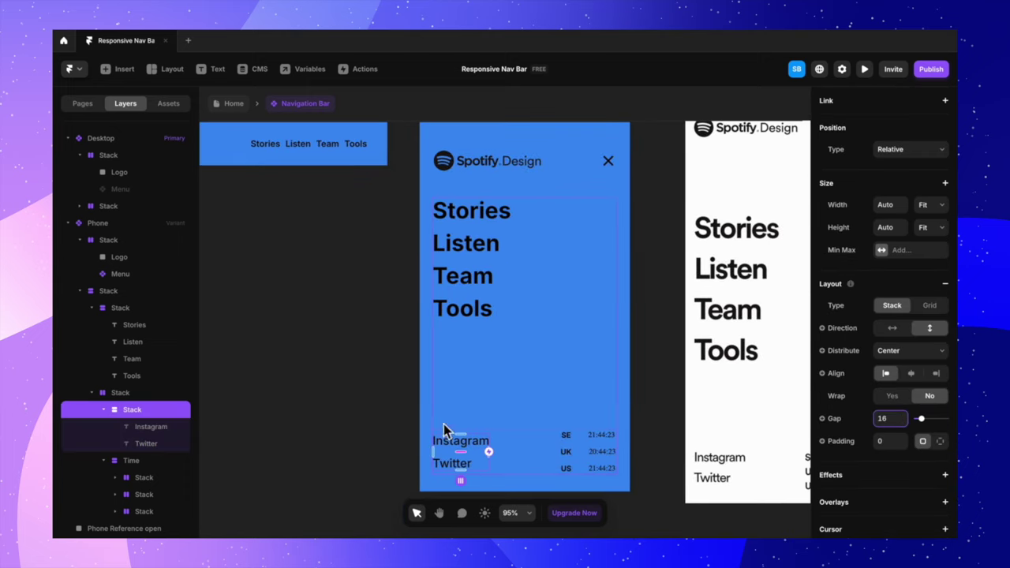
# Step: Reduce the gap in the Time stack of clock rows
pyautogui.scroll(-1, 445, 429)
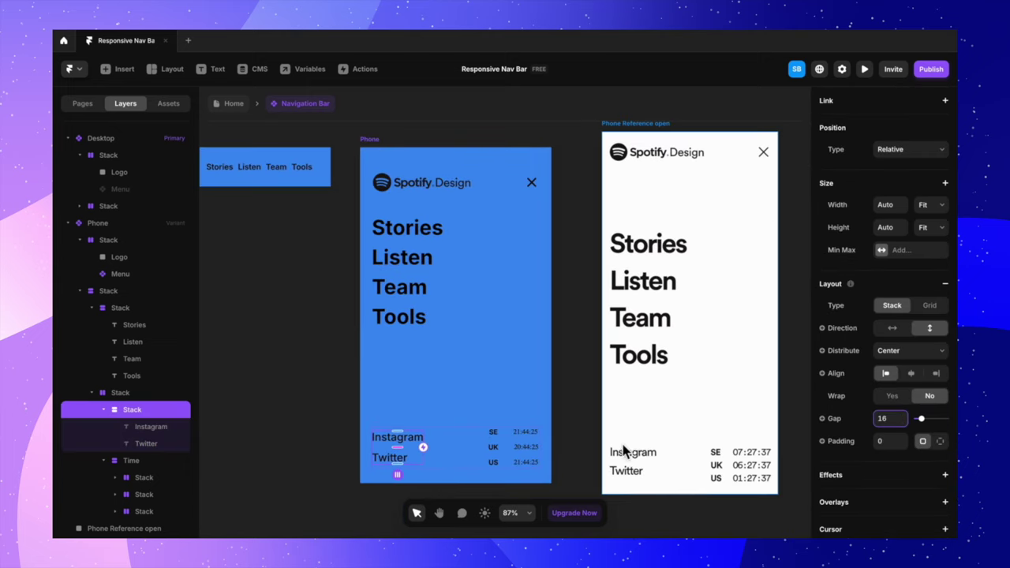
pyautogui.click(506, 453)
pyautogui.click(885, 450)
pyautogui.press('Down')
pyautogui.press('Down')
pyautogui.press('Down')
pyautogui.press('Down')
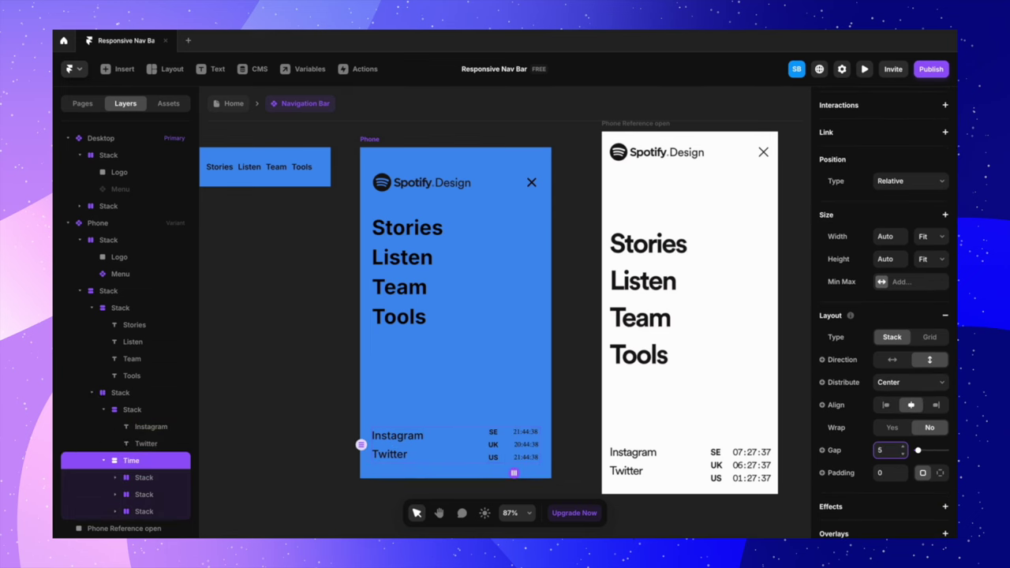
# Step: Set the Phone frame's top padding to 12
pyautogui.click(574, 412)
pyautogui.click(461, 181)
pyautogui.click(499, 173)
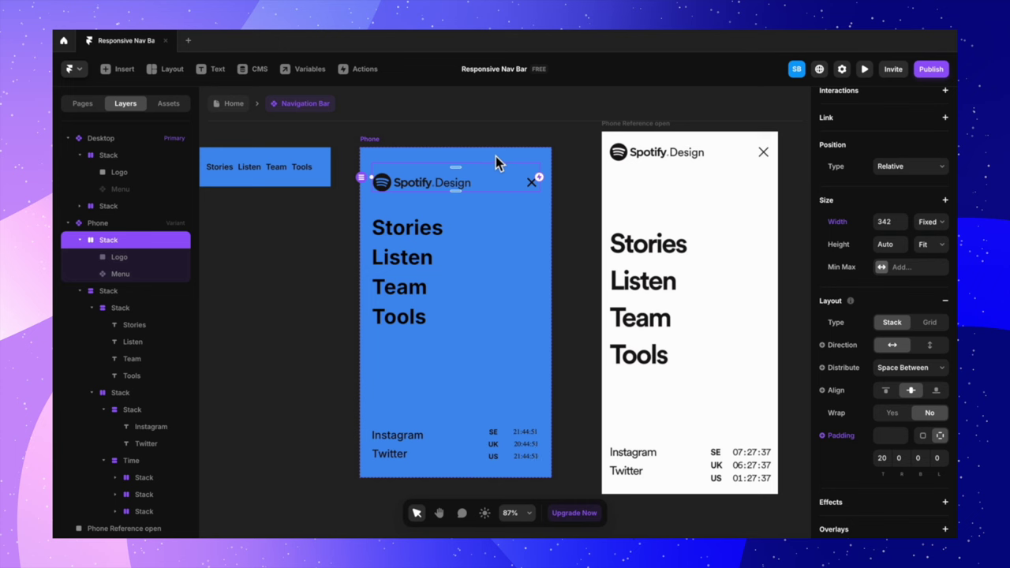
pyautogui.click(383, 138)
pyautogui.click(887, 424)
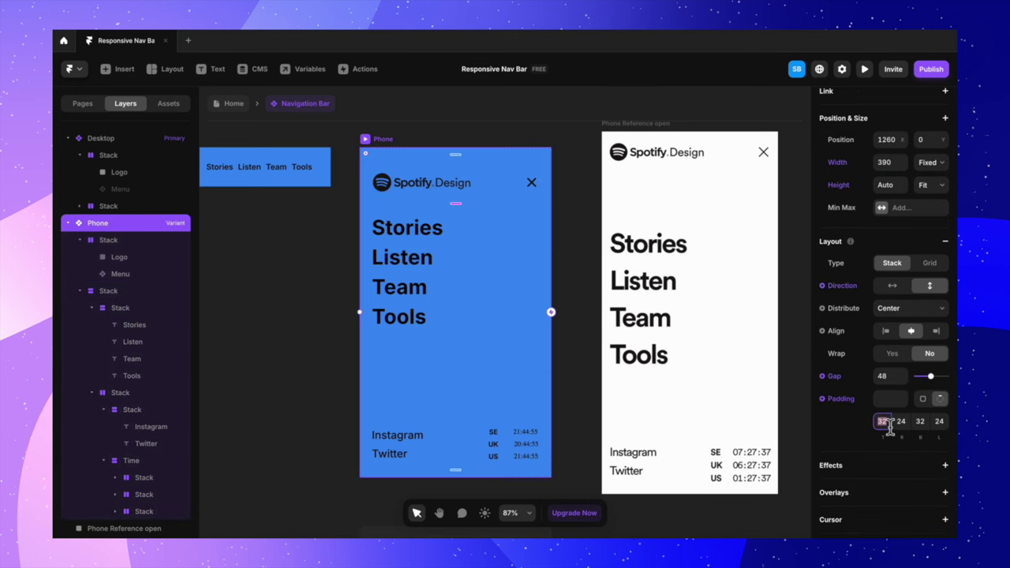
pyautogui.write('20')
pyautogui.press('BackSpace')
pyautogui.press('BackSpace')
pyautogui.write('12')
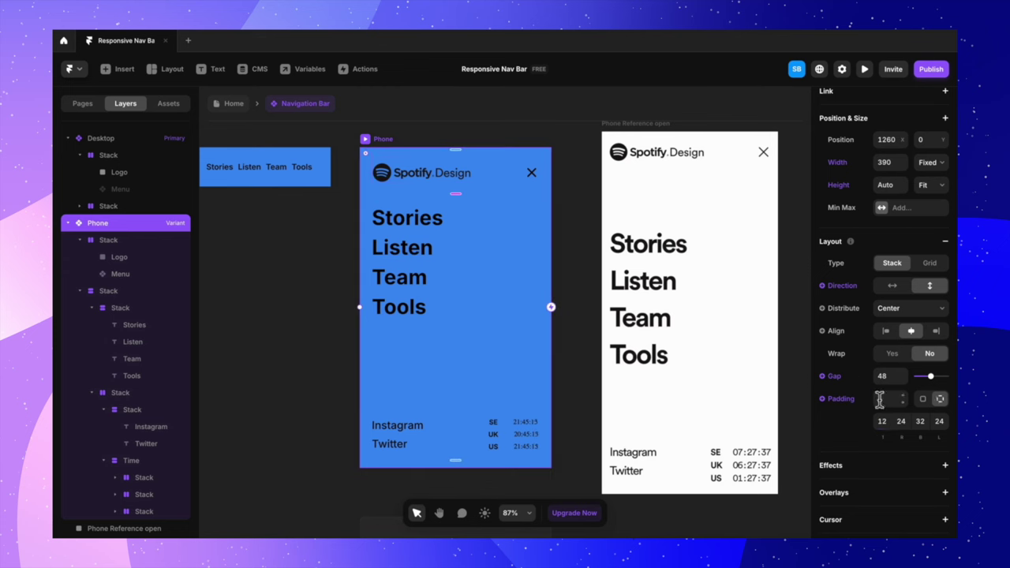
pyautogui.scroll(-4, 880, 399)
# Step: Give the Phone frame a white fill
pyautogui.click(889, 489)
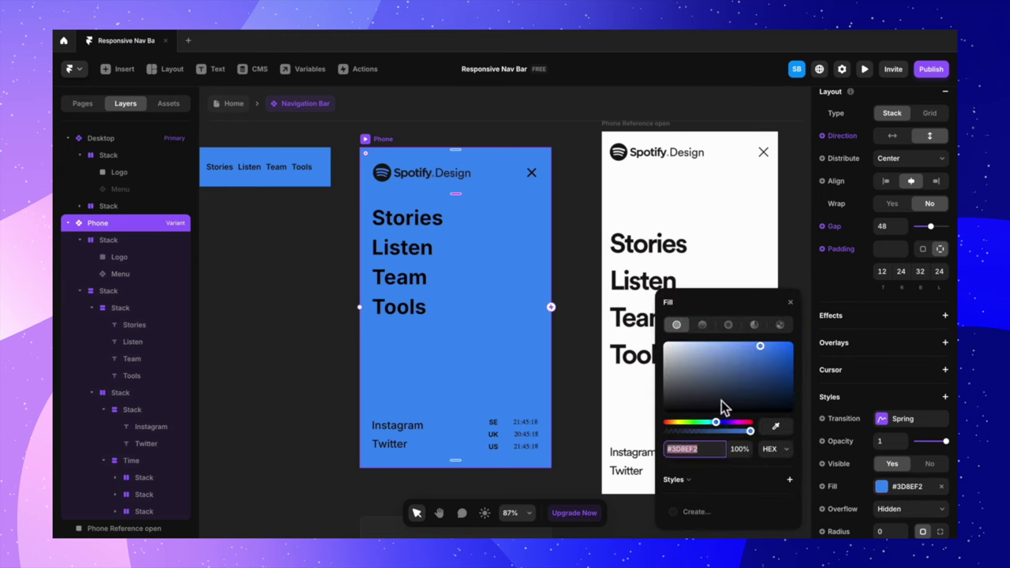
pyautogui.moveTo(721, 413); pyautogui.dragTo(659, 325)
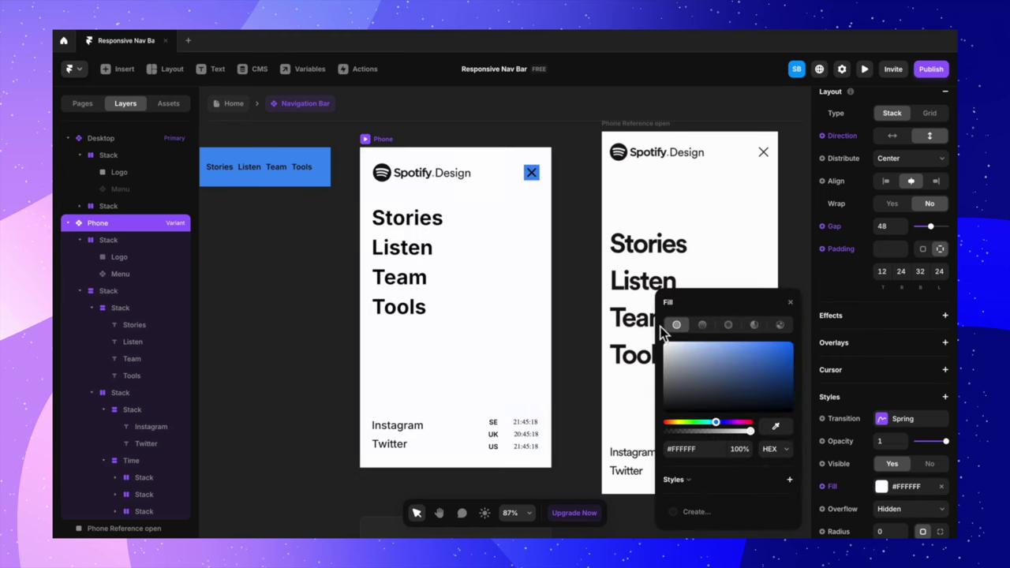
pyautogui.click(532, 172)
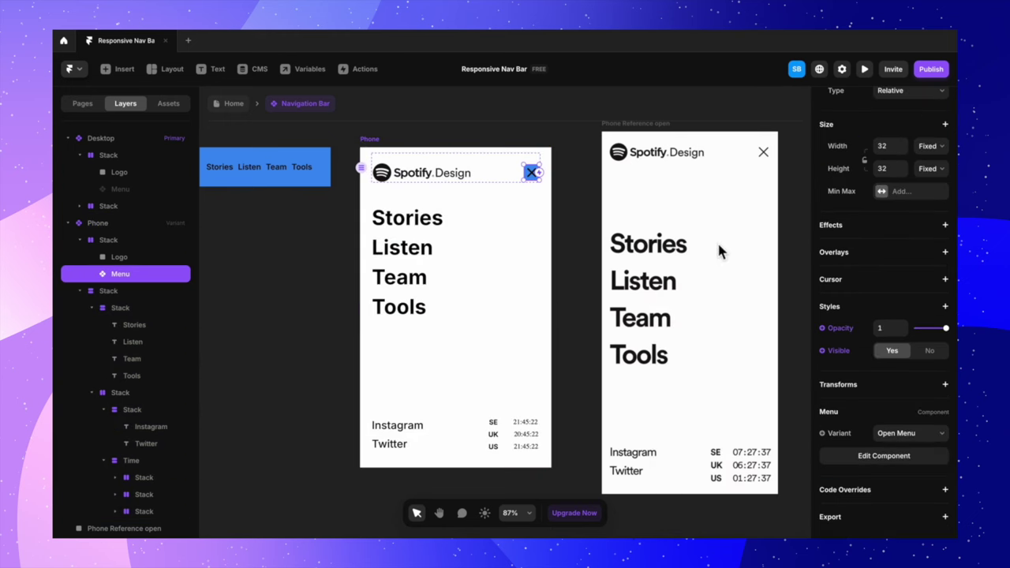
# Step: Remove the blue fill from the Menu component's Closed Menu variant, then return to Navigation Bar
pyautogui.doubleClick(530, 174)
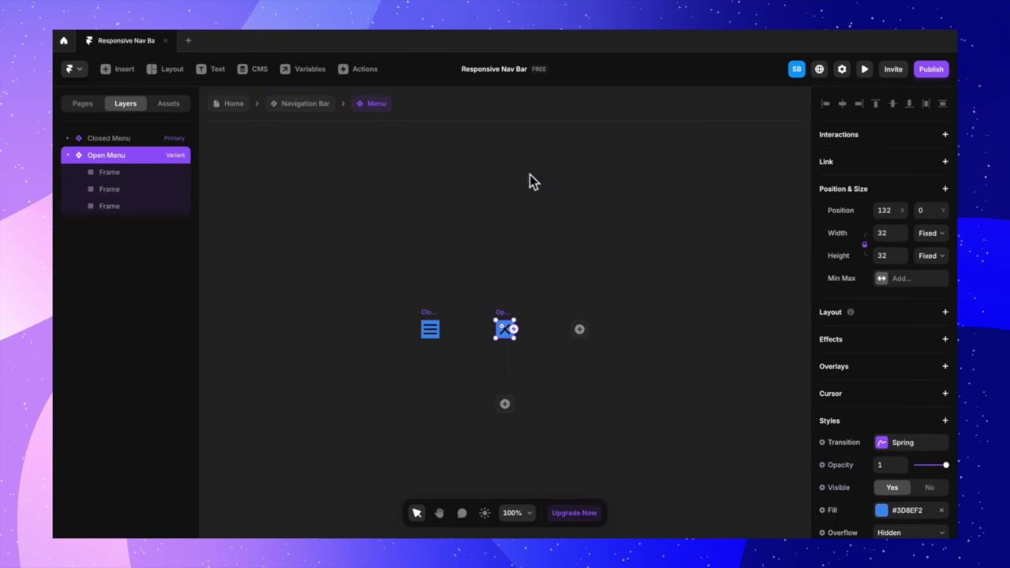
pyautogui.click(431, 311)
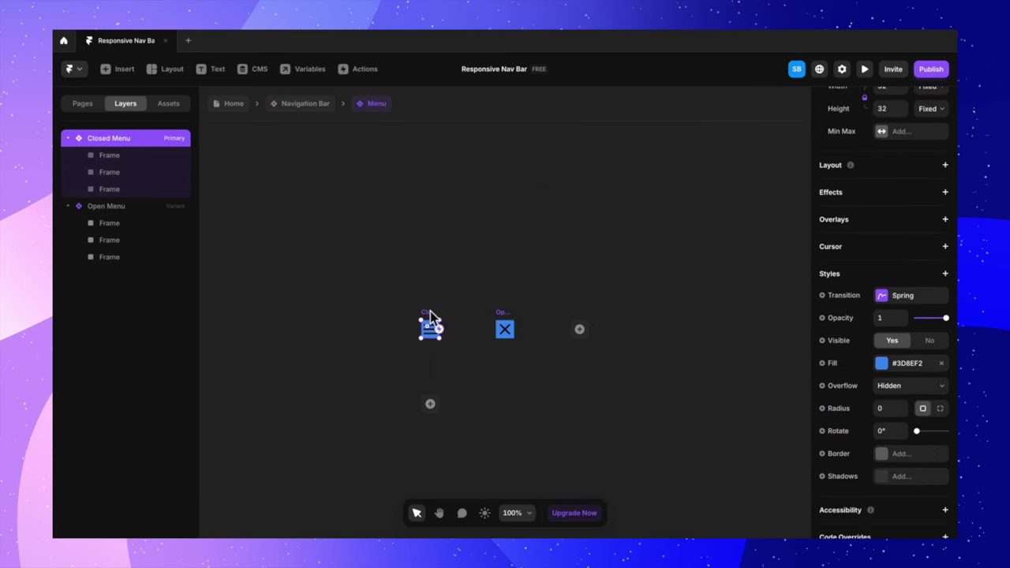
pyautogui.click(944, 365)
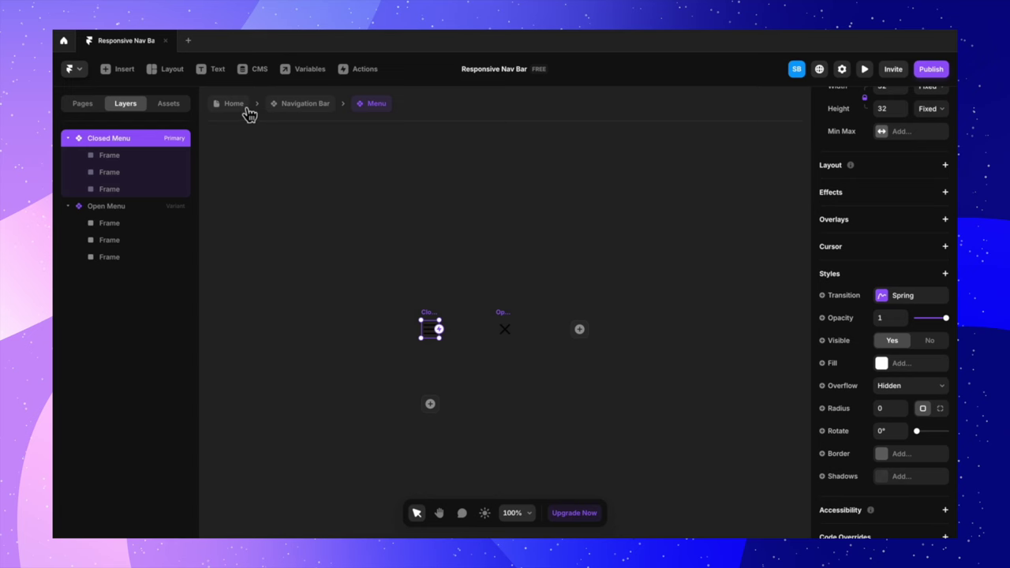
pyautogui.click(298, 113)
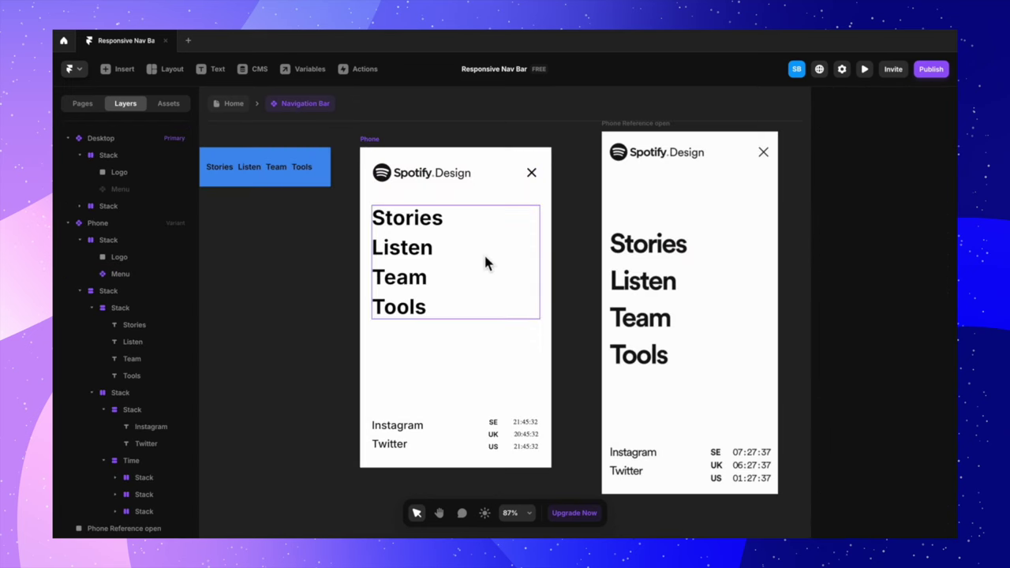
pyautogui.click(427, 221)
# Step: Set the Stories, Listen, Team and Tools nav texts to 52 px
pyautogui.keyDown('shift'); pyautogui.click(422, 253); pyautogui.keyUp('shift')
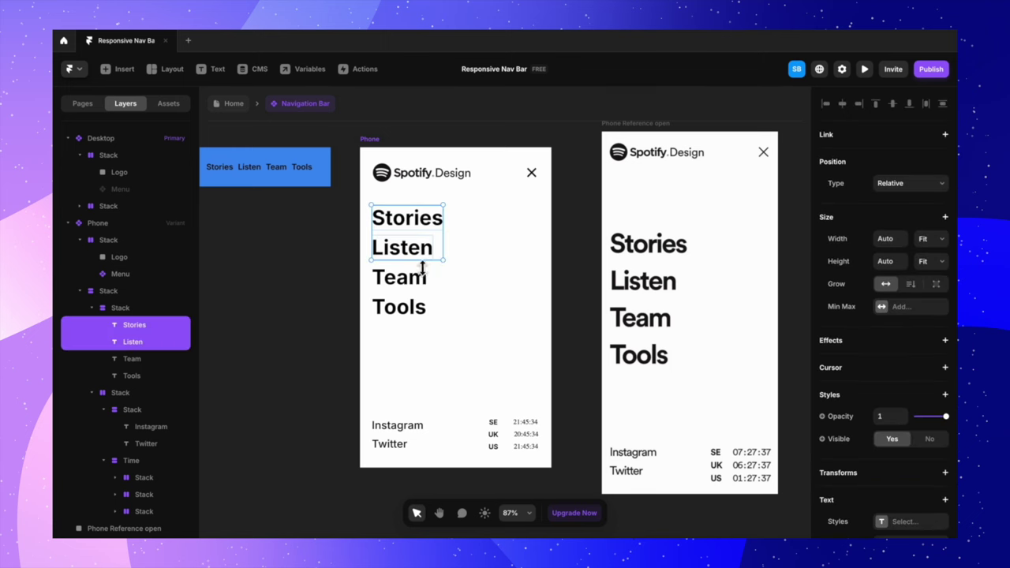
pyautogui.keyDown('shift'); pyautogui.click(416, 282); pyautogui.keyUp('shift')
pyautogui.keyDown('shift'); pyautogui.click(417, 308); pyautogui.keyUp('shift')
pyautogui.scroll(-4, 839, 382)
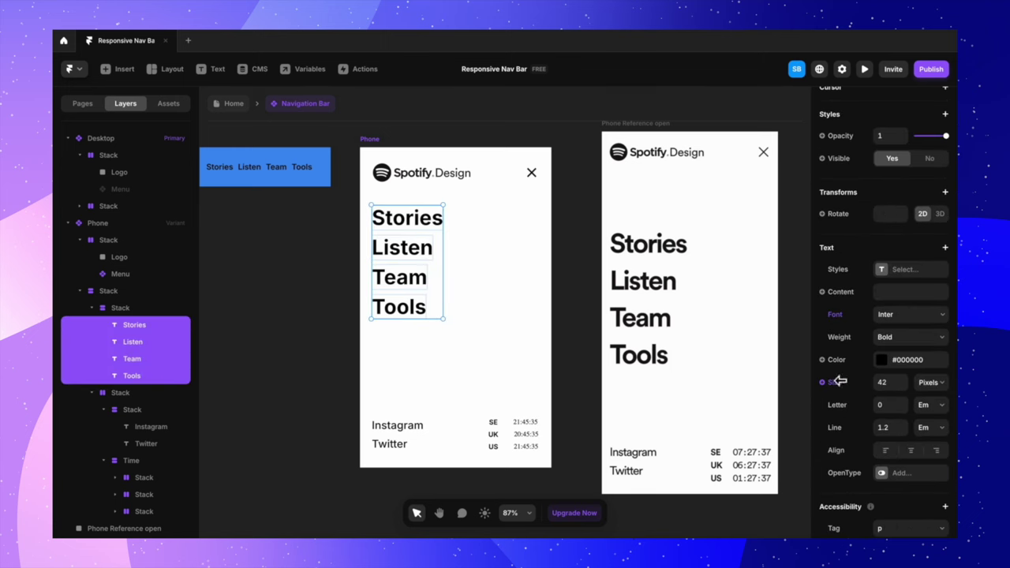
pyautogui.click(892, 383)
pyautogui.write('52')
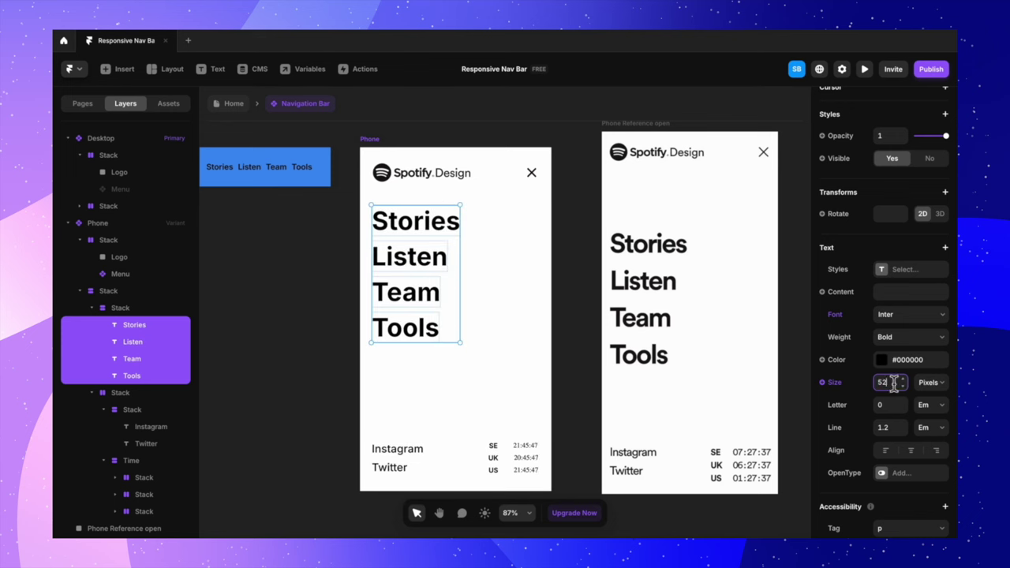
# Step: Set the gap between the nav texts to 12
pyautogui.click(475, 305)
pyautogui.click(896, 481)
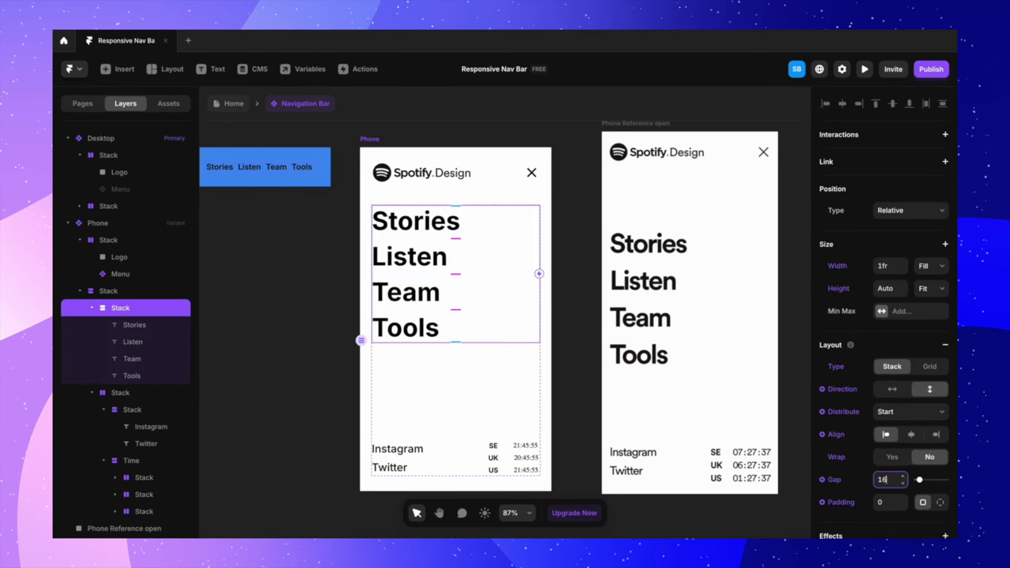
pyautogui.write('12')
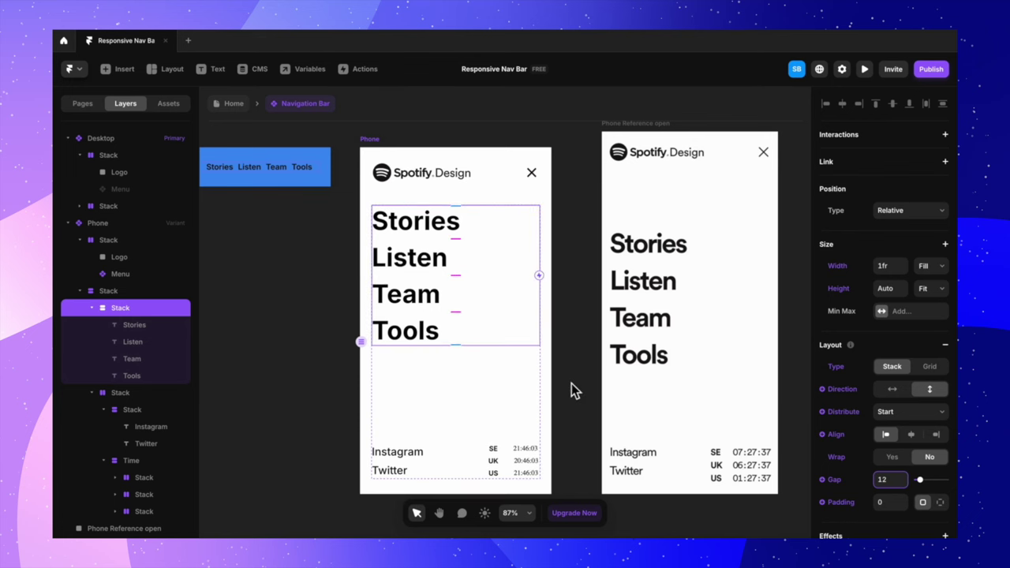
pyautogui.click(575, 390)
pyautogui.scroll(-3, 552, 387)
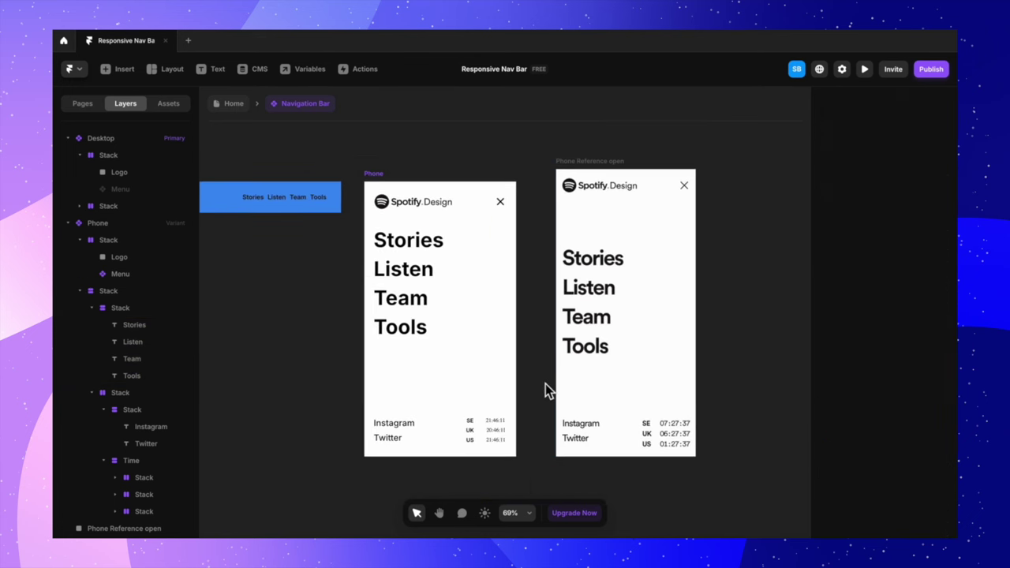
# Step: Rename the Phone variant to 'Phone Open'
pyautogui.click(380, 180)
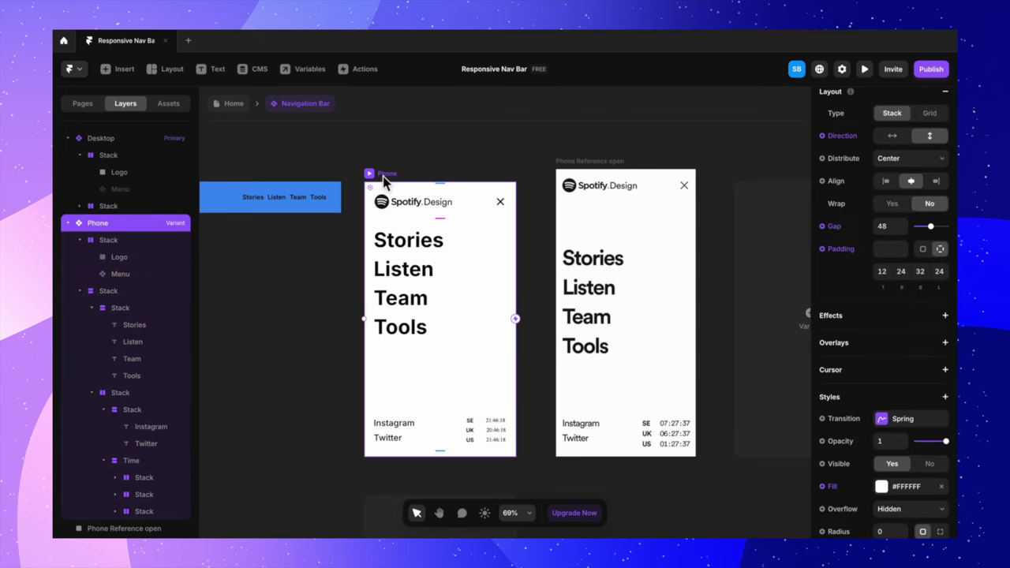
pyautogui.doubleClick(99, 223)
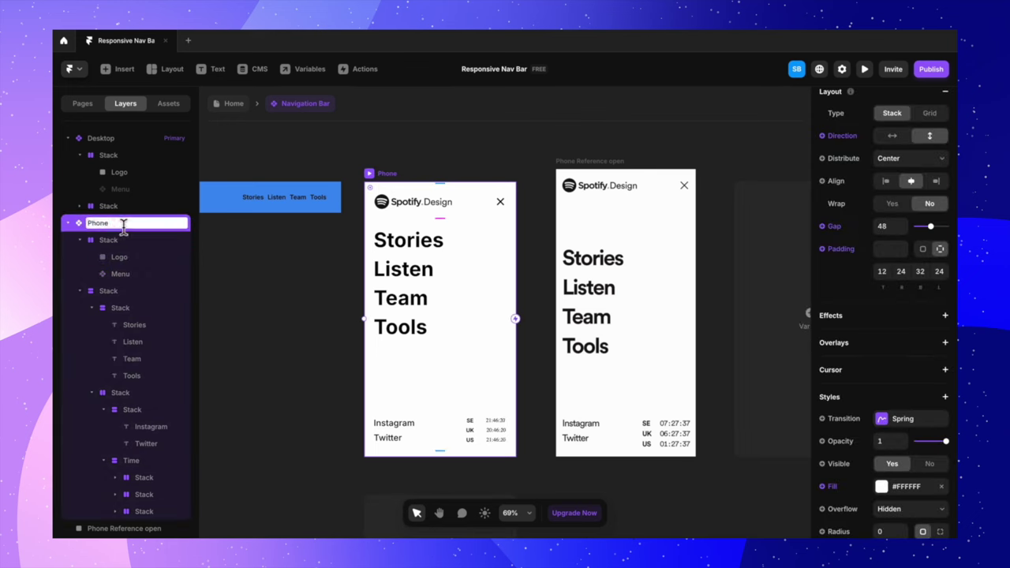
pyautogui.write('Open')
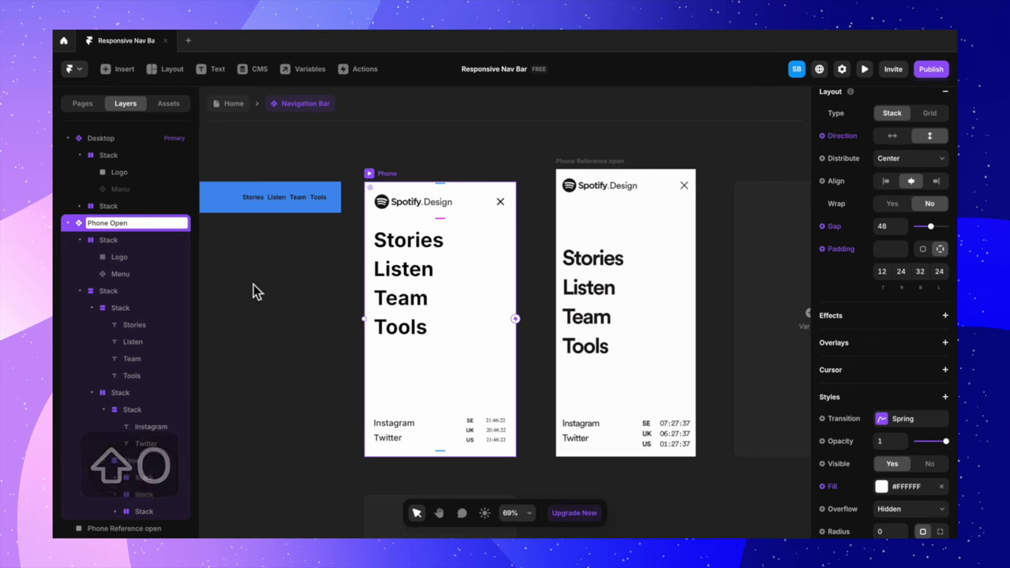
pyautogui.click(261, 294)
# Step: Shift the reference mockup further right and duplicate the Phone Open variant
pyautogui.hscroll(2, 275, 298)
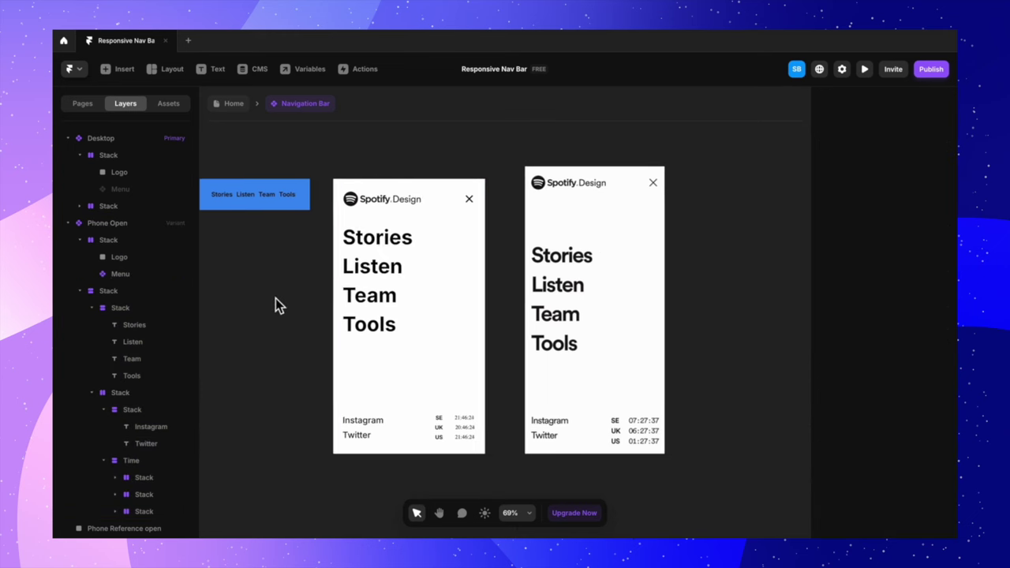
pyautogui.scroll(-3, 598, 172)
pyautogui.moveTo(568, 165); pyautogui.dragTo(715, 175)
pyautogui.click(618, 210)
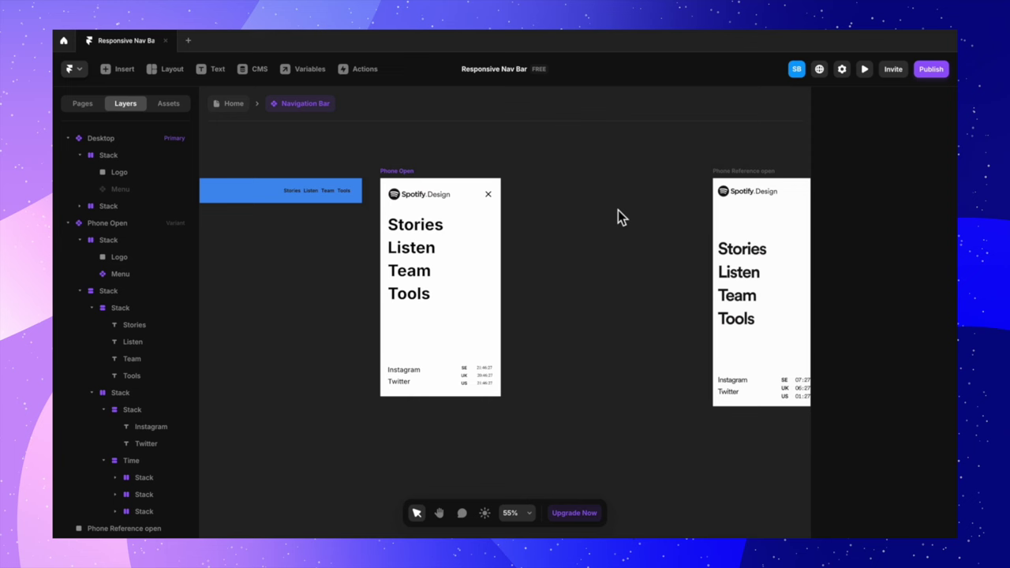
pyautogui.click(401, 174)
pyautogui.press('super+d')
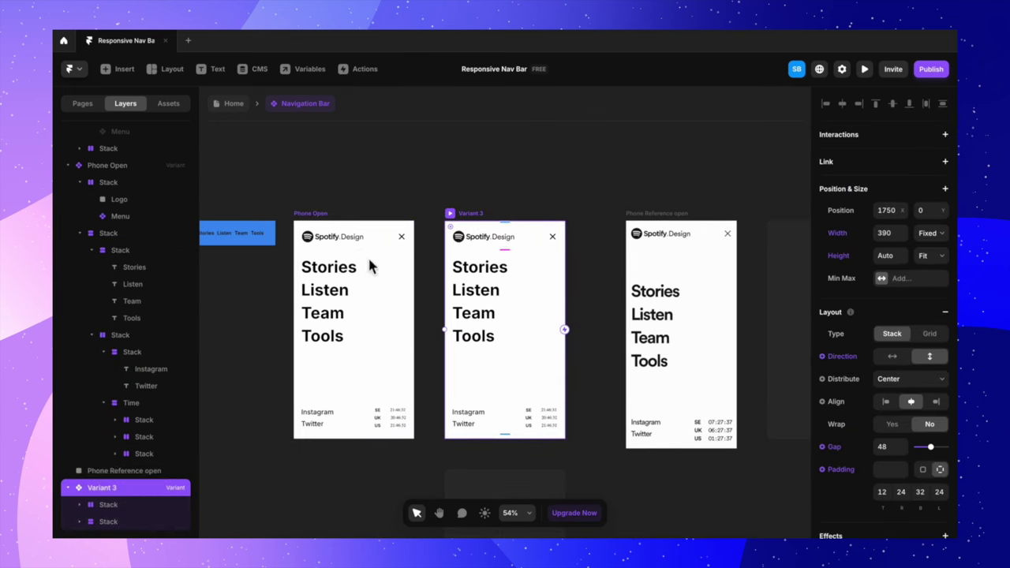
# Step: Rename the duplicated Variant 3 layer to 'Phone Close'
pyautogui.doubleClick(116, 488)
pyautogui.write('P')
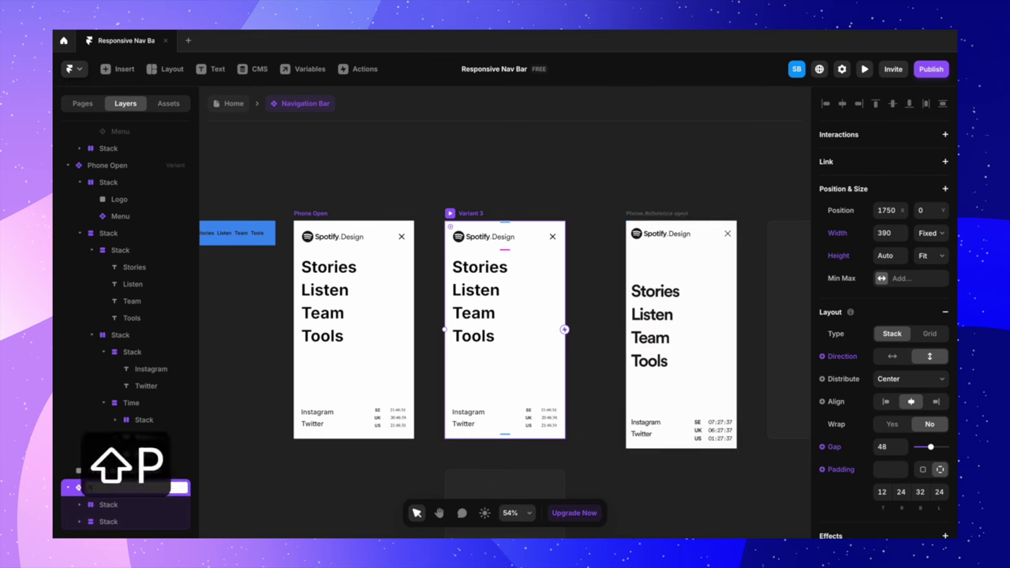
pyautogui.write('hone Close')
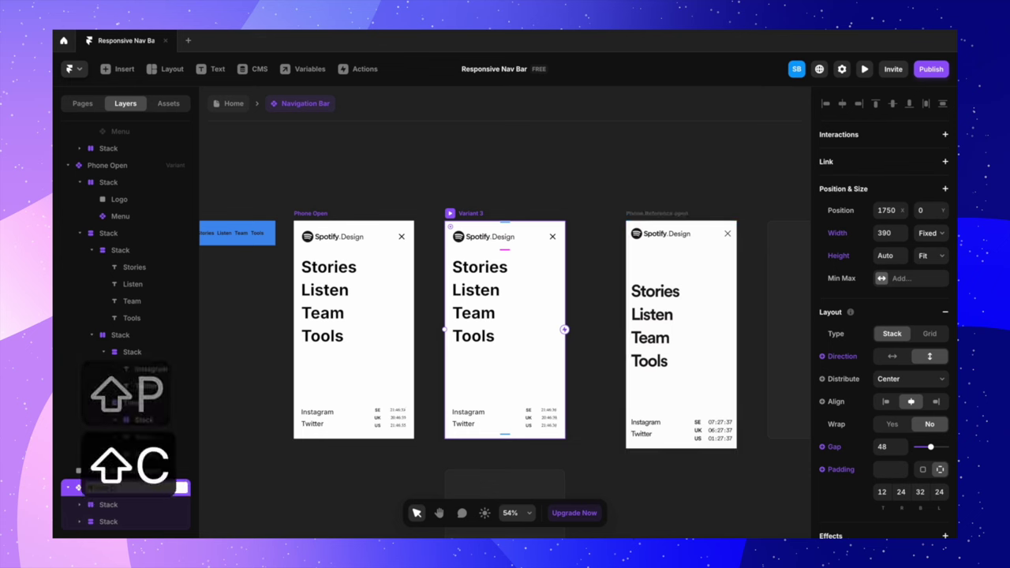
pyautogui.click(264, 487)
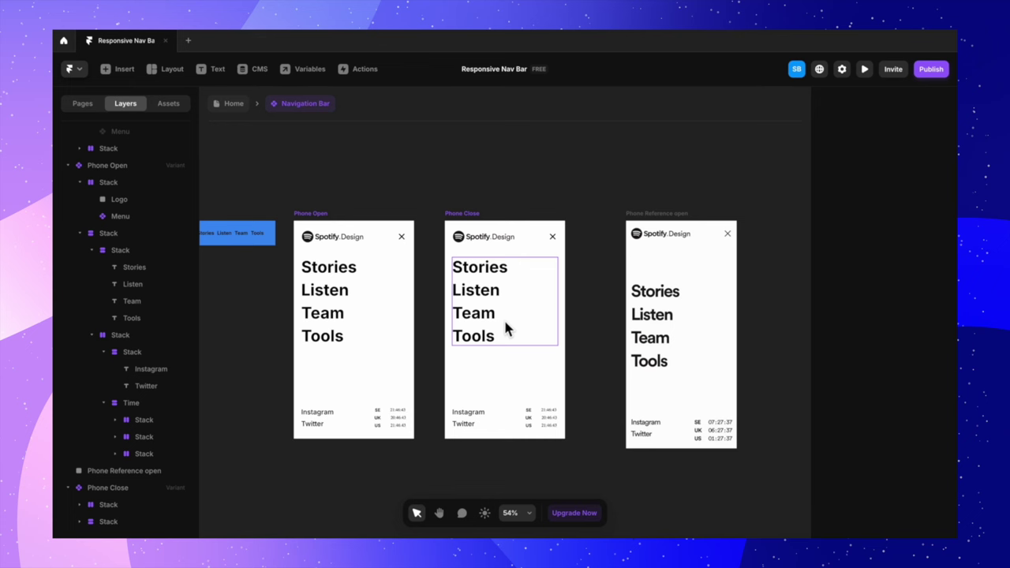
# Step: Fade the nav and social link stacks in Phone Close to 0 opacity and hide them
pyautogui.click(487, 338)
pyautogui.click(546, 308)
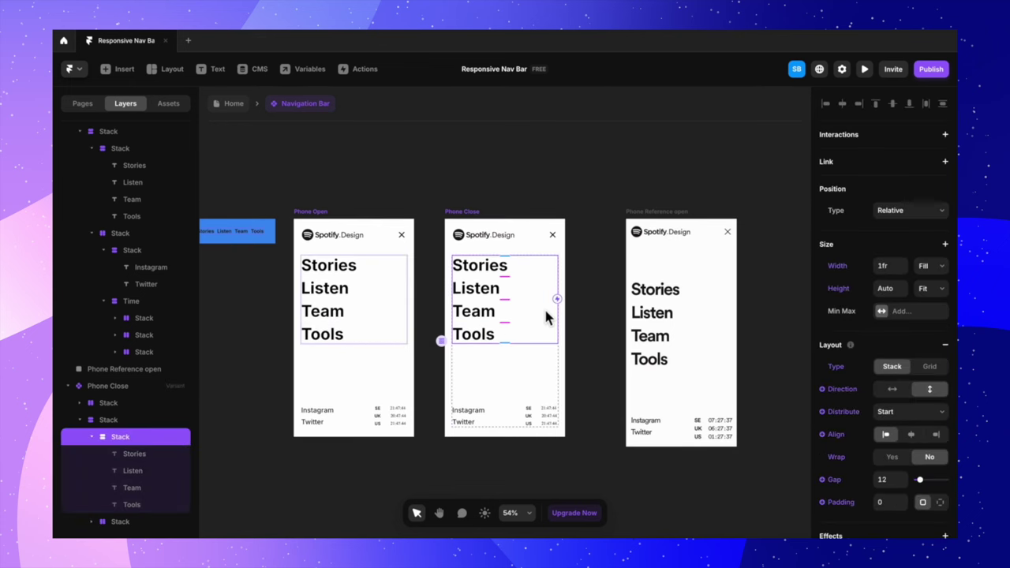
pyautogui.scroll(-3, 891, 413)
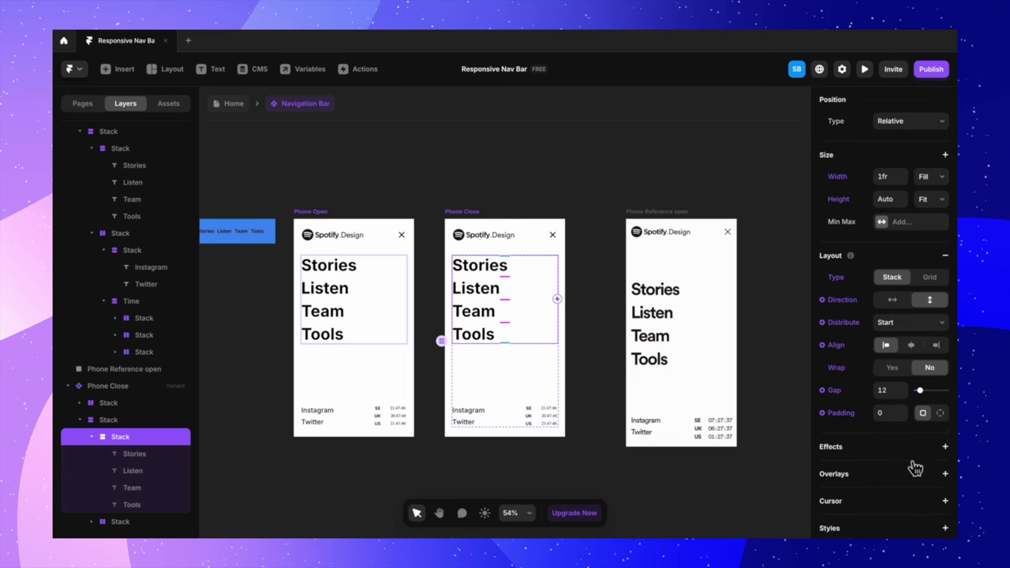
pyautogui.scroll(-4, 932, 440)
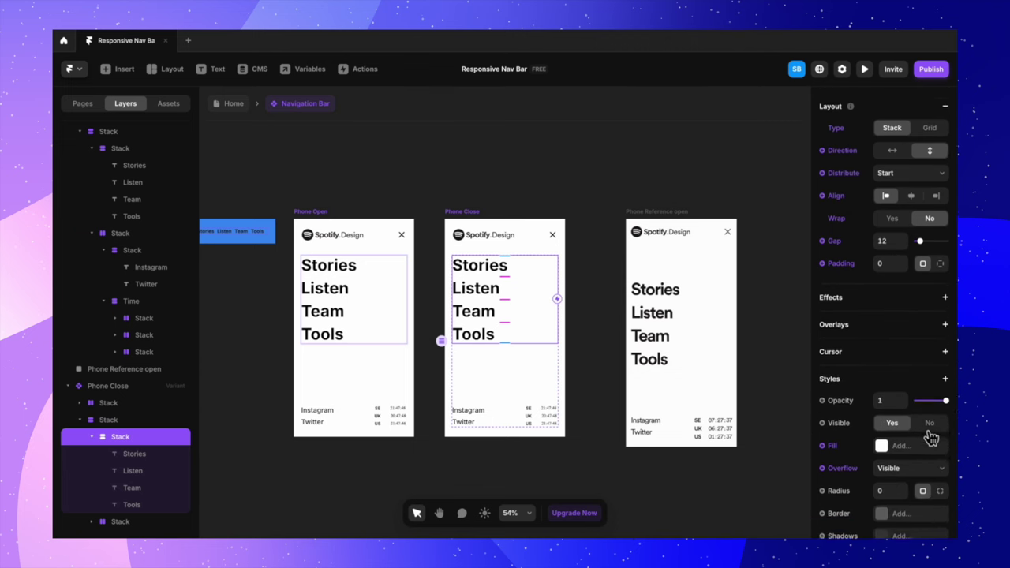
pyautogui.scroll(-3, 932, 438)
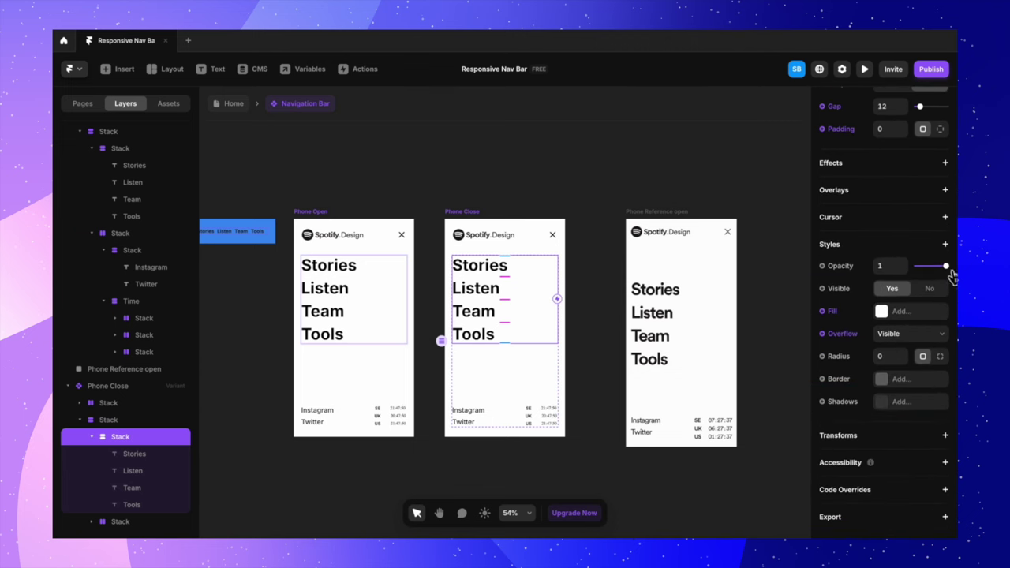
pyautogui.moveTo(951, 275); pyautogui.dragTo(916, 267)
pyautogui.click(498, 422)
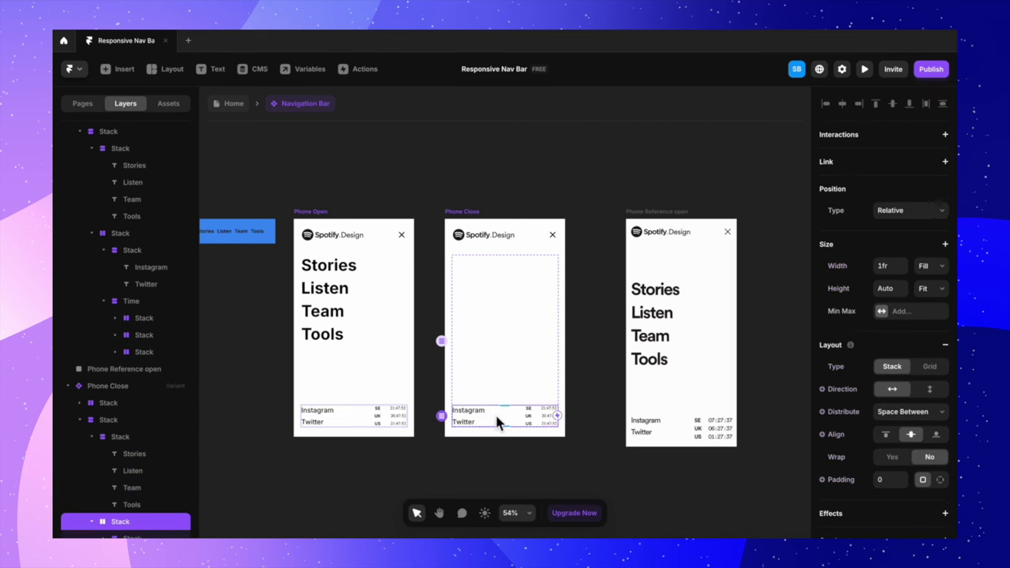
pyautogui.scroll(-5, 936, 424)
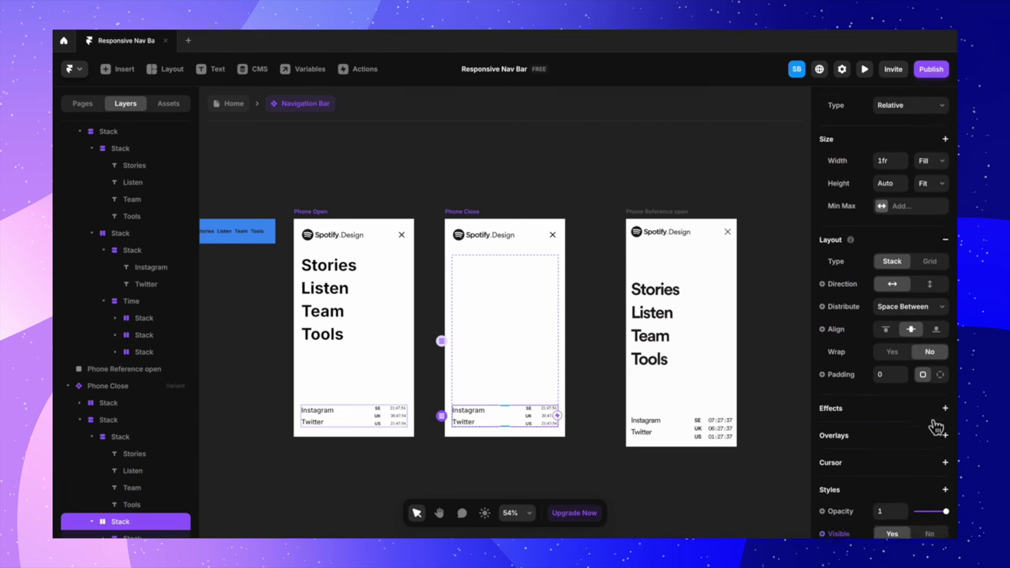
pyautogui.moveTo(951, 446); pyautogui.dragTo(830, 451)
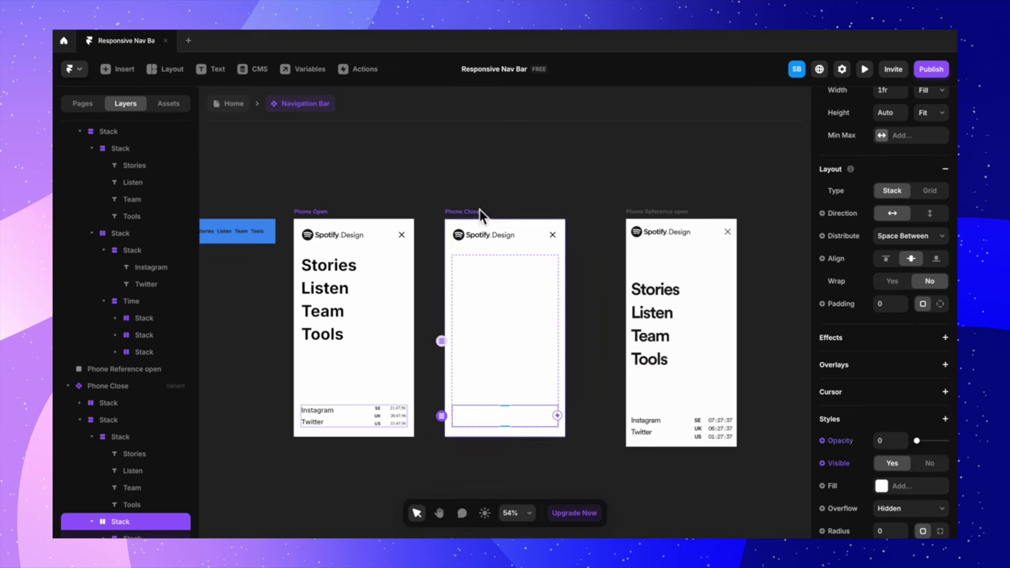
pyautogui.click(552, 411)
pyautogui.click(929, 439)
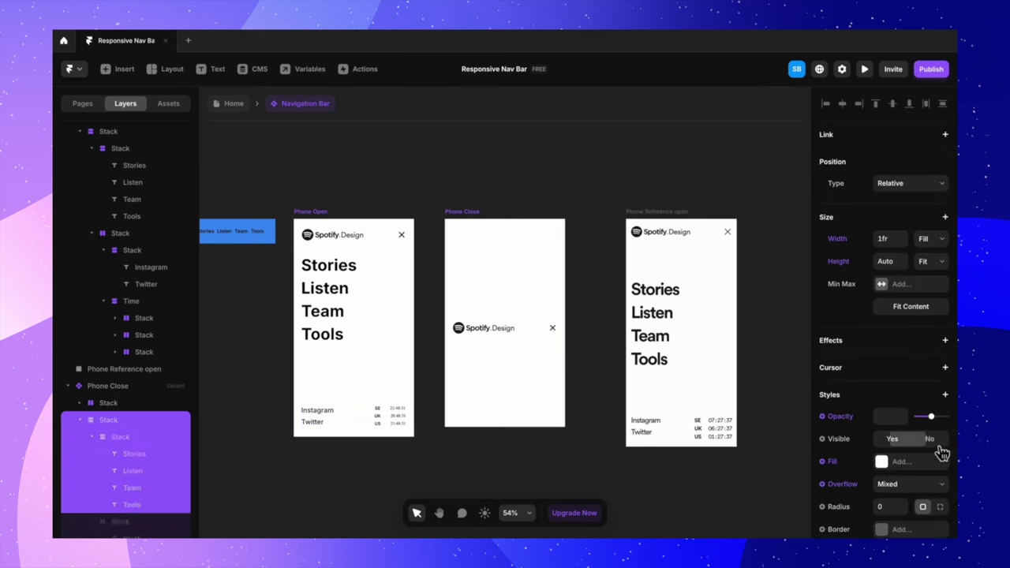
# Step: Set the Phone Close frame's content distribution to Start
pyautogui.click(513, 331)
pyautogui.click(447, 209)
pyautogui.click(447, 211)
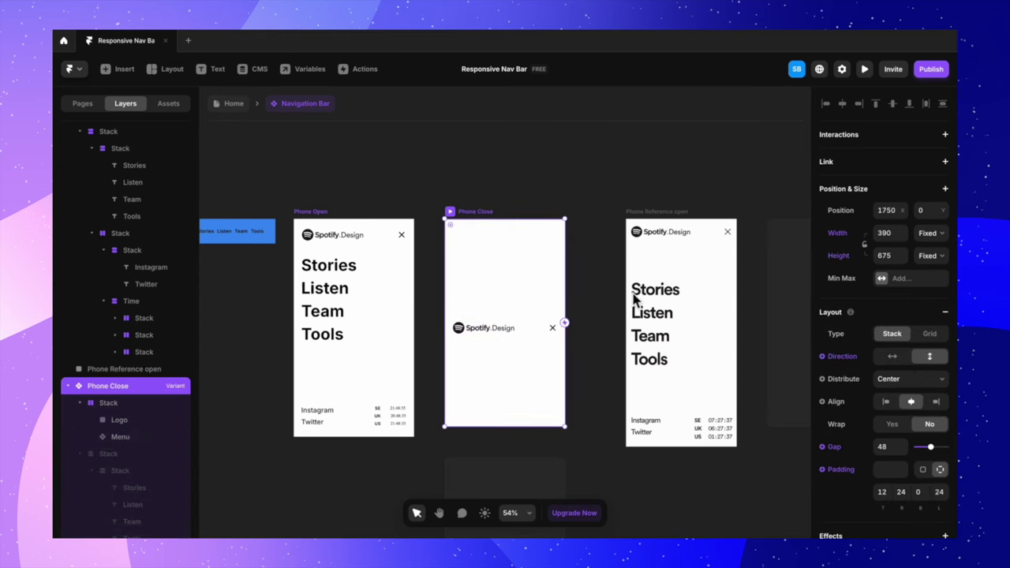
pyautogui.click(912, 379)
pyautogui.click(895, 365)
# Step: Shrink the Phone Close frame to a 100 px tall bar
pyautogui.click(607, 249)
pyautogui.click(451, 211)
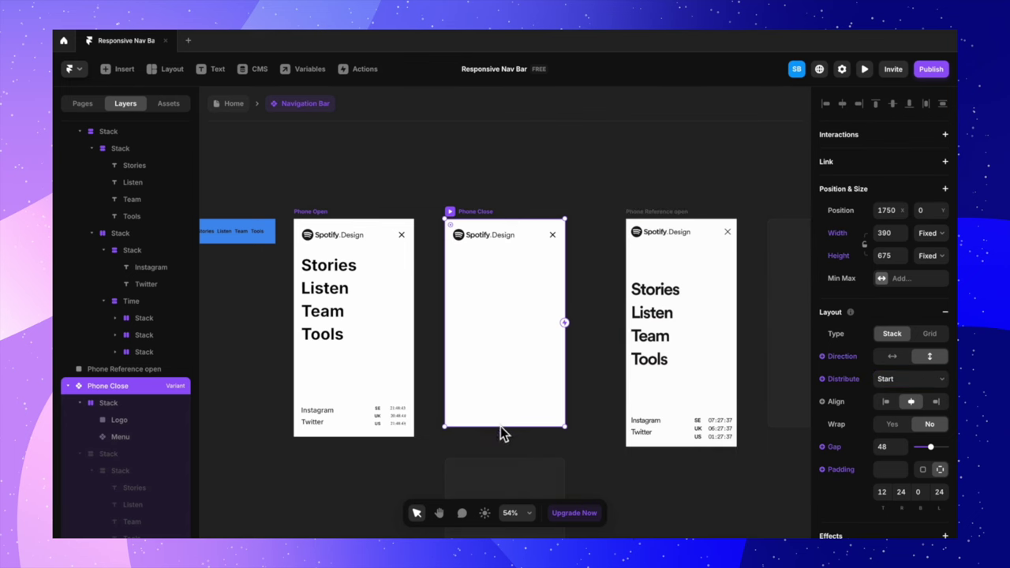
pyautogui.moveTo(544, 424); pyautogui.dragTo(546, 252)
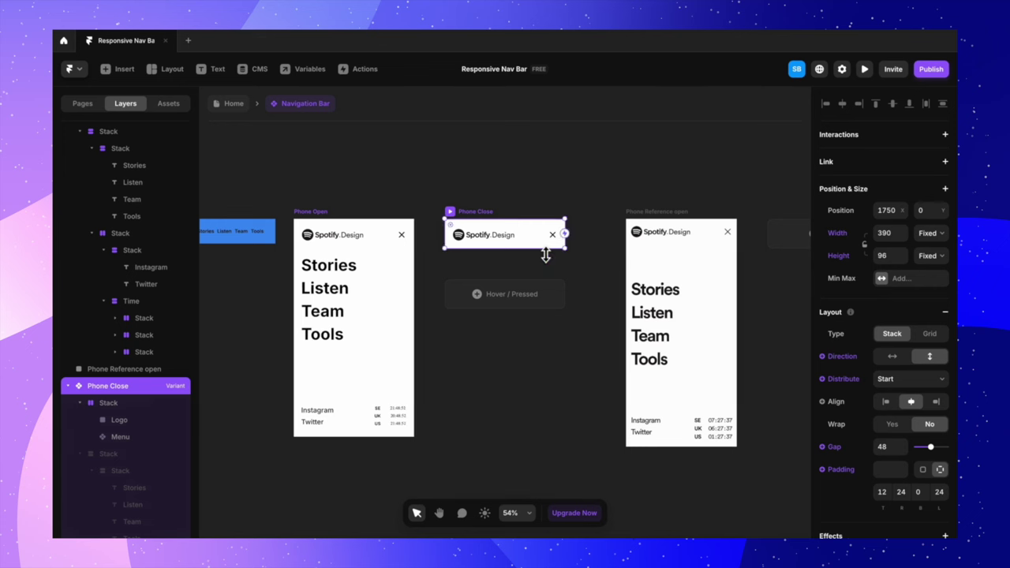
pyautogui.click(897, 256)
pyautogui.press('Return')
pyautogui.click(530, 387)
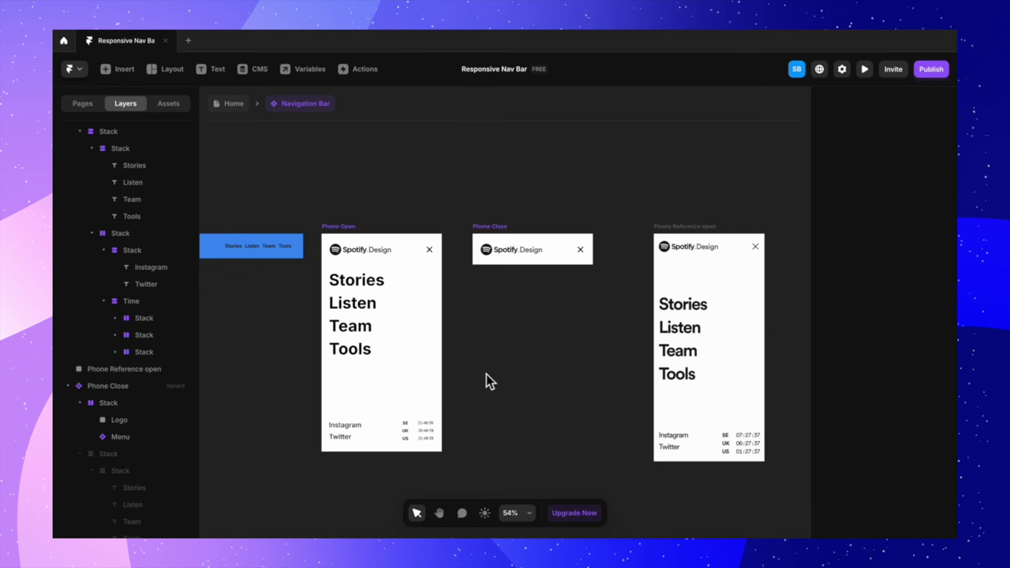
# Step: Switch the Phone Close menu instance from Open Menu to the Closed Menu hamburger
pyautogui.click(578, 275)
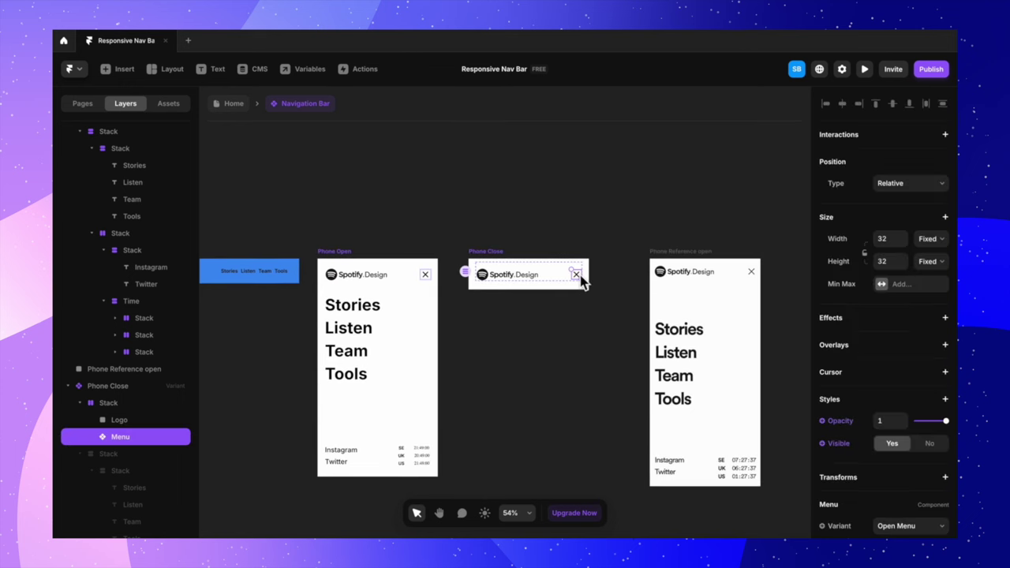
pyautogui.scroll(-3, 847, 382)
pyautogui.click(929, 436)
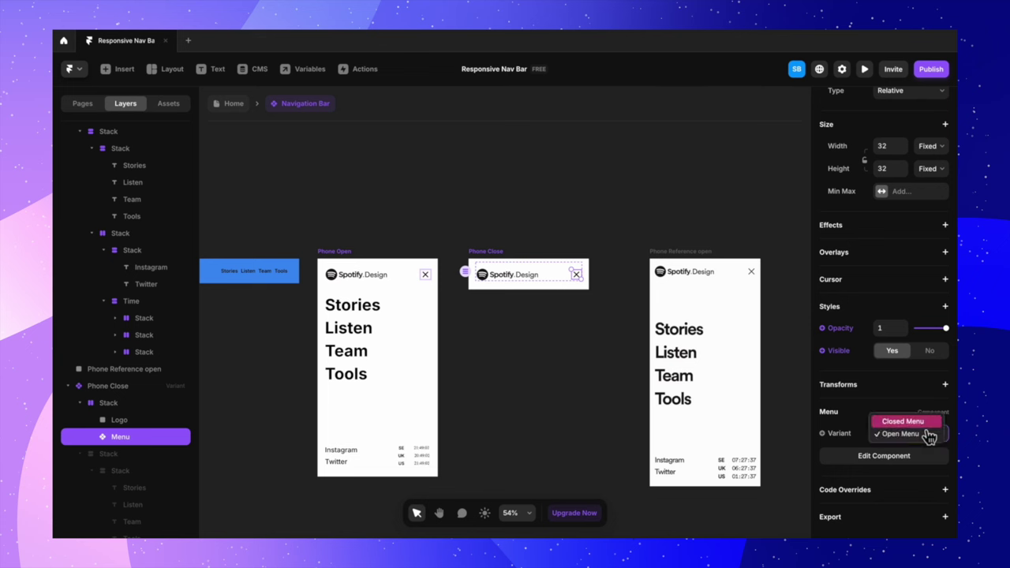
pyautogui.click(903, 421)
pyautogui.click(565, 341)
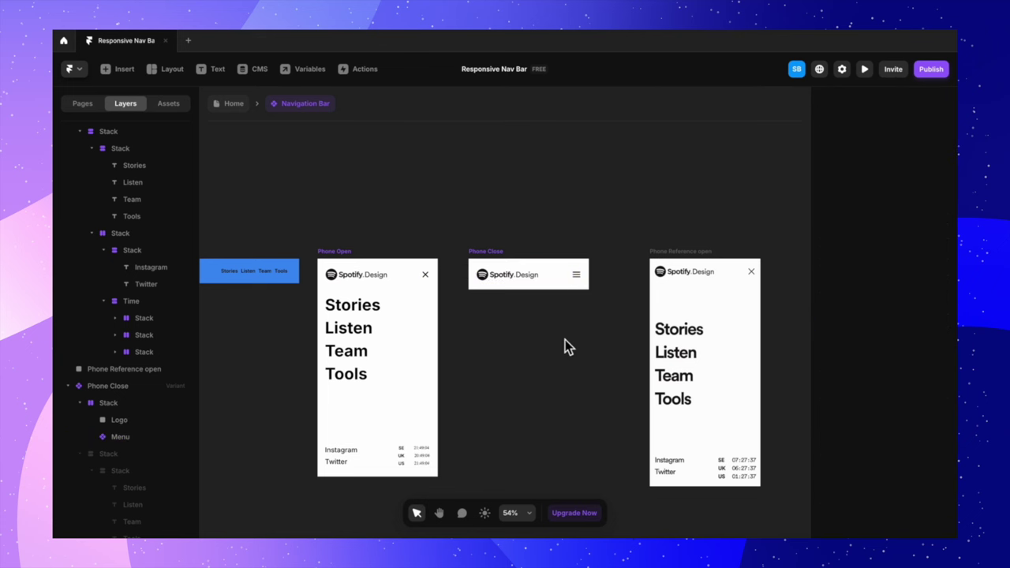
pyautogui.hscroll(-3, 565, 340)
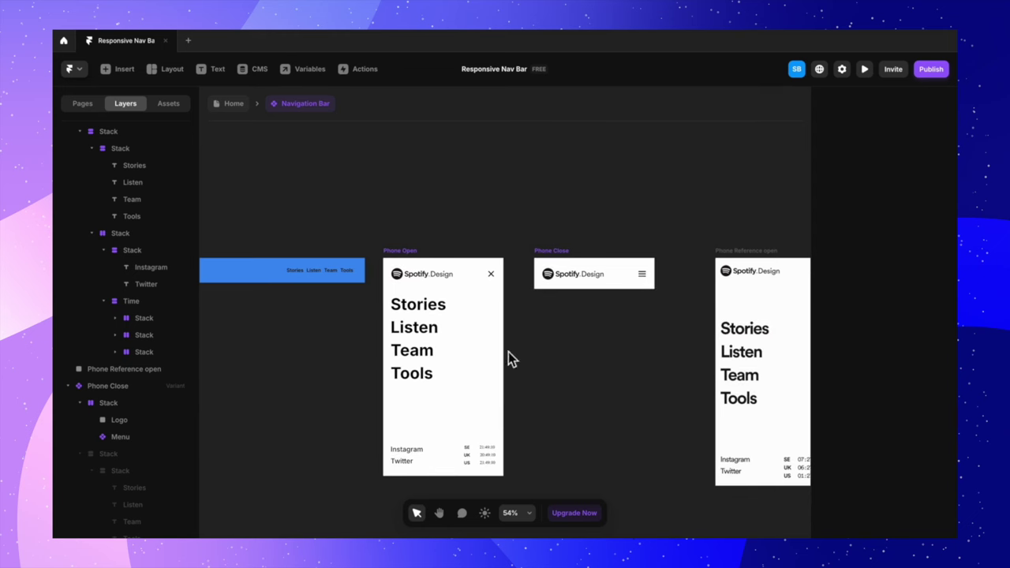
# Step: Add On Click interactions: the hamburger goes to Phone Open, and the X returns to Phone Close
pyautogui.hscroll(-1, 508, 352)
pyautogui.click(666, 270)
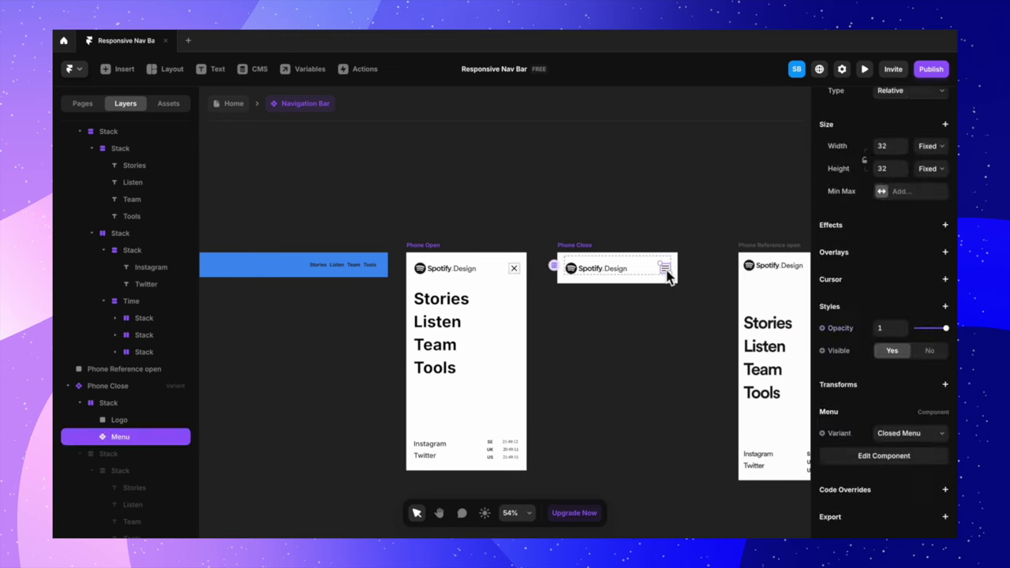
pyautogui.scroll(5, 668, 269)
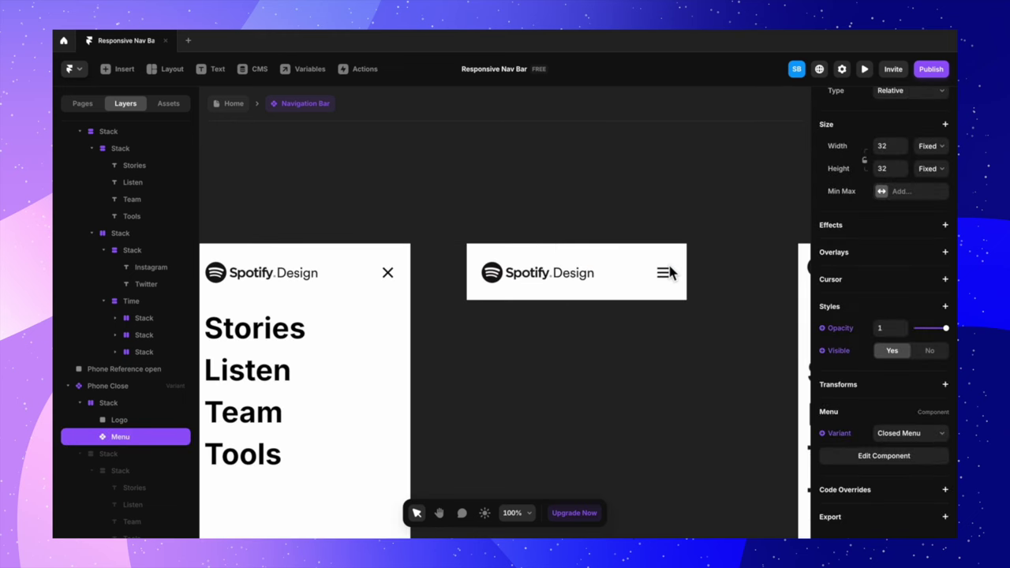
pyautogui.moveTo(678, 279); pyautogui.dragTo(397, 298)
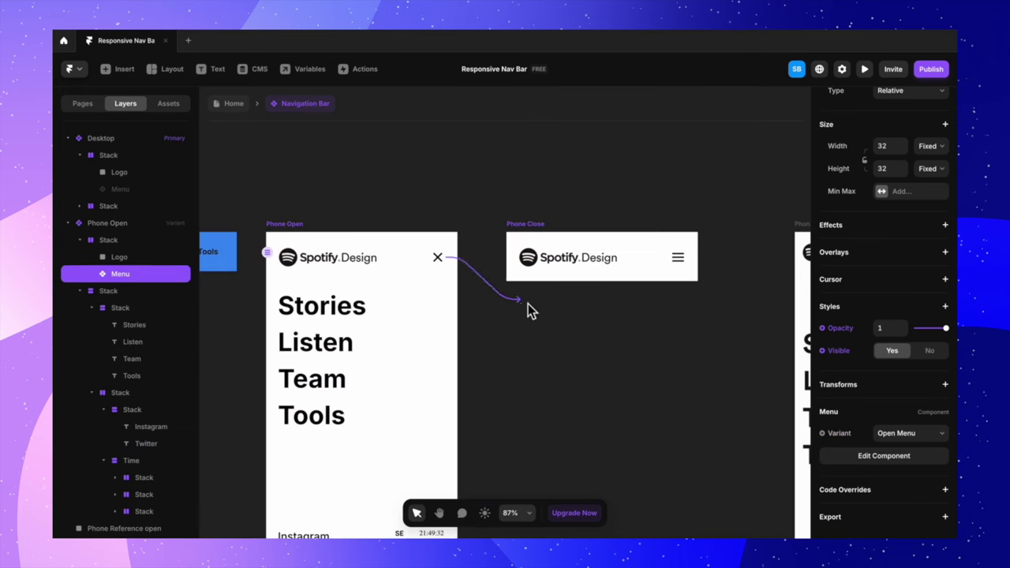
pyautogui.moveTo(530, 309); pyautogui.dragTo(576, 291)
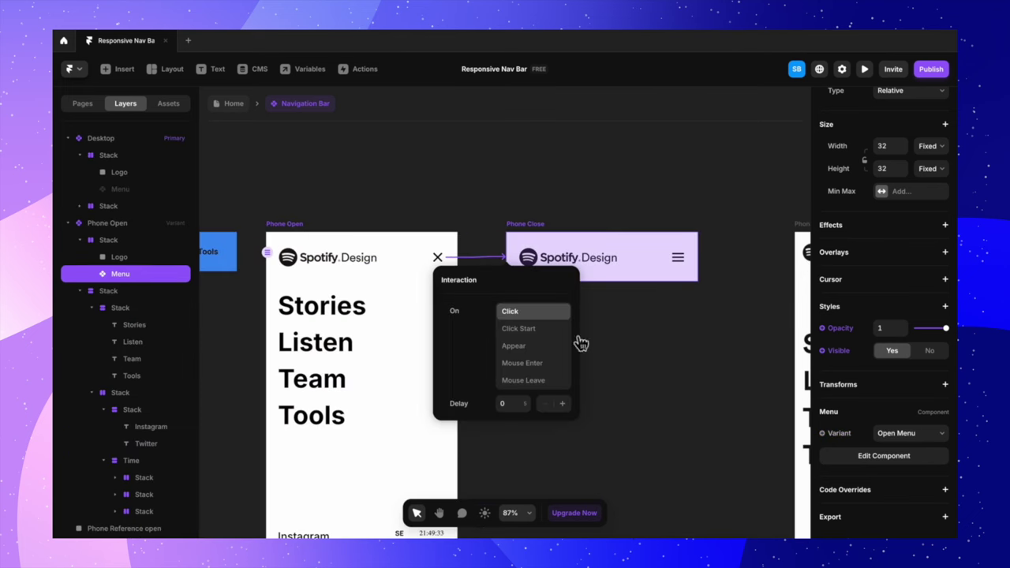
pyautogui.click(621, 347)
pyautogui.click(622, 347)
# Step: Select the Phone Close variant and launch a live preview of the nav bar
pyautogui.scroll(-2, 621, 347)
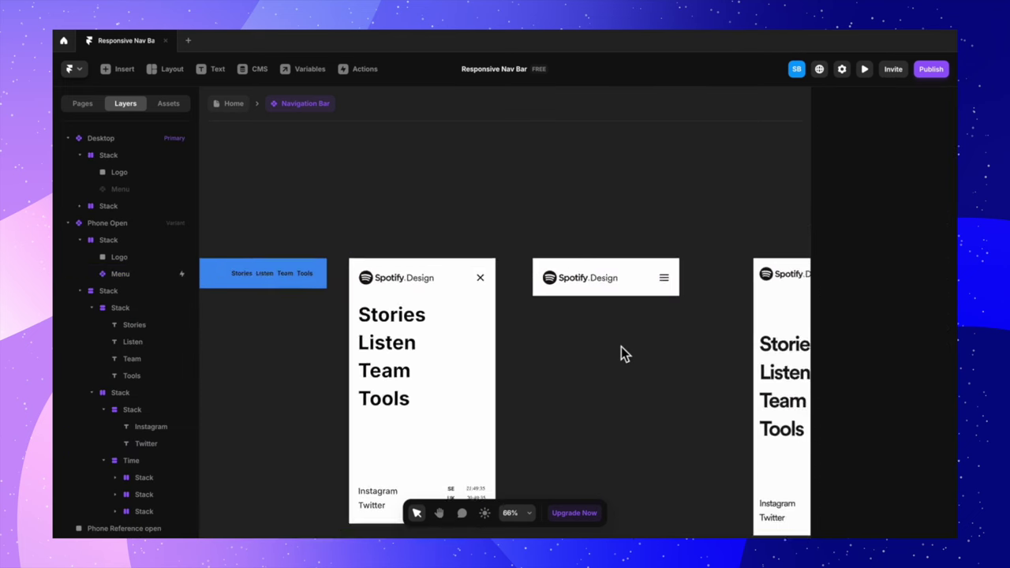
pyautogui.click(564, 260)
pyautogui.hotkey('ctrl', 'p')
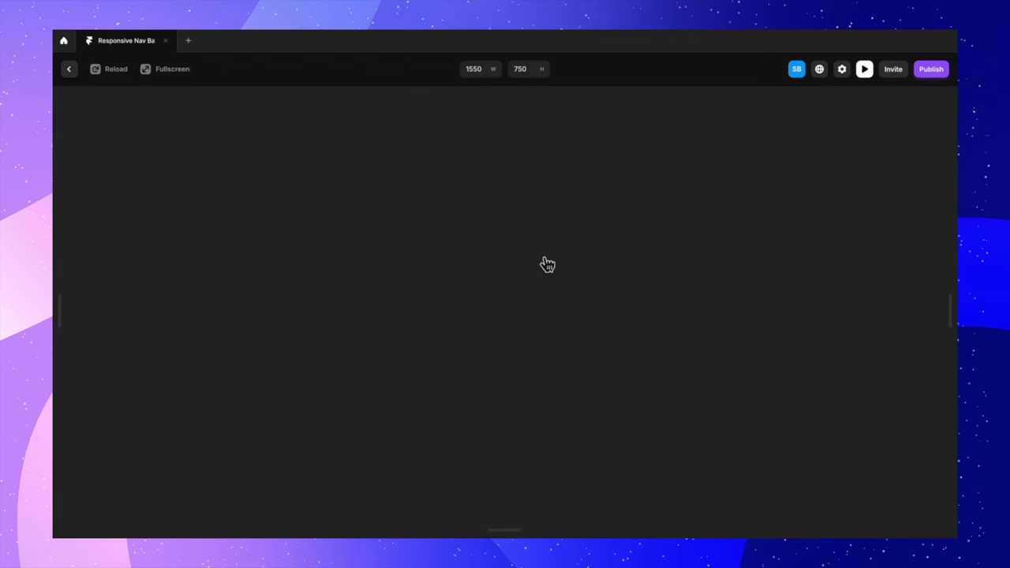
# Step: Open and close the mobile menu twice in the preview with the hamburger and X
pyautogui.click(602, 322)
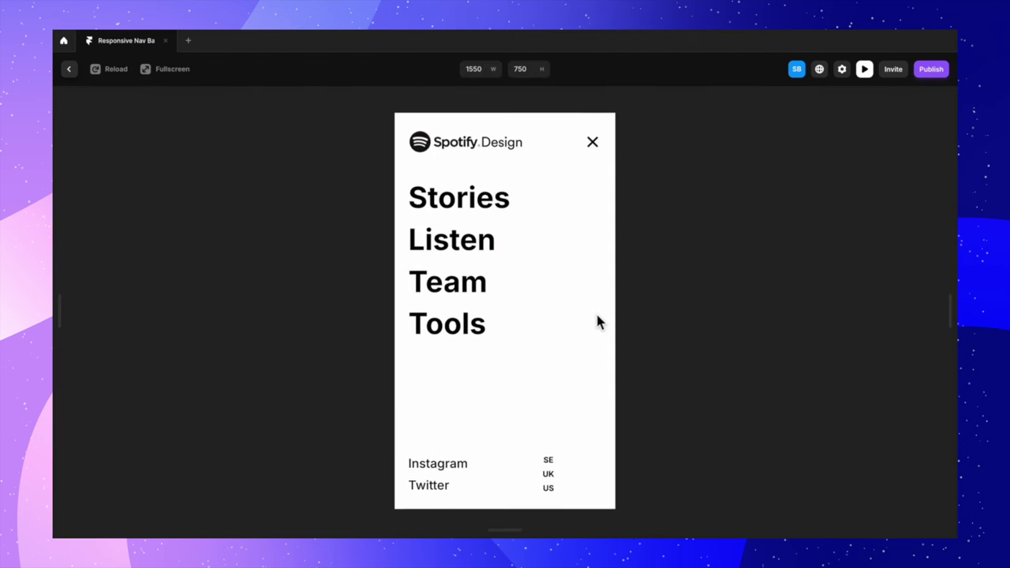
pyautogui.click(607, 144)
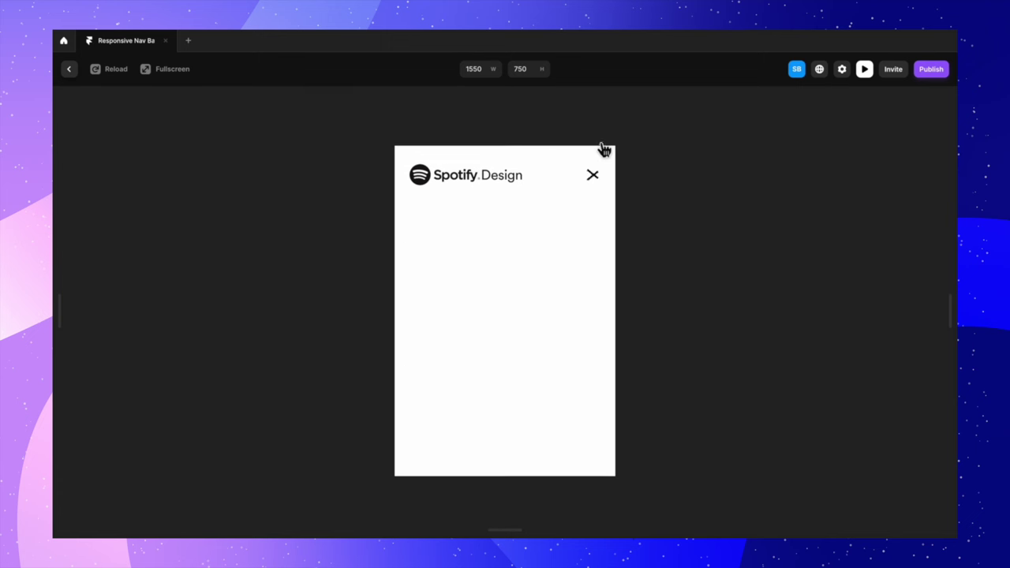
pyautogui.click(597, 315)
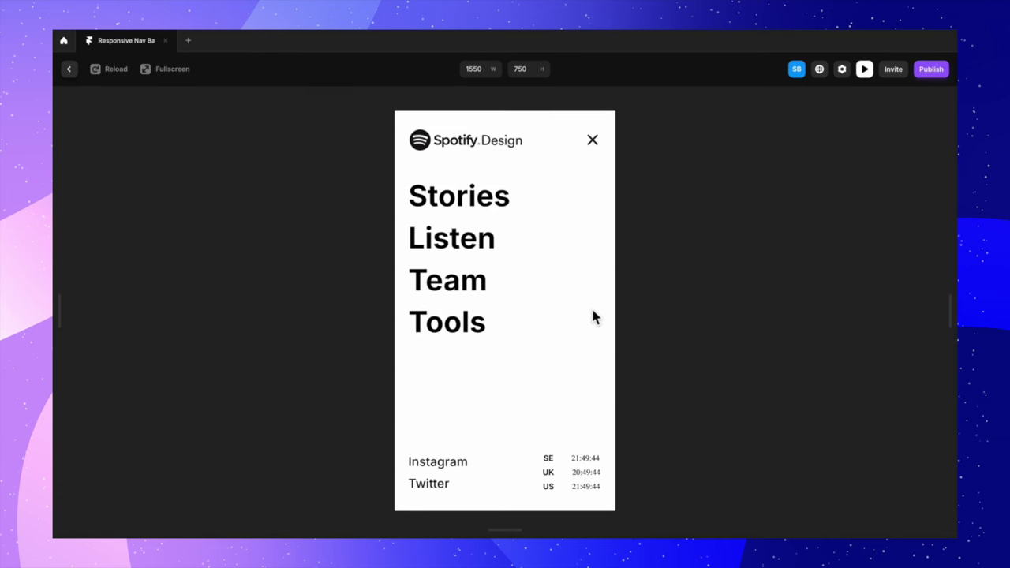
pyautogui.click(596, 144)
# Step: Fill the Phone Close bar with the desktop bar's blue, #3D8EF2, using the eyedropper
pyautogui.click(70, 70)
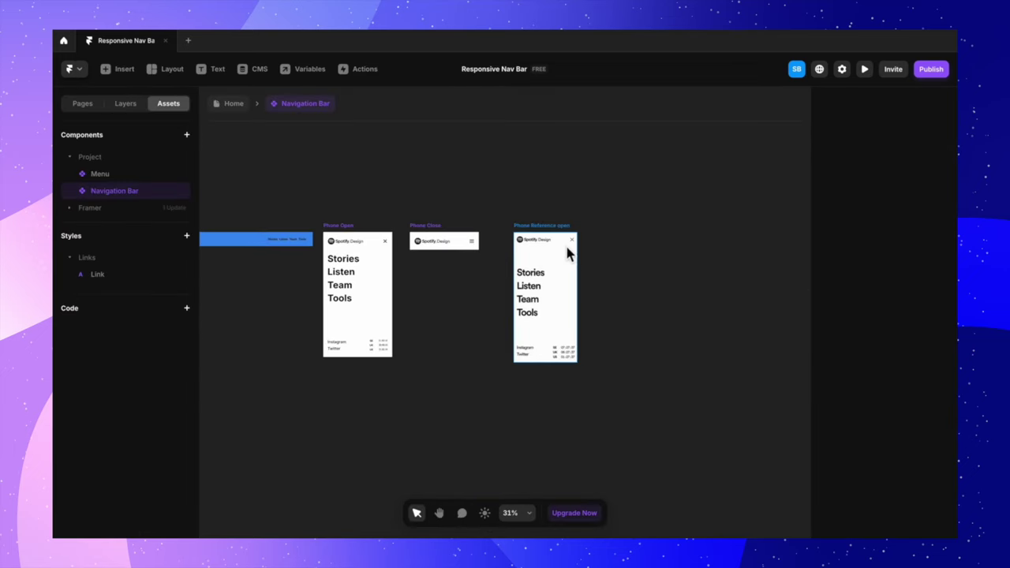
pyautogui.scroll(5, 569, 248)
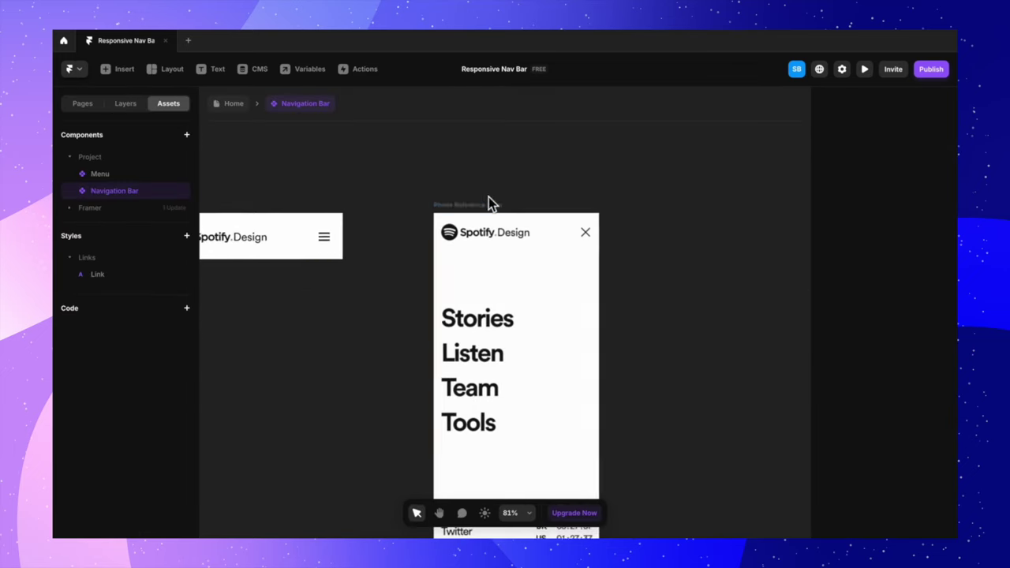
pyautogui.hscroll(-3, 426, 213)
pyautogui.click(352, 225)
pyautogui.scroll(-5, 645, 319)
pyautogui.scroll(-3, 893, 427)
pyautogui.scroll(-3, 893, 458)
pyautogui.click(881, 450)
pyautogui.click(776, 426)
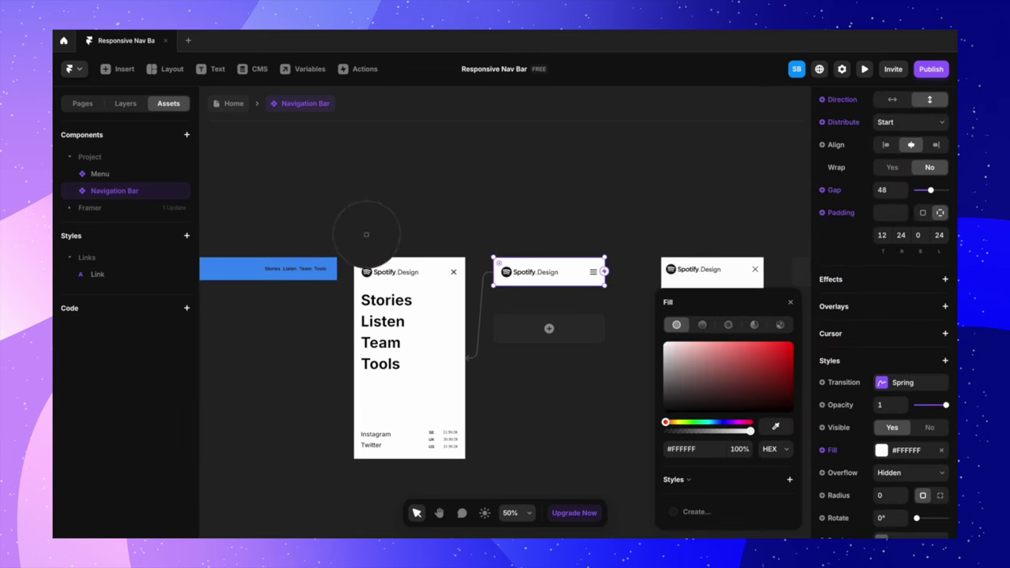
pyautogui.click(319, 268)
# Step: Preview Phone Close, open and close the mobile menu, then return to the canvas
pyautogui.hscroll(2, 467, 229)
pyautogui.click(460, 245)
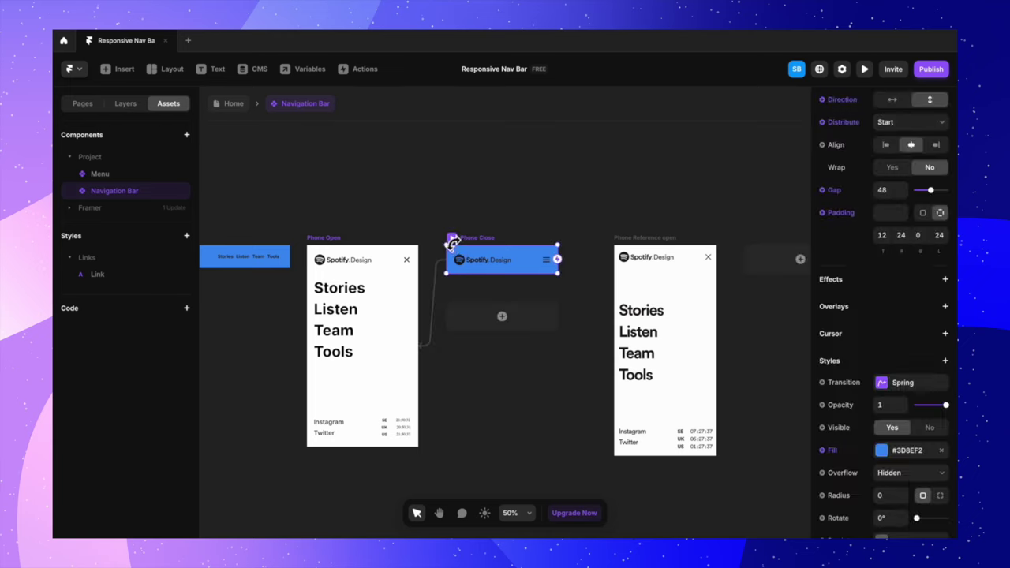
pyautogui.hotkey('ctrl', 'p')
pyautogui.click(595, 314)
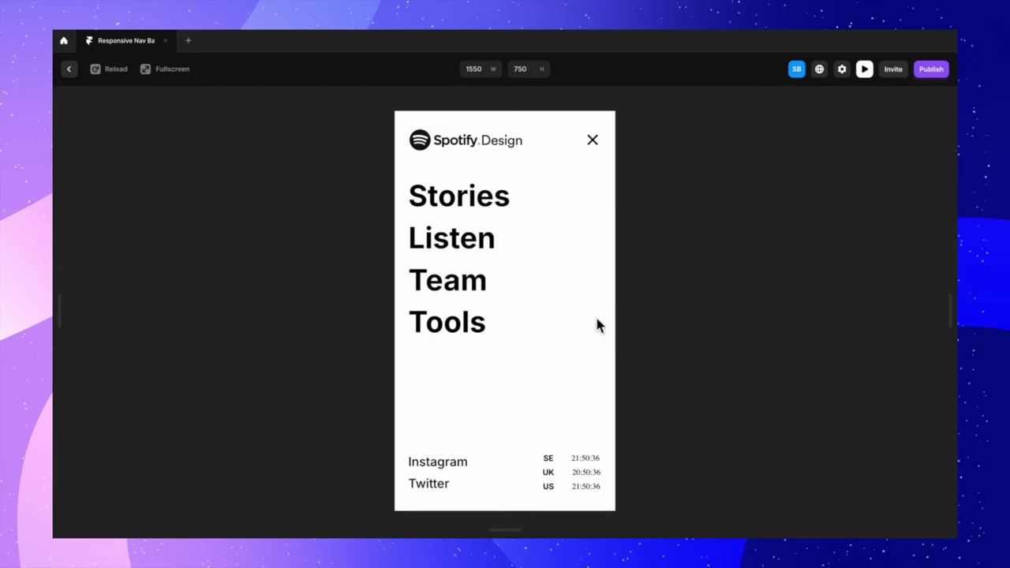
pyautogui.click(598, 148)
pyautogui.click(68, 69)
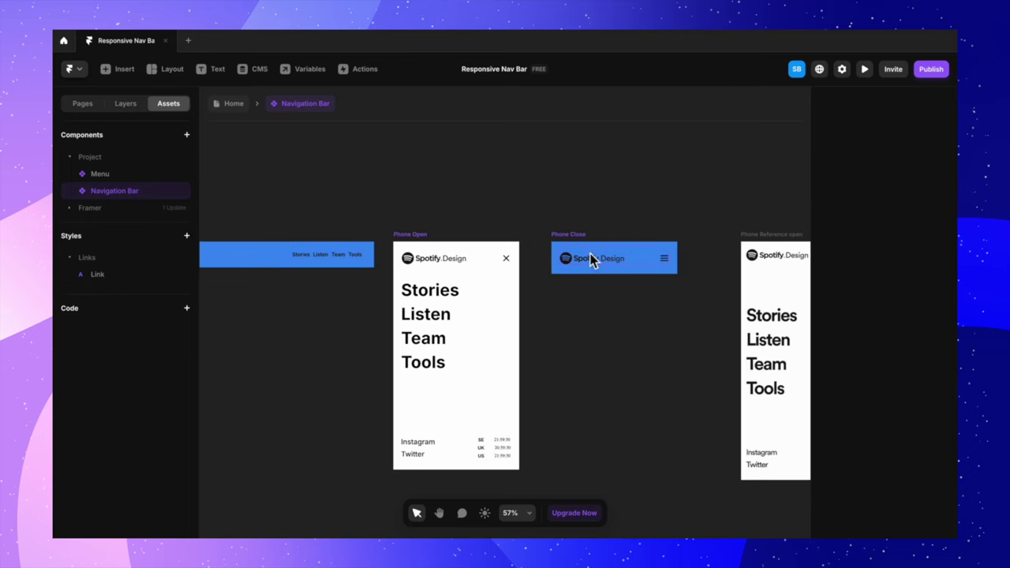
# Step: Set the Phone Close nav content's width to Fill
pyautogui.click(585, 240)
pyautogui.moveTo(677, 273)
pyautogui.mouseDown()
pyautogui.moveTo(790, 272)
pyautogui.moveTo(679, 274)
pyautogui.mouseUp()
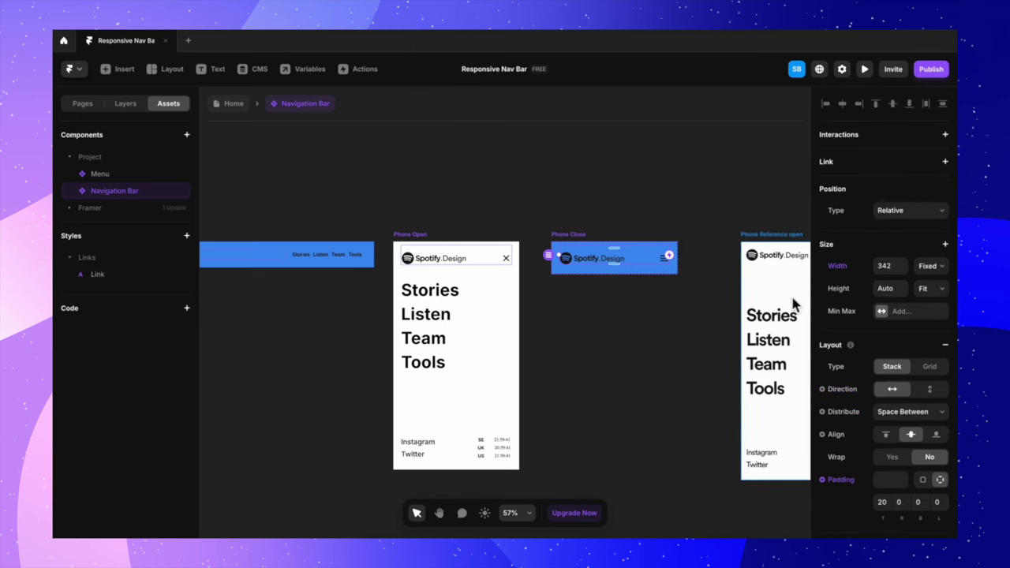
pyautogui.click(930, 267)
pyautogui.click(934, 292)
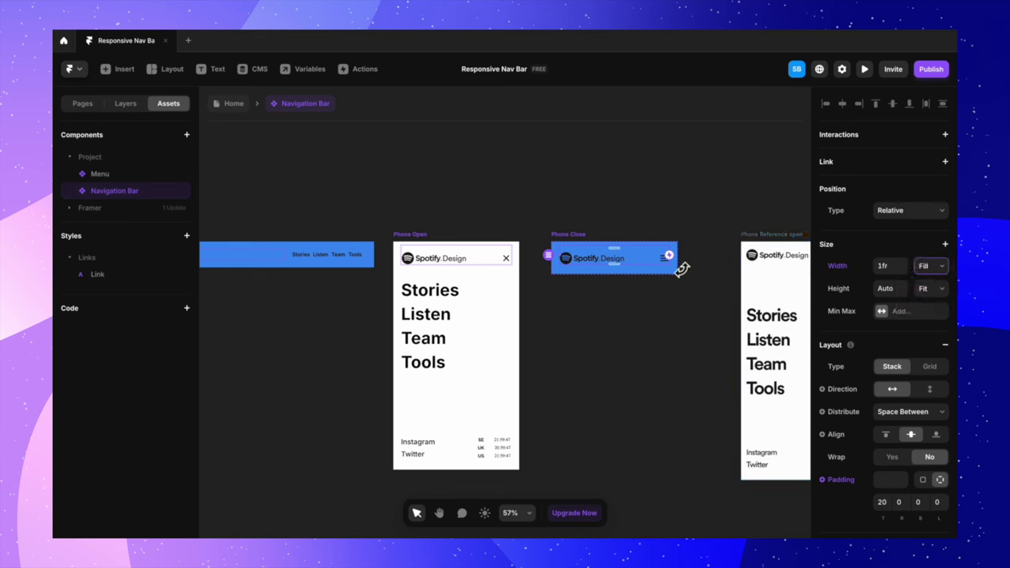
# Step: Widen the Phone Close frame to 400 and return to the Home page canvas
pyautogui.click(586, 236)
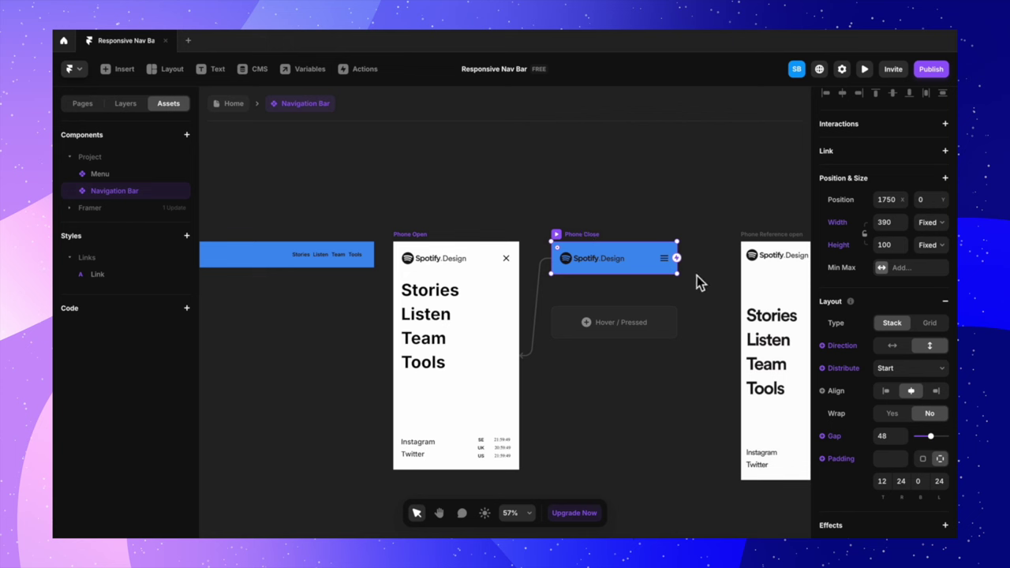
pyautogui.moveTo(678, 260)
pyautogui.mouseDown()
pyautogui.moveTo(800, 272)
pyautogui.moveTo(682, 274)
pyautogui.mouseUp()
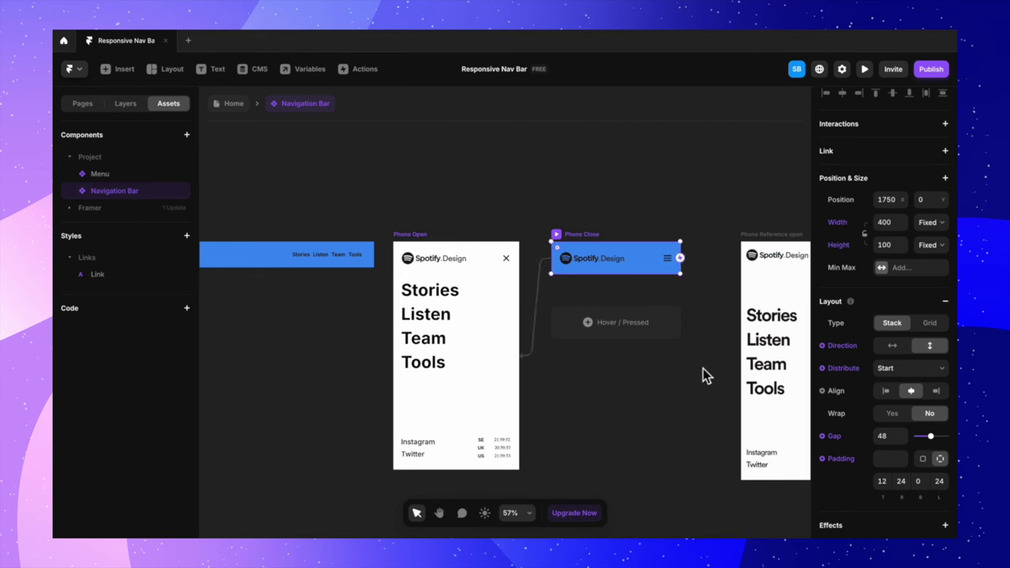
pyautogui.click(333, 168)
pyautogui.click(234, 103)
pyautogui.scroll(-5, 474, 219)
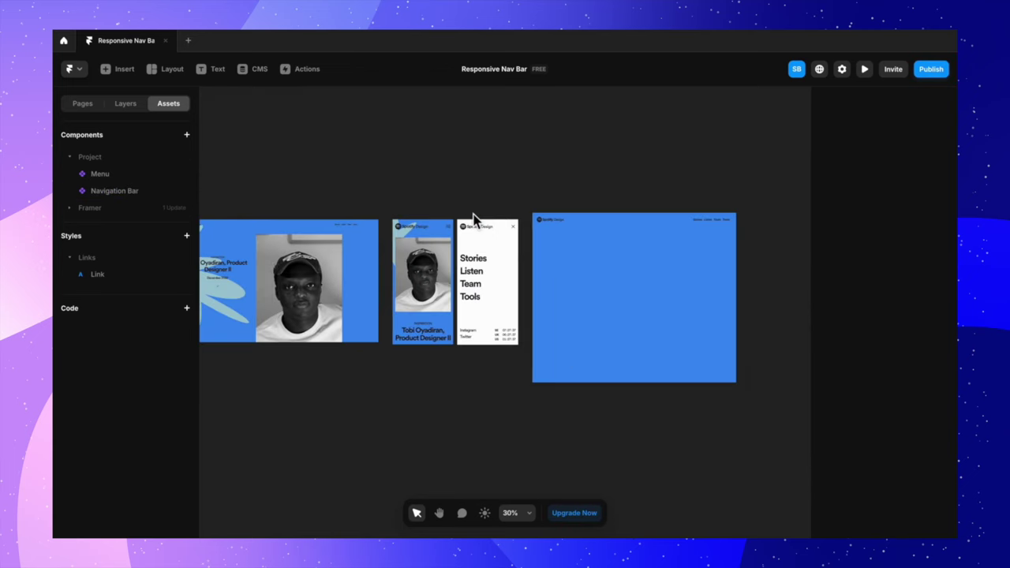
# Step: Add a Tablet breakpoint and switch its navigation bar to the Phone Close variant
pyautogui.click(621, 195)
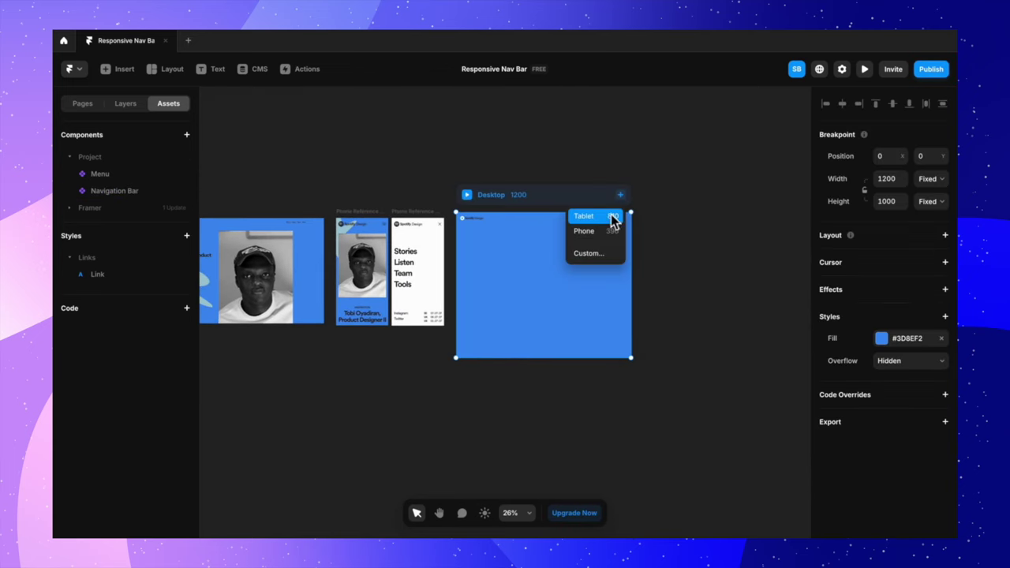
pyautogui.click(600, 222)
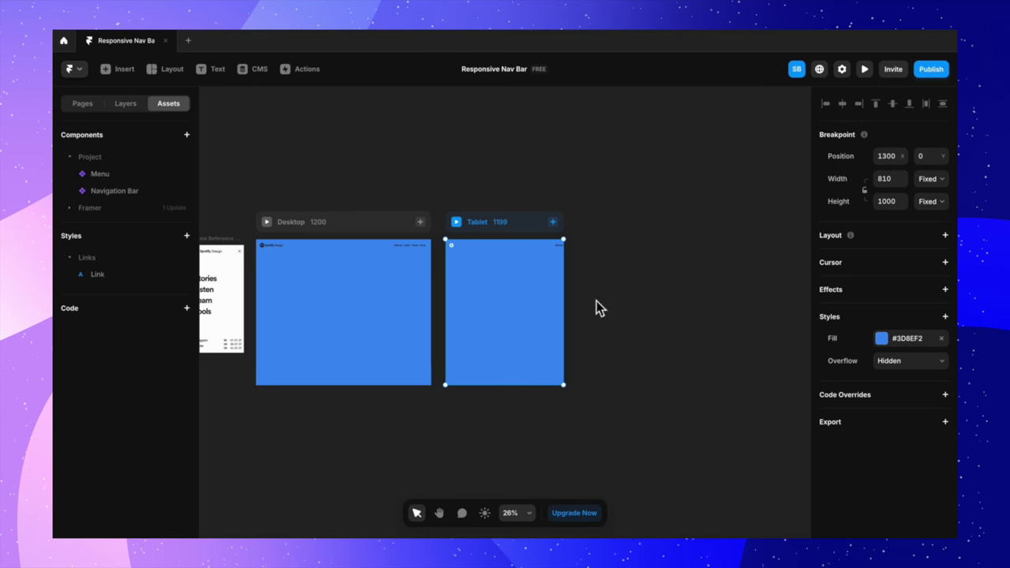
pyautogui.click(527, 251)
pyautogui.scroll(-3, 882, 464)
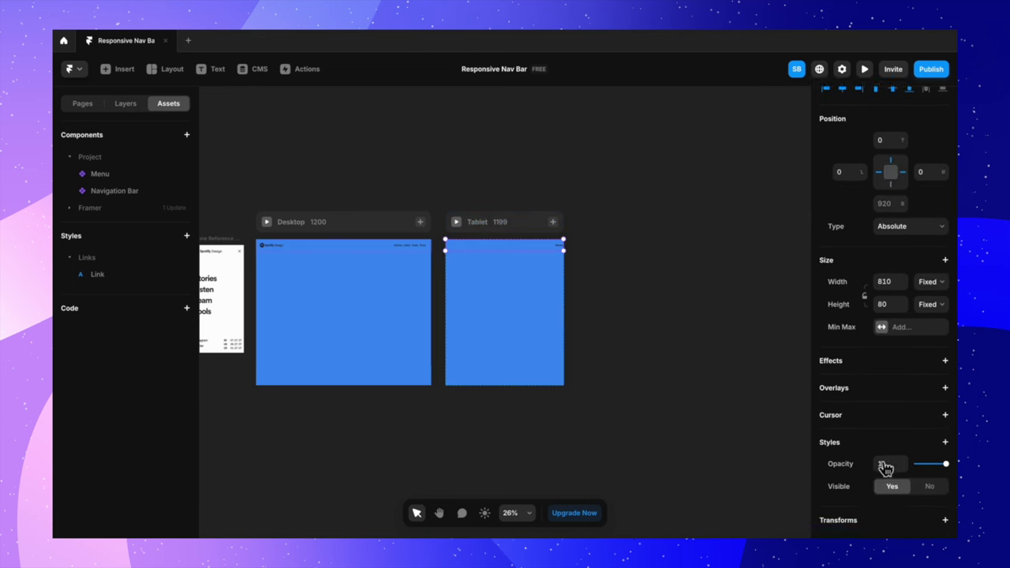
pyautogui.click(899, 431)
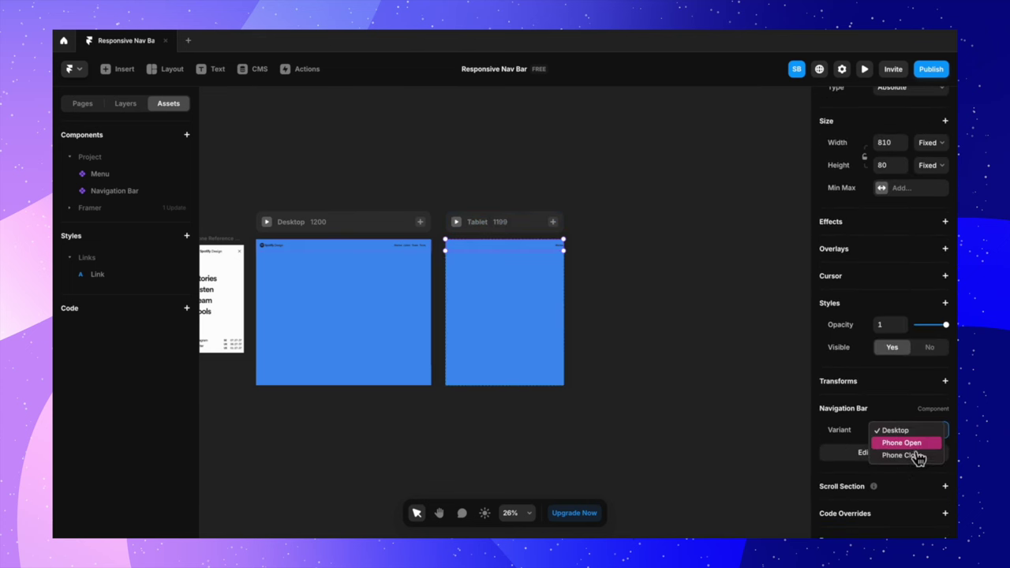
pyautogui.click(918, 457)
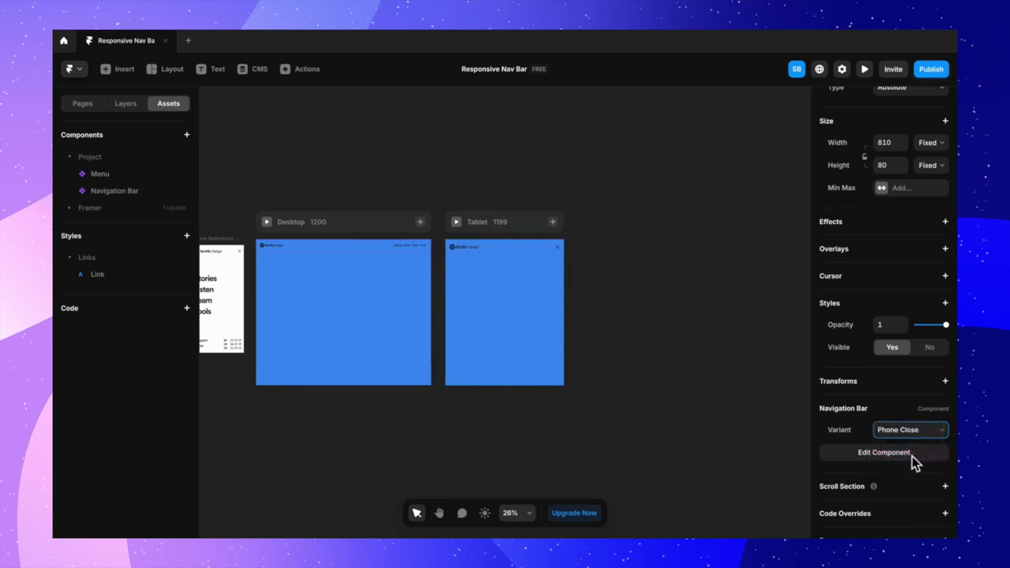
pyautogui.click(675, 351)
pyautogui.scroll(2, 675, 351)
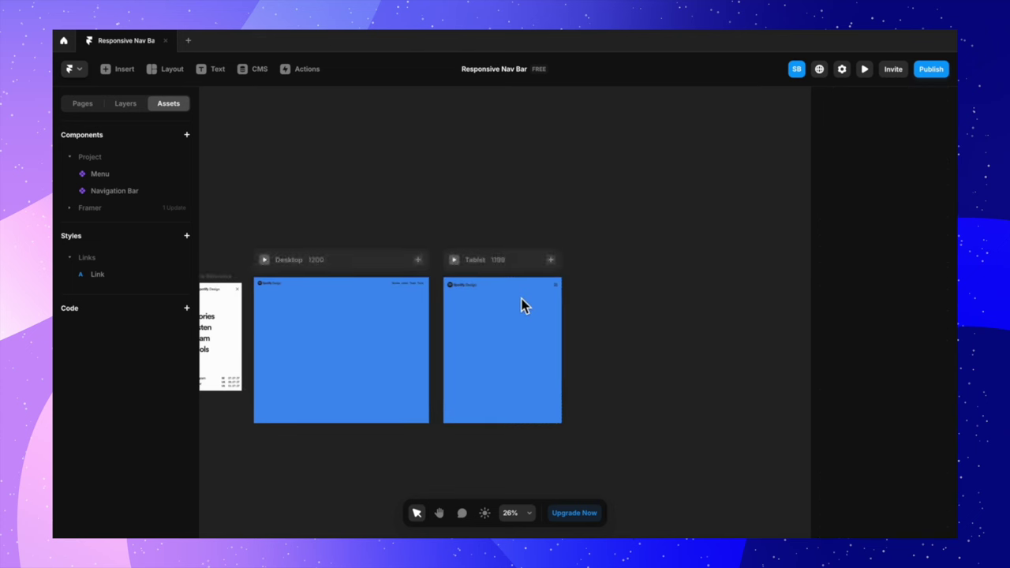
pyautogui.scroll(3, 521, 304)
pyautogui.hscroll(2, 529, 355)
pyautogui.scroll(-1, 530, 355)
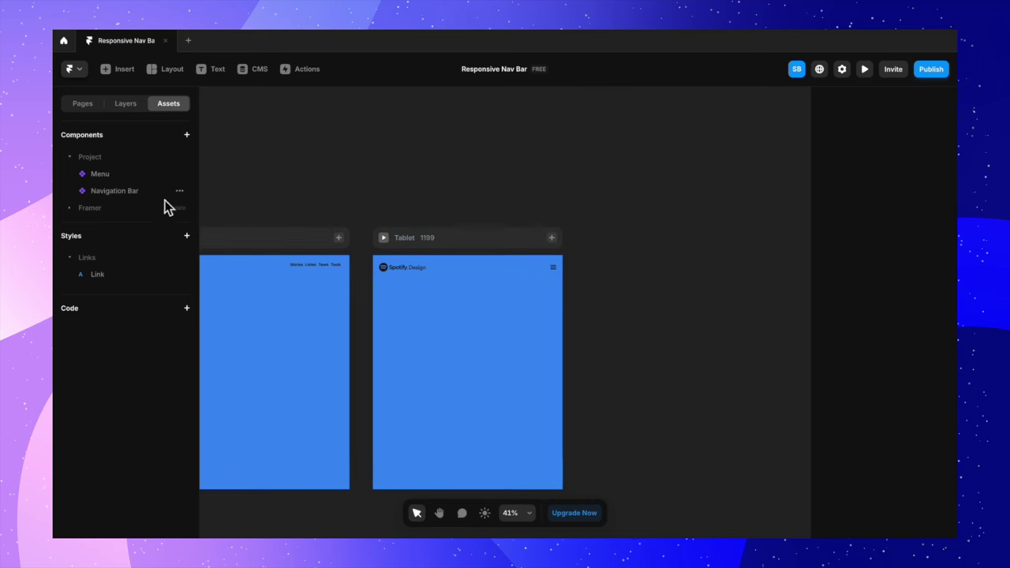
# Step: Add a Phone breakpoint after the Tablet one
pyautogui.click(552, 238)
pyautogui.click(541, 264)
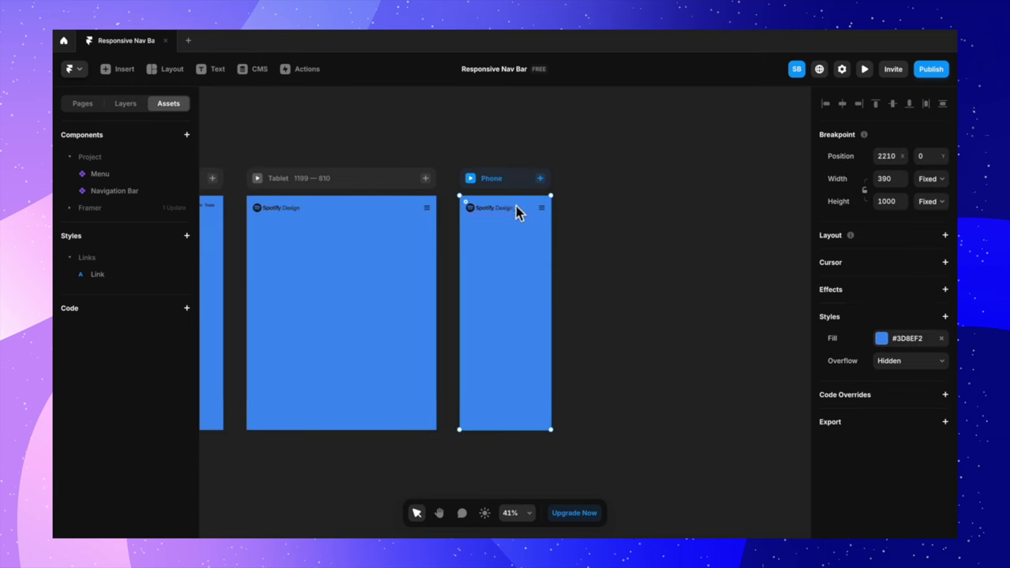
pyautogui.click(622, 290)
pyautogui.hscroll(-5, 620, 292)
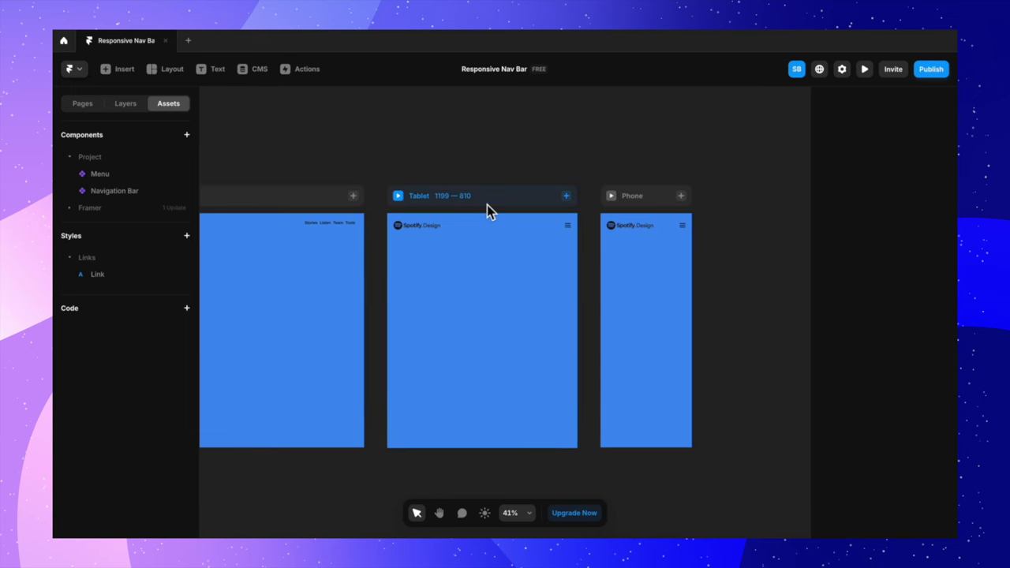
pyautogui.hscroll(-5, 487, 204)
# Step: Preview Desktop, narrow it to phone width, and open the hamburger menu
pyautogui.click(274, 198)
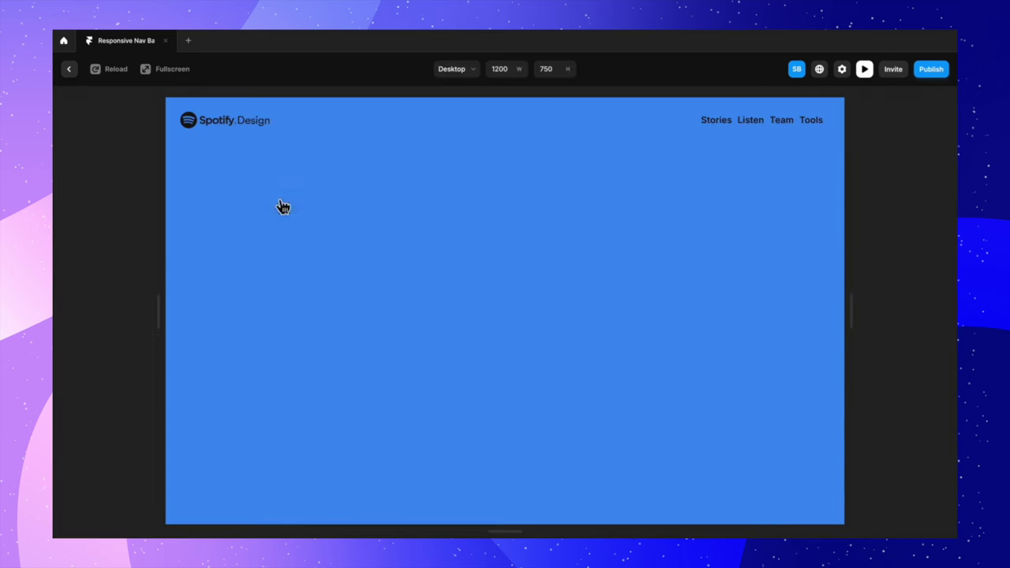
pyautogui.moveTo(854, 319); pyautogui.dragTo(633, 300)
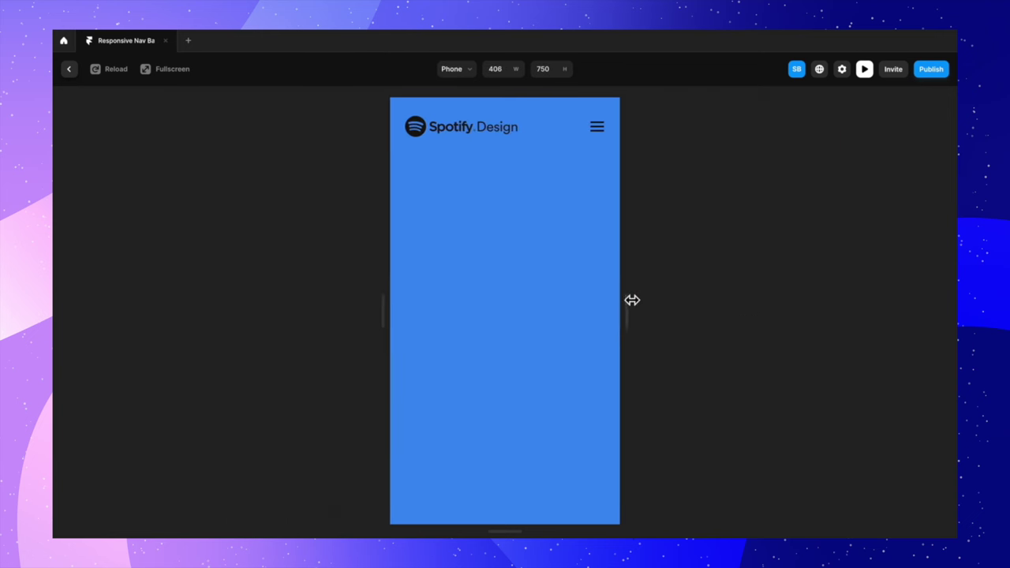
pyautogui.click(604, 131)
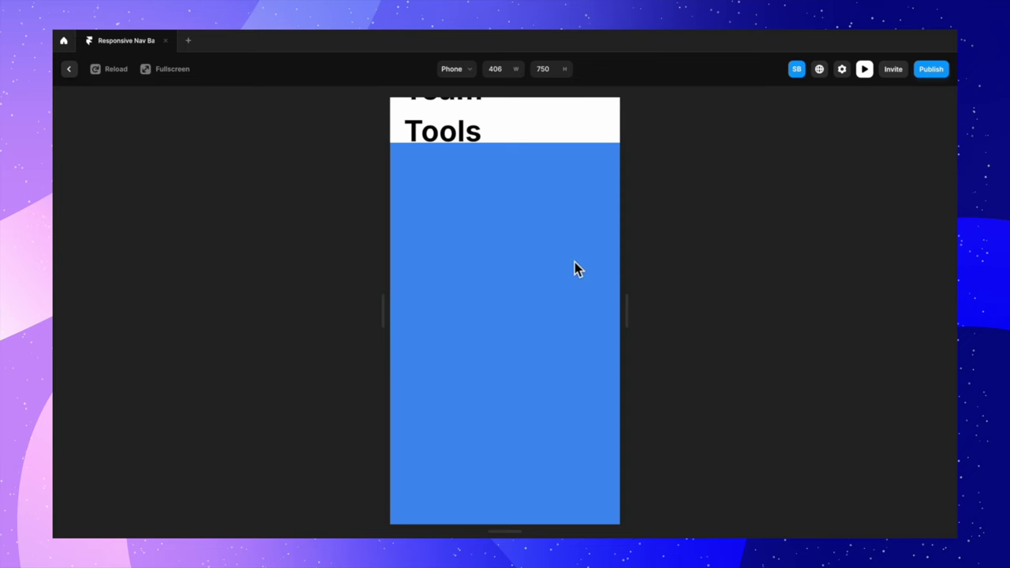
pyautogui.click(69, 69)
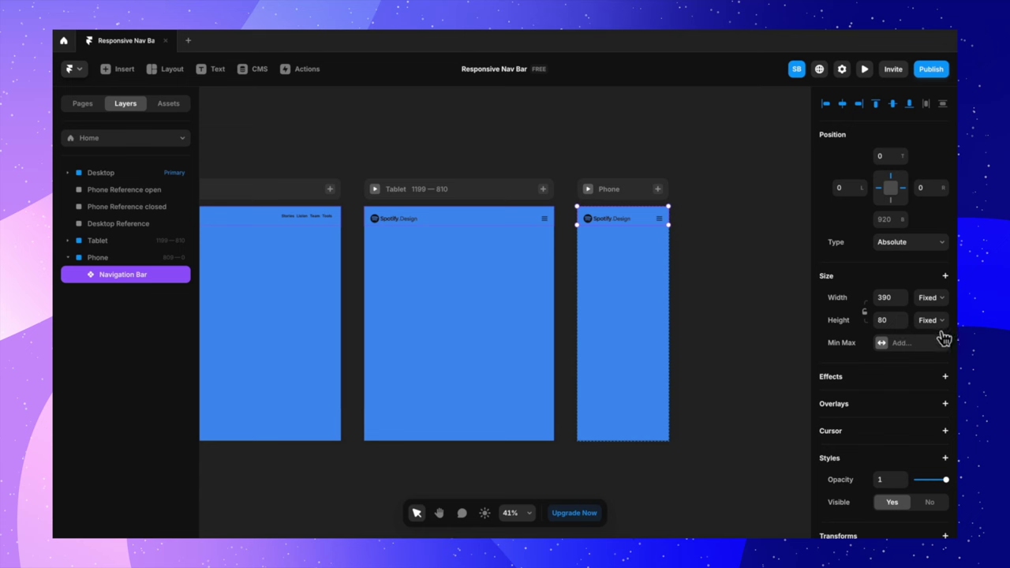
# Step: Set the Tablet navigation bar's height to Fit Content
pyautogui.click(942, 321)
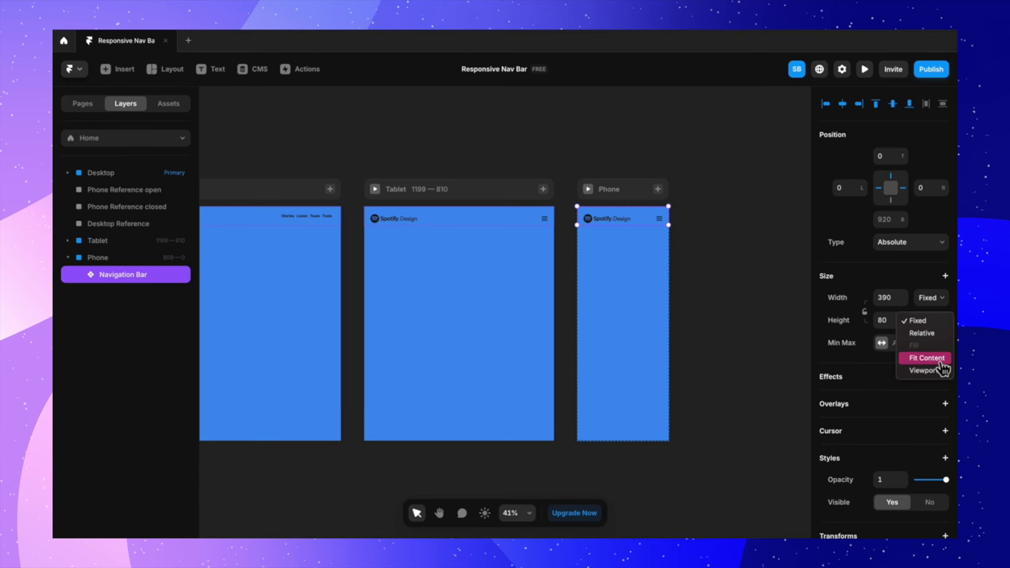
pyautogui.press('Escape')
pyautogui.click(503, 221)
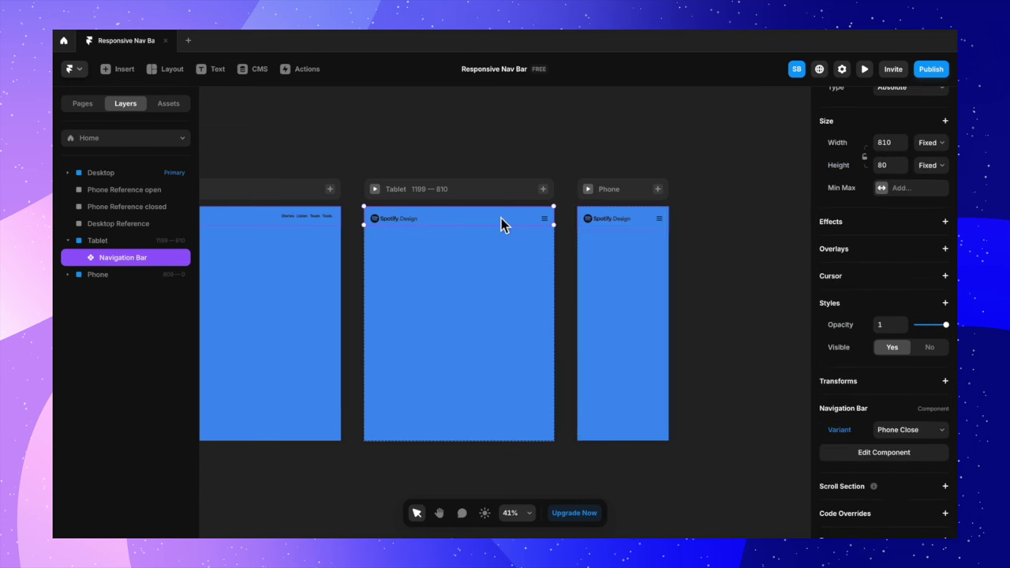
pyautogui.scroll(3, 845, 363)
pyautogui.click(933, 252)
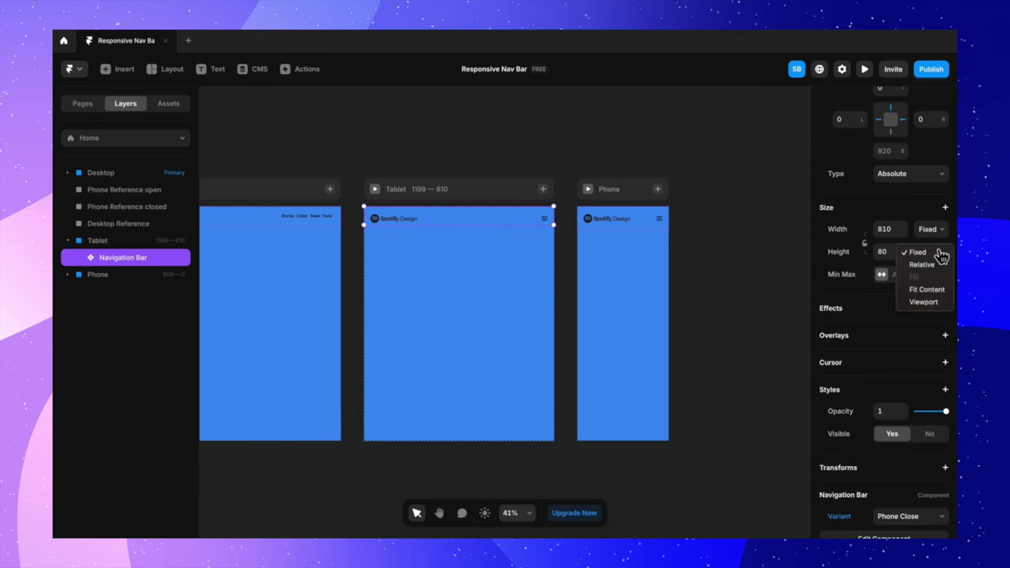
pyautogui.click(941, 292)
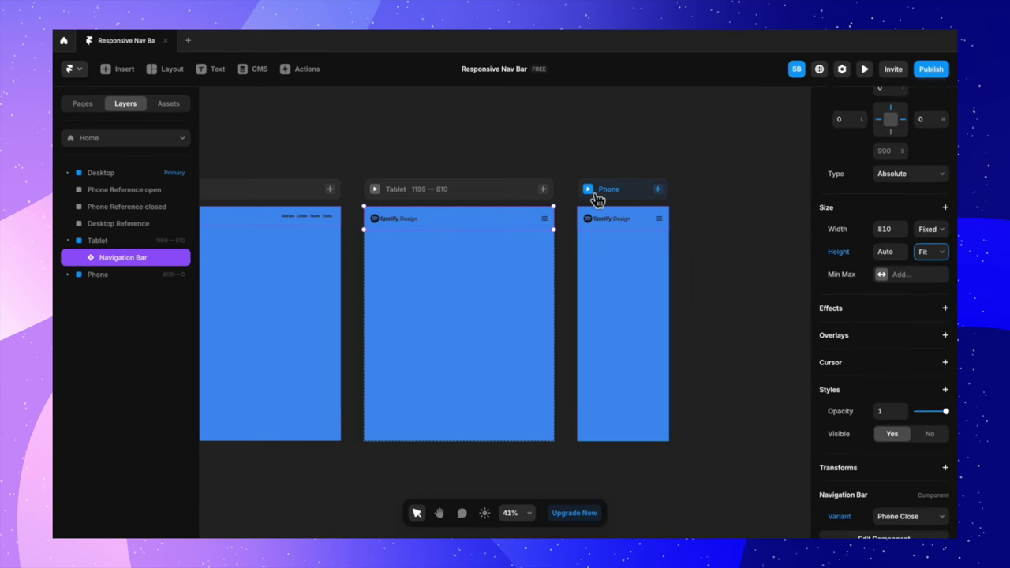
# Step: Preview at phone size toggling the menu twice, then widen to tablet and open it
pyautogui.click(590, 190)
pyautogui.click(593, 128)
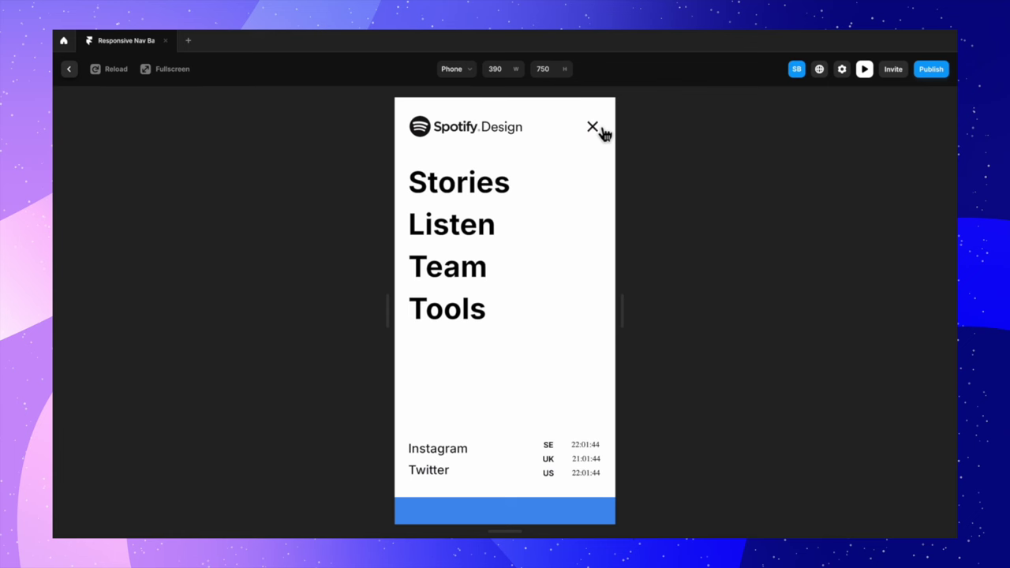
pyautogui.click(603, 131)
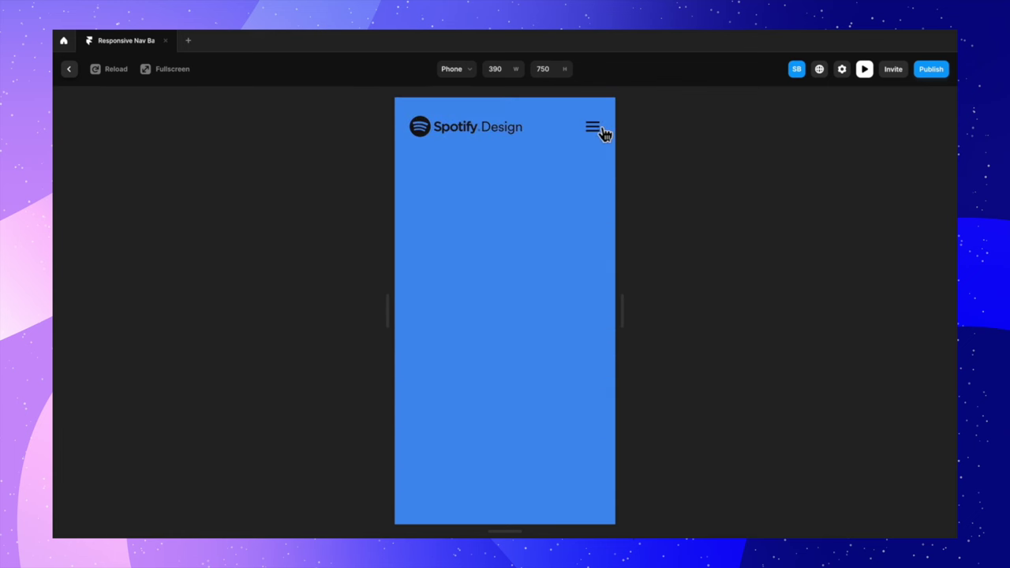
pyautogui.click(603, 132)
pyautogui.click(604, 134)
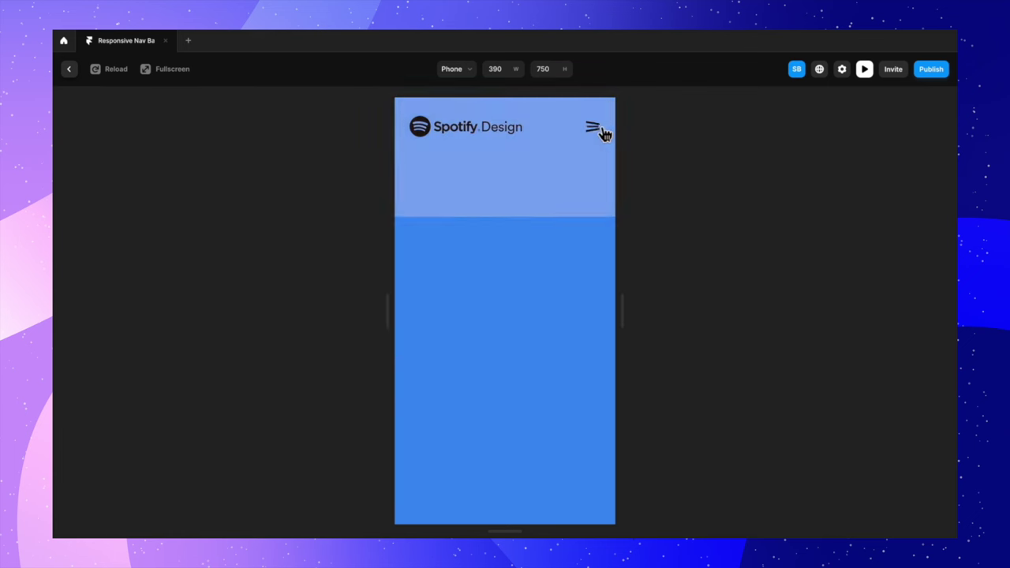
pyautogui.moveTo(392, 311); pyautogui.dragTo(242, 287)
pyautogui.click(746, 131)
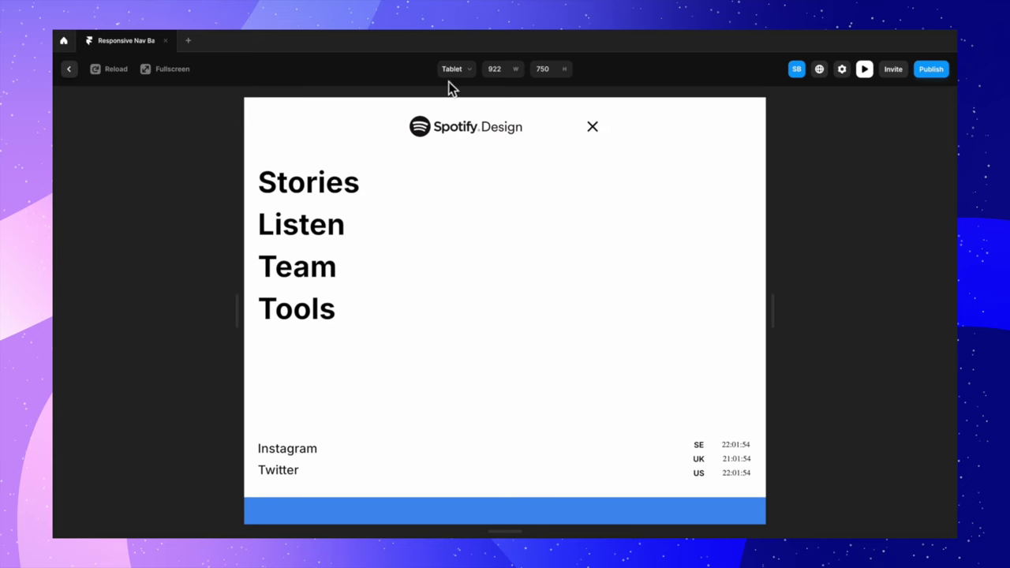
pyautogui.click(70, 73)
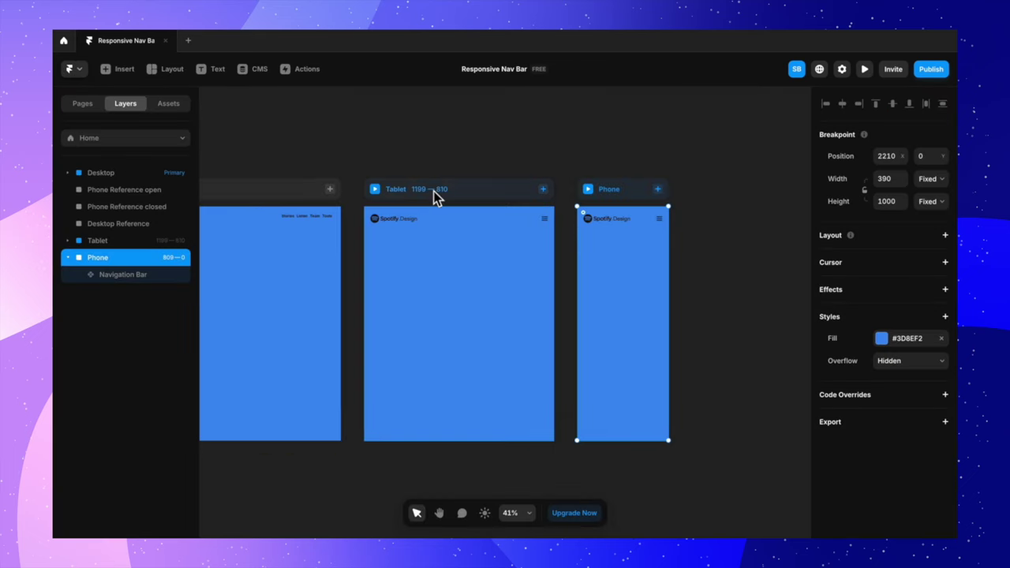
# Step: Inside the Navigation Bar component, set the Phone Open header row's width to Fill
pyautogui.doubleClick(422, 218)
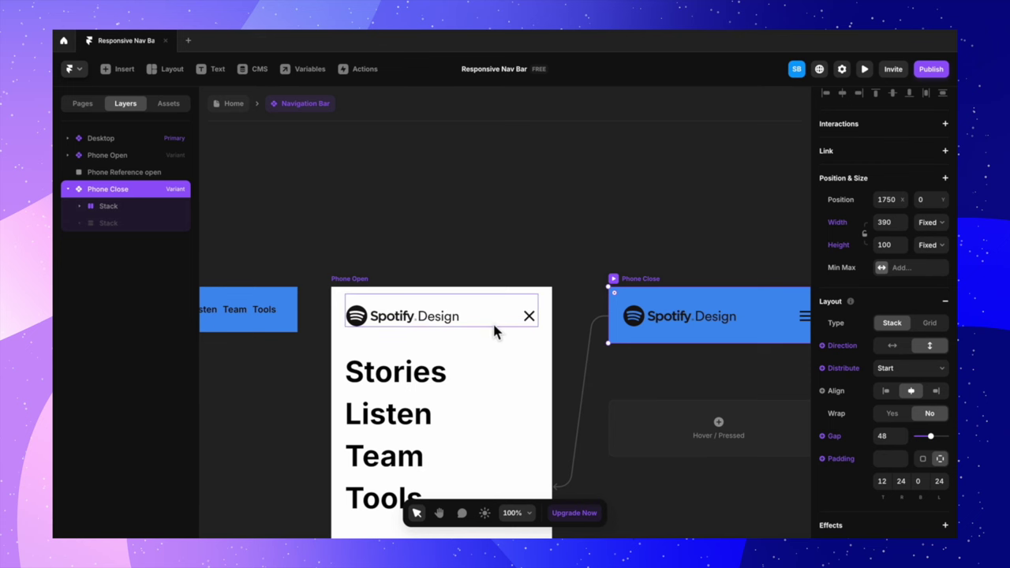
pyautogui.click(495, 331)
pyautogui.click(936, 225)
pyautogui.click(916, 247)
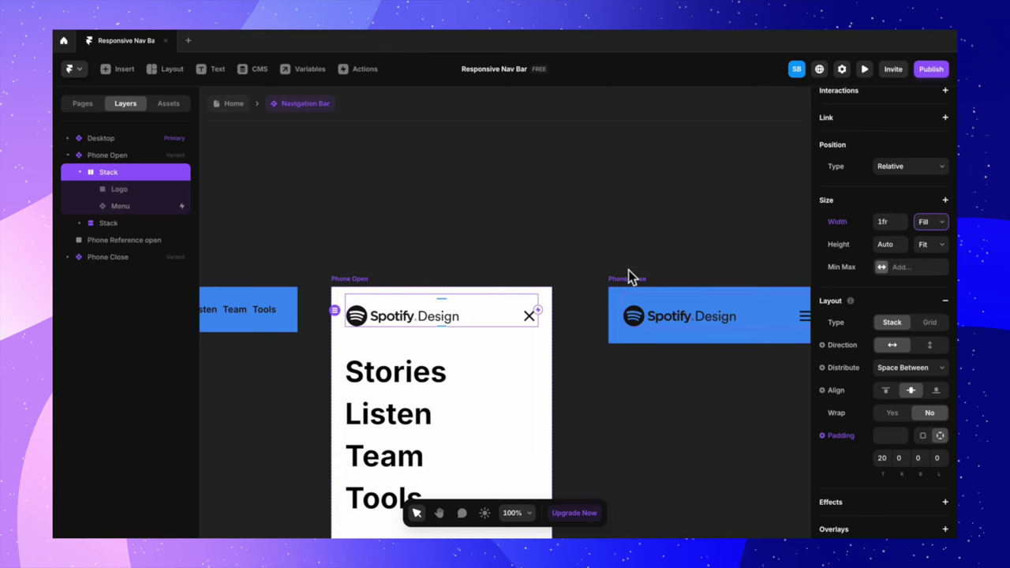
pyautogui.scroll(-5, 568, 380)
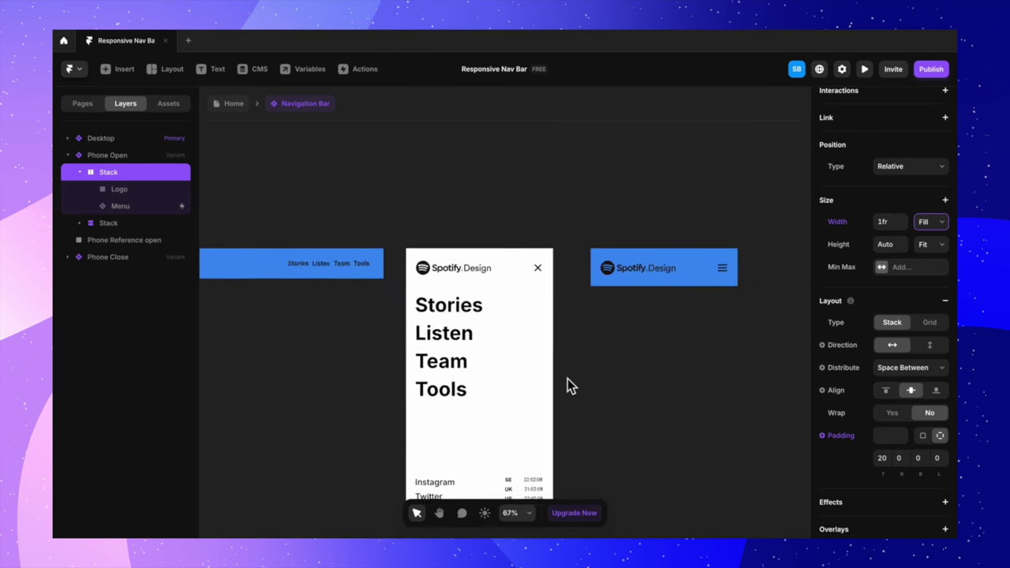
# Step: Test-widen the Phone Open frame, undo it, and inspect the bottom social-links row
pyautogui.click(439, 256)
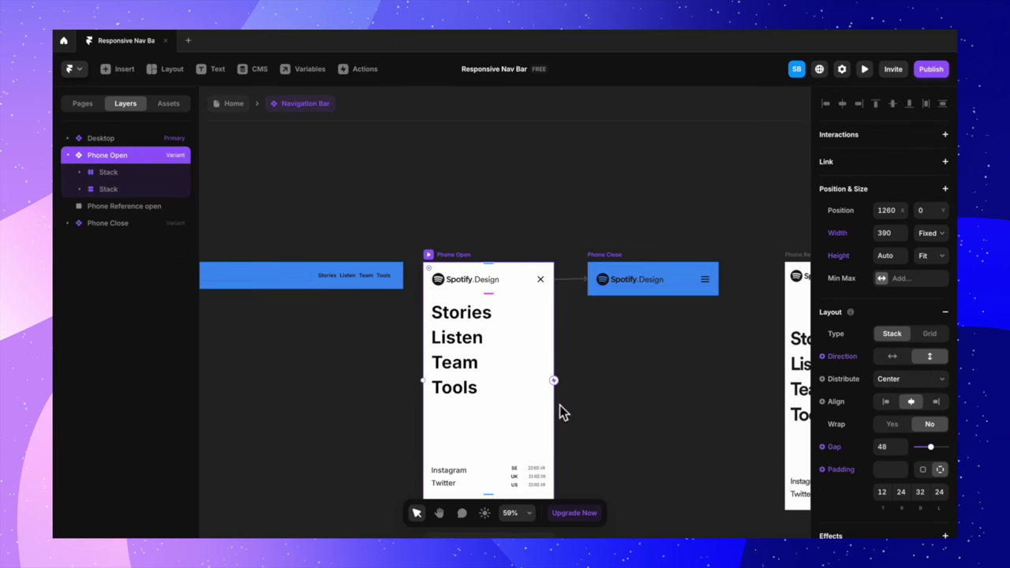
pyautogui.moveTo(559, 405); pyautogui.dragTo(665, 419)
pyautogui.press('super+z')
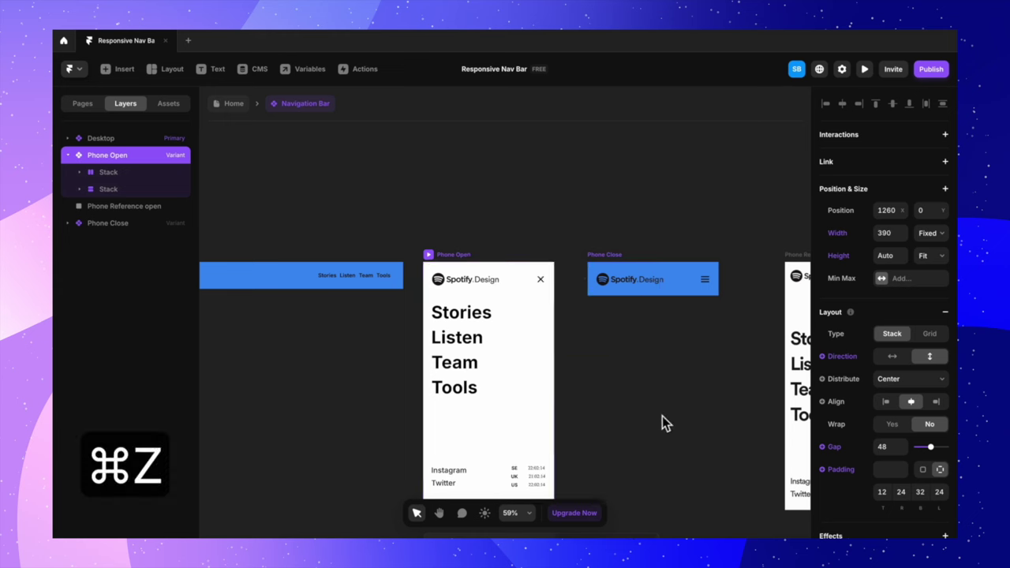
pyautogui.click(483, 477)
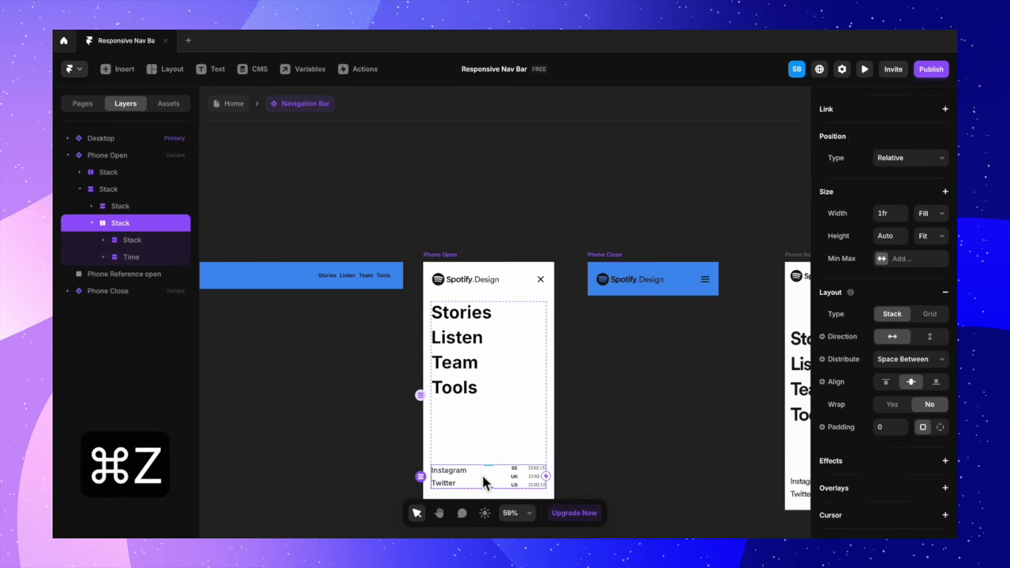
pyautogui.click(629, 381)
# Step: From Home, preview at tablet and phone widths, opening and closing the menu each time
pyautogui.click(234, 104)
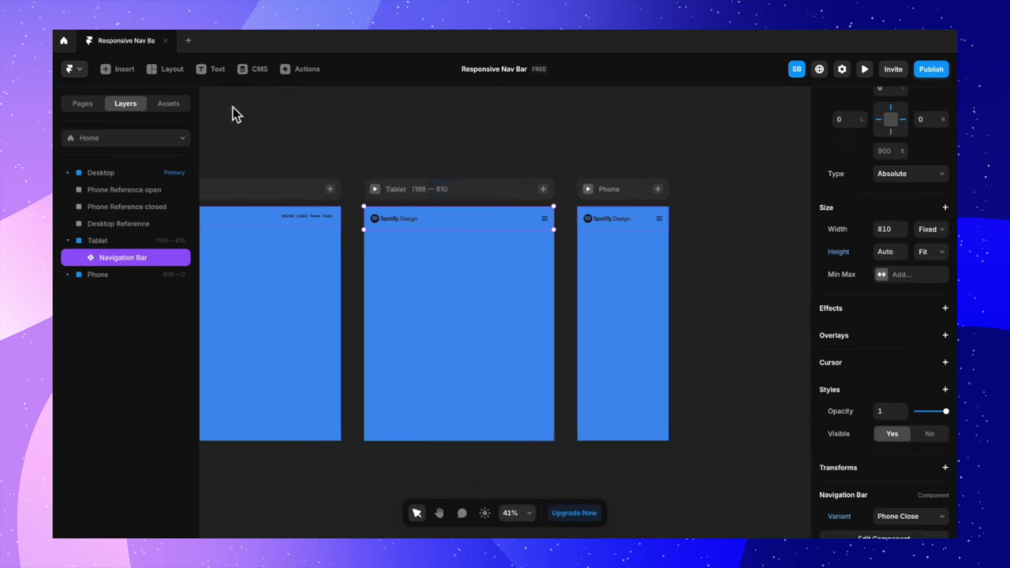
pyautogui.click(375, 189)
pyautogui.click(713, 131)
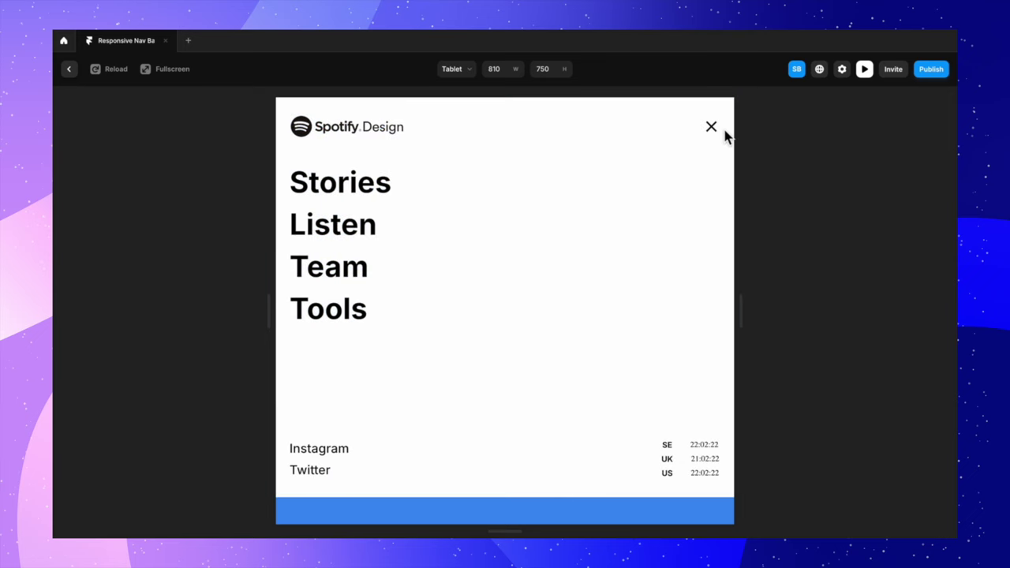
pyautogui.click(719, 130)
pyautogui.moveTo(742, 306); pyautogui.dragTo(637, 264)
pyautogui.moveTo(621, 259); pyautogui.dragTo(621, 259)
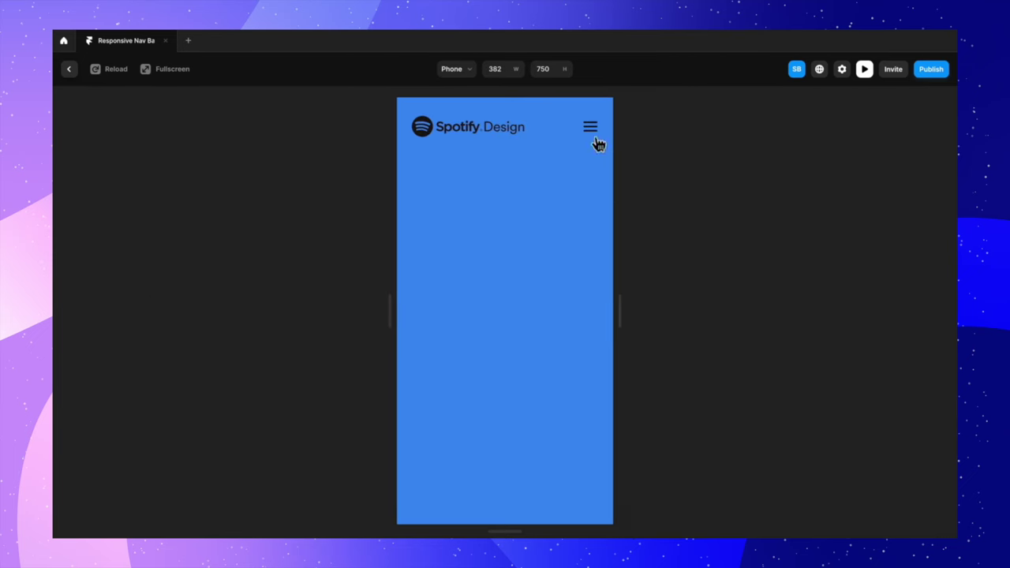
pyautogui.click(591, 128)
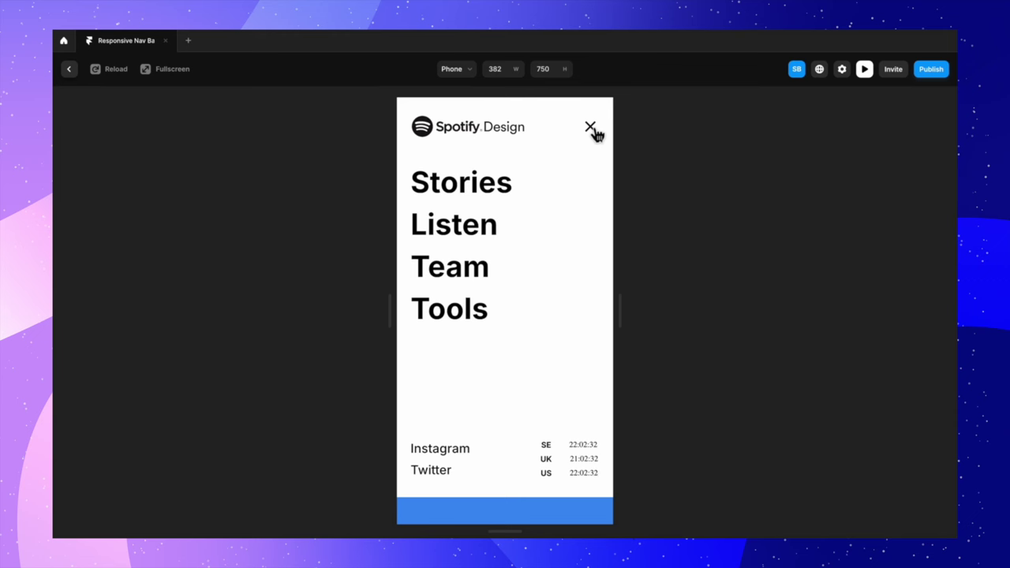
pyautogui.click(593, 130)
pyautogui.click(593, 130)
pyautogui.click(600, 145)
pyautogui.click(70, 70)
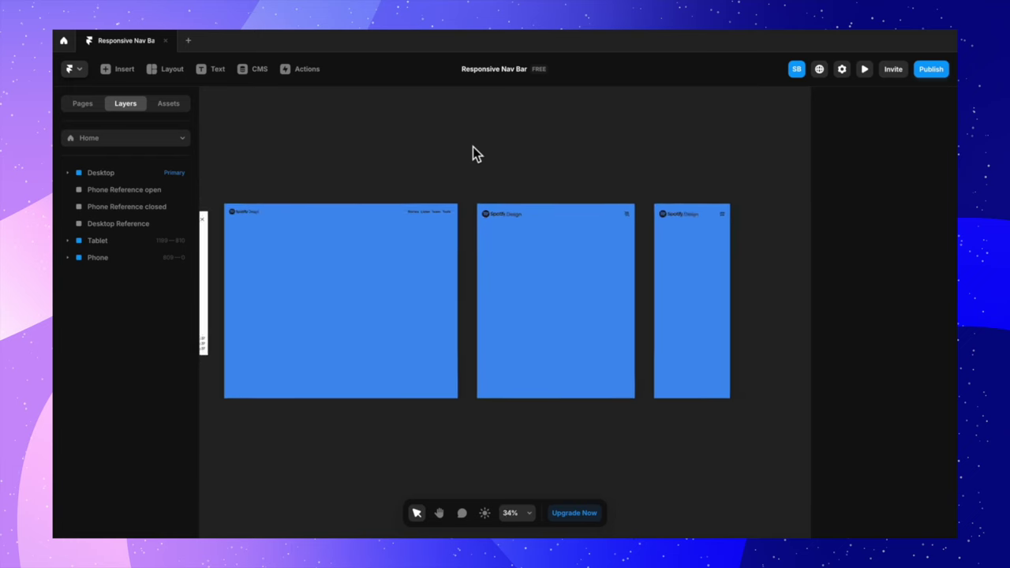
pyautogui.click(418, 211)
# Step: Link the Stories menu item to the pasted Spotify stories URL
pyautogui.doubleClick(418, 212)
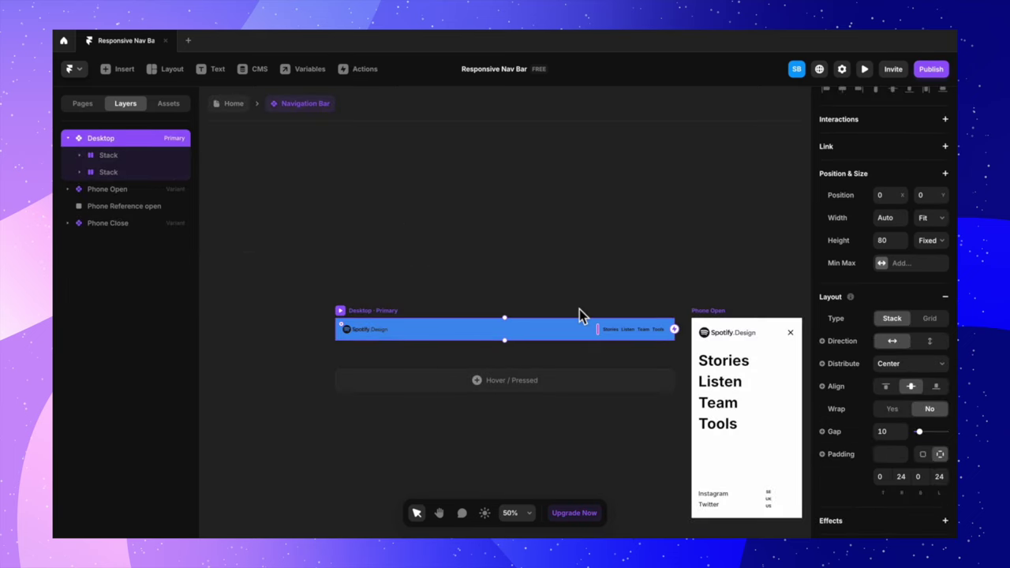
pyautogui.click(532, 304)
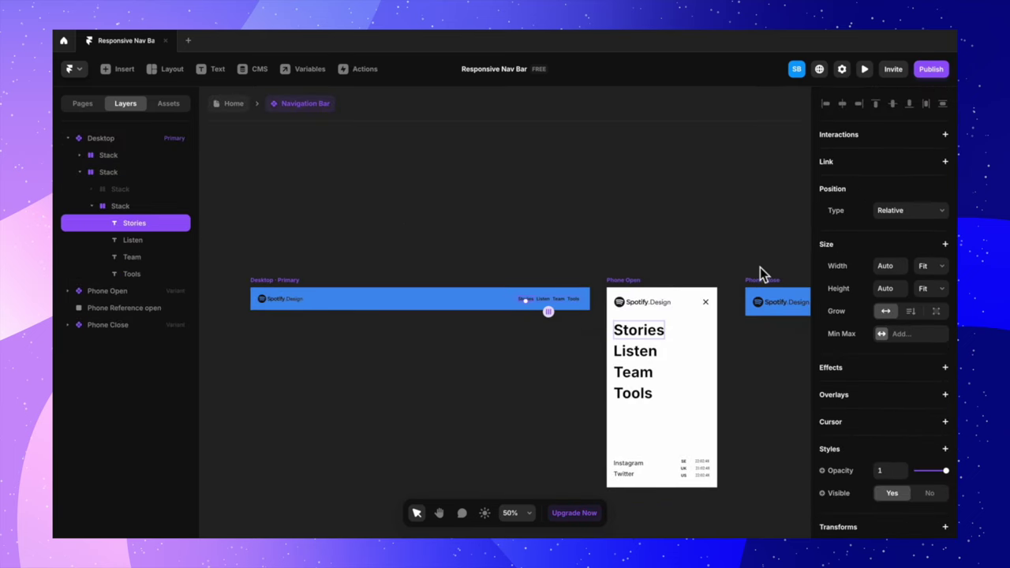
pyautogui.click(945, 162)
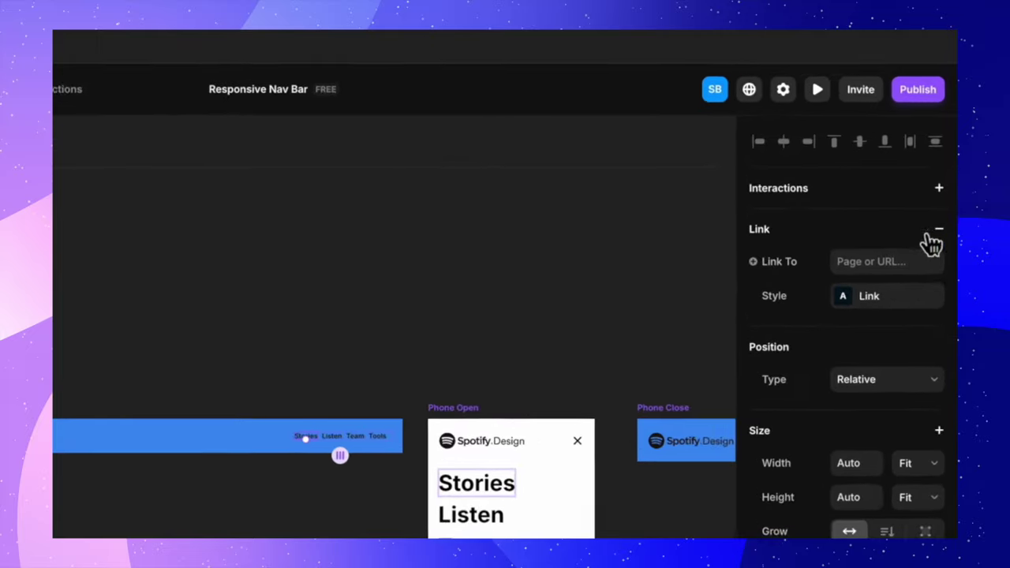
pyautogui.click(875, 266)
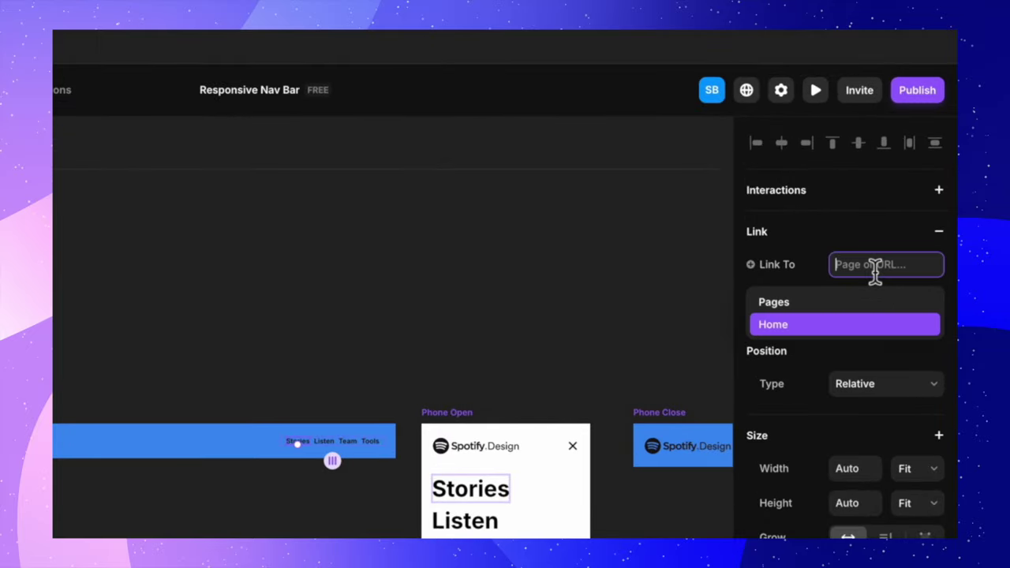
pyautogui.hotkey('ctrl', 'v')
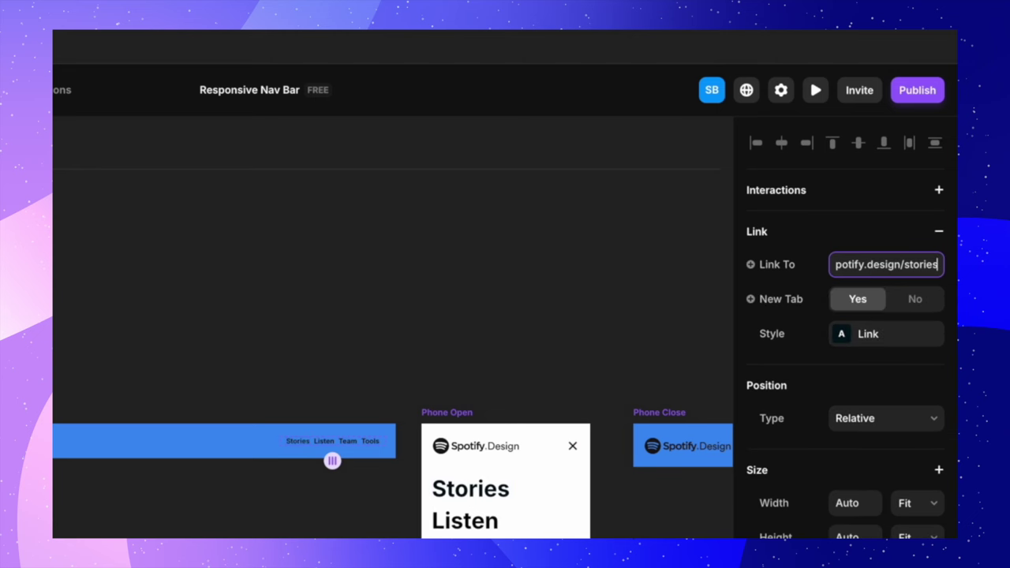
pyautogui.click(409, 335)
# Step: Edit the Stories link's Link style, setting its hover colour to black
pyautogui.click(301, 442)
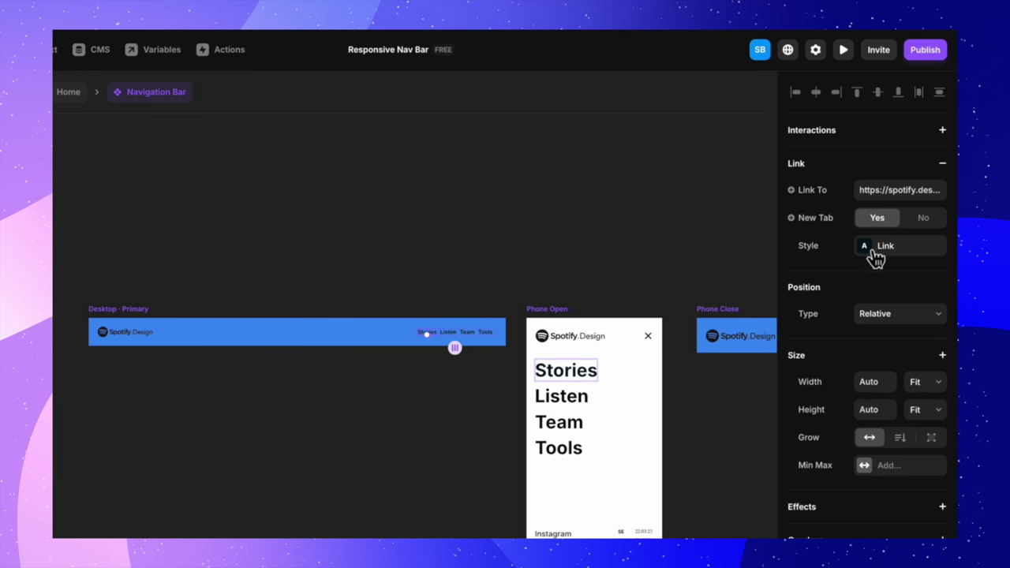
pyautogui.click(877, 253)
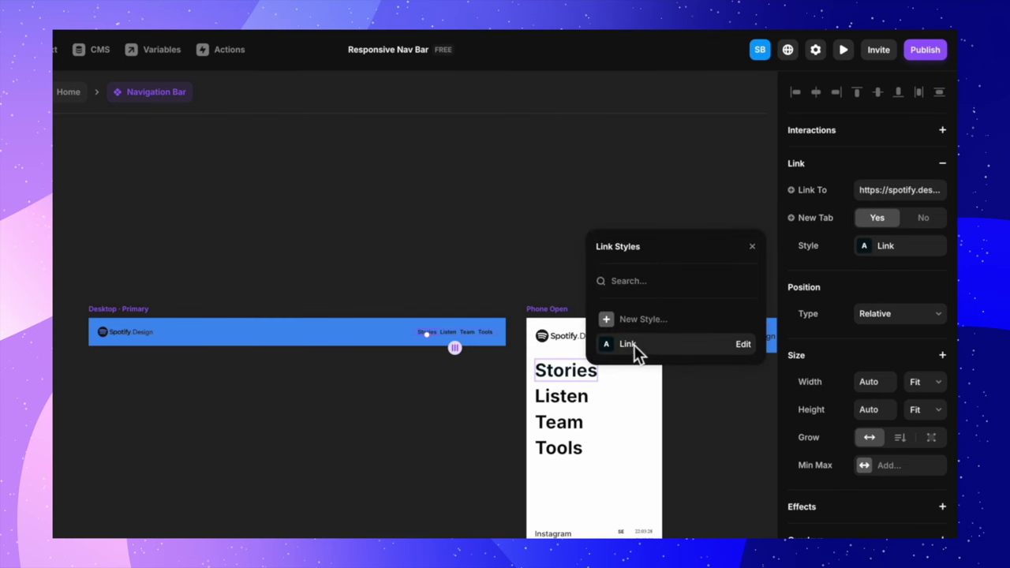
pyautogui.click(750, 347)
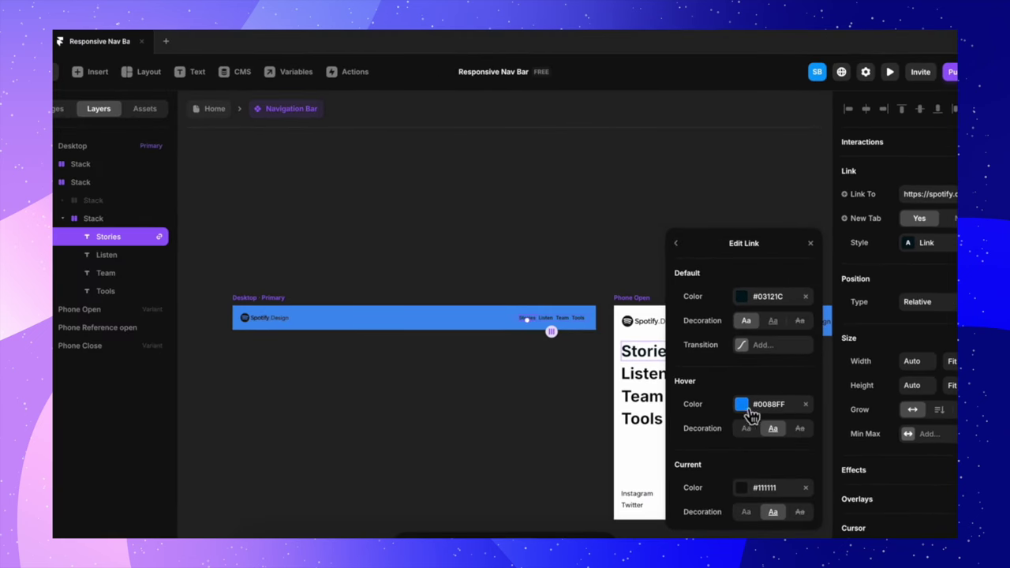
pyautogui.click(741, 407)
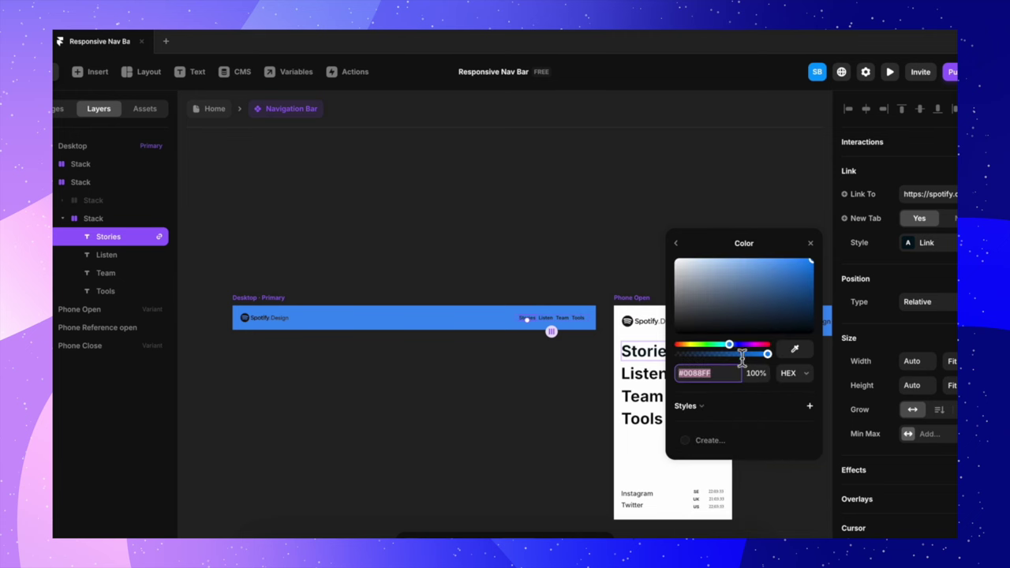
pyautogui.moveTo(814, 272); pyautogui.dragTo(816, 348)
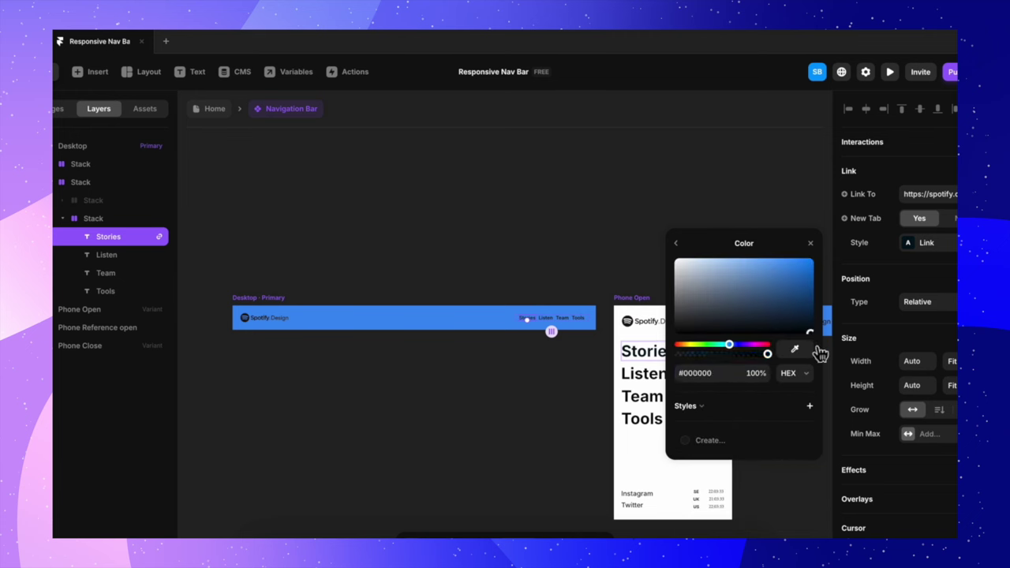
pyautogui.click(677, 244)
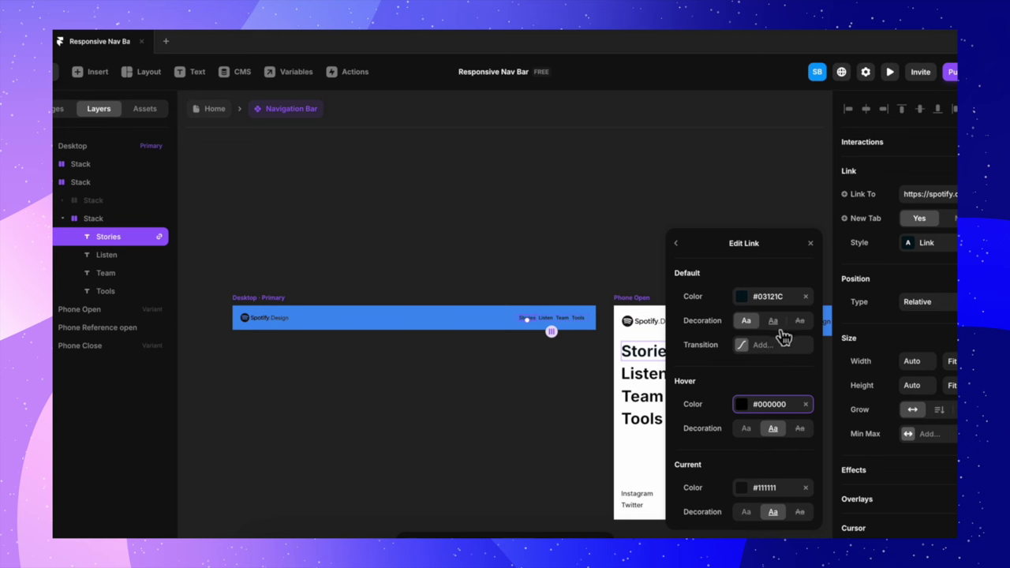
# Step: Remove hover and current underlines, set hover colour to dark grey #262626, then preview Home
pyautogui.scroll(-1, 777, 458)
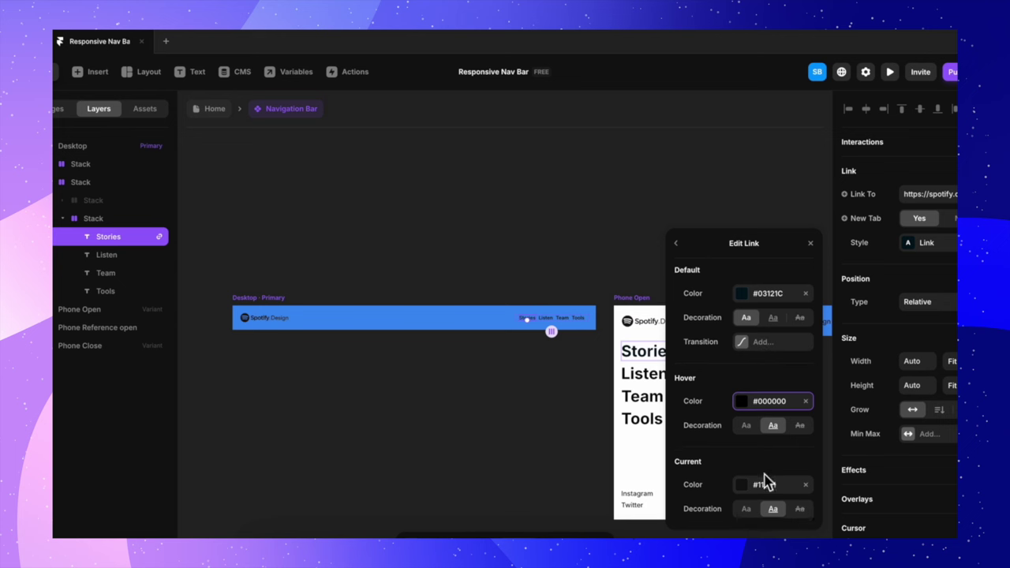
pyautogui.click(747, 425)
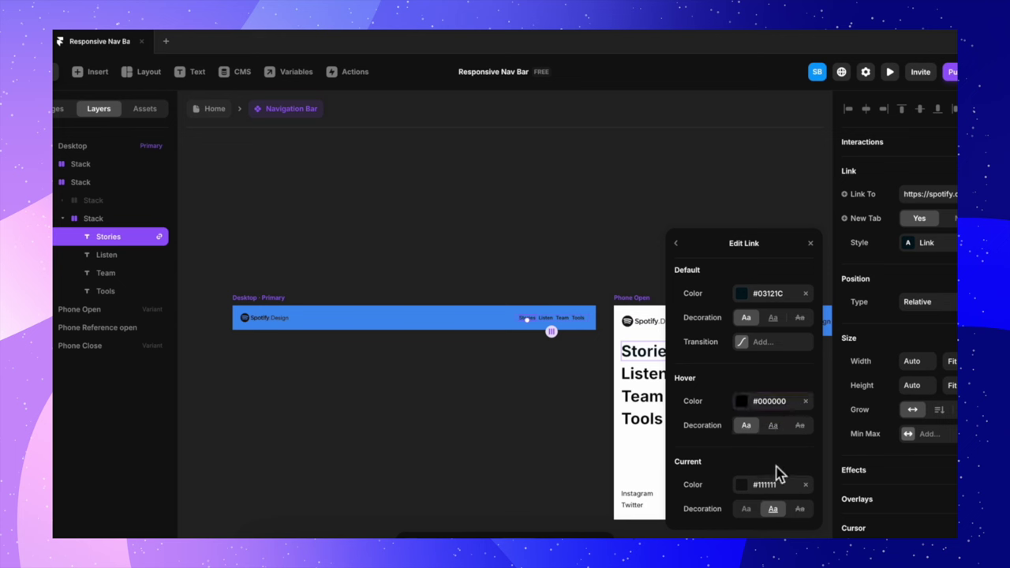
pyautogui.click(747, 509)
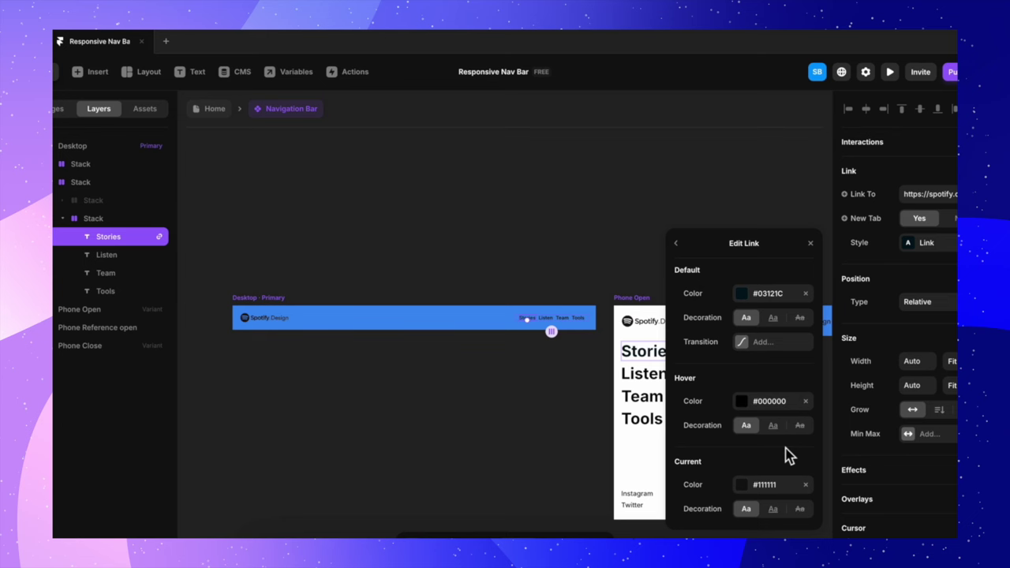
pyautogui.click(742, 401)
pyautogui.click(677, 330)
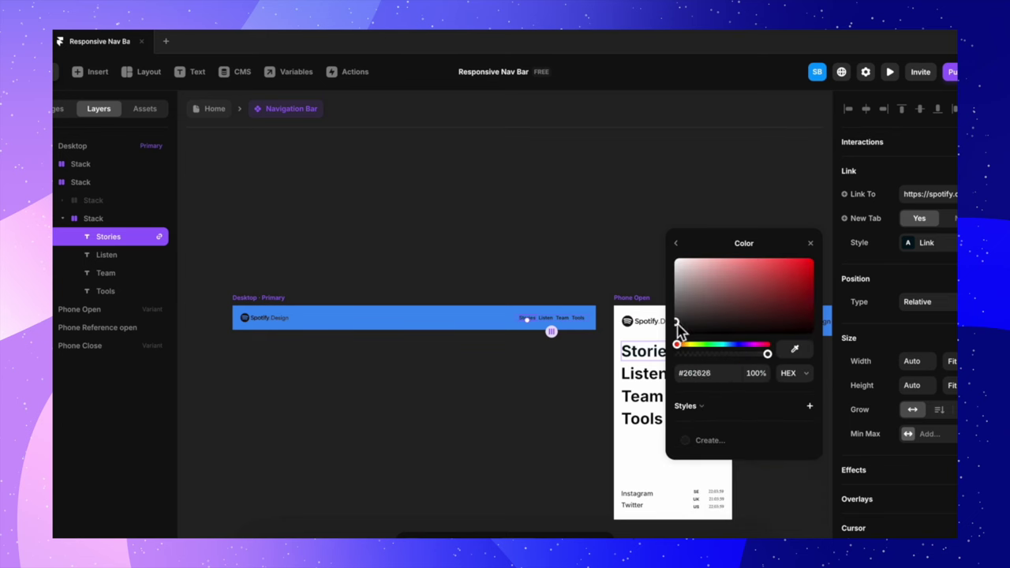
pyautogui.click(811, 243)
pyautogui.click(225, 113)
pyautogui.hotkey('ctrl', 'p')
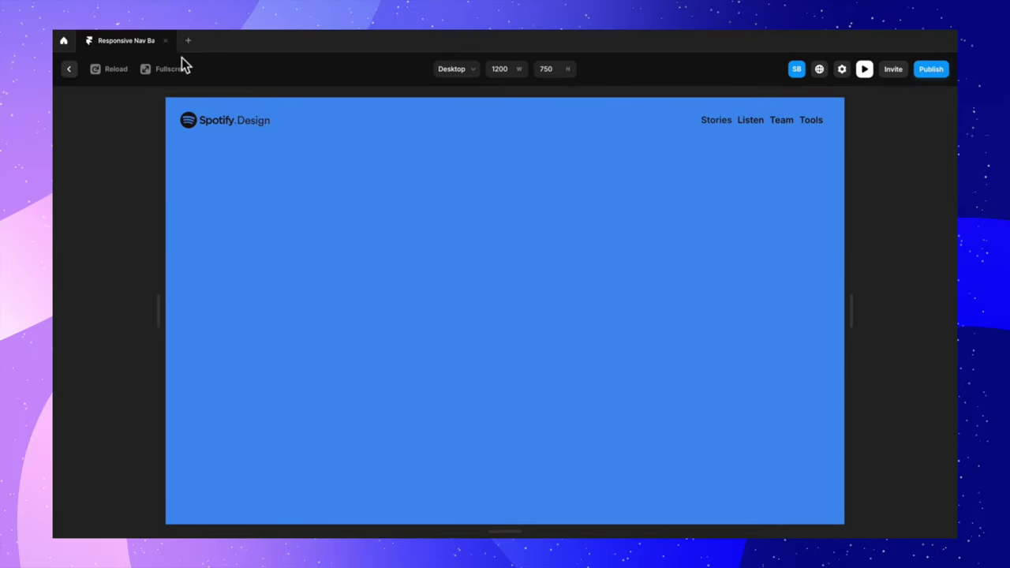
# Step: Exit the preview and pan the Home canvas to the breakpoints beside the reference mockups
pyautogui.click(70, 70)
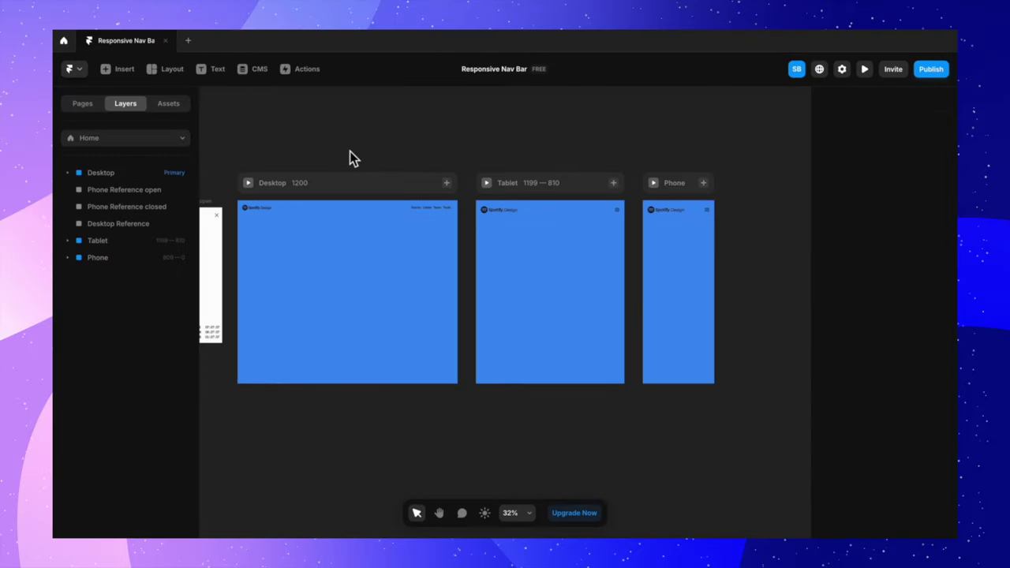
pyautogui.hscroll(-2, 673, 278)
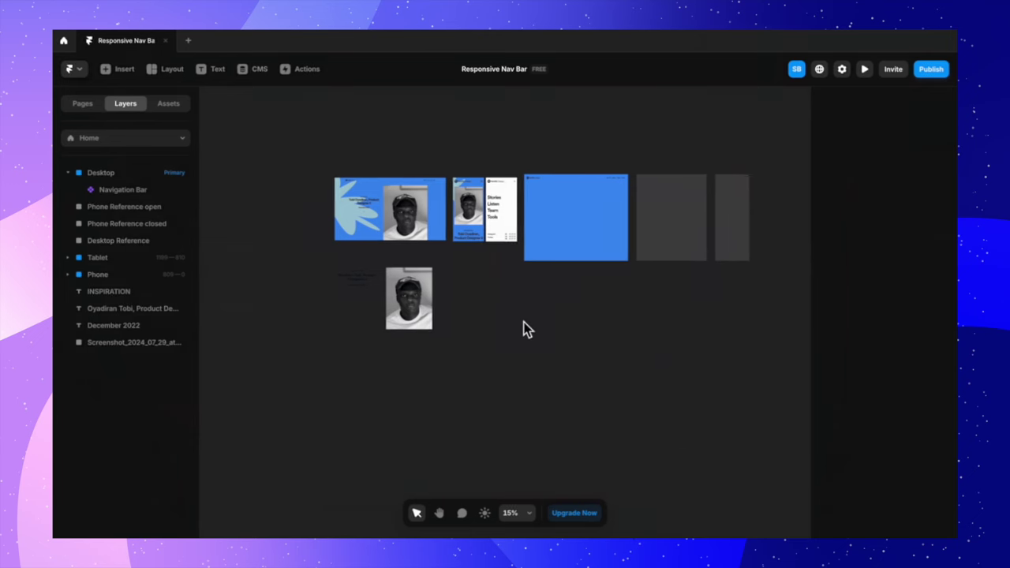
pyautogui.hscroll(2, 523, 327)
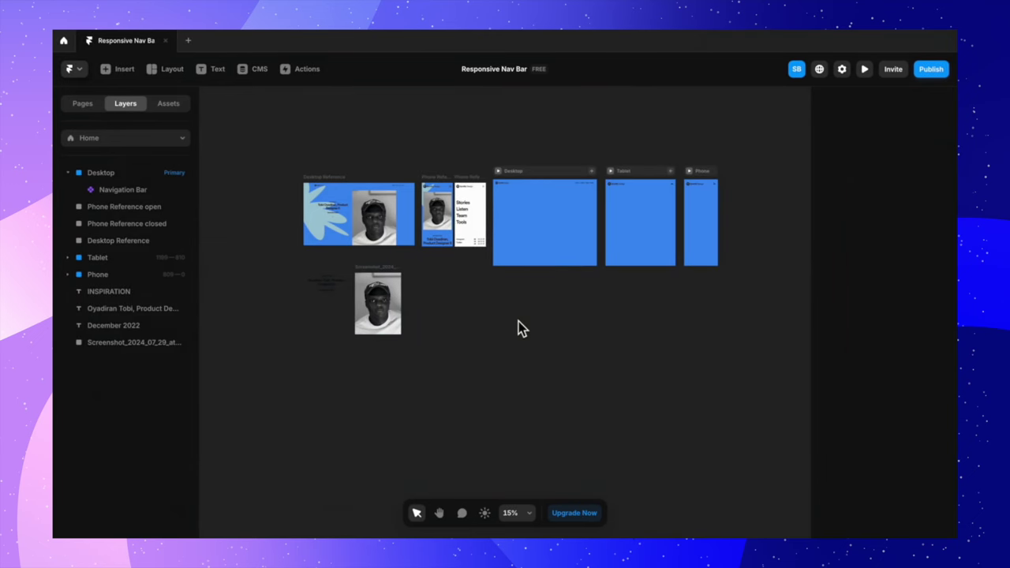
pyautogui.scroll(3, 331, 293)
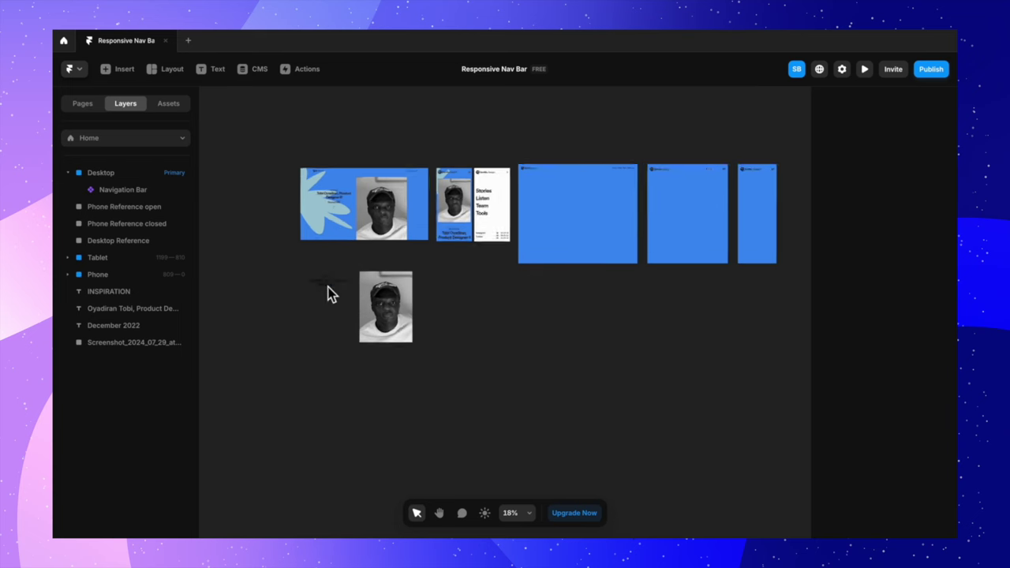
pyautogui.scroll(5, 341, 269)
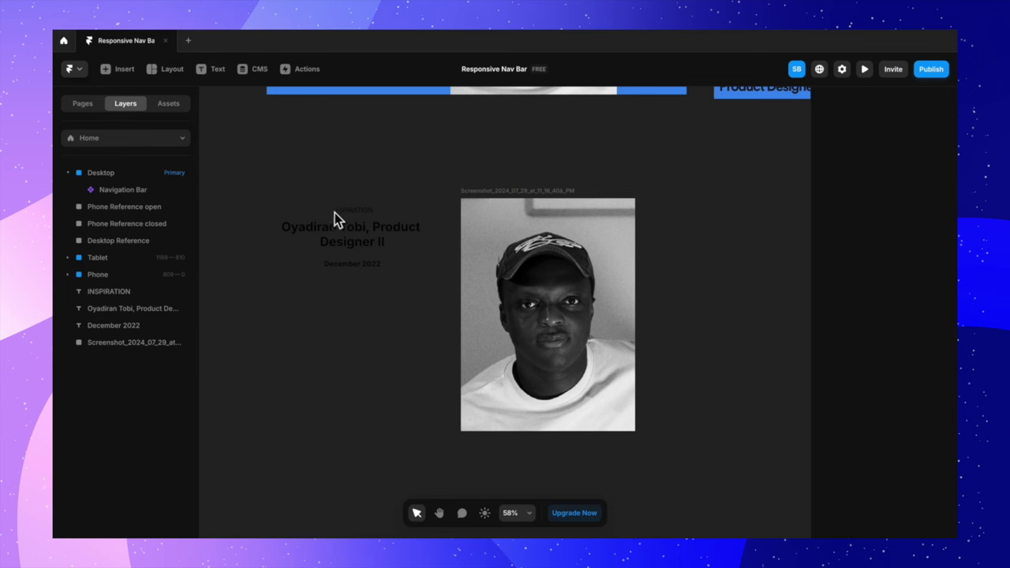
pyautogui.scroll(-2, 337, 273)
pyautogui.scroll(2, 336, 267)
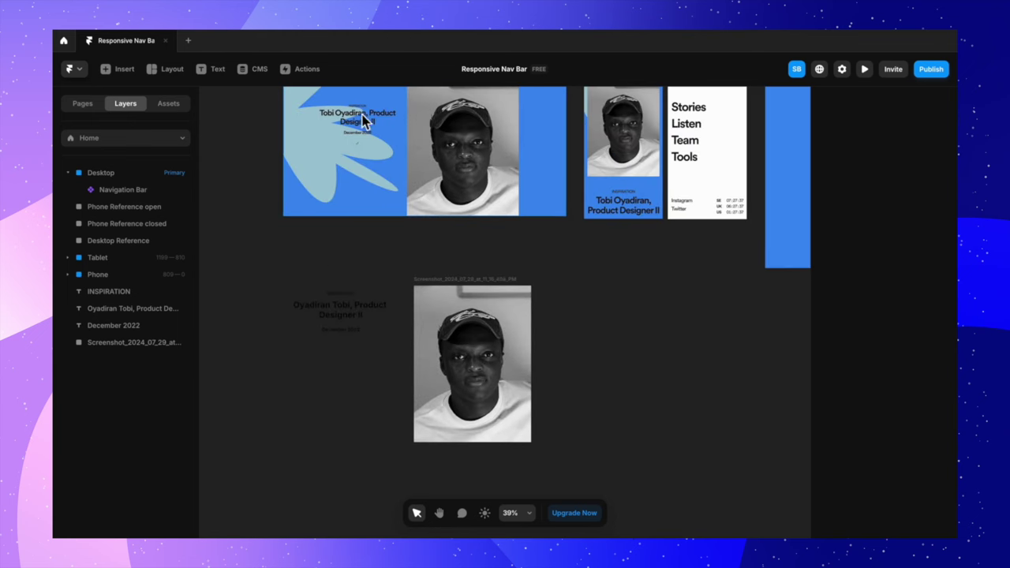
pyautogui.scroll(-3, 311, 267)
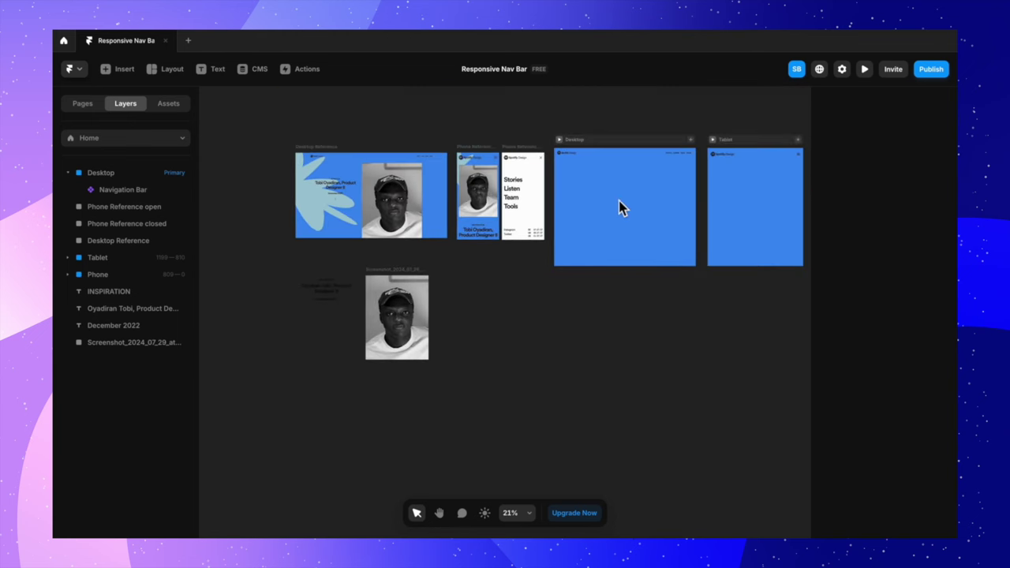
# Step: Marquee-select the four loose layers (INSPIRATION, heading, December 2022, portrait) and drop them into the Desktop frame
pyautogui.moveTo(277, 262); pyautogui.dragTo(444, 384)
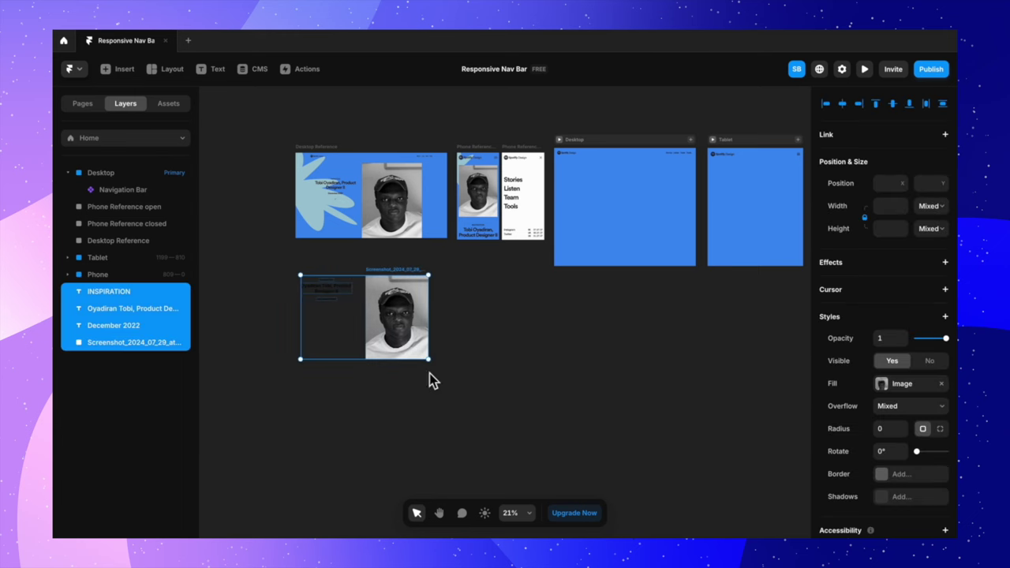
pyautogui.moveTo(399, 337); pyautogui.dragTo(662, 234)
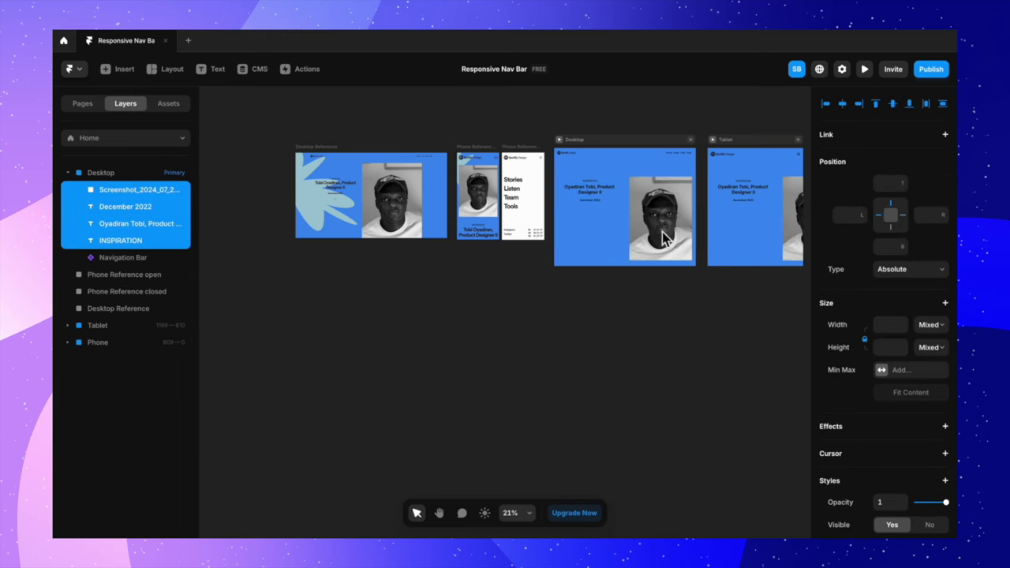
pyautogui.click(646, 315)
pyautogui.scroll(5, 622, 195)
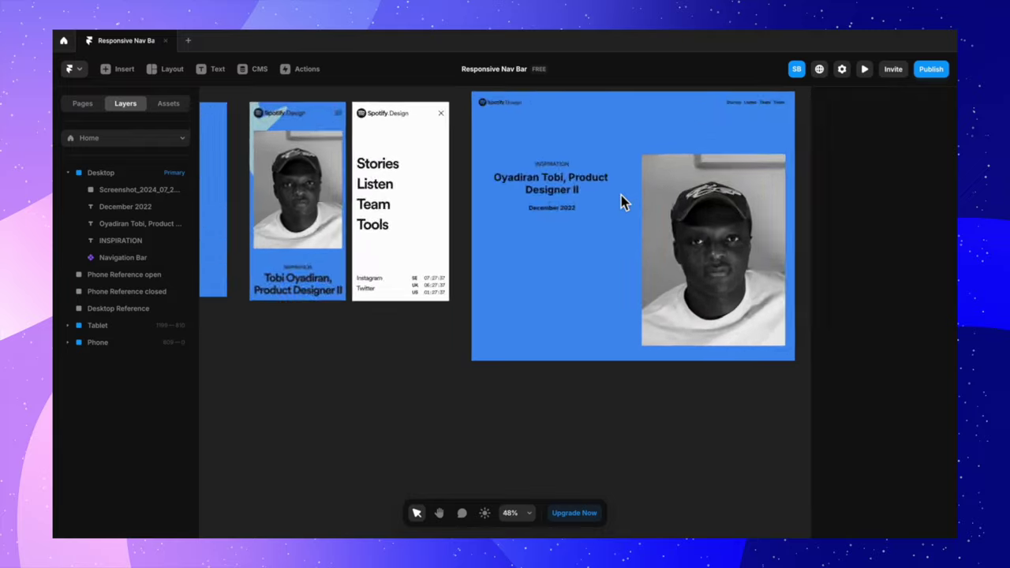
pyautogui.scroll(-5, 298, 246)
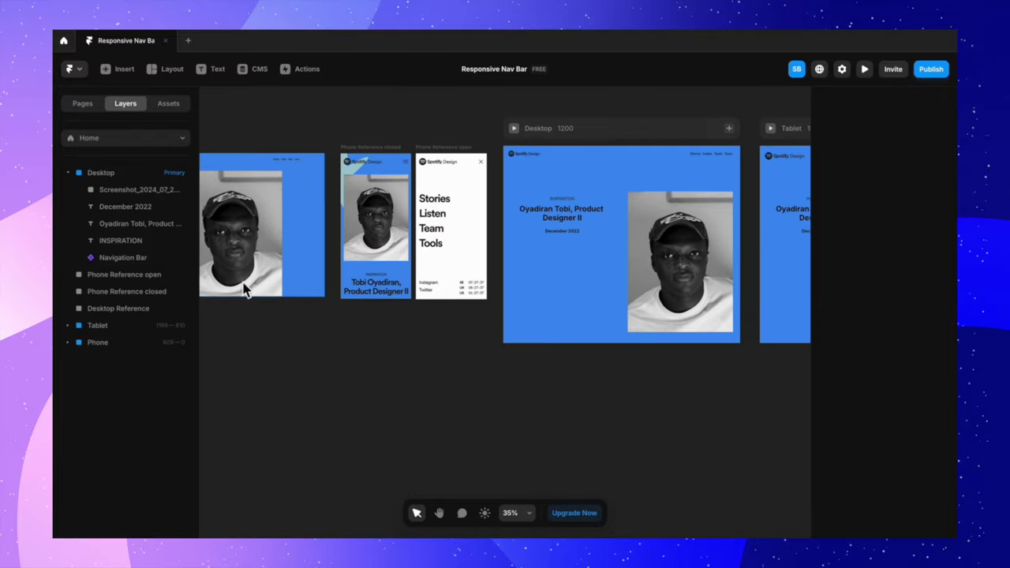
pyautogui.hscroll(-3, 224, 253)
pyautogui.hscroll(-1, 223, 253)
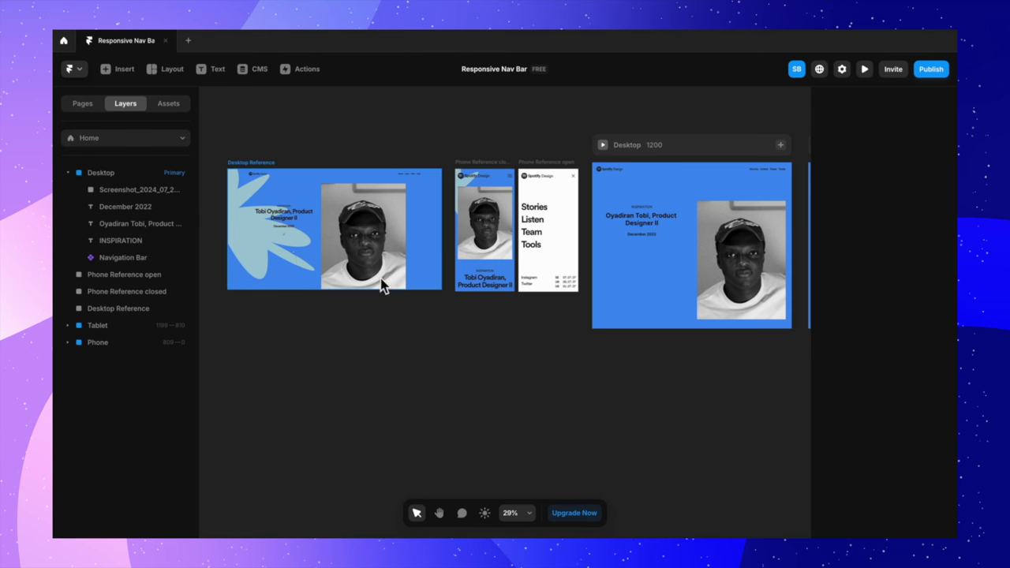
pyautogui.click(648, 210)
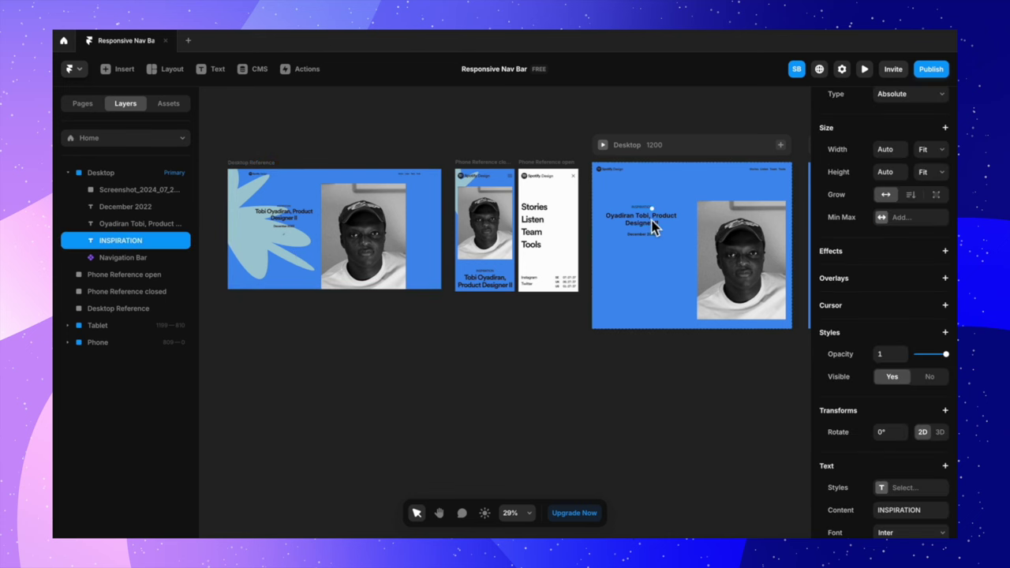
# Step: Wrap the INSPIRATION label and name heading in a stack with Fit Content width
pyautogui.keyDown('shift'); pyautogui.click(650, 222); pyautogui.keyUp('shift')
pyautogui.rightClick(651, 221)
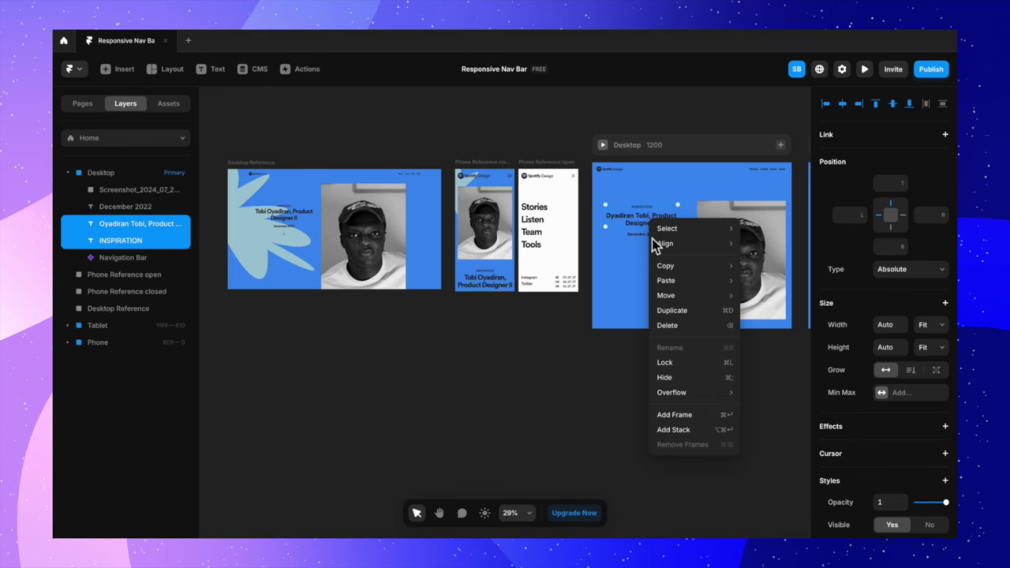
pyautogui.click(684, 439)
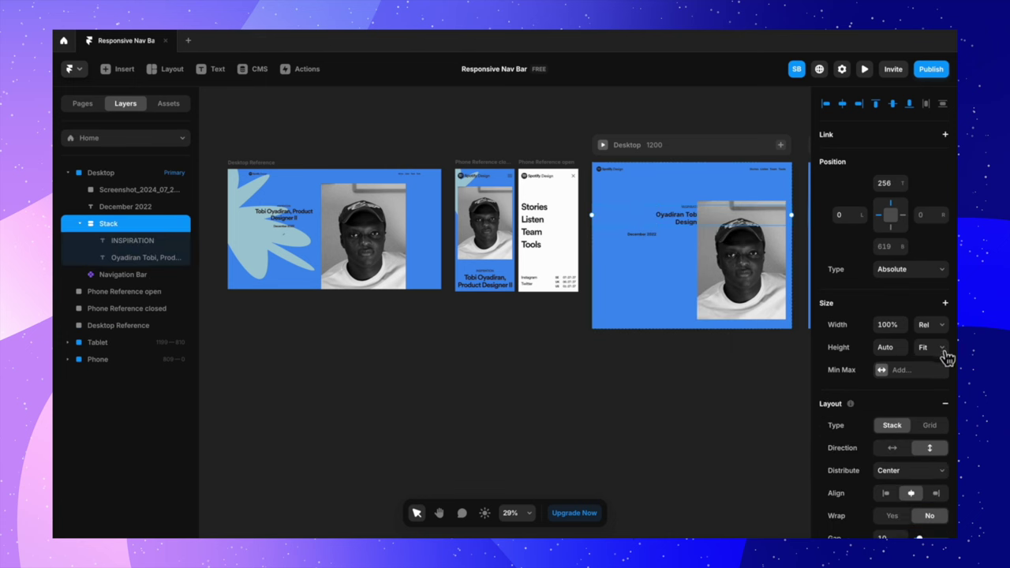
pyautogui.click(942, 325)
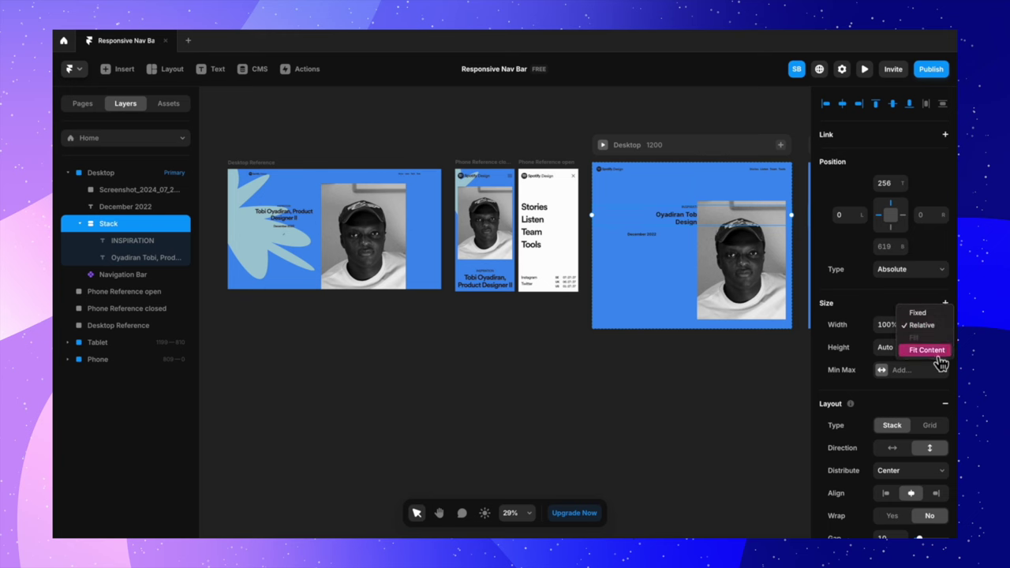
pyautogui.click(941, 362)
pyautogui.moveTo(615, 207); pyautogui.dragTo(660, 218)
pyautogui.click(660, 219)
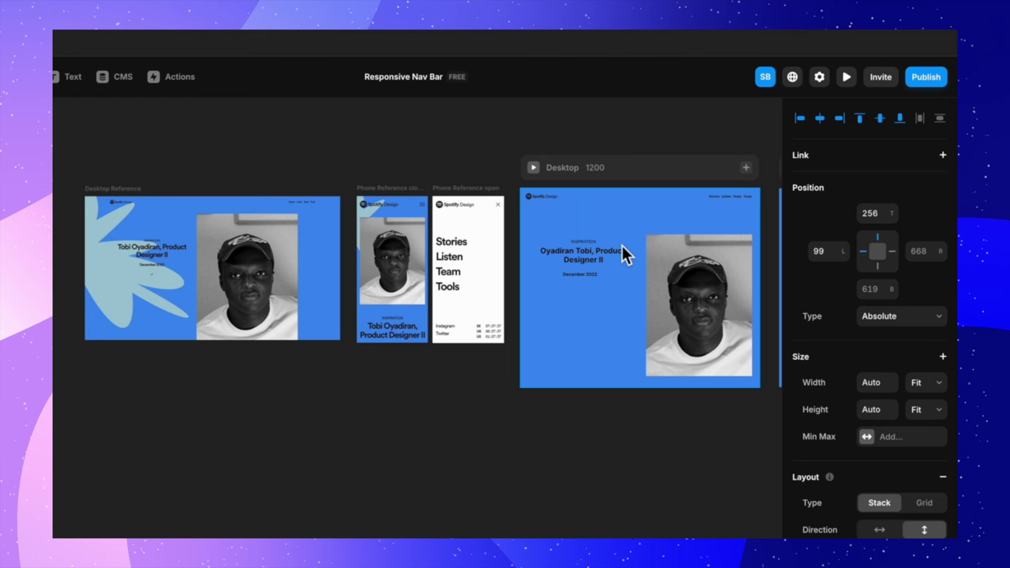
# Step: Set the stack's gap to 16, then select it together with the December 2022 text
pyautogui.scroll(-5, 900, 510)
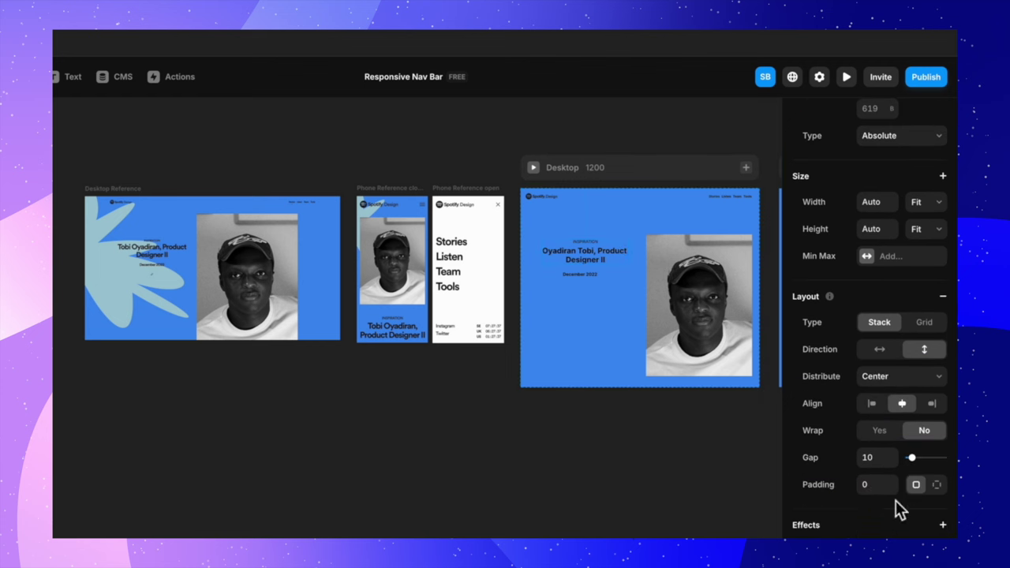
pyautogui.click(883, 460)
pyautogui.write('1')
pyautogui.click(617, 464)
pyautogui.click(593, 276)
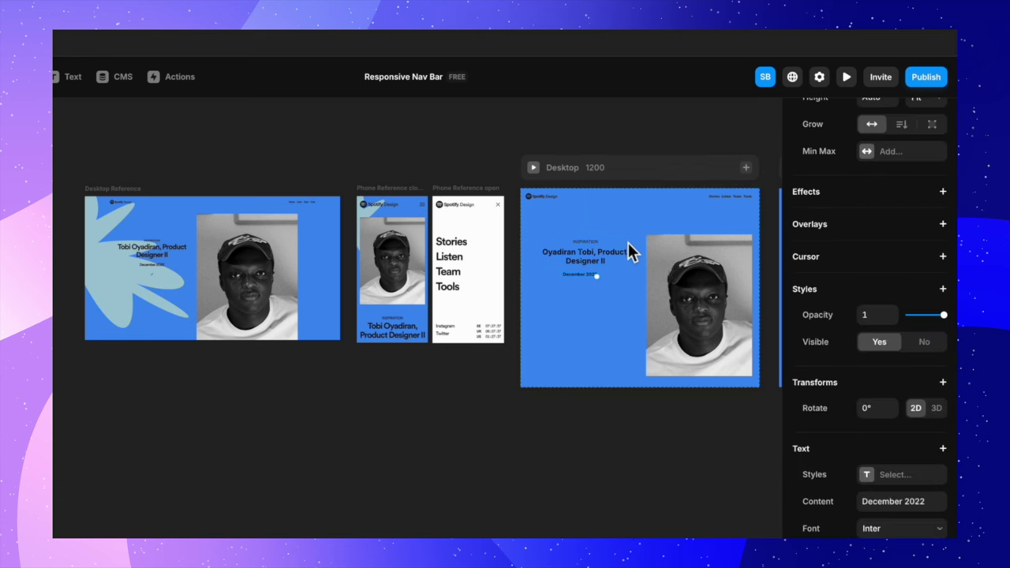
pyautogui.click(629, 251)
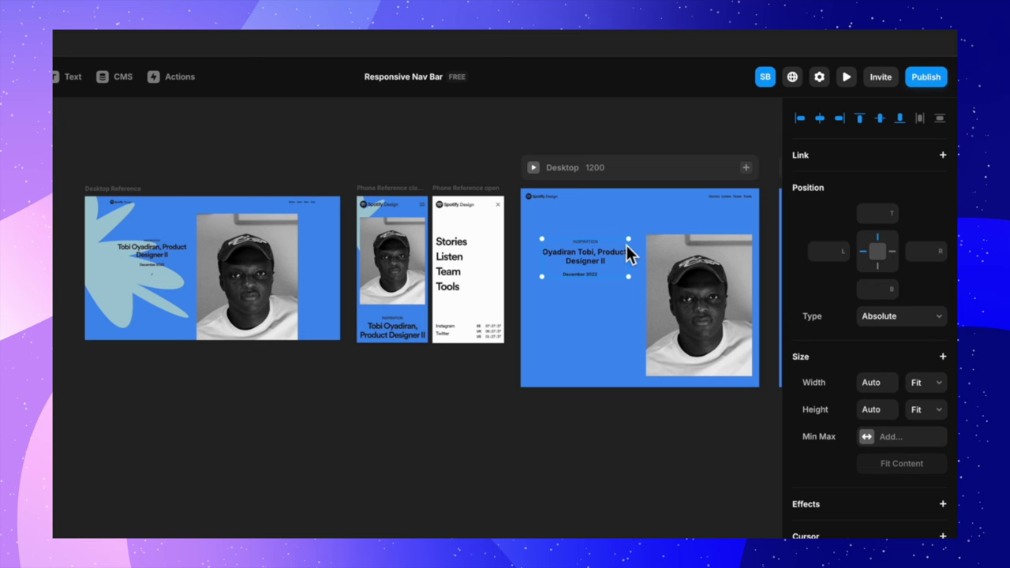
# Step: Wrap the text stack and December 2022 in a new stack with Fit Content width and height
pyautogui.rightClick(629, 246)
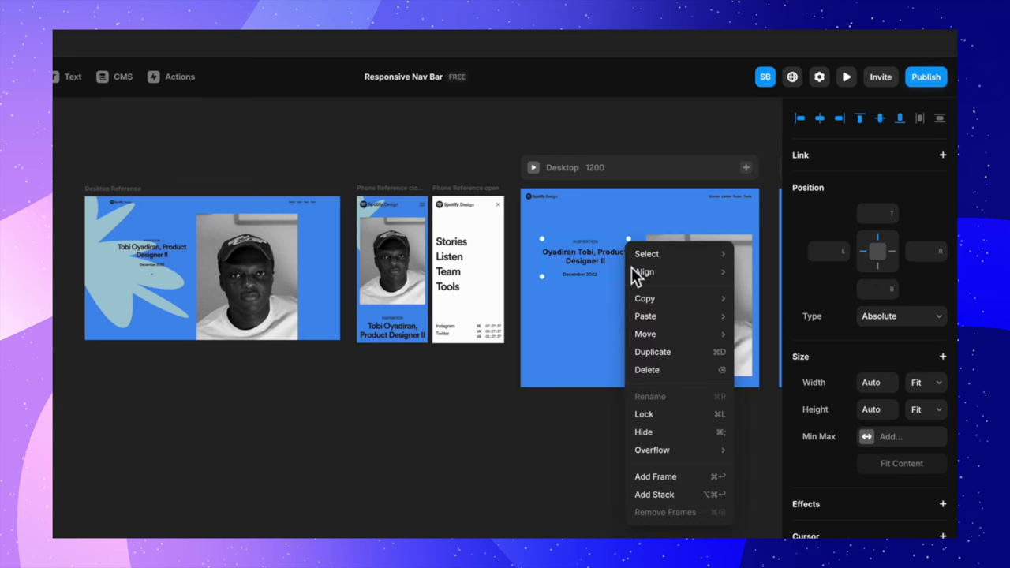
pyautogui.click(664, 495)
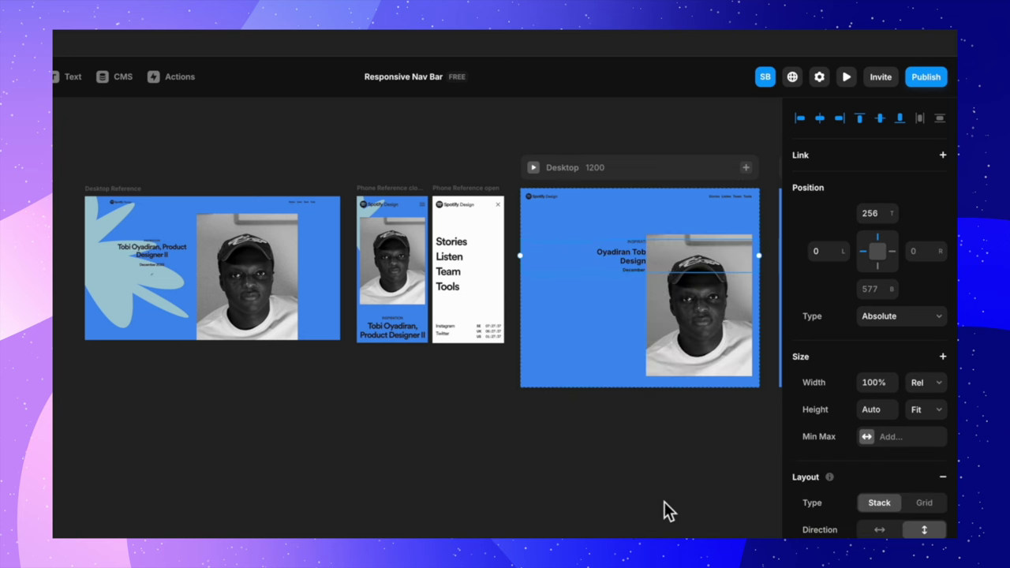
pyautogui.click(947, 416)
pyautogui.click(936, 412)
pyautogui.click(605, 449)
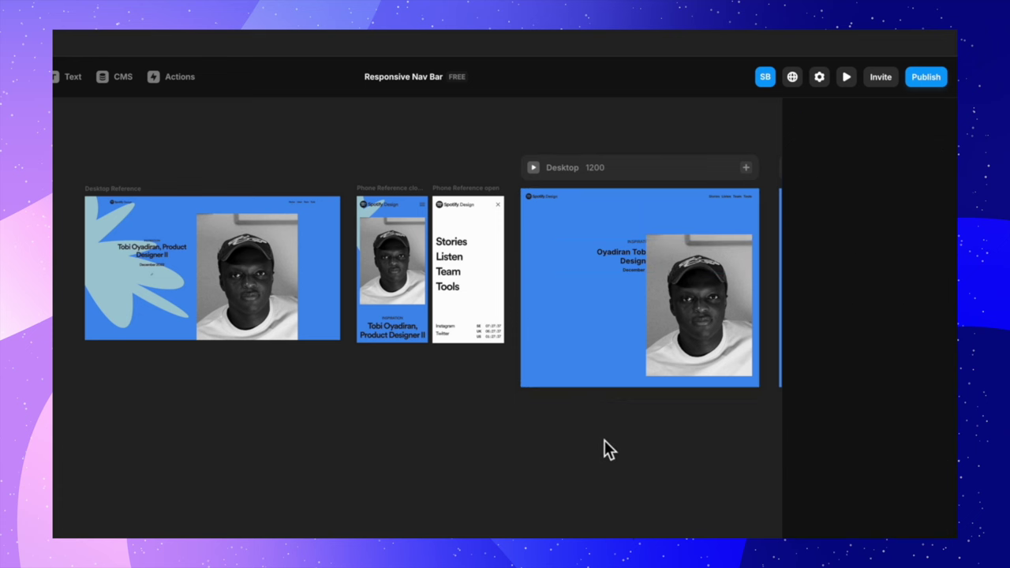
pyautogui.click(567, 251)
pyautogui.click(936, 412)
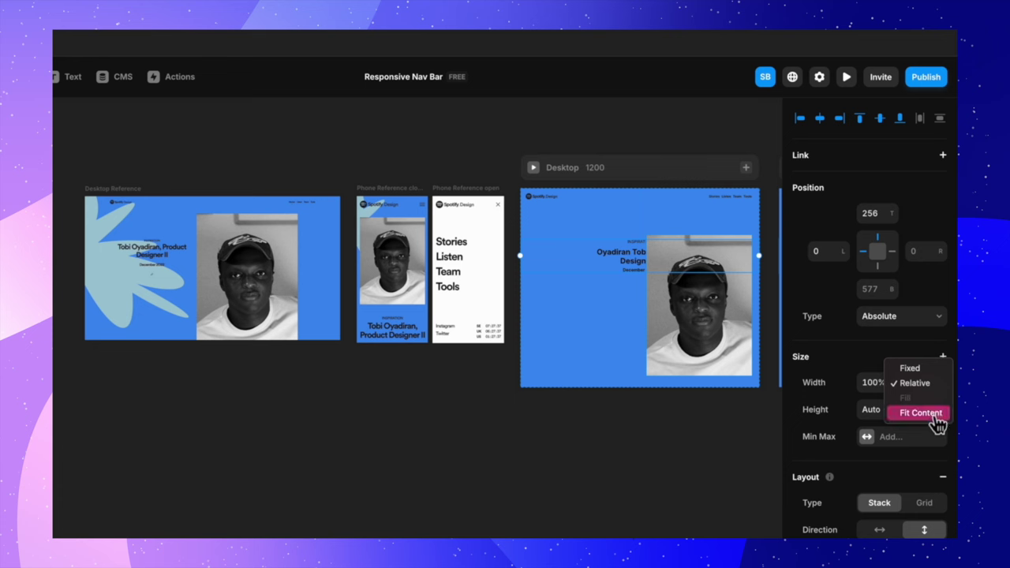
pyautogui.click(934, 417)
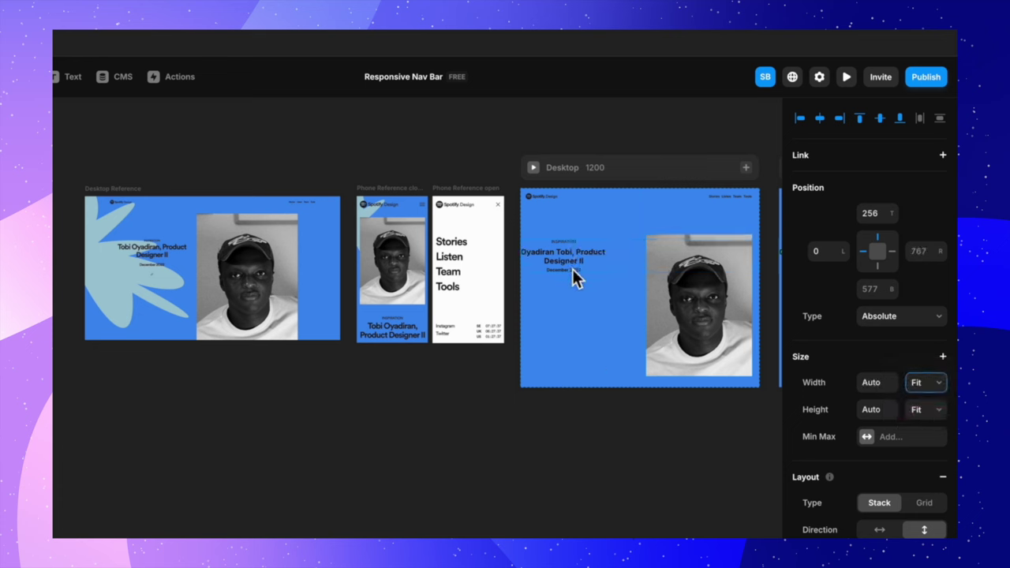
# Step: Set the new text stack's gap to 24, then view the Desktop, Tablet and Phone breakpoints
pyautogui.scroll(-4, 829, 482)
pyautogui.click(872, 483)
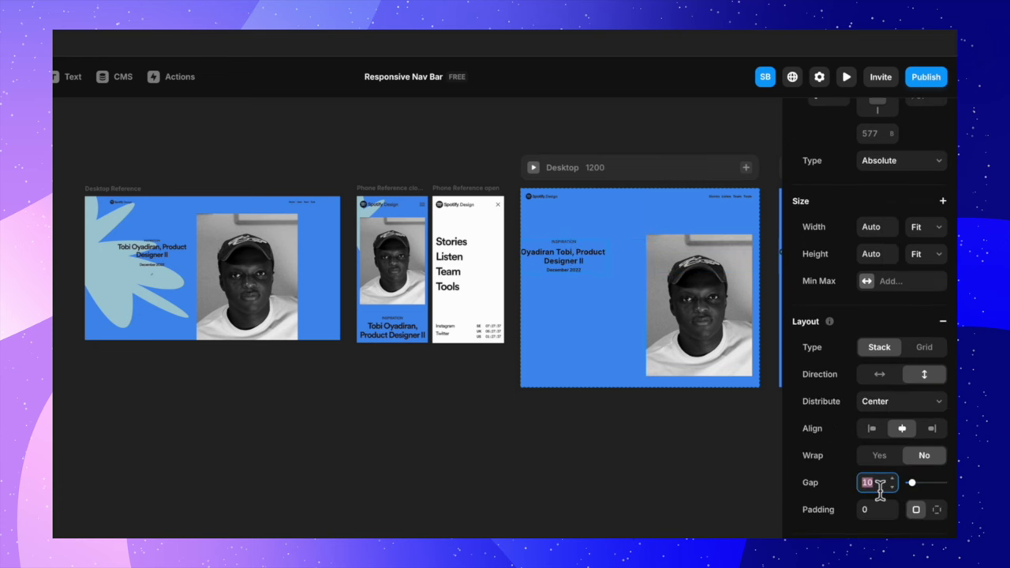
pyautogui.write('20')
pyautogui.press('Return')
pyautogui.write('24')
pyautogui.click(587, 482)
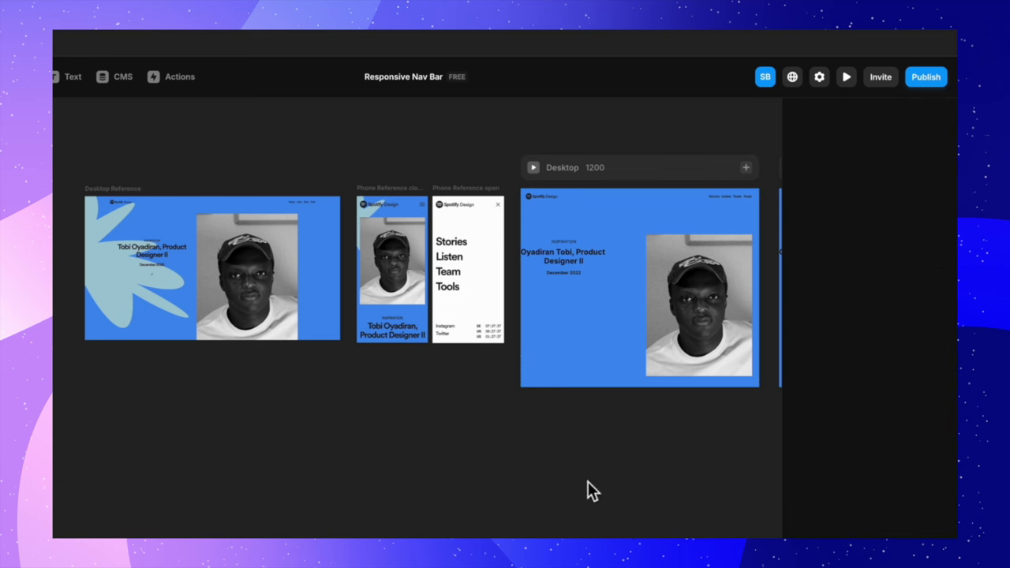
pyautogui.click(603, 276)
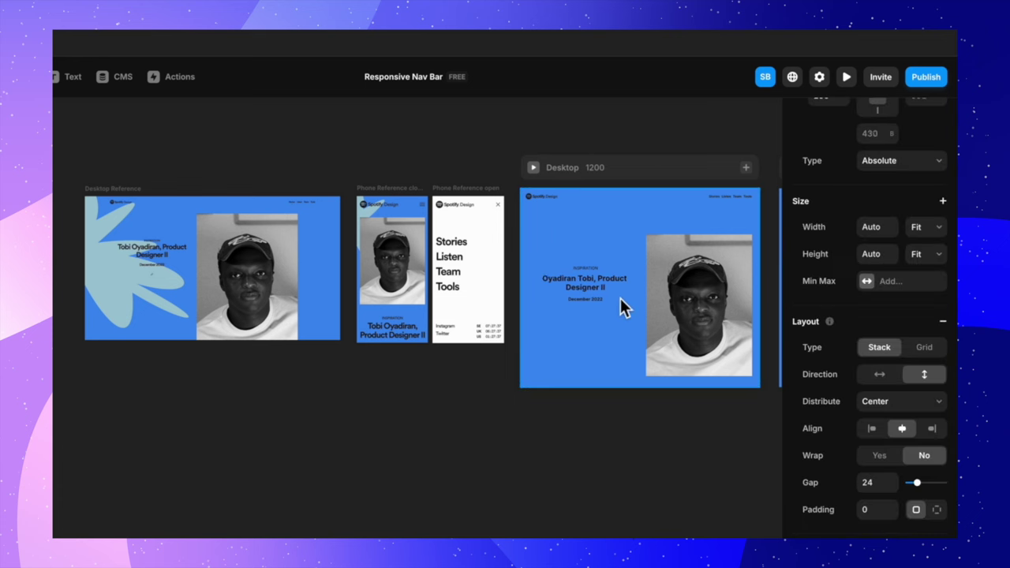
pyautogui.scroll(-5, 616, 296)
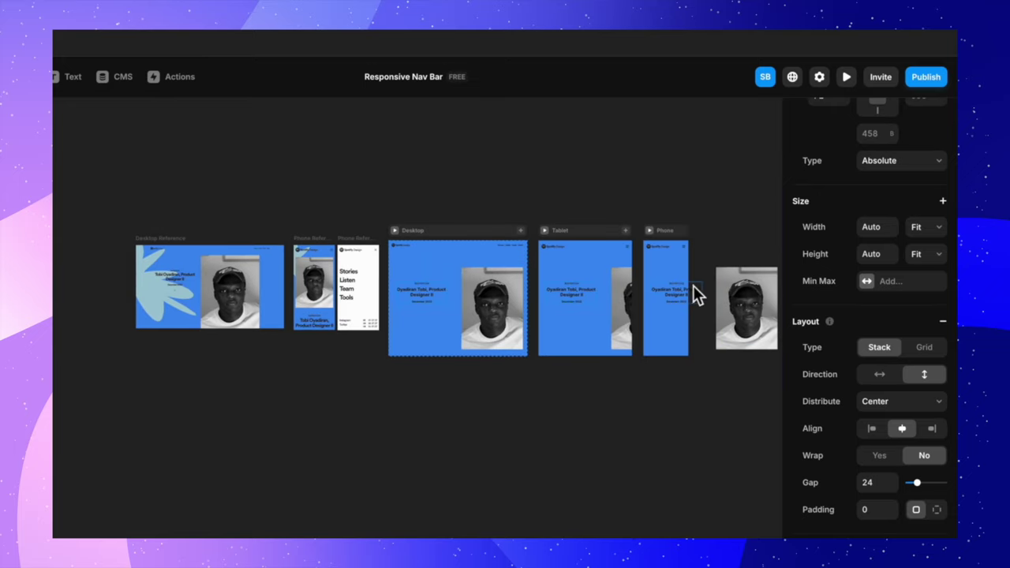
# Step: Wrap the hero text stack and the portrait image together in a new stack
pyautogui.click(469, 403)
pyautogui.hscroll(3, 491, 379)
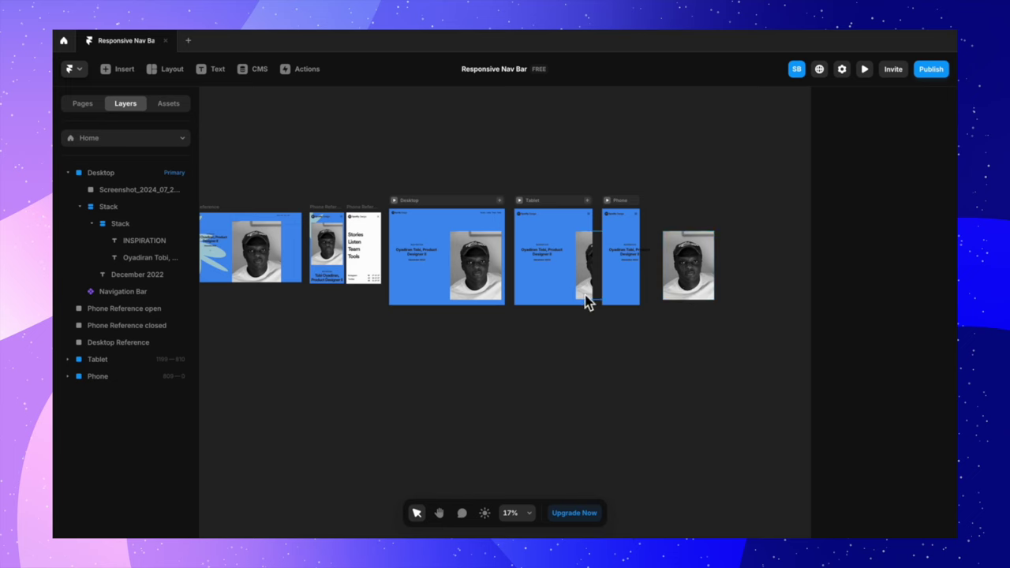
pyautogui.hscroll(-3, 588, 299)
pyautogui.scroll(2, 501, 282)
pyautogui.scroll(4, 495, 277)
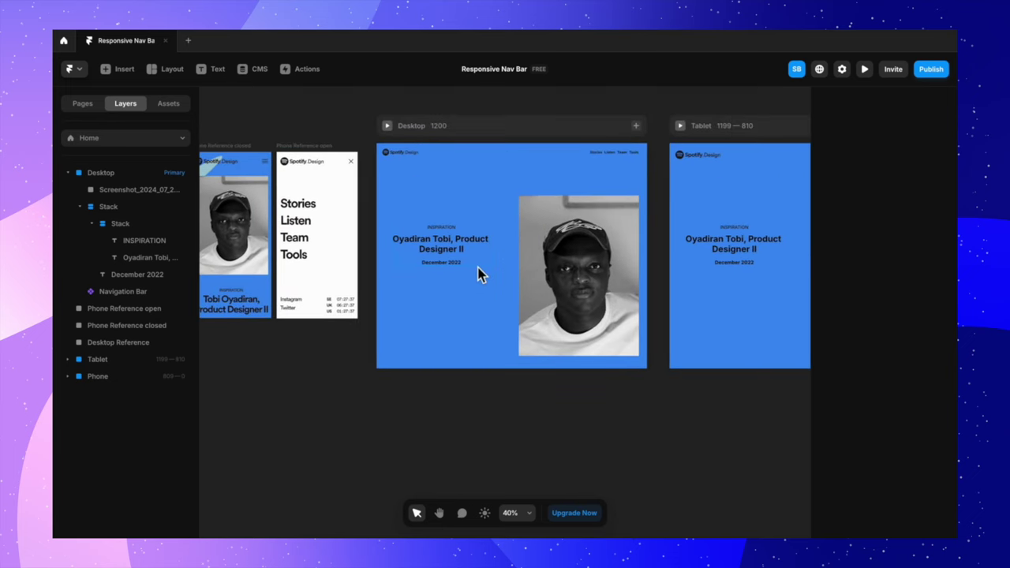
pyautogui.click(481, 271)
pyautogui.keyDown('shift'); pyautogui.click(583, 273); pyautogui.keyUp('shift')
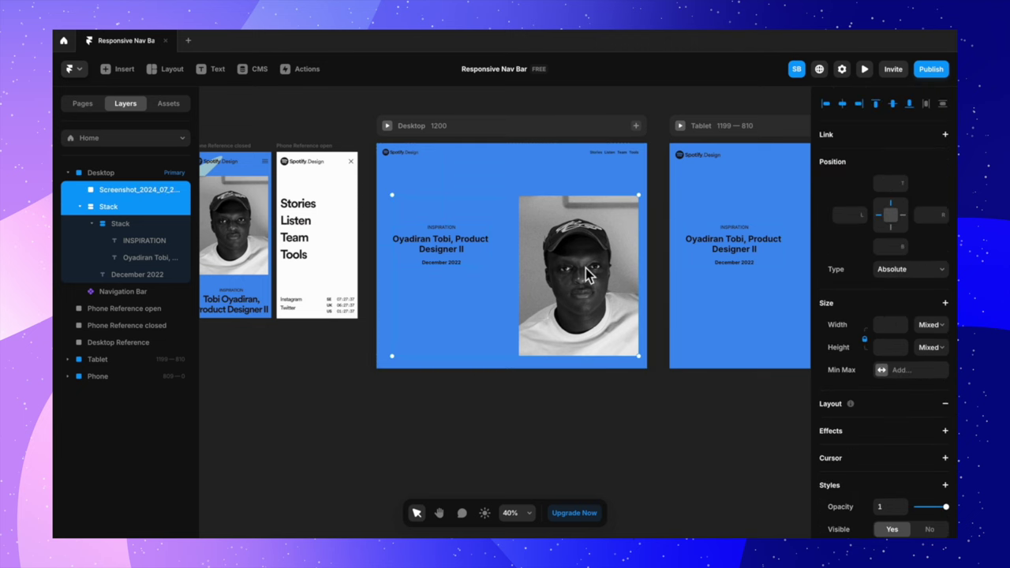
pyautogui.rightClick(585, 268)
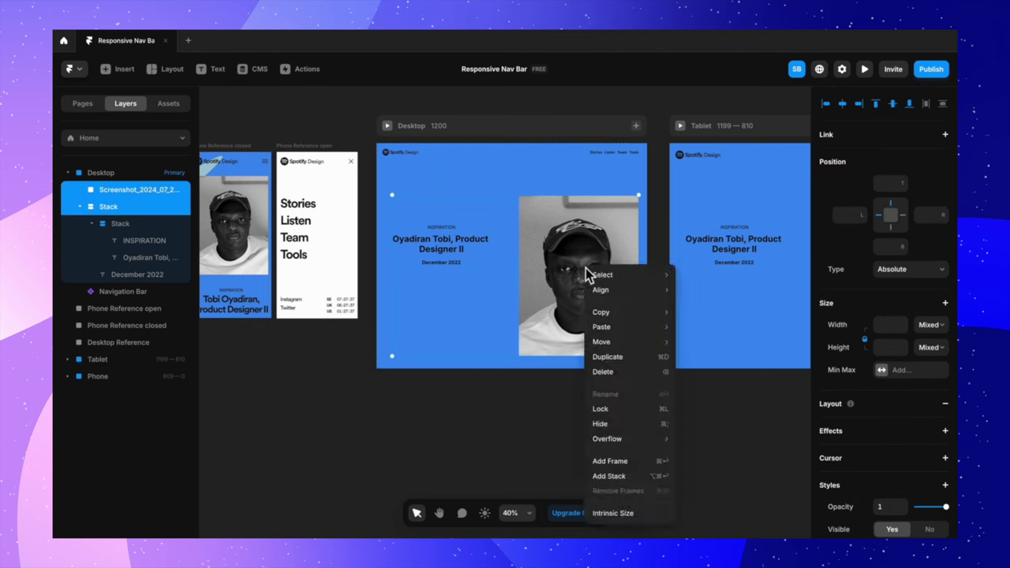
pyautogui.click(634, 478)
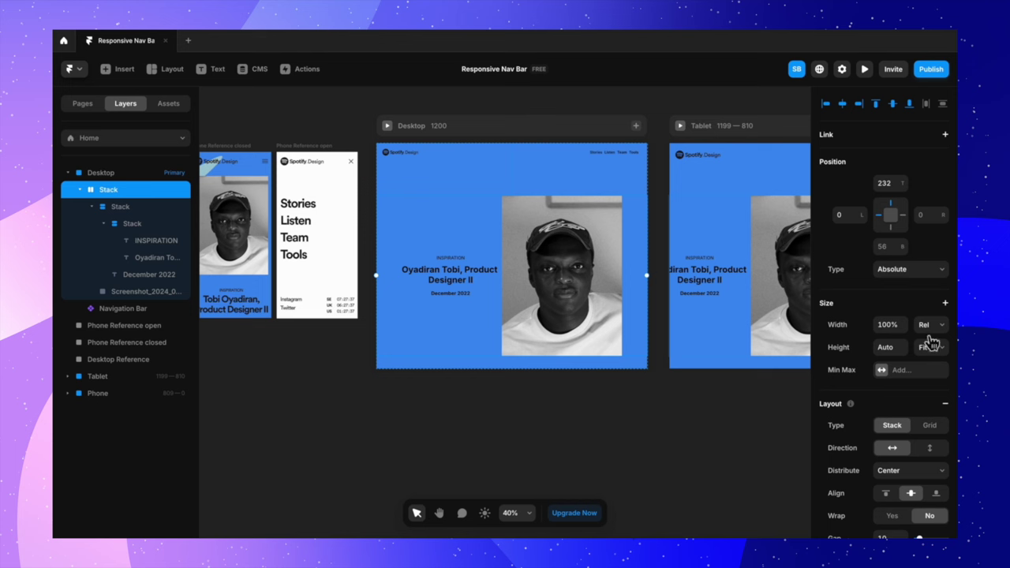
# Step: Widen the new stack's gap between text and portrait to 80
pyautogui.scroll(-4, 906, 383)
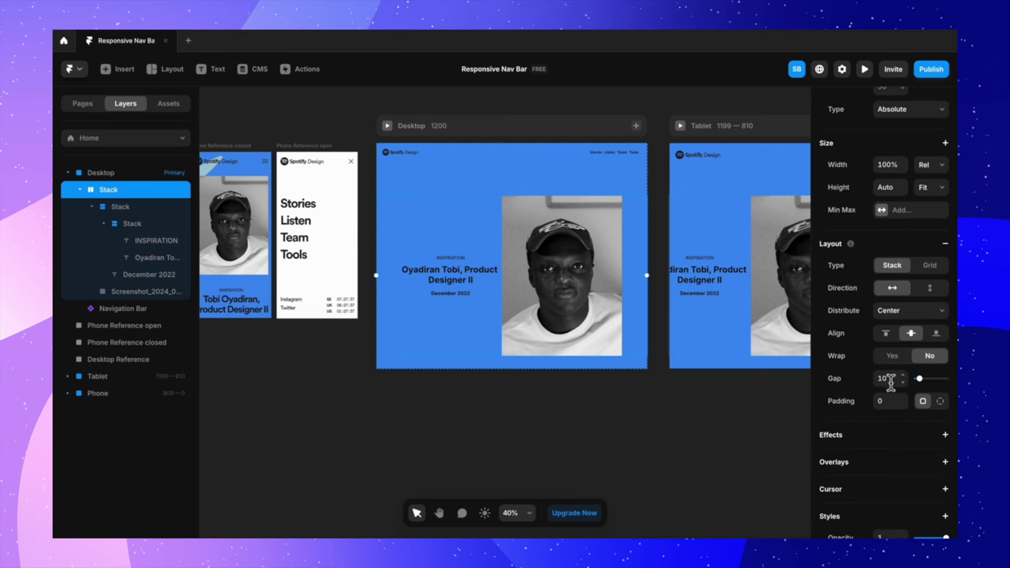
pyautogui.write('20')
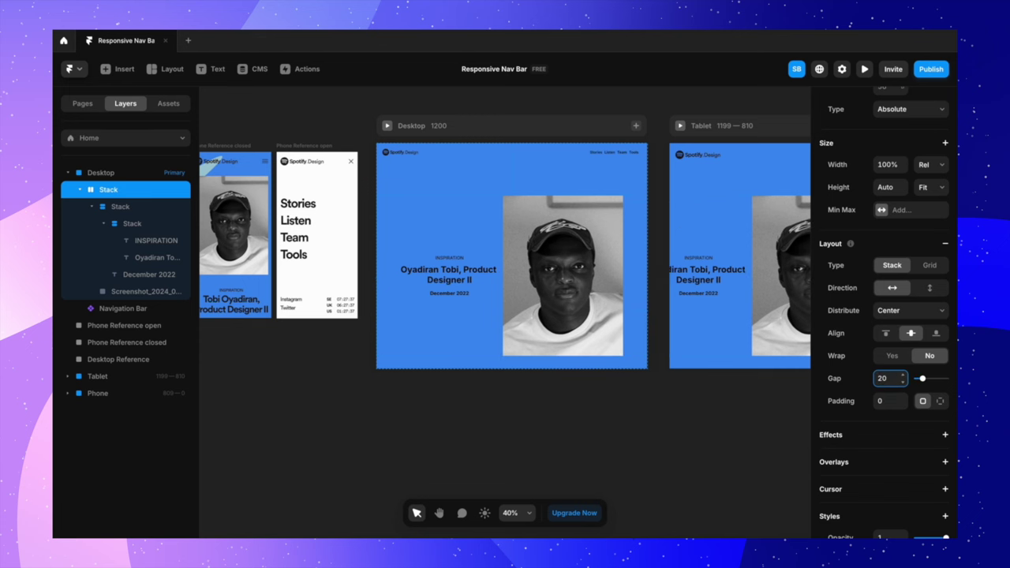
pyautogui.hotkey('shift', 'Up')
pyautogui.hotkey('shift', 'Up')
pyautogui.hotkey('shift', 'Up')
pyautogui.hotkey('shift', 'Up')
pyautogui.hotkey('shift', 'Up')
pyautogui.hotkey('shift', 'Up')
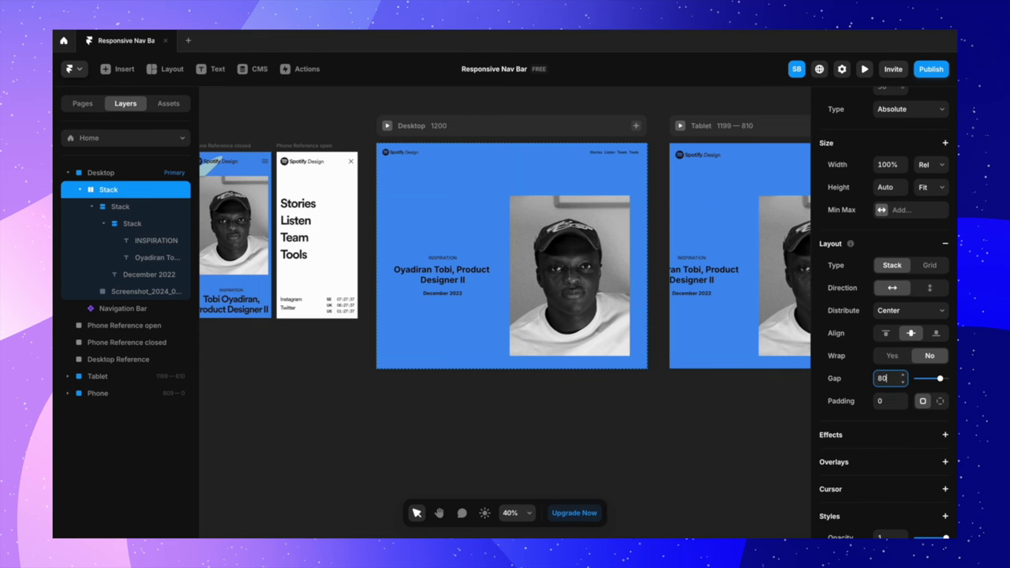
pyautogui.hscroll(-5, 561, 435)
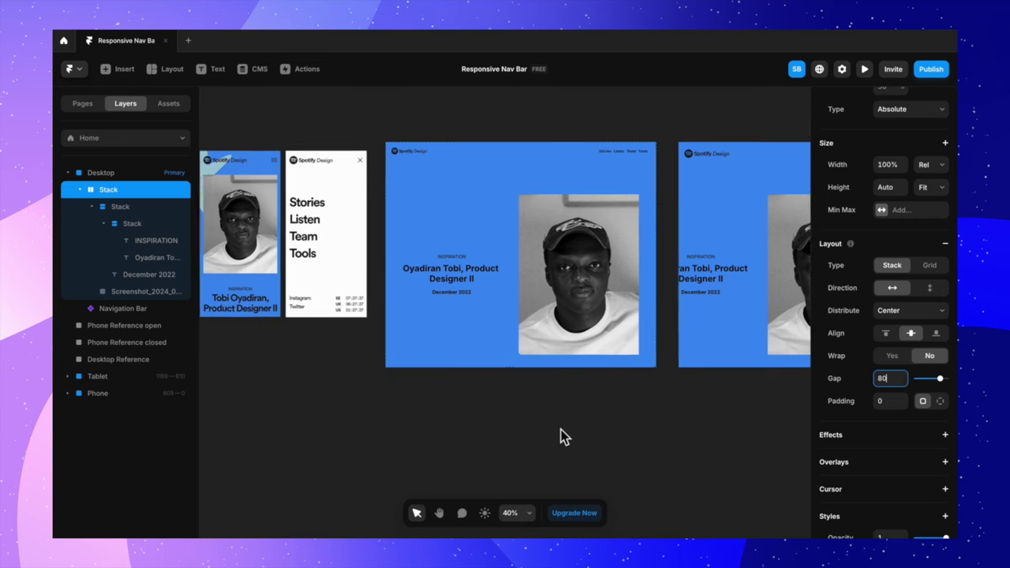
# Step: Give the nested text stack a per-side top padding of 100
pyautogui.hscroll(5, 449, 405)
pyautogui.hscroll(-6, 449, 405)
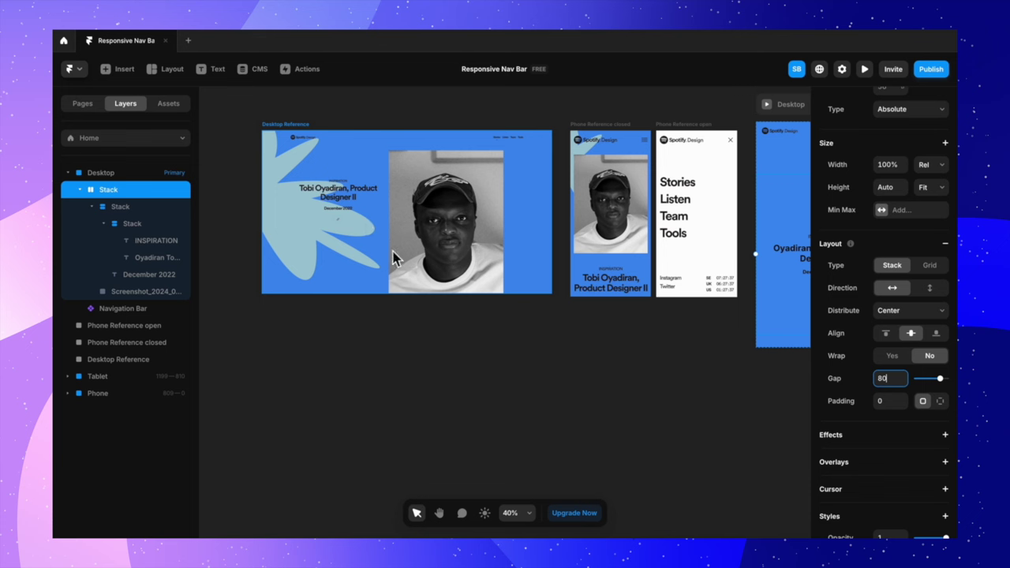
pyautogui.hscroll(5, 437, 274)
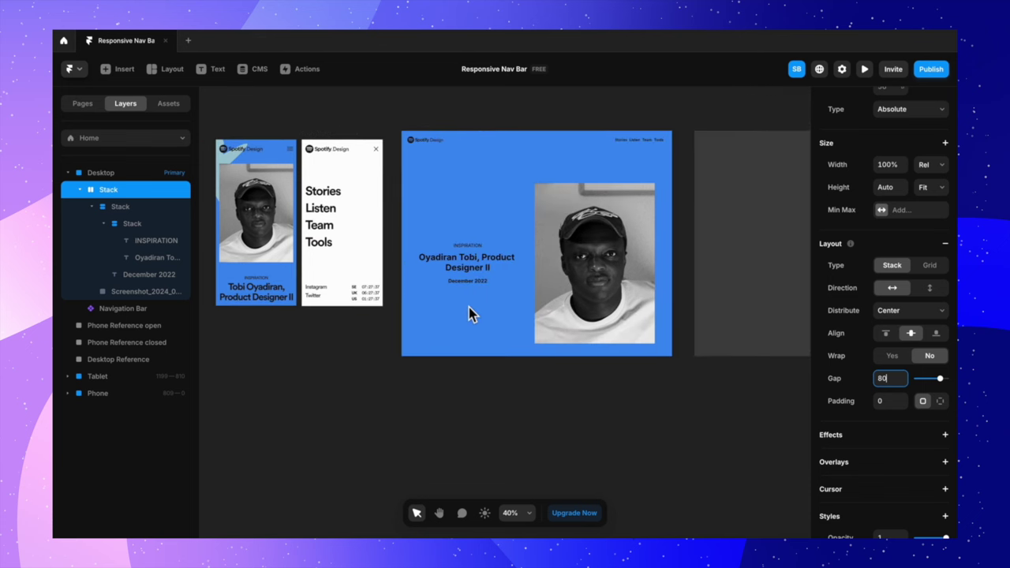
pyautogui.click(514, 283)
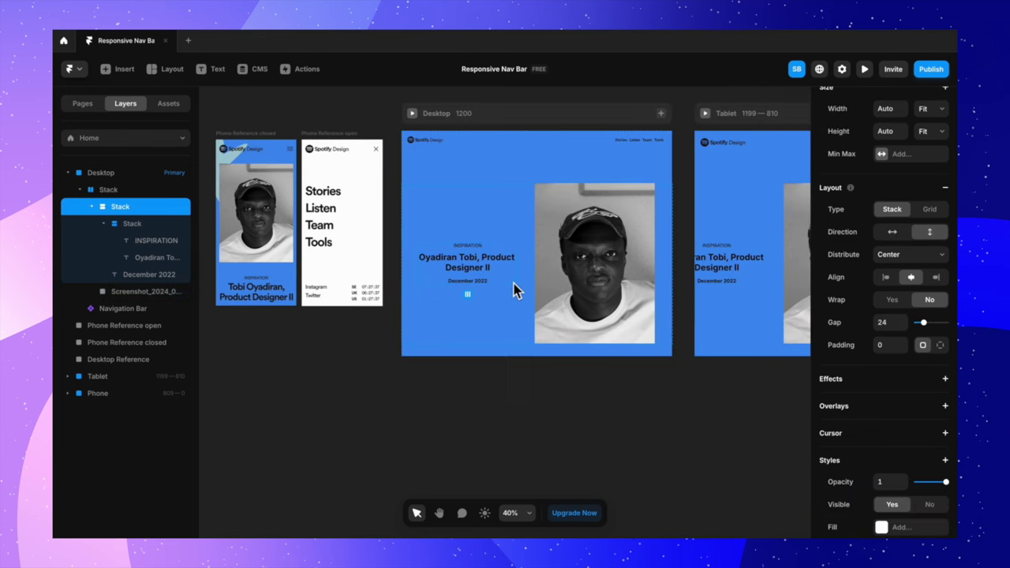
pyautogui.click(941, 346)
pyautogui.write('100')
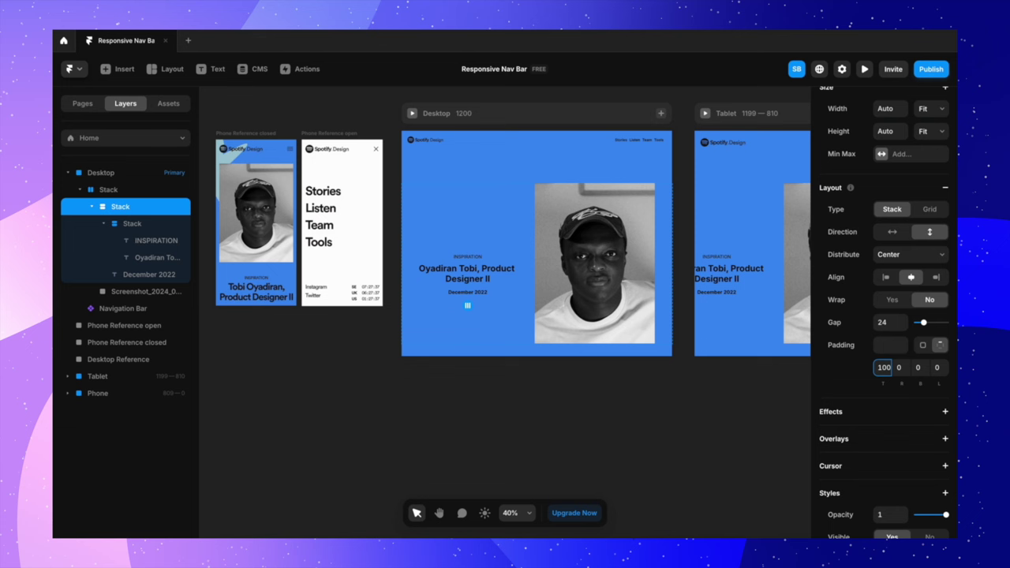
# Step: Set the outer hero stack's Align to top, keeping Distribute at Center
pyautogui.click(505, 350)
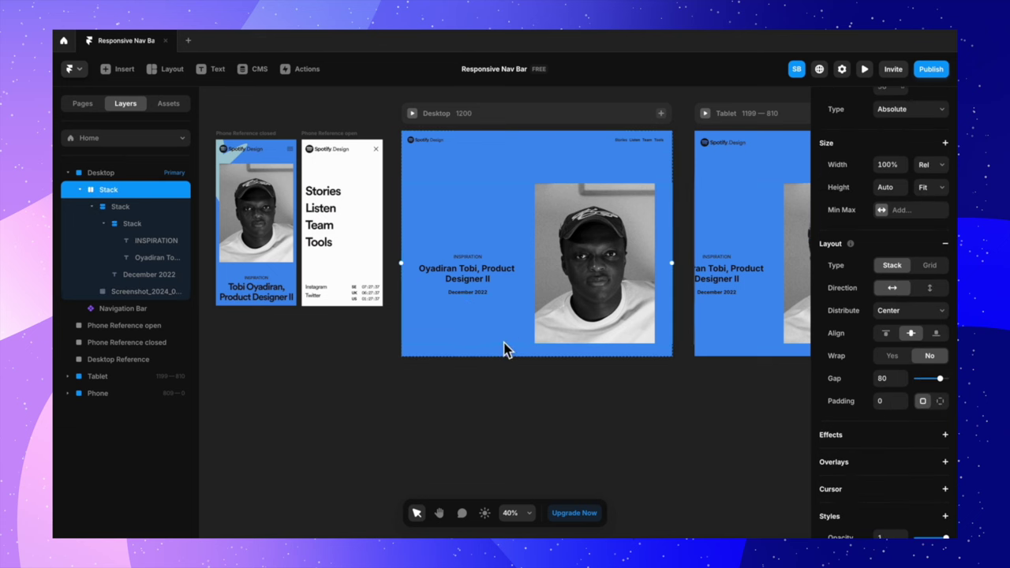
pyautogui.click(920, 310)
pyautogui.click(919, 303)
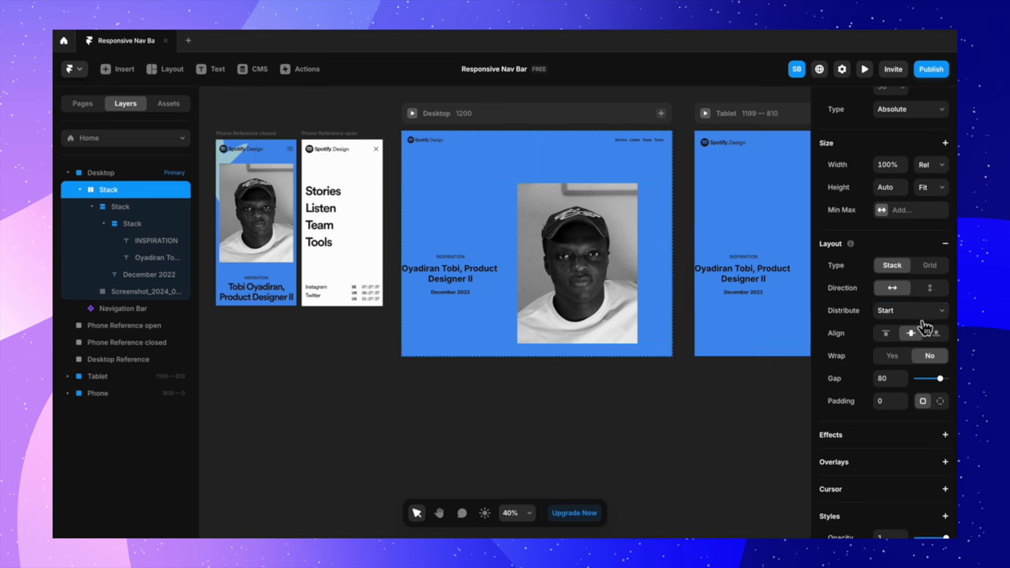
pyautogui.click(886, 334)
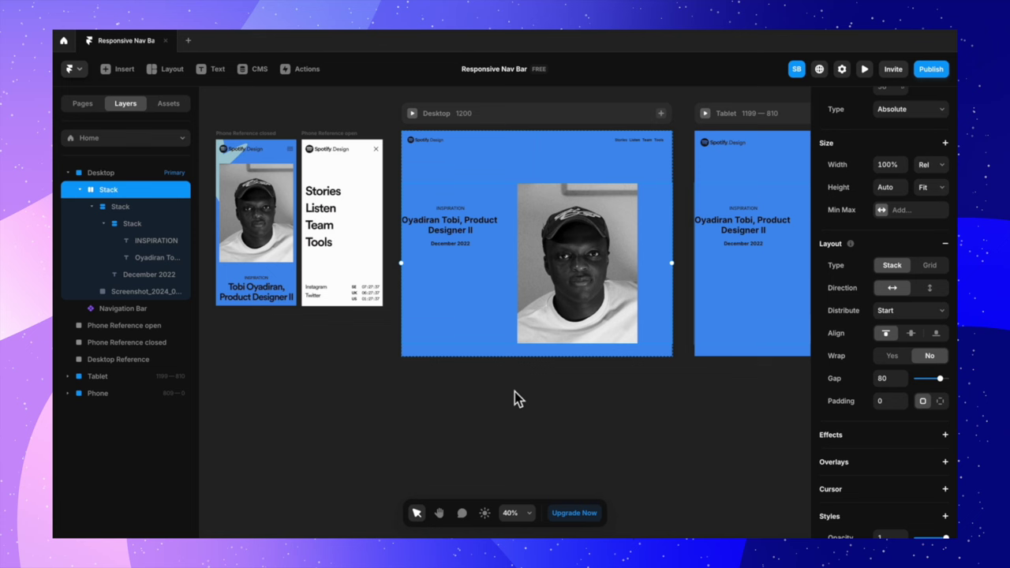
pyautogui.click(907, 311)
pyautogui.click(890, 331)
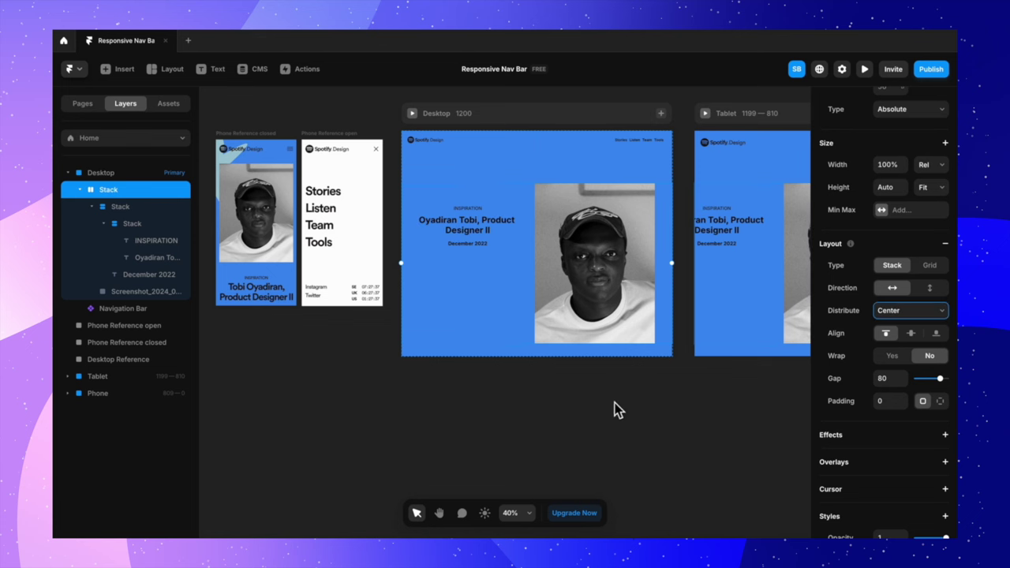
pyautogui.click(612, 410)
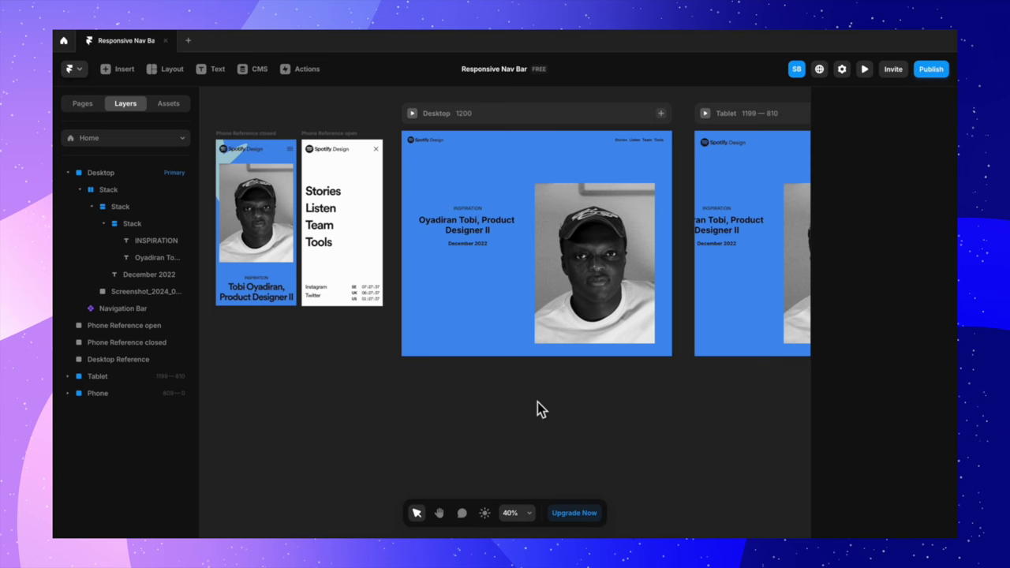
pyautogui.hscroll(3, 537, 402)
pyautogui.hscroll(3, 528, 394)
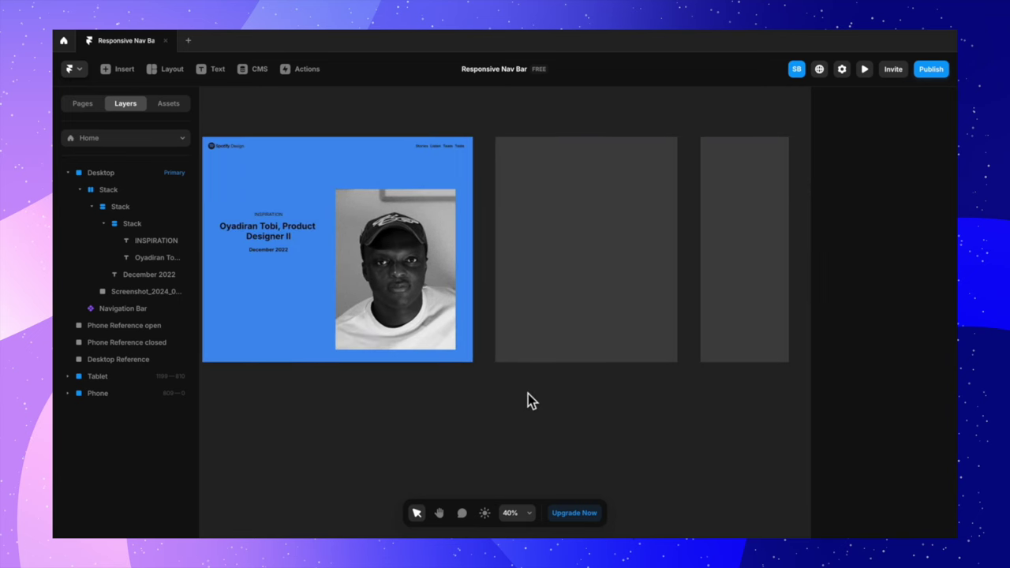
# Step: Make the Tablet stack vertical and centred, with the portrait moved above the text
pyautogui.hscroll(2, 528, 355)
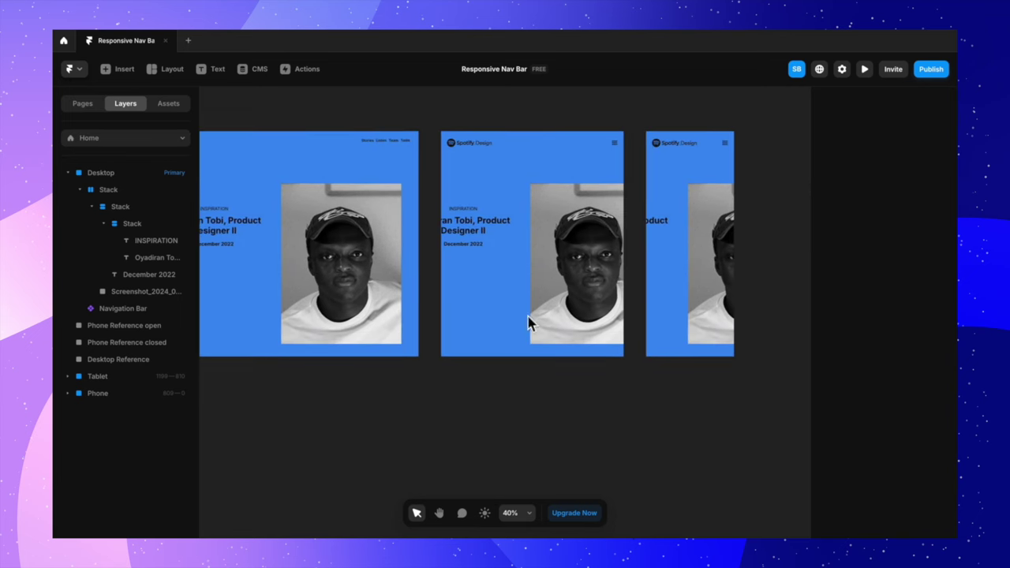
pyautogui.click(582, 196)
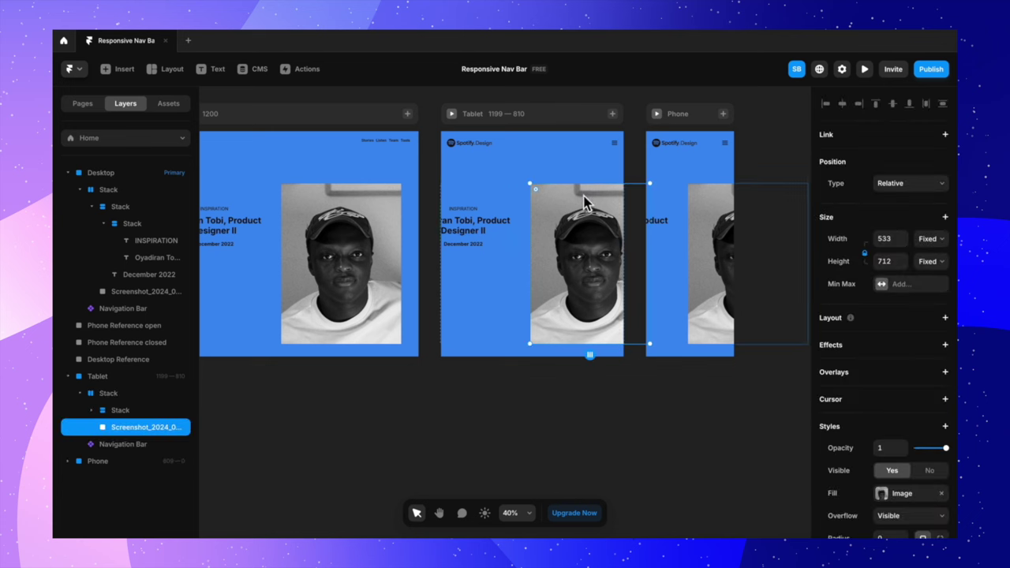
pyautogui.click(526, 198)
pyautogui.scroll(-3, 888, 423)
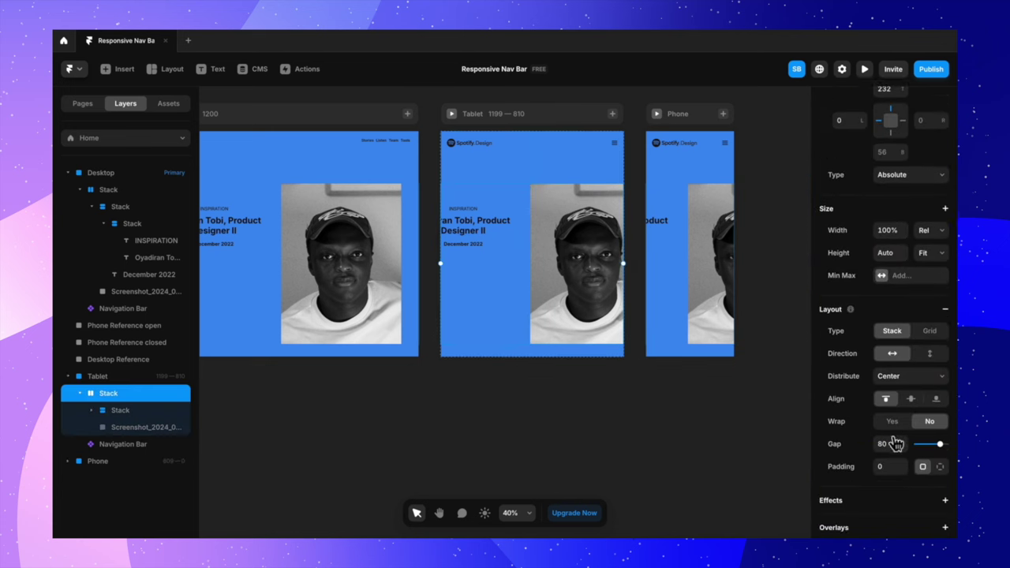
pyautogui.click(939, 347)
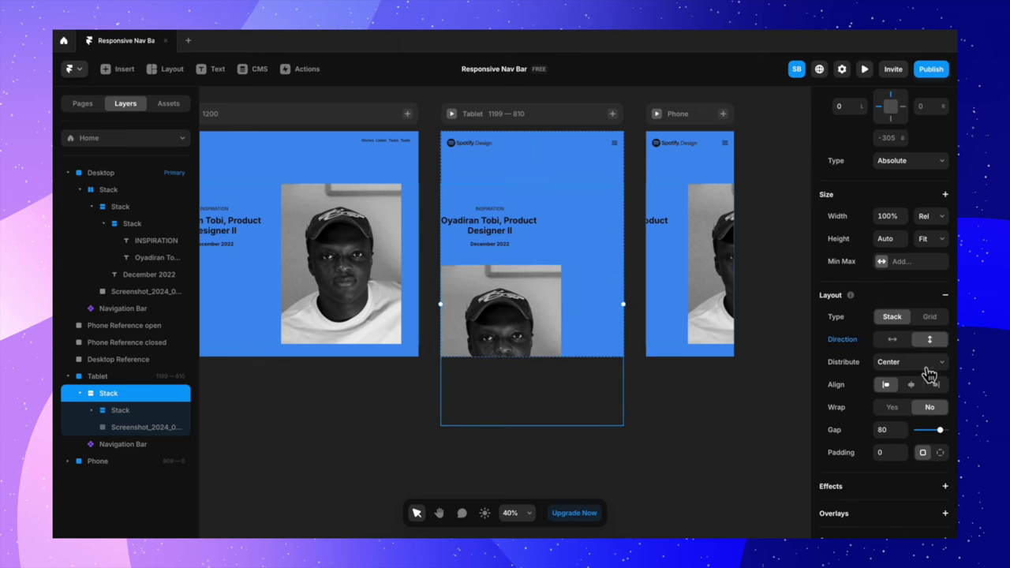
pyautogui.click(918, 387)
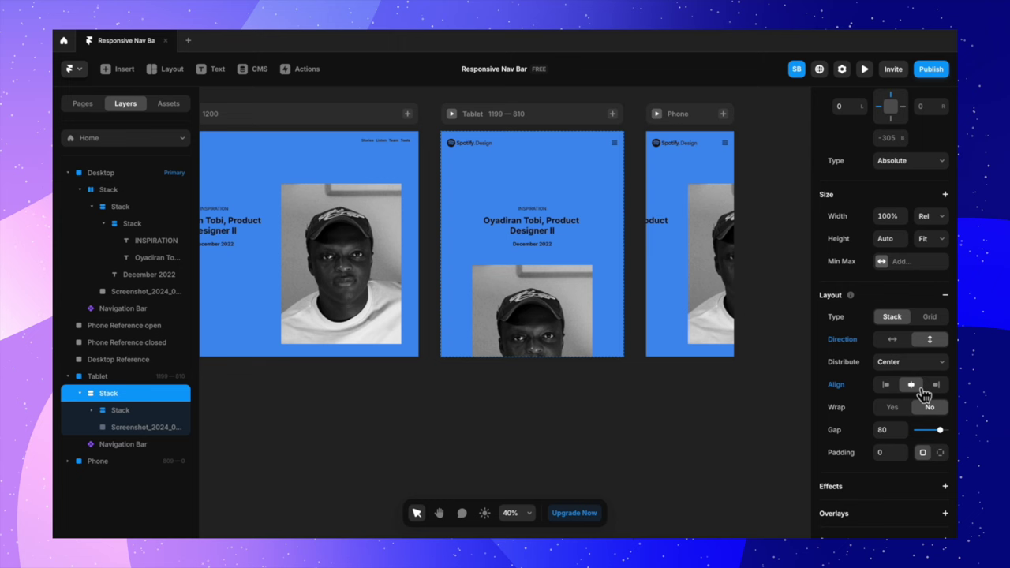
pyautogui.click(550, 310)
pyautogui.hotkey('ctrl', ']')
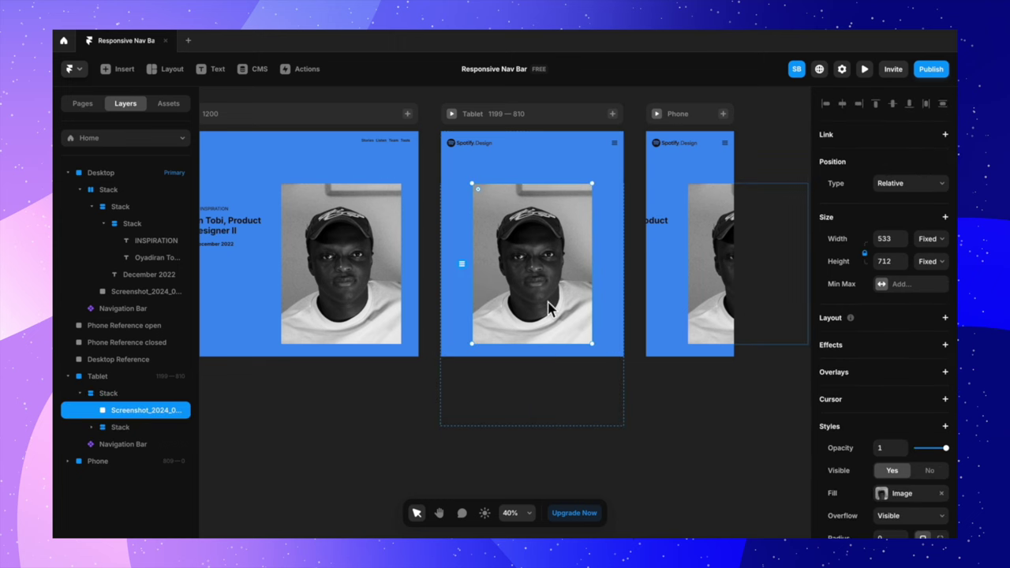
pyautogui.click(659, 395)
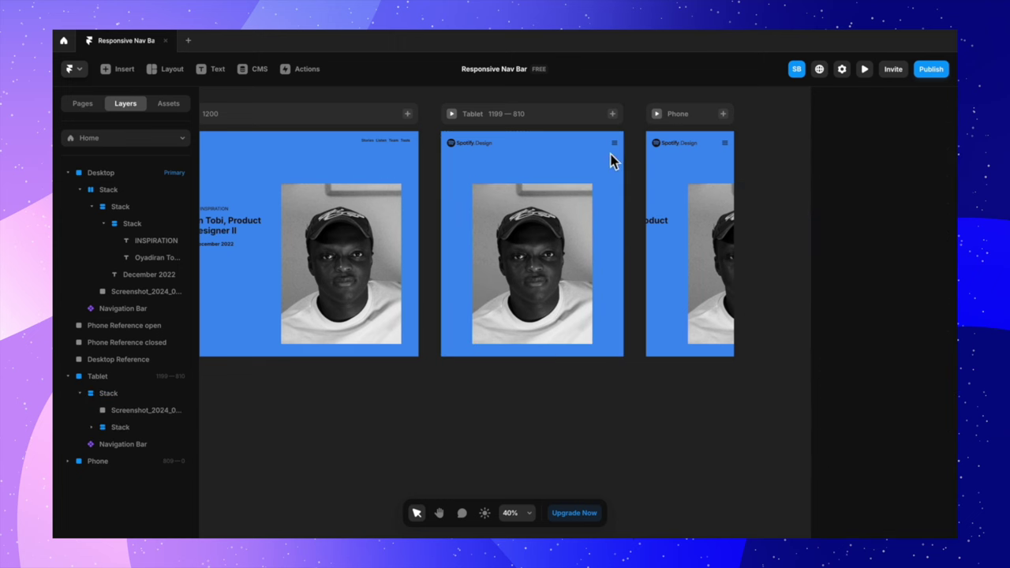
# Step: Move the Tablet's main stack up slightly and set its gap to 0
pyautogui.click(613, 198)
pyautogui.moveTo(613, 209); pyautogui.dragTo(613, 189)
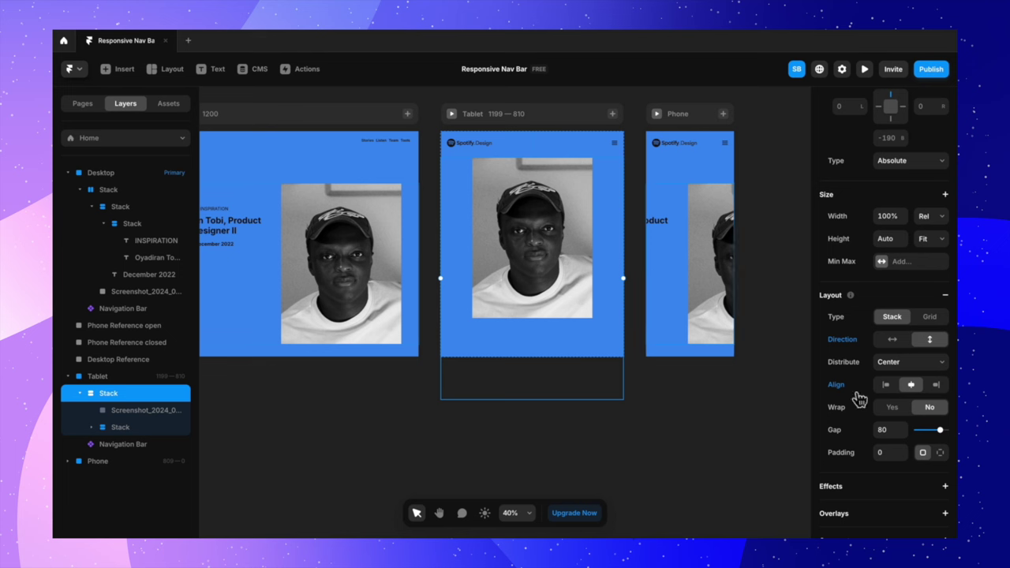
pyautogui.click(893, 430)
pyautogui.write('20')
pyautogui.press('BackSpace')
pyautogui.press('BackSpace')
pyautogui.write('10')
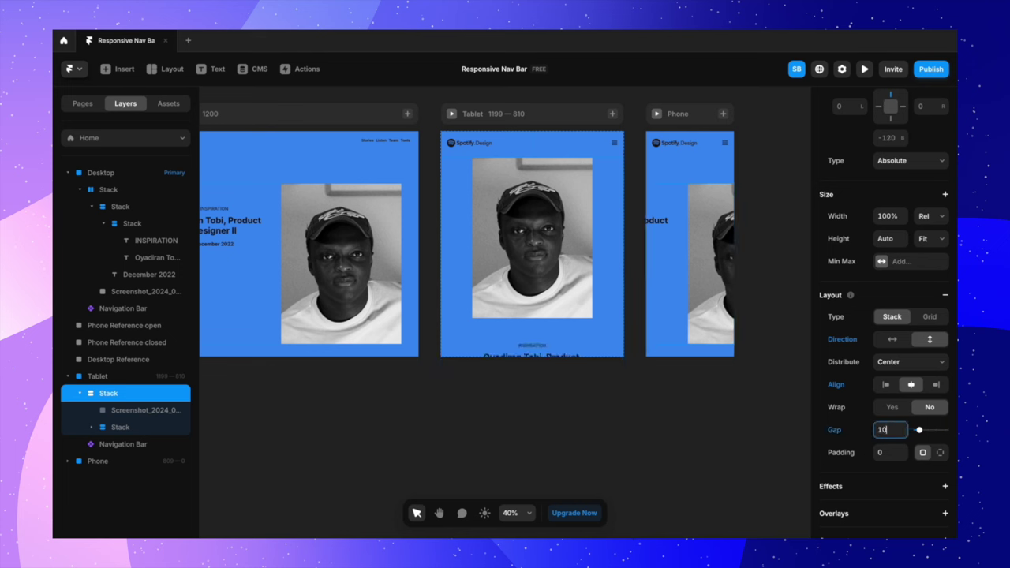
pyautogui.press('BackSpace')
pyautogui.press('BackSpace')
pyautogui.write('0')
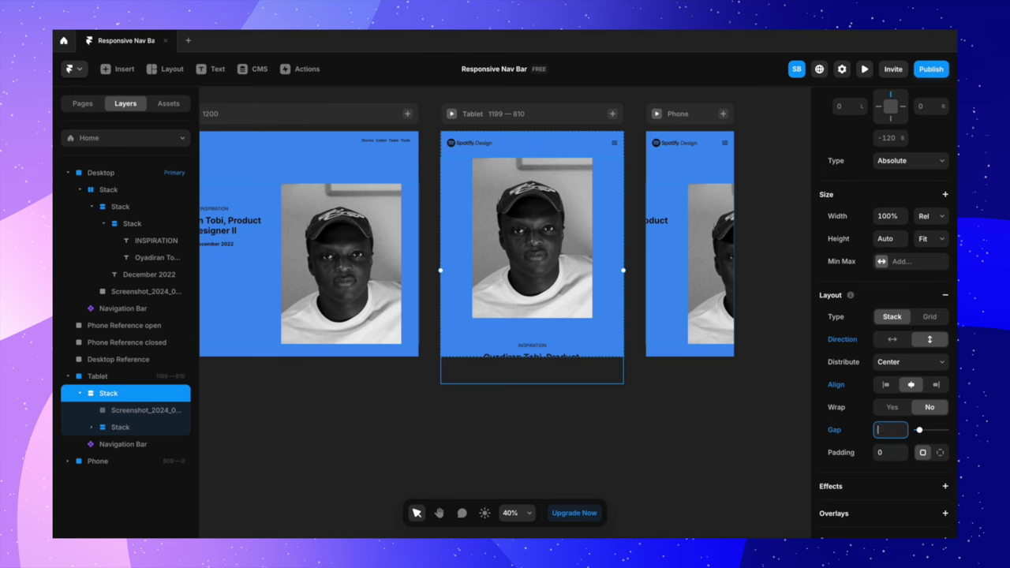
# Step: Set the Tablet text stack's top padding to 0 and the image-to-text gap to 36
pyautogui.click(561, 334)
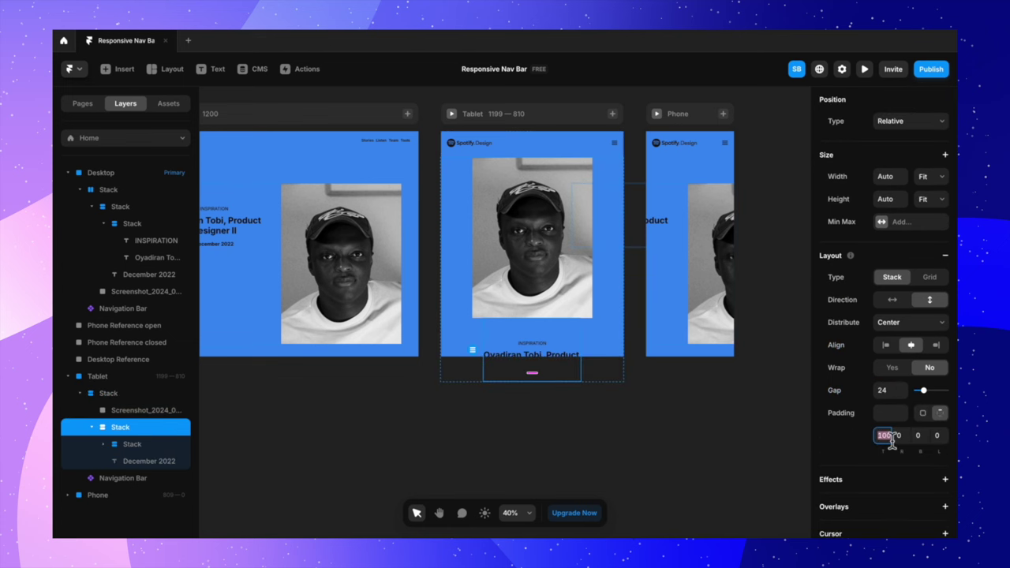
pyautogui.write('0')
pyautogui.click(600, 331)
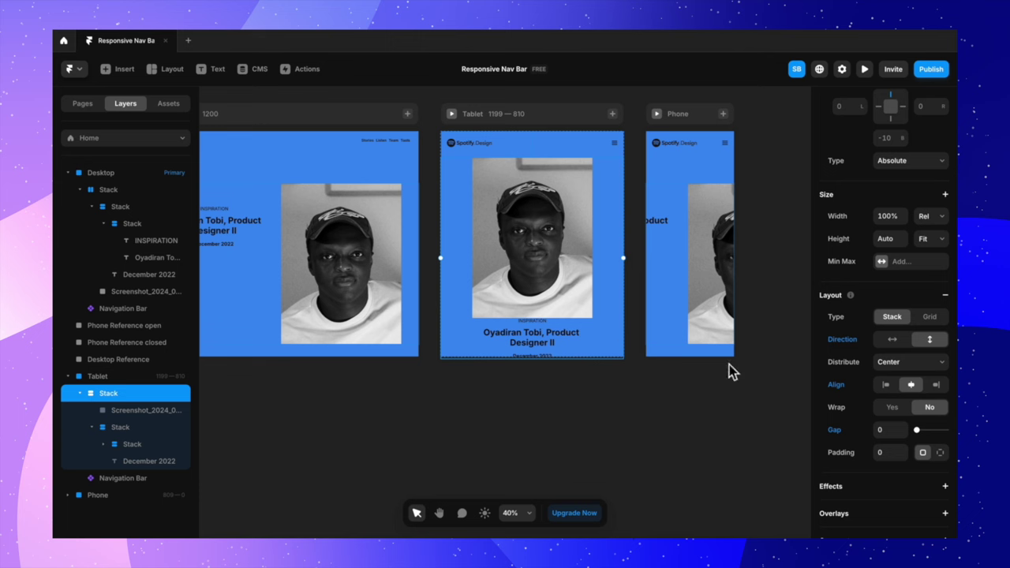
pyautogui.scroll(-1, 916, 440)
pyautogui.click(893, 389)
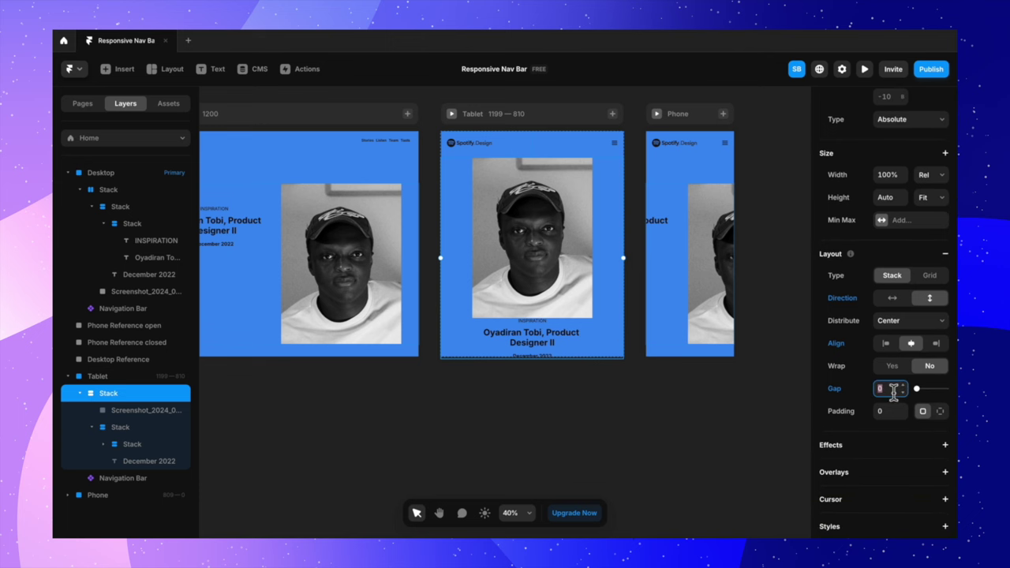
pyautogui.write('20')
pyautogui.press('Return')
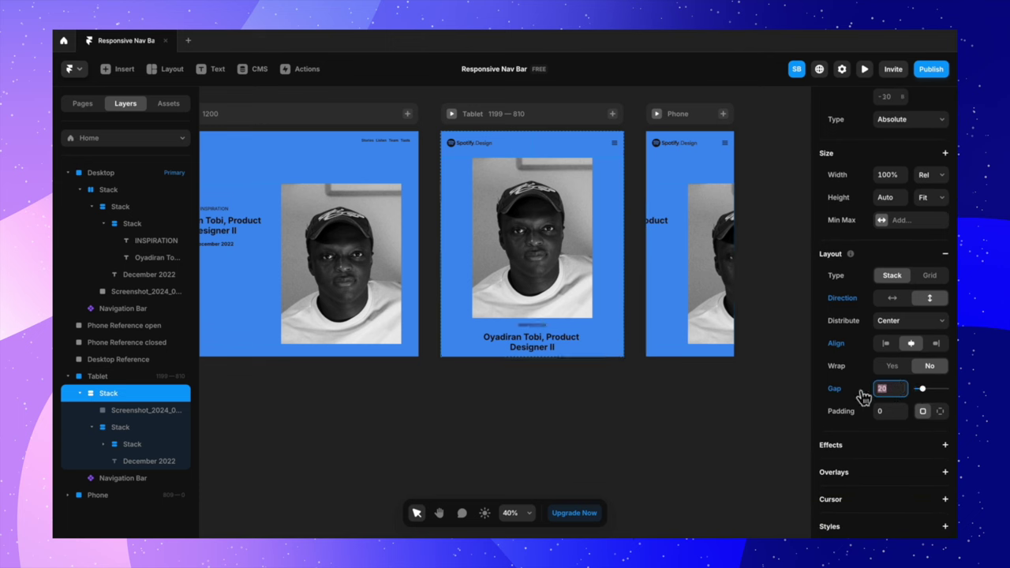
pyautogui.write('36')
pyautogui.press('Return')
# Step: Drag the Tablet frame's bottom edge down to make it taller
pyautogui.click(664, 415)
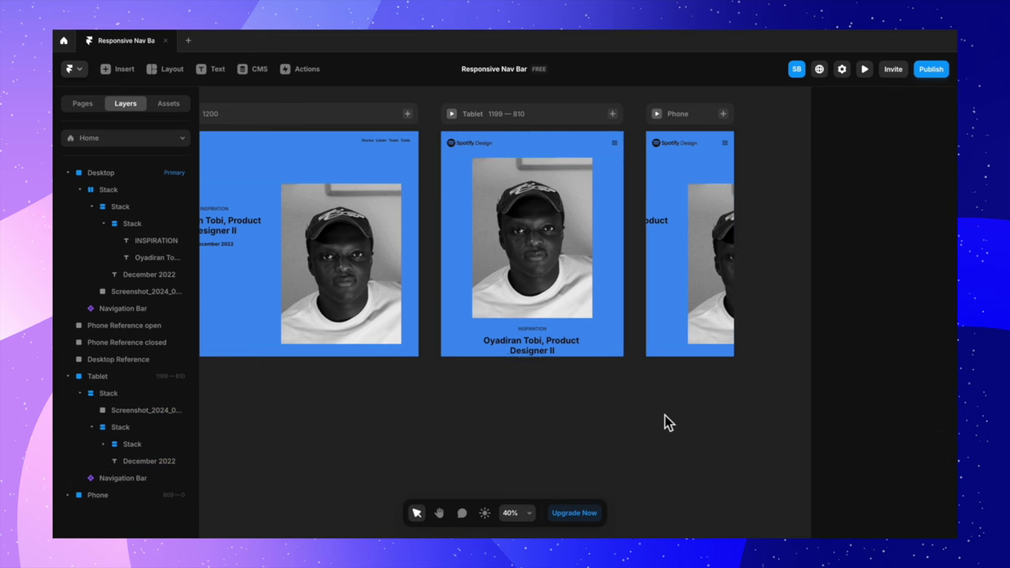
pyautogui.click(485, 124)
pyautogui.moveTo(550, 366); pyautogui.dragTo(552, 388)
pyautogui.click(553, 433)
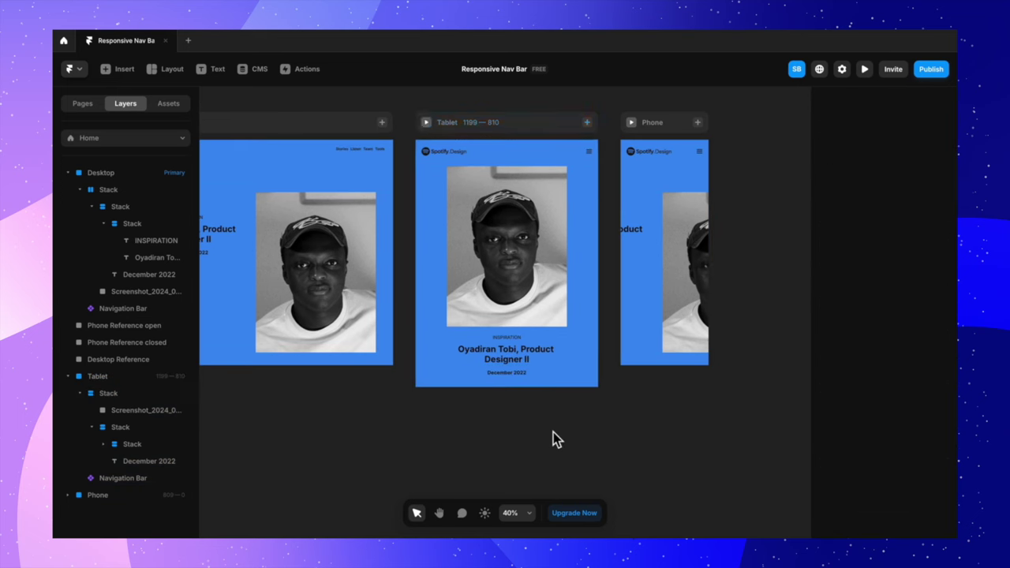
# Step: Make the Phone stack vertical and centred, with the portrait moved above the text
pyautogui.hscroll(-2, 554, 432)
pyautogui.hscroll(3, 645, 419)
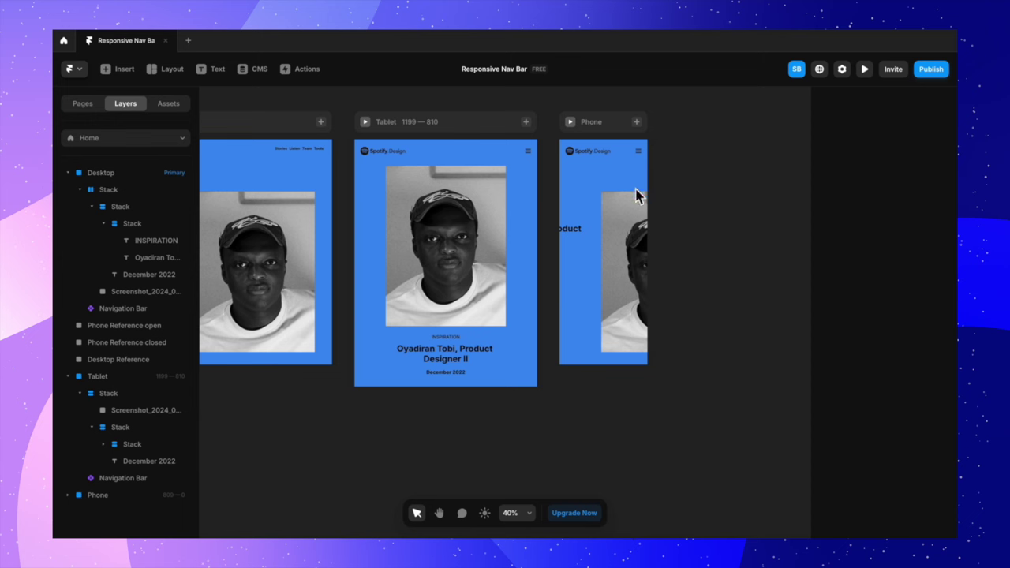
pyautogui.click(591, 209)
pyautogui.press('Escape')
pyautogui.scroll(-3, 911, 442)
pyautogui.click(939, 307)
pyautogui.click(913, 350)
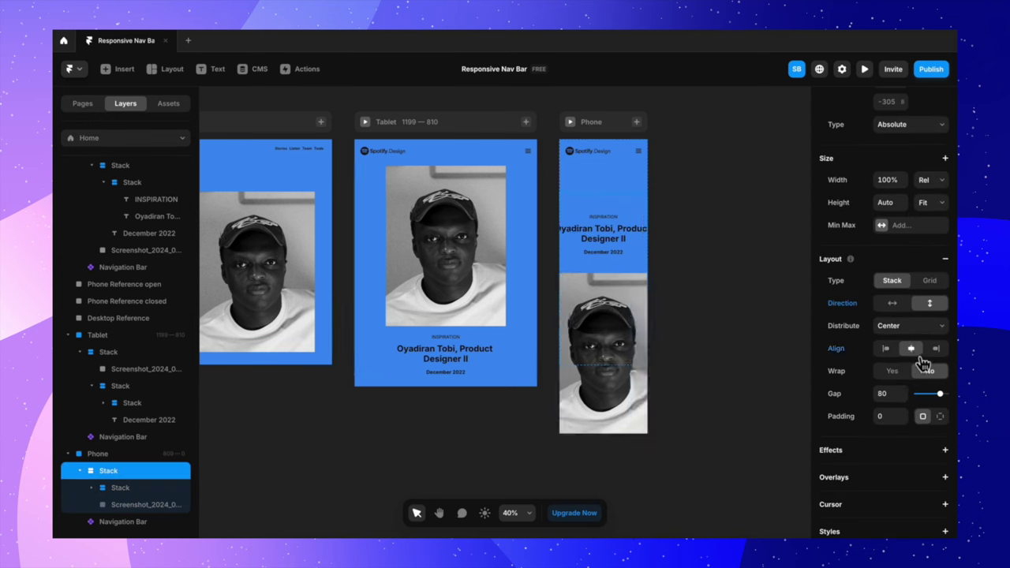
pyautogui.click(591, 403)
pyautogui.hotkey('ctrl', ']')
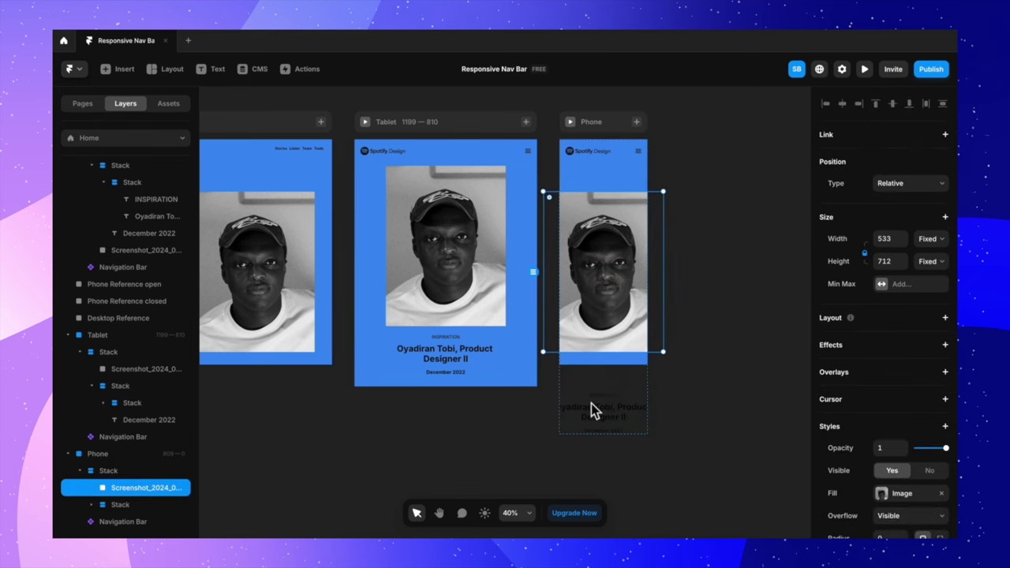
# Step: Set the Phone frame's overflow to hidden and drag it taller
pyautogui.click(605, 186)
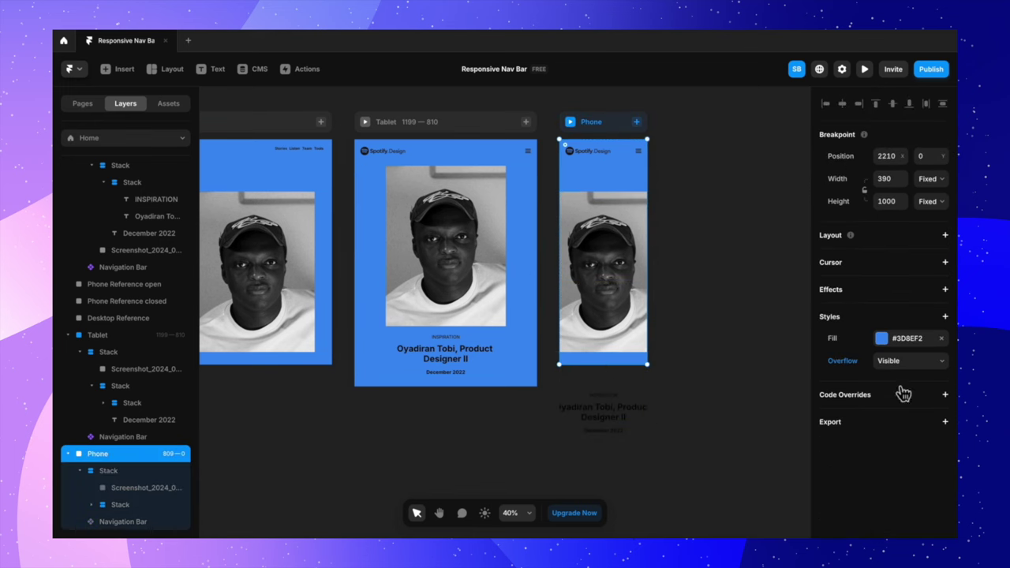
pyautogui.click(916, 360)
pyautogui.click(915, 350)
pyautogui.moveTo(604, 365); pyautogui.dragTo(608, 469)
# Step: Set the Phone text stack's top padding to 0
pyautogui.click(656, 424)
pyautogui.click(629, 388)
pyautogui.click(886, 498)
pyautogui.write('0')
pyautogui.press('Return')
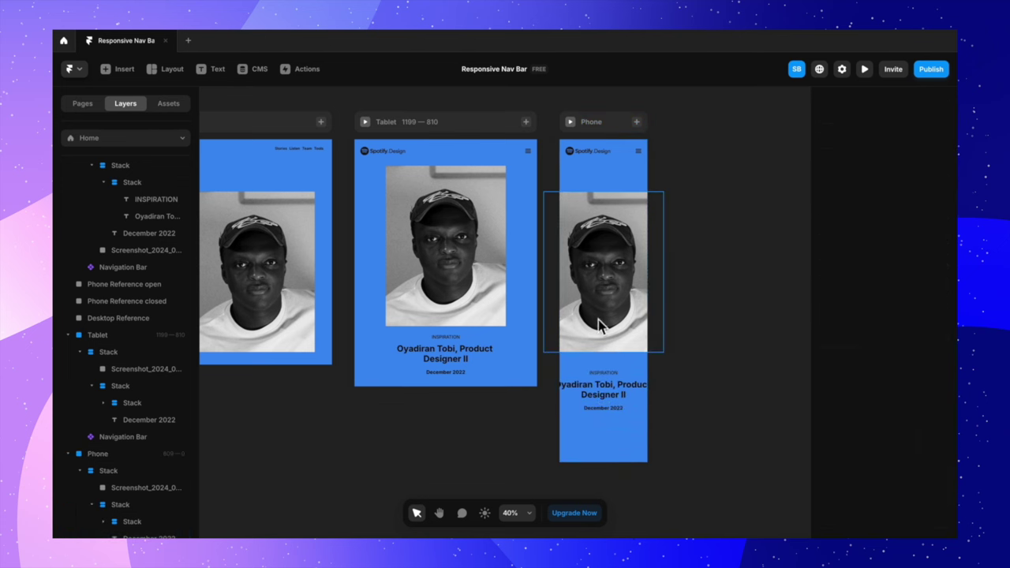
# Step: Shrink the Phone portrait image to 342×457
pyautogui.click(614, 318)
pyautogui.moveTo(549, 357); pyautogui.dragTo(598, 316)
pyautogui.click(621, 338)
pyautogui.press('Escape')
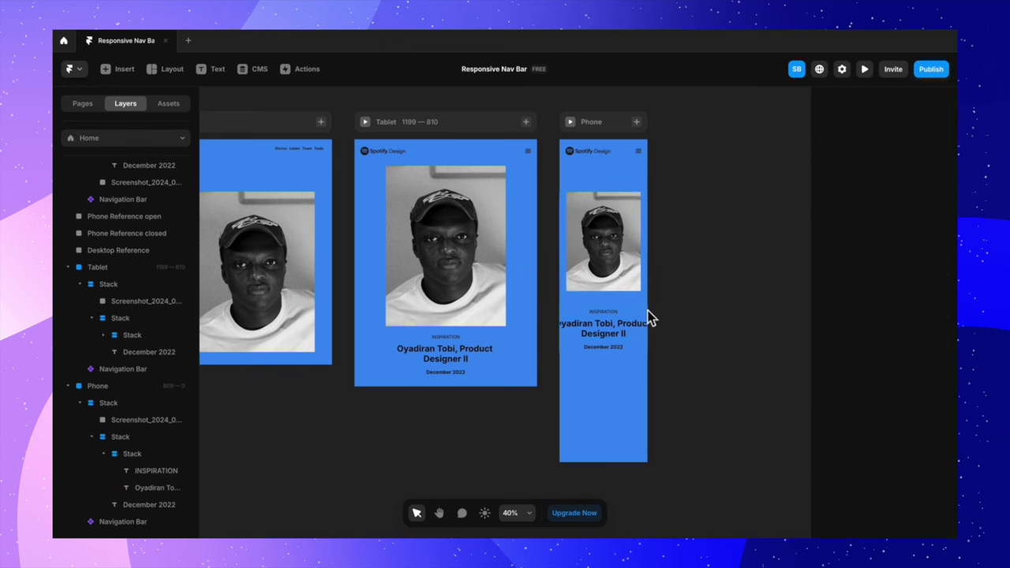
pyautogui.click(643, 317)
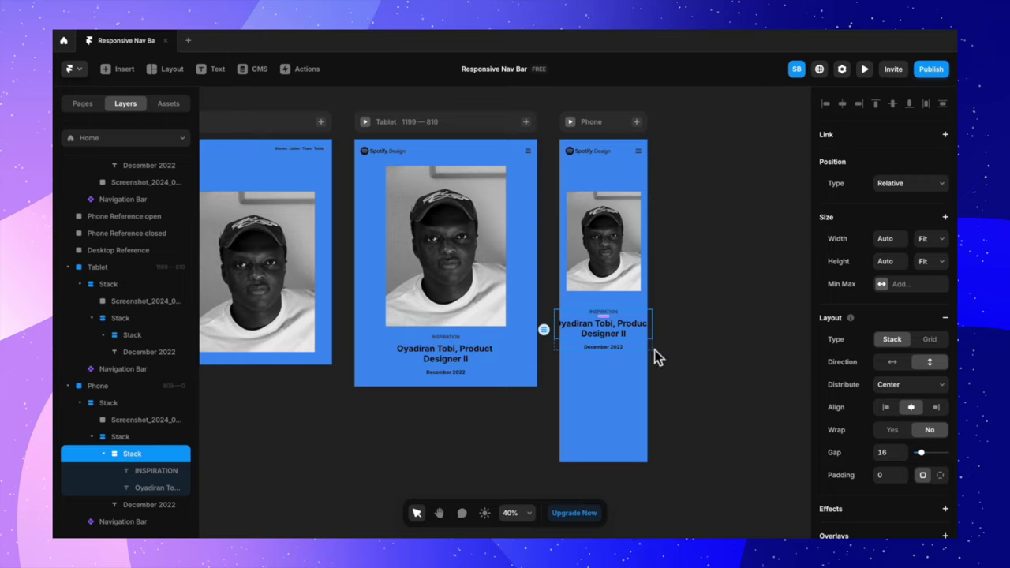
pyautogui.hscroll(-8, 548, 376)
# Step: Set the Desktop hero text stack's width to Fixed
pyautogui.click(467, 255)
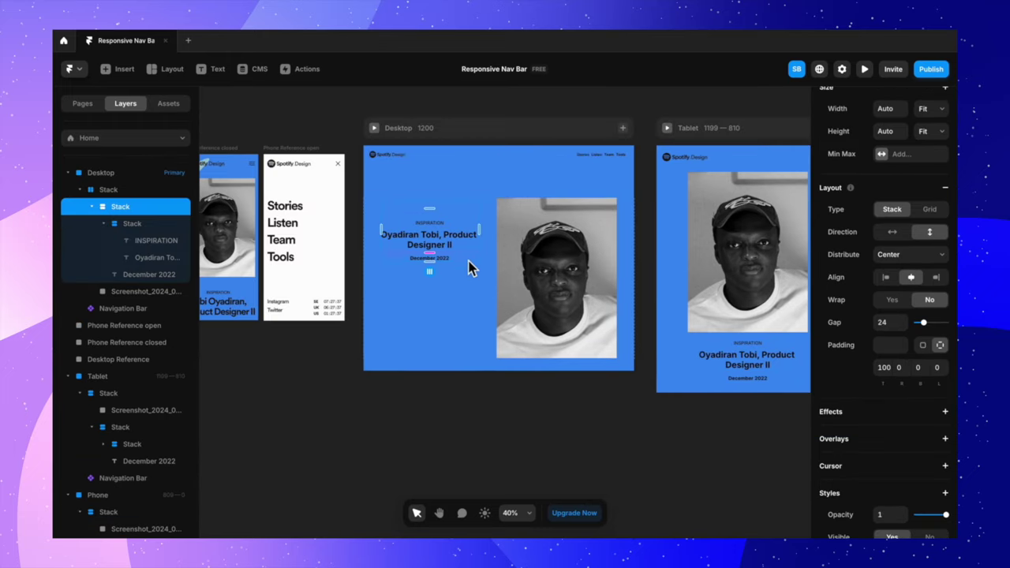
pyautogui.click(475, 278)
pyautogui.click(476, 265)
pyautogui.click(475, 262)
pyautogui.scroll(2, 923, 169)
pyautogui.click(929, 177)
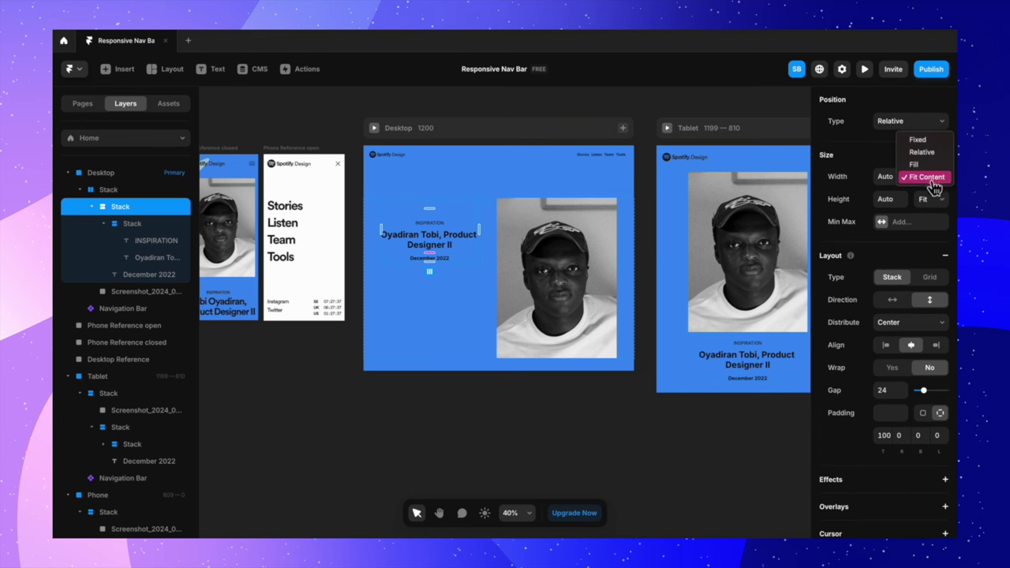
pyautogui.click(932, 141)
pyautogui.click(581, 439)
# Step: Narrow the Phone text stack to about 355 px wide
pyautogui.hscroll(5, 581, 437)
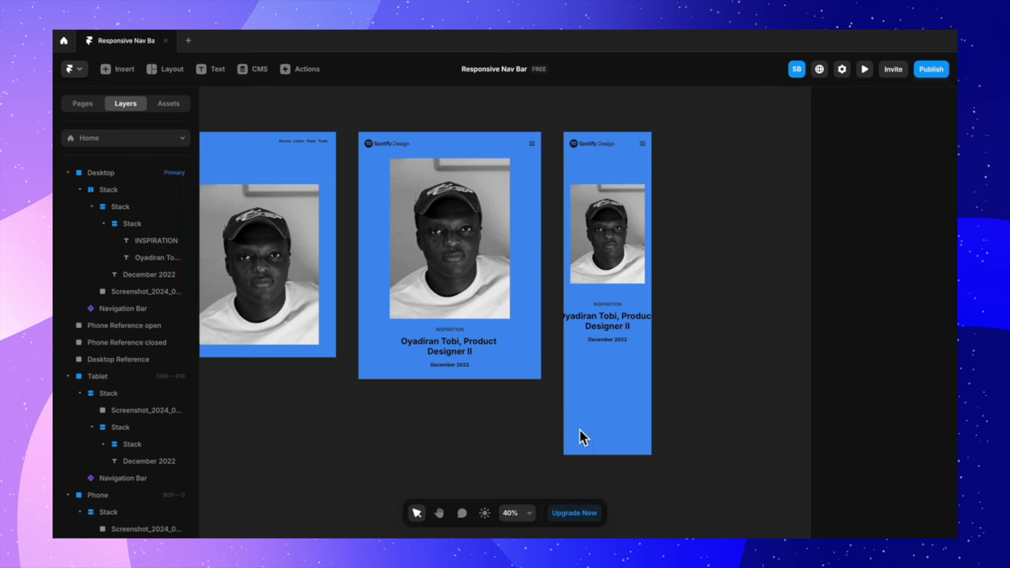
pyautogui.click(591, 339)
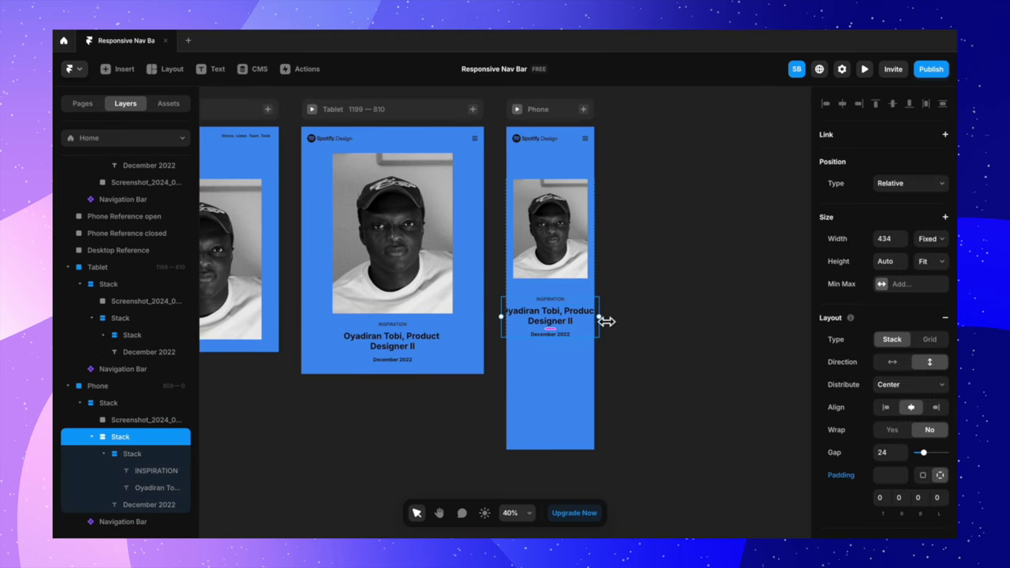
pyautogui.moveTo(605, 322); pyautogui.dragTo(585, 323)
pyautogui.click(560, 244)
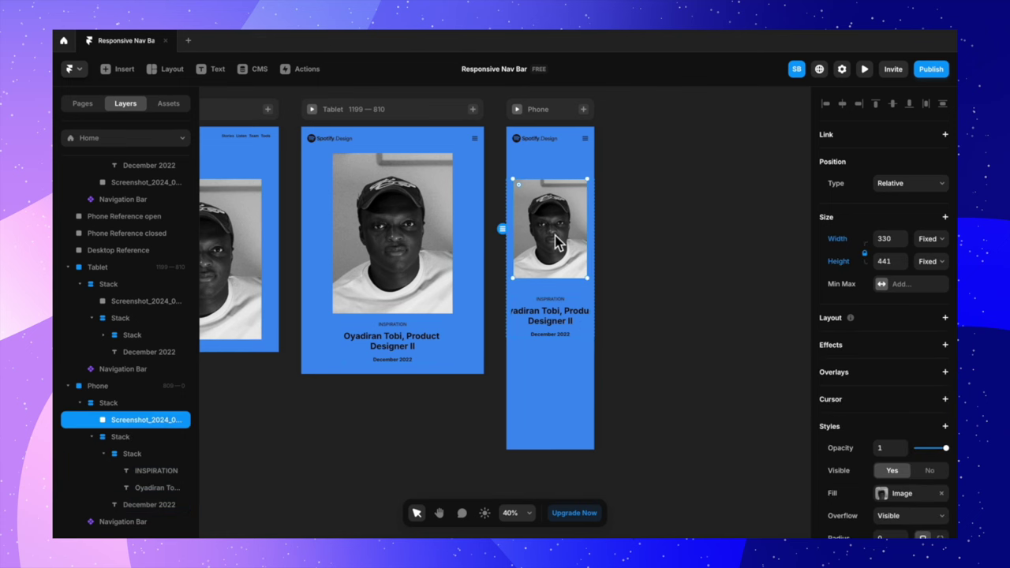
pyautogui.click(613, 325)
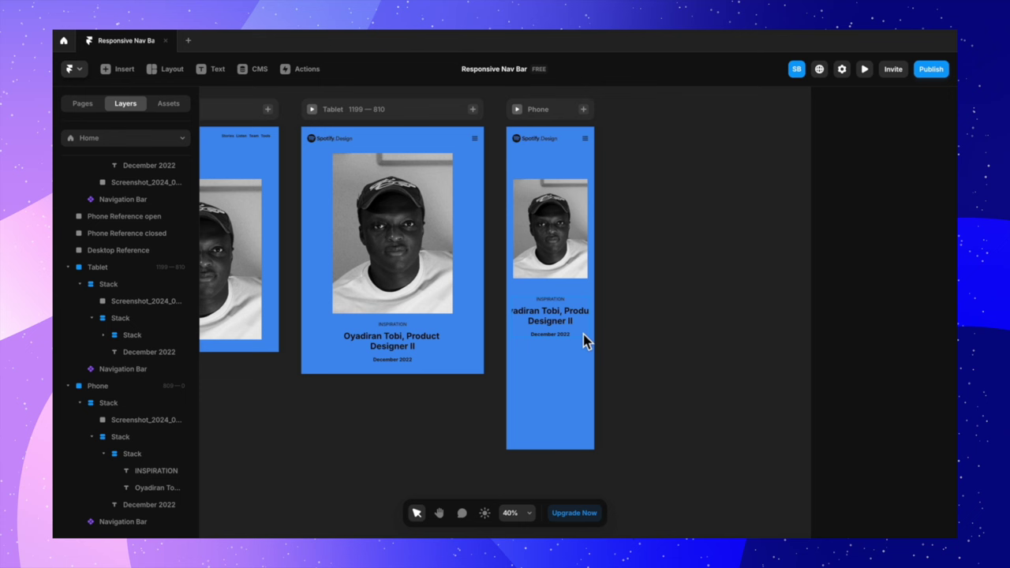
pyautogui.click(584, 336)
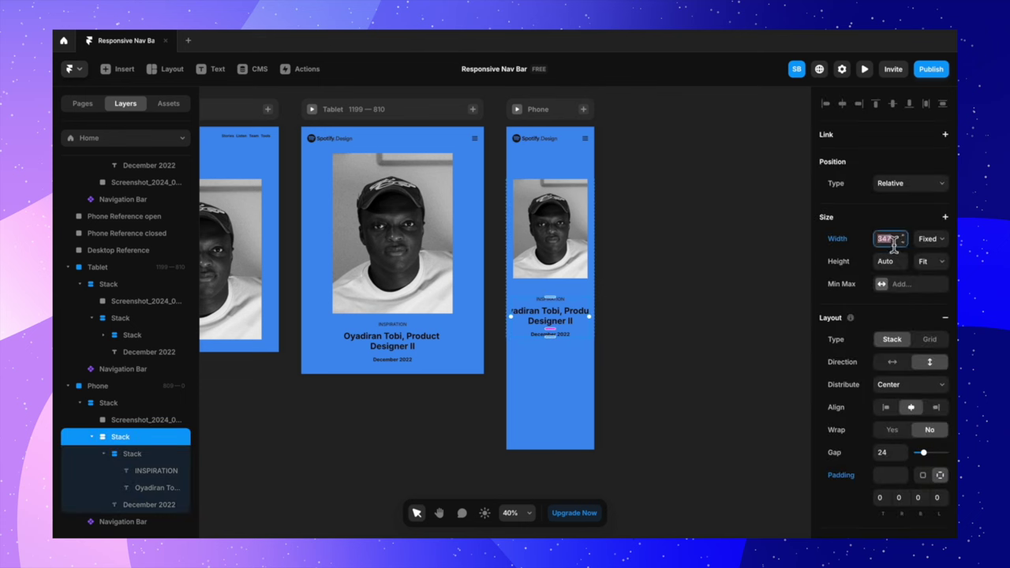
# Step: Set the Phone name heading to font size 28 and December 2022 to 16
pyautogui.click(557, 318)
pyautogui.moveTo(551, 328); pyautogui.dragTo(513, 319)
pyautogui.scroll(-3, 884, 316)
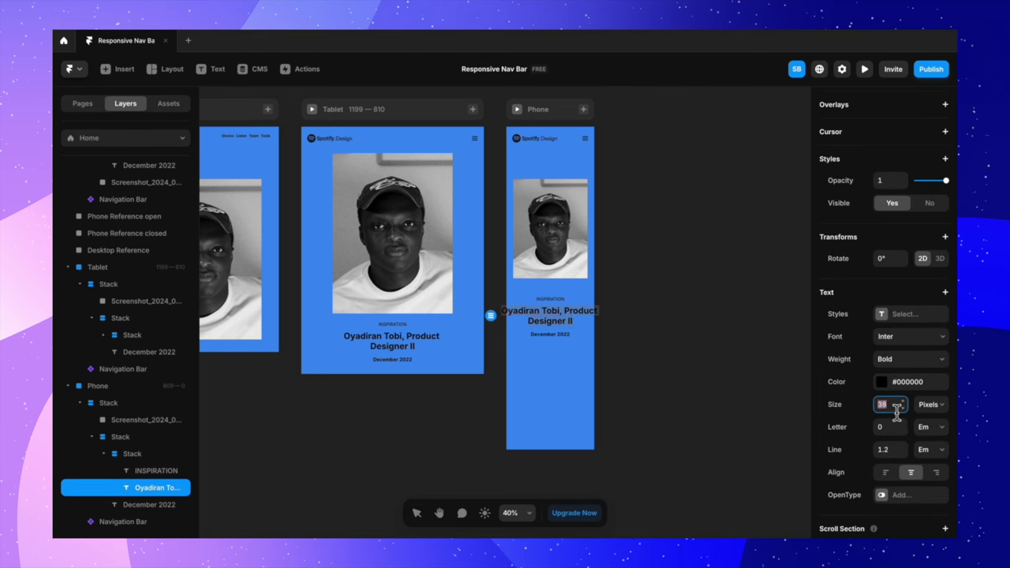
pyautogui.click(891, 404)
pyautogui.write('28')
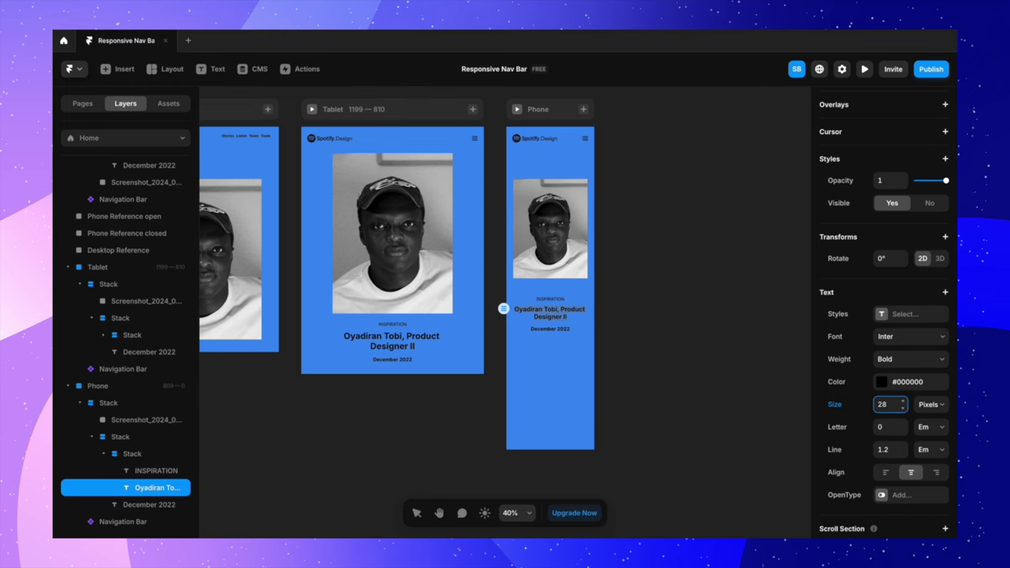
pyautogui.press('Tab')
pyautogui.scroll(-4, 868, 424)
pyautogui.write('16')
pyautogui.scroll(5, 569, 315)
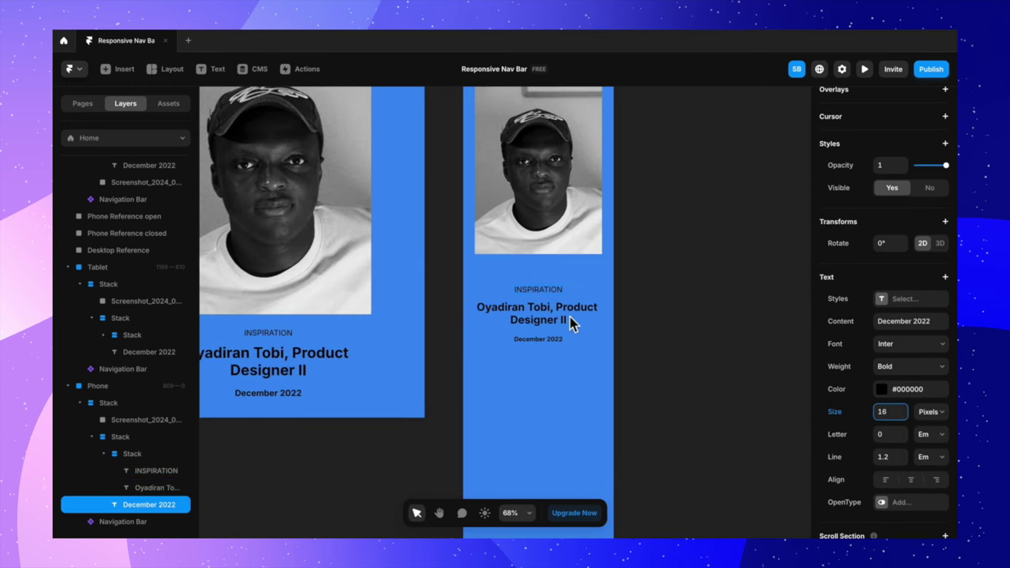
pyautogui.hotkey('shift', 'Tab')
pyautogui.hotkey('shift', 'Tab')
# Step: Check the INSPIRATION label and phone portrait, then select the Desktop frame
pyautogui.click(891, 370)
pyautogui.scroll(-5, 654, 363)
pyautogui.click(654, 363)
pyautogui.click(628, 232)
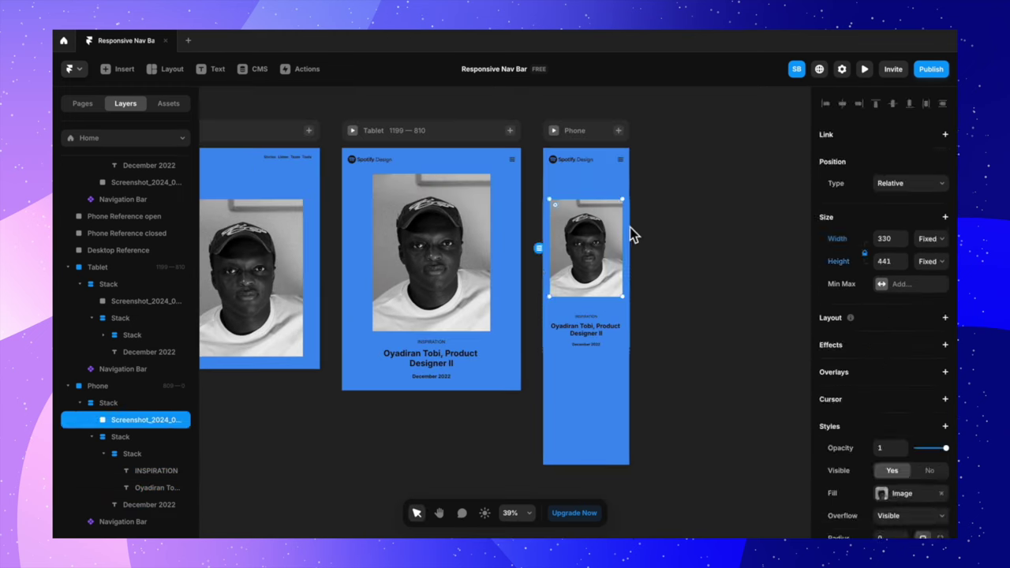
pyautogui.press('Escape')
pyautogui.hscroll(-3, 629, 221)
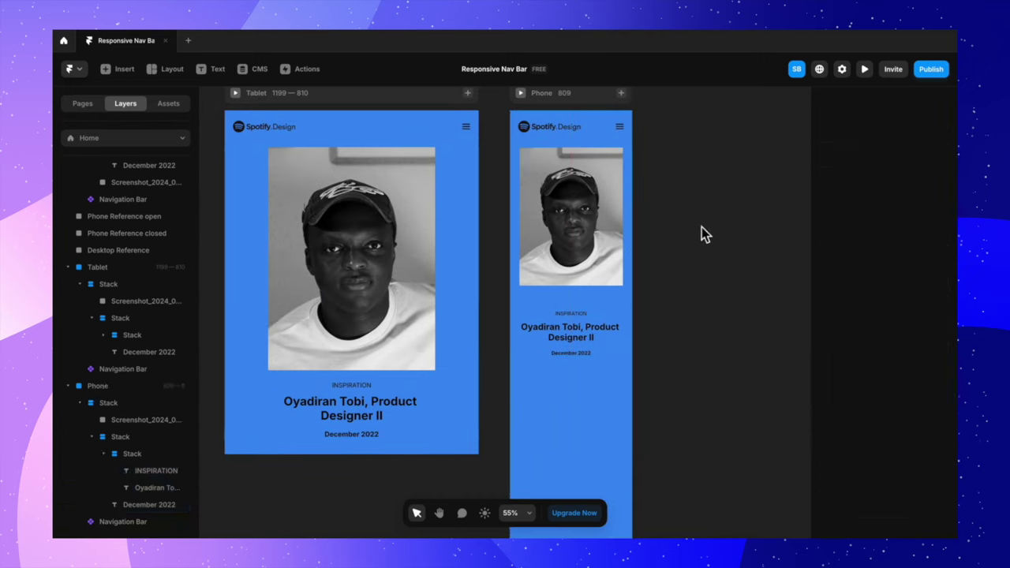
pyautogui.press('Escape')
pyautogui.scroll(-4, 636, 334)
pyautogui.click(271, 150)
pyautogui.scroll(3, 457, 400)
pyautogui.hscroll(3, 457, 393)
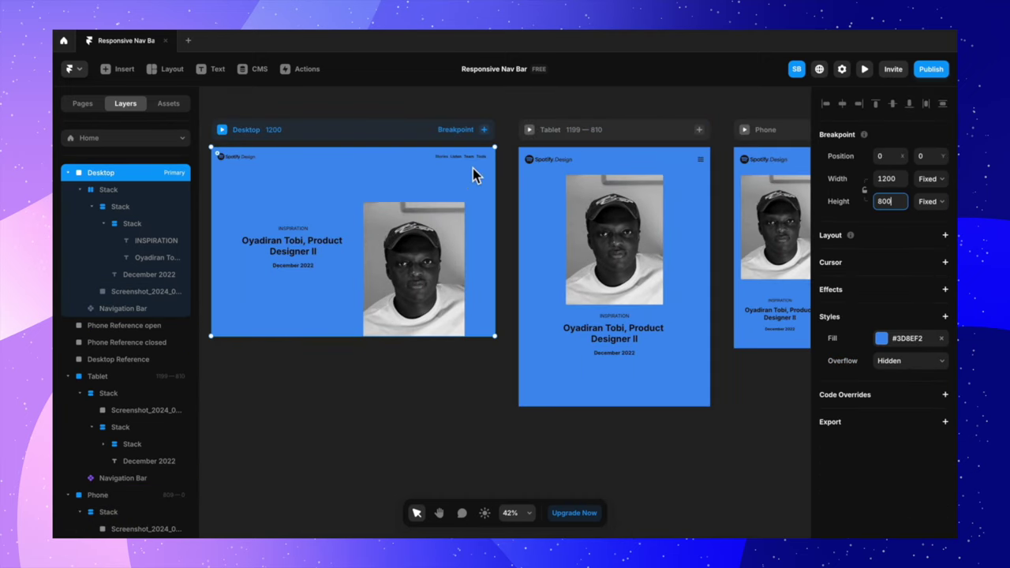
# Step: Move the Desktop hero content up about 30 px
pyautogui.click(487, 275)
pyautogui.moveTo(487, 276); pyautogui.dragTo(487, 250)
pyautogui.click(442, 407)
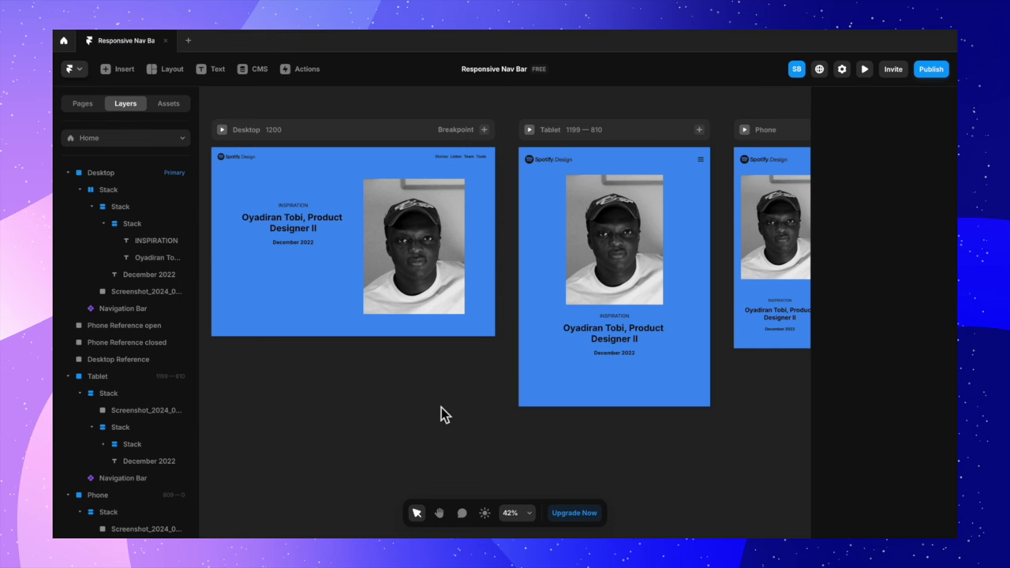
# Step: Preview the site and narrow the window to check the phone layout
pyautogui.hotkey('ctrl', 'p')
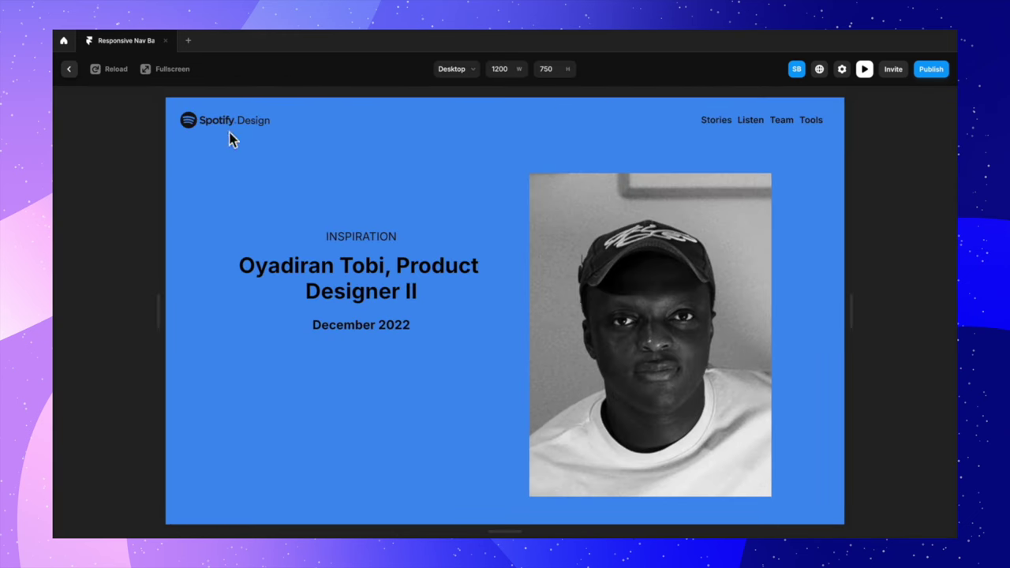
pyautogui.moveTo(850, 316); pyautogui.dragTo(534, 334)
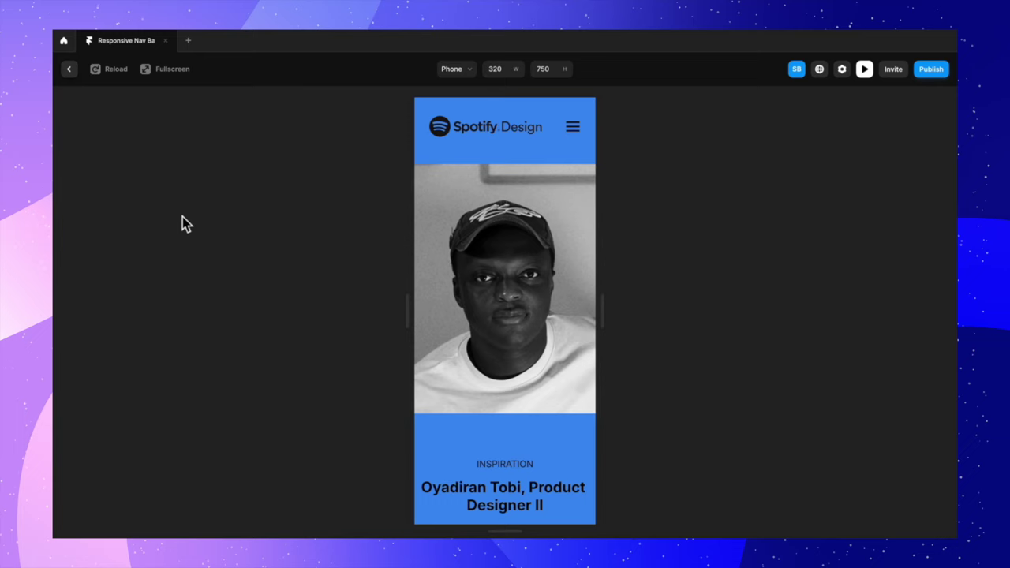
pyautogui.click(70, 70)
# Step: Resize the Phone portrait to 320×428 and preview the Phone layout at 390 px
pyautogui.click(772, 214)
pyautogui.hscroll(3, 710, 206)
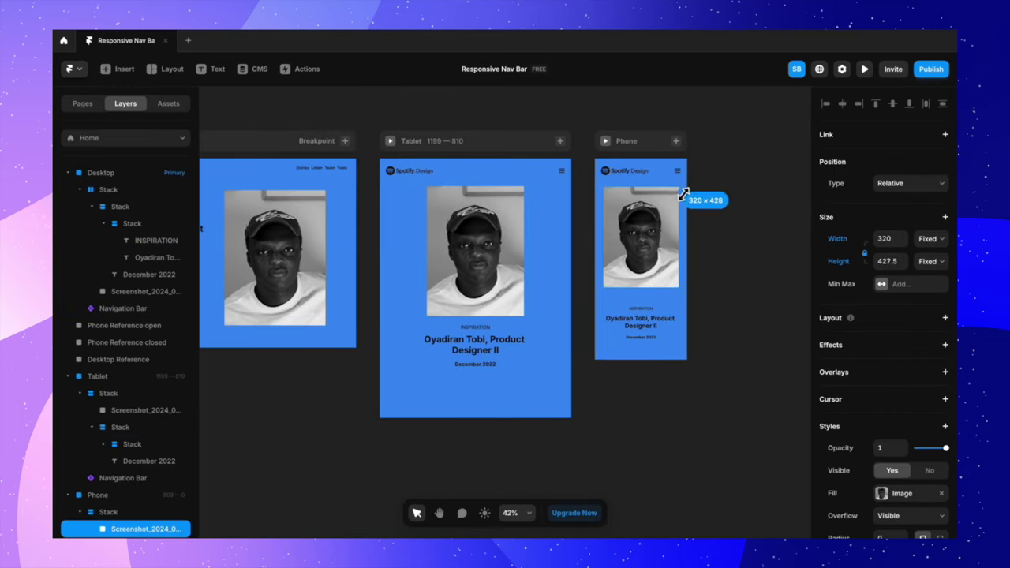
pyautogui.click(666, 296)
pyautogui.scroll(-2, 890, 410)
pyautogui.click(888, 434)
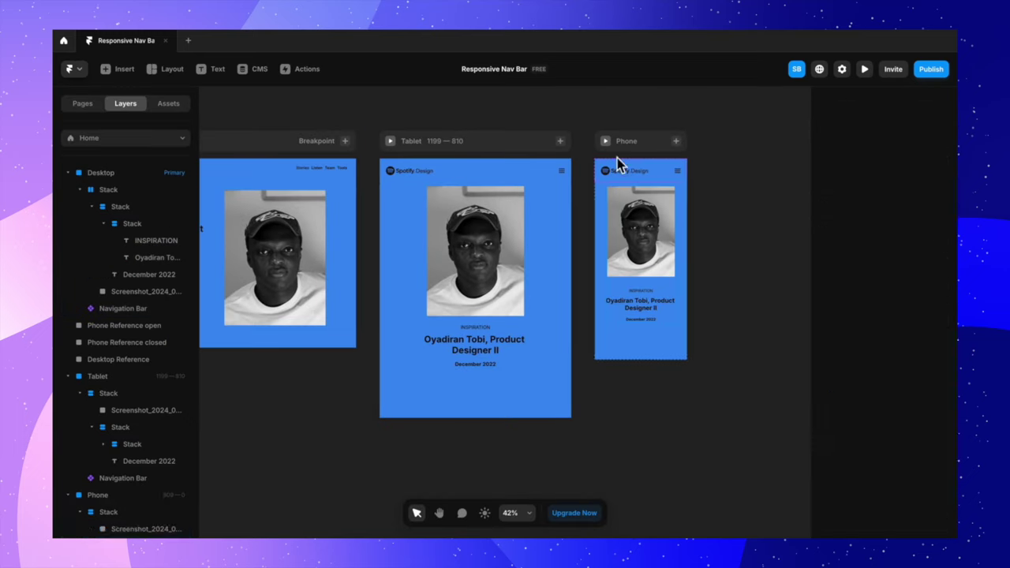
pyautogui.click(606, 140)
pyautogui.moveTo(570, 310); pyautogui.dragTo(613, 373)
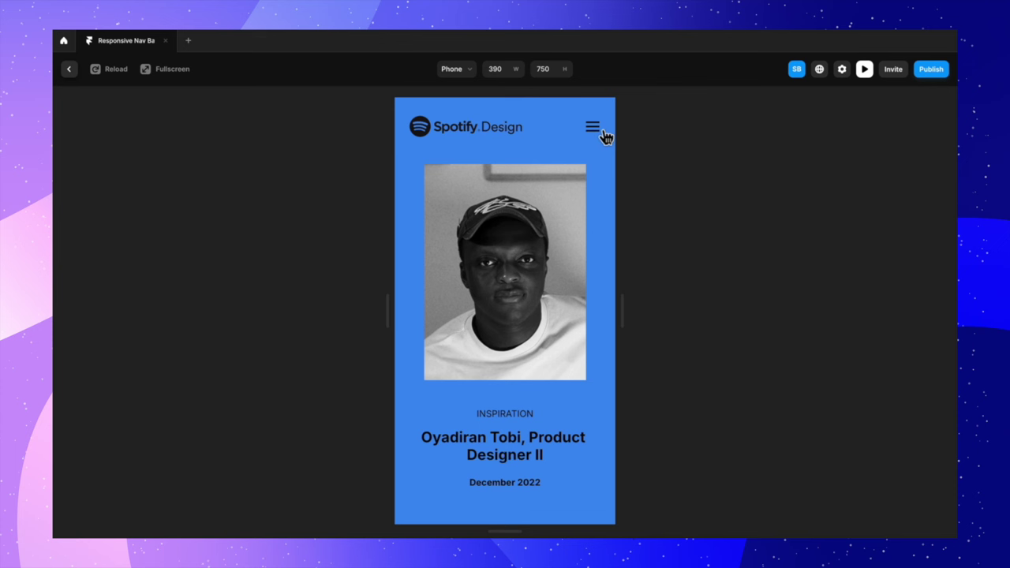
# Step: Open and close the hamburger menu twice in the Phone preview, then exit to the canvas
pyautogui.click(593, 128)
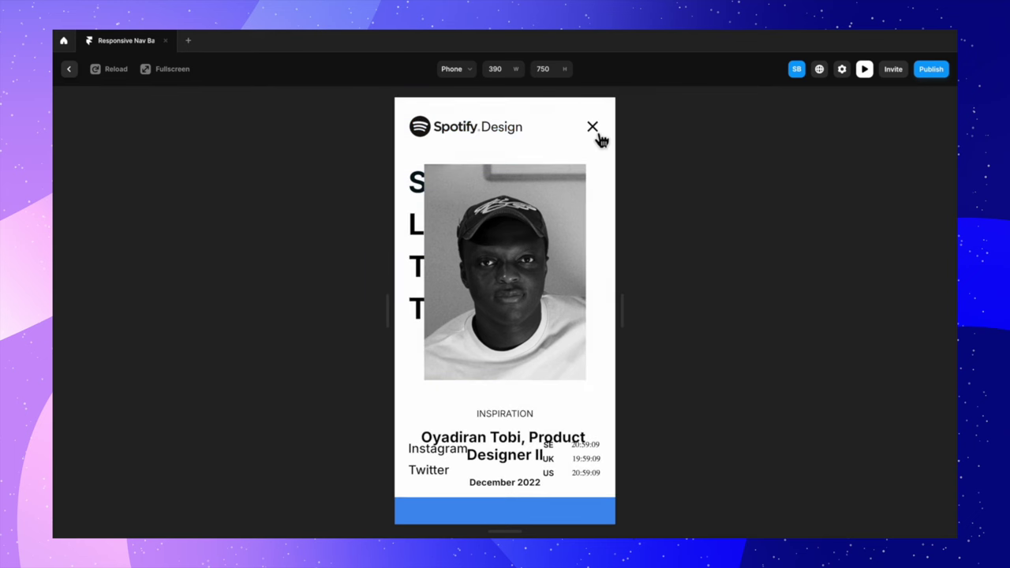
pyautogui.click(594, 127)
pyautogui.click(600, 136)
pyautogui.click(599, 136)
pyautogui.click(69, 69)
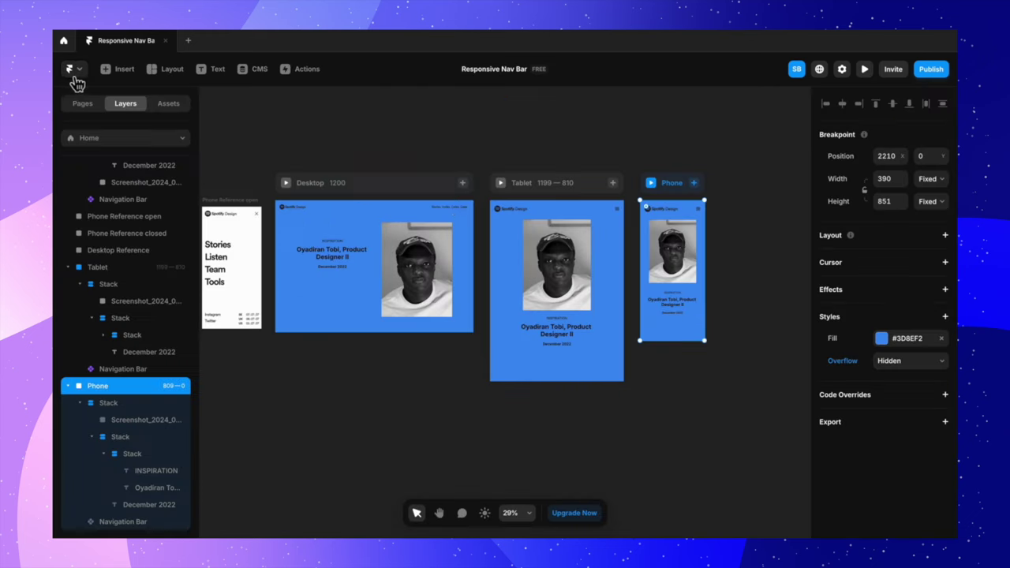
# Step: Give the Phone frame's Navigation Bar a Z Index of 10
pyautogui.click(690, 217)
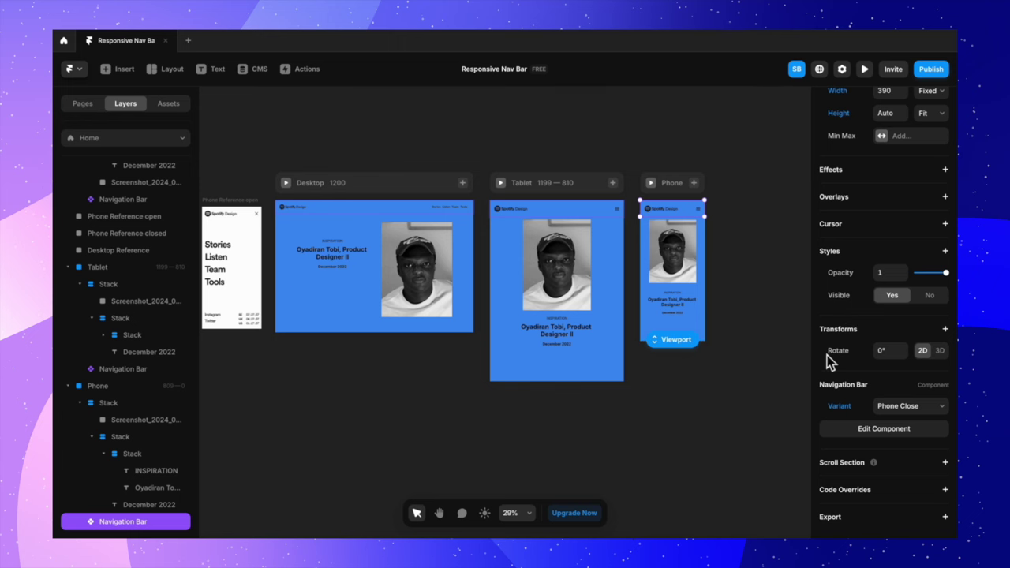
pyautogui.click(947, 252)
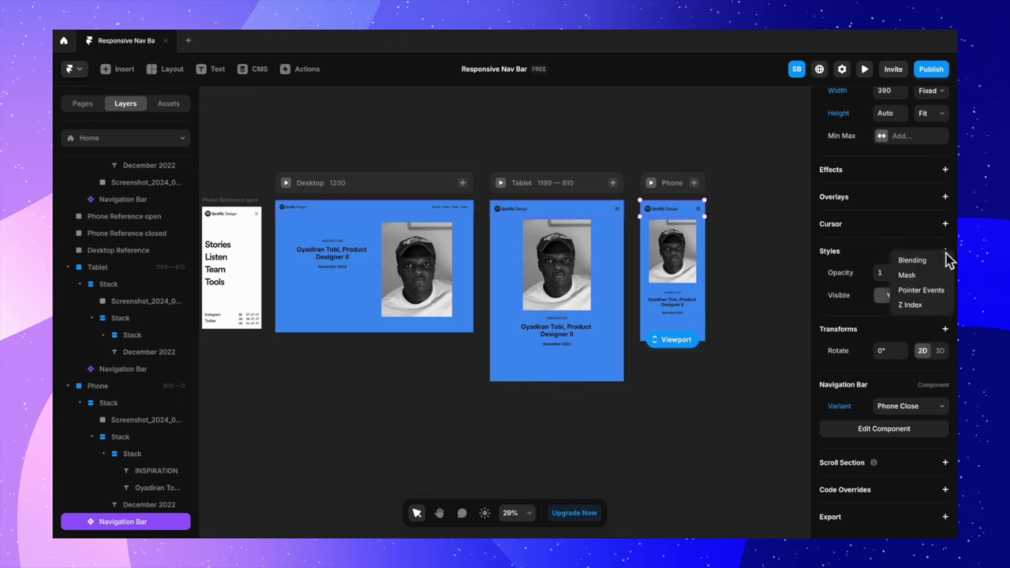
pyautogui.click(922, 308)
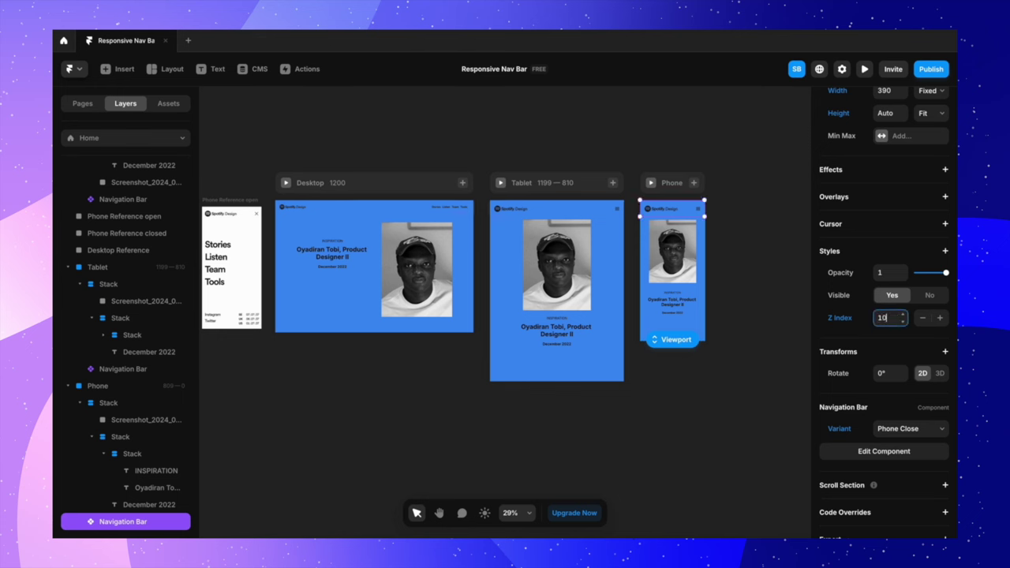
pyautogui.write('0')
pyautogui.click(766, 322)
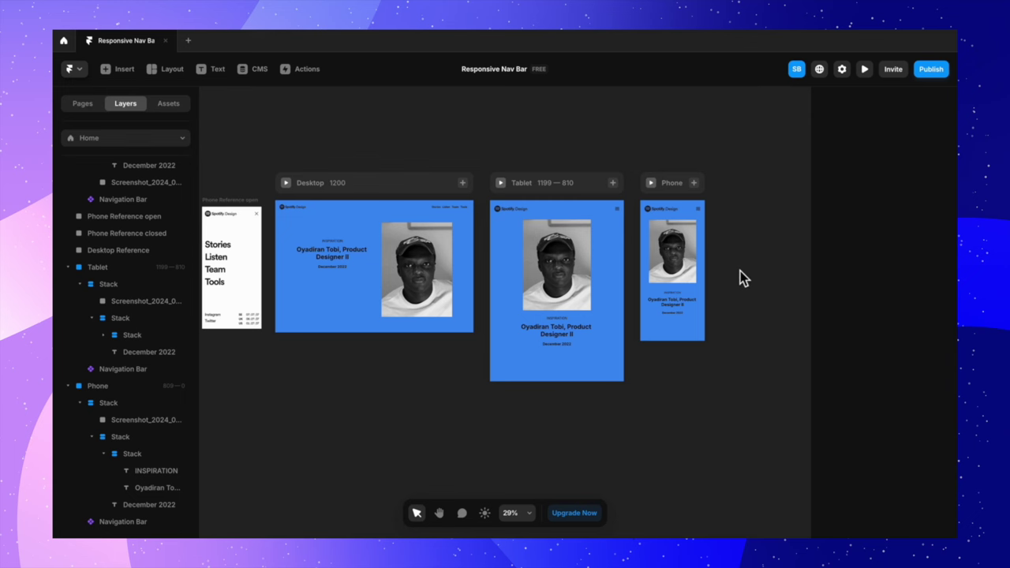
# Step: Preview the Phone breakpoint, toggle the menu, and test it widened to 998 px
pyautogui.click(651, 183)
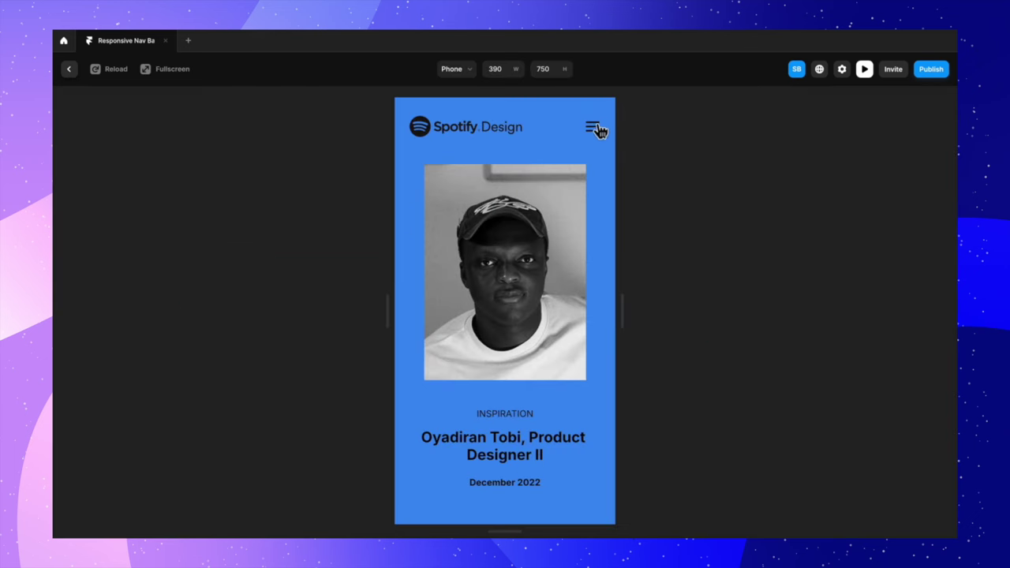
pyautogui.click(596, 130)
pyautogui.click(595, 130)
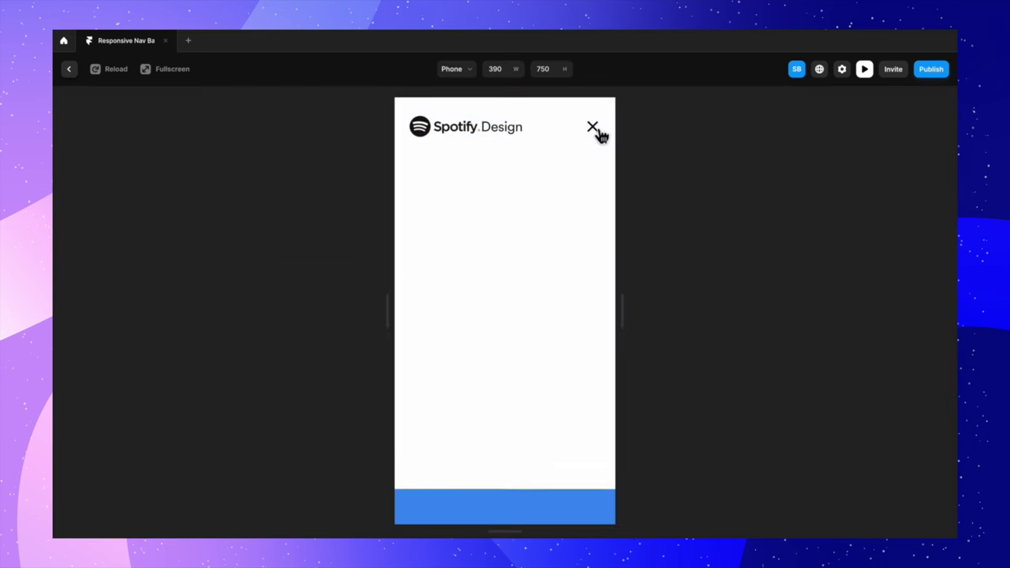
pyautogui.moveTo(623, 315); pyautogui.dragTo(796, 320)
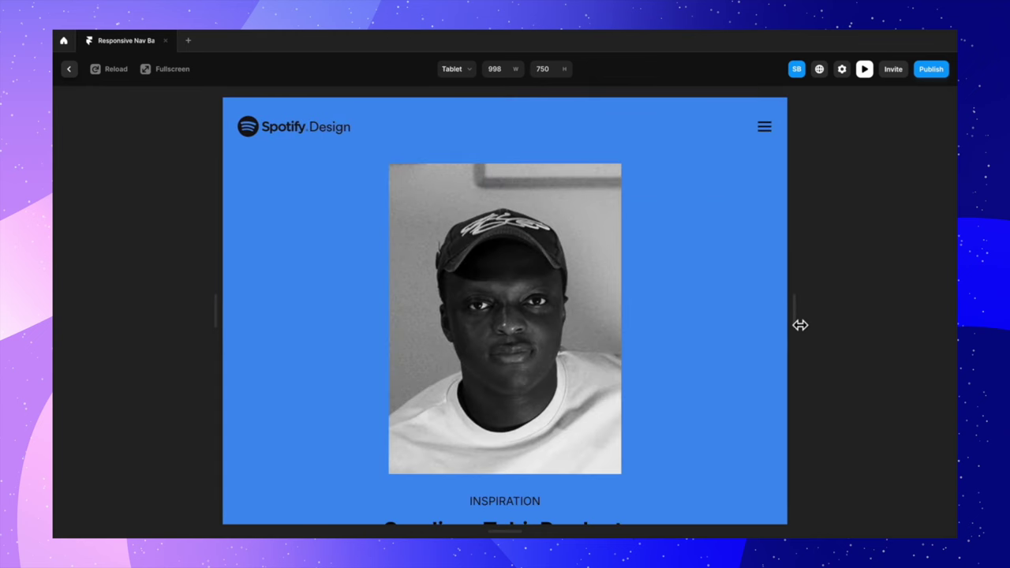
pyautogui.click(764, 124)
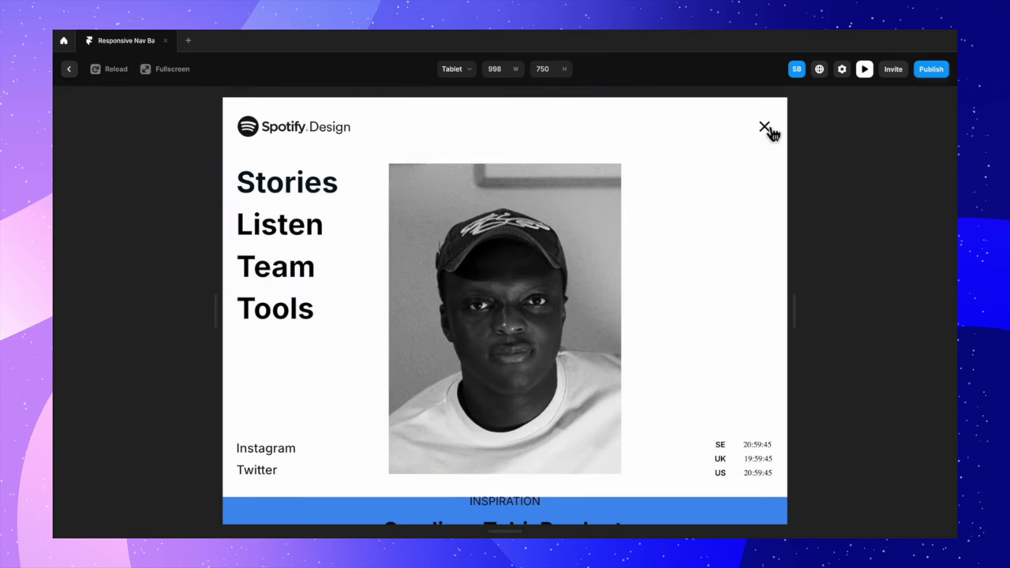
pyautogui.click(70, 70)
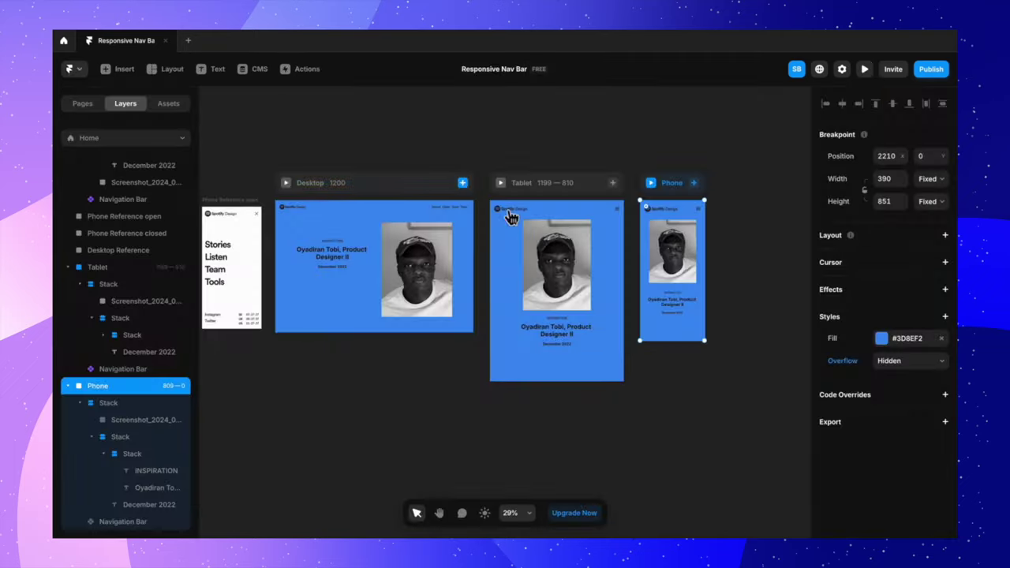
# Step: Give the Tablet frame's Navigation Bar a Z Index of 10
pyautogui.click(565, 214)
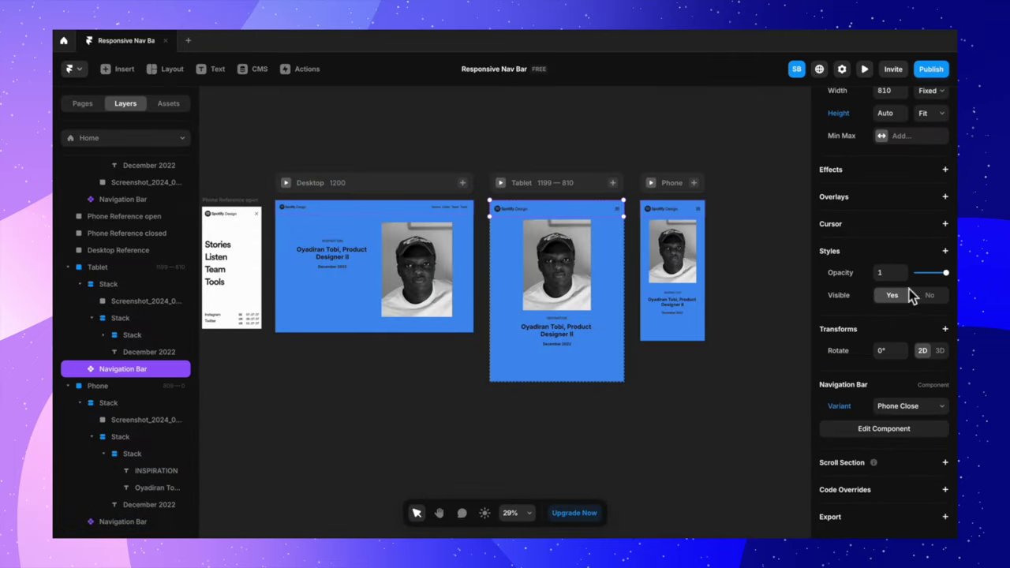
pyautogui.click(944, 251)
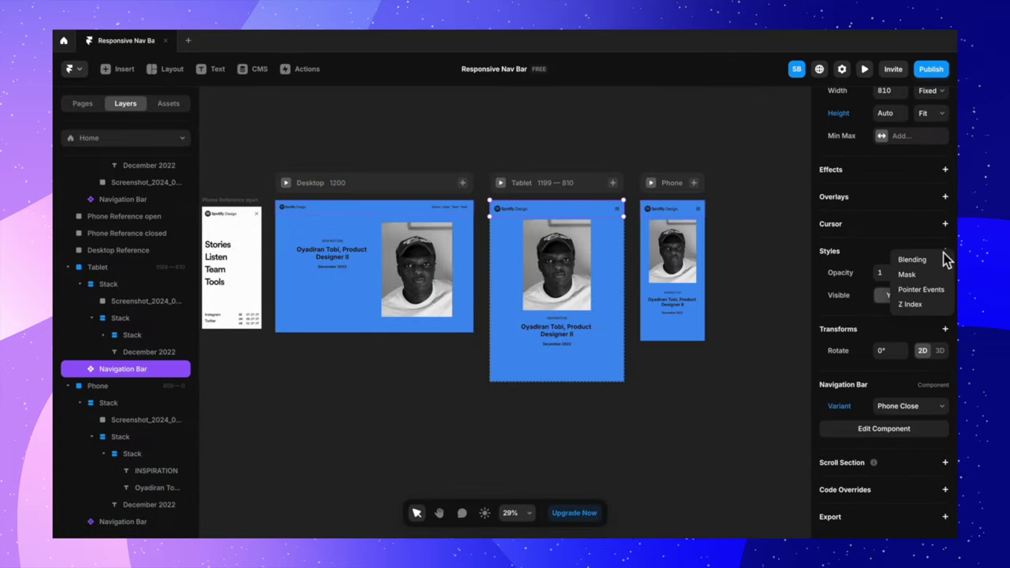
pyautogui.click(921, 310)
pyautogui.click(892, 324)
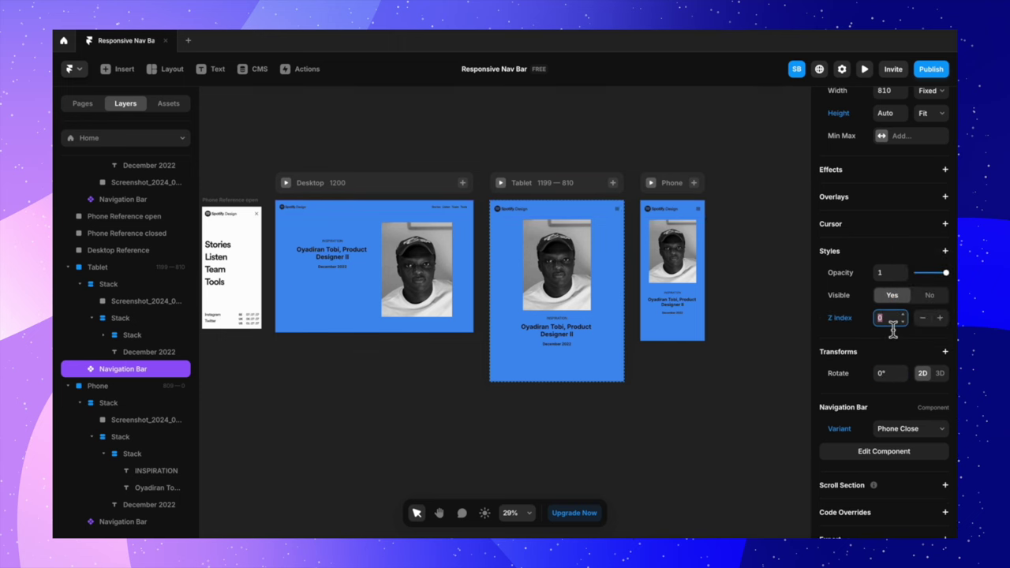
pyautogui.write('10')
# Step: Preview the Tablet breakpoint and toggle its menu, including at 1152 px wide
pyautogui.click(501, 182)
pyautogui.click(718, 136)
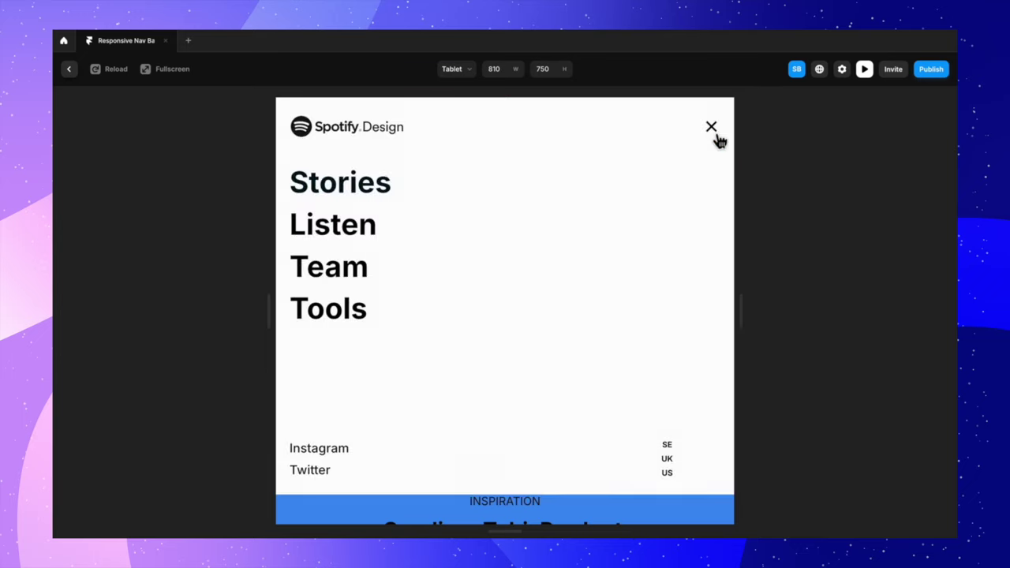
pyautogui.click(717, 138)
pyautogui.moveTo(747, 328); pyautogui.dragTo(840, 325)
pyautogui.click(809, 128)
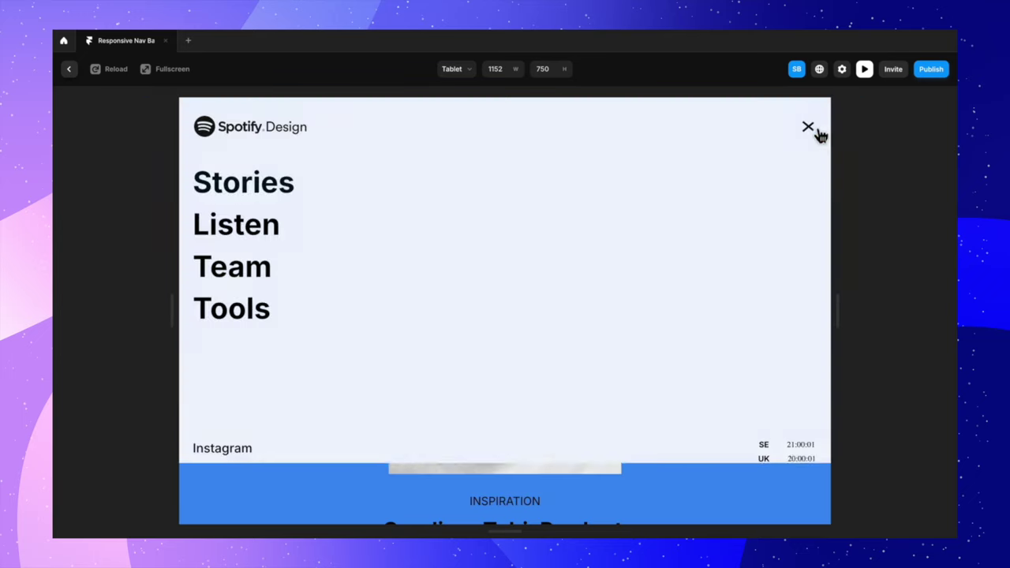
pyautogui.click(818, 131)
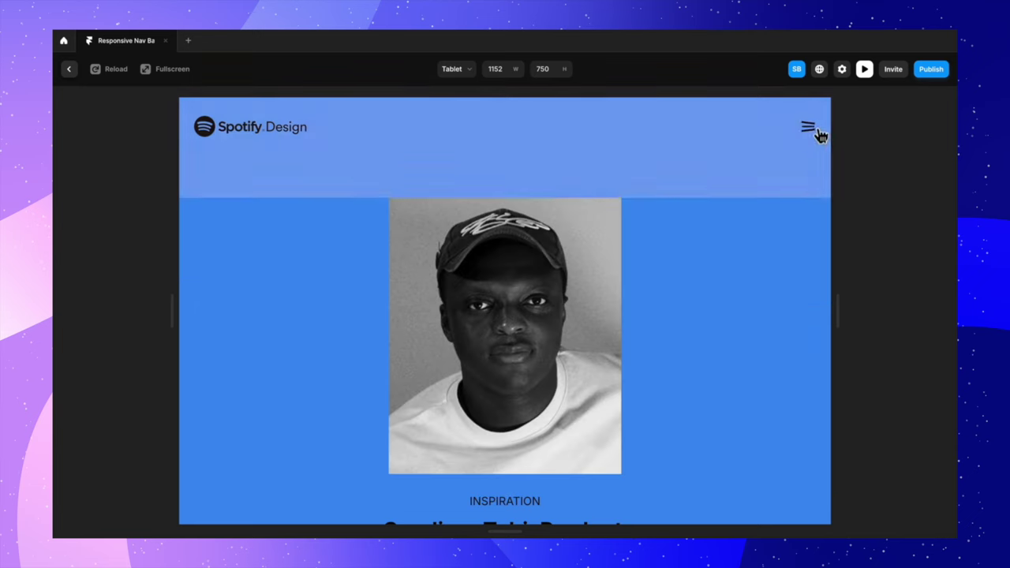
pyautogui.click(68, 68)
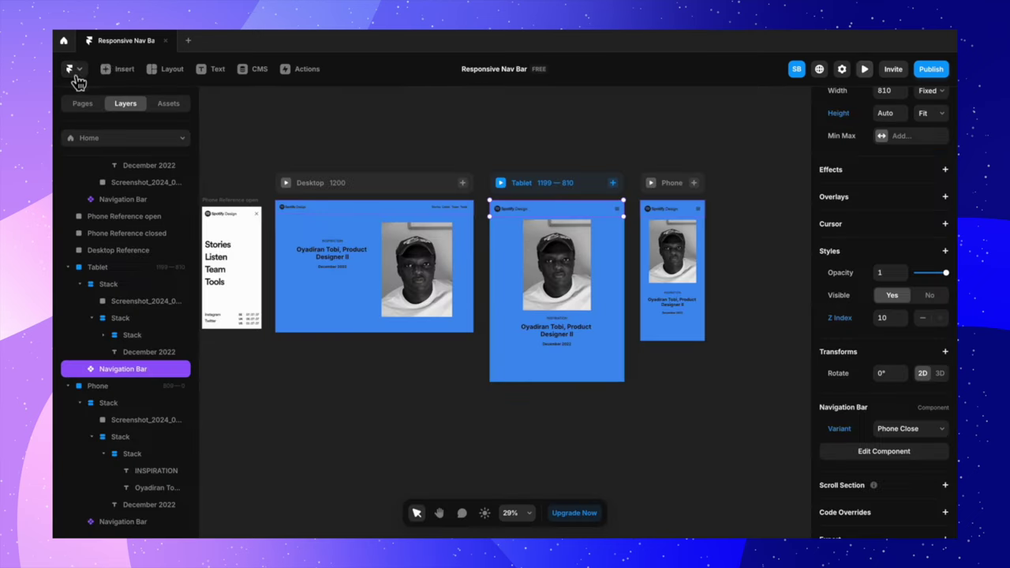
# Step: Add a stack layout to the Desktop frame
pyautogui.click(500, 146)
pyautogui.scroll(3, 494, 144)
pyautogui.click(495, 144)
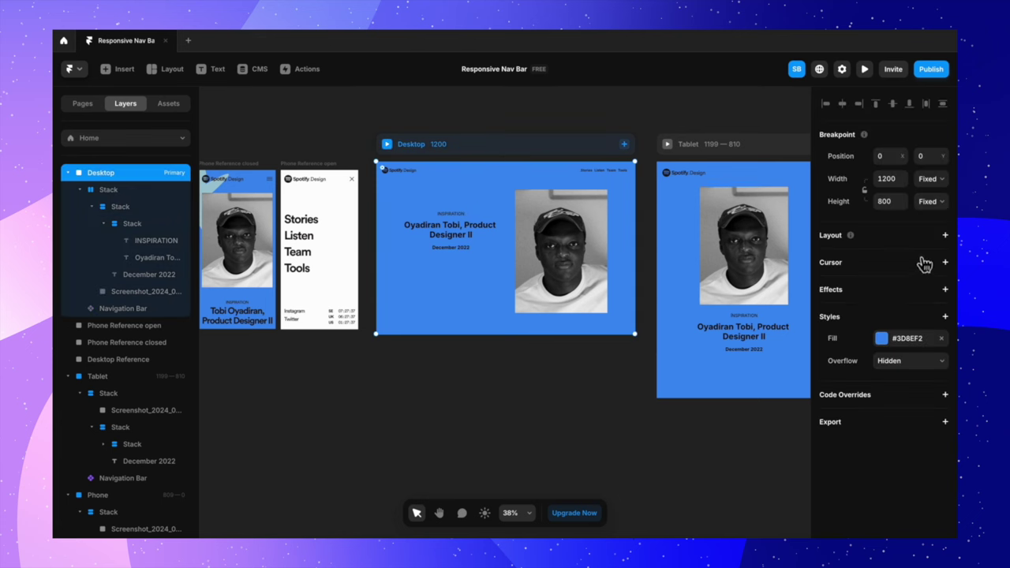
pyautogui.click(945, 235)
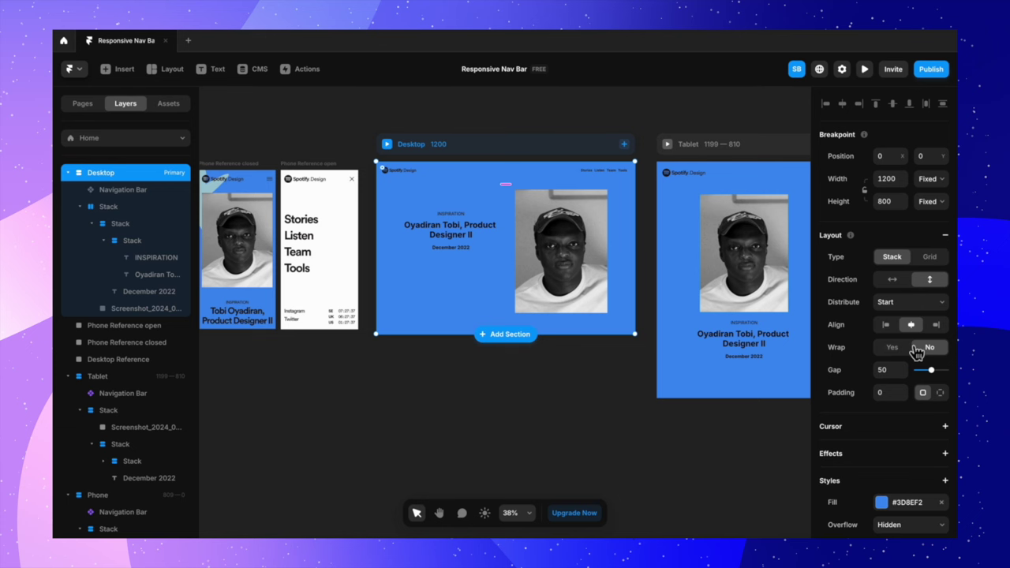
pyautogui.click(639, 437)
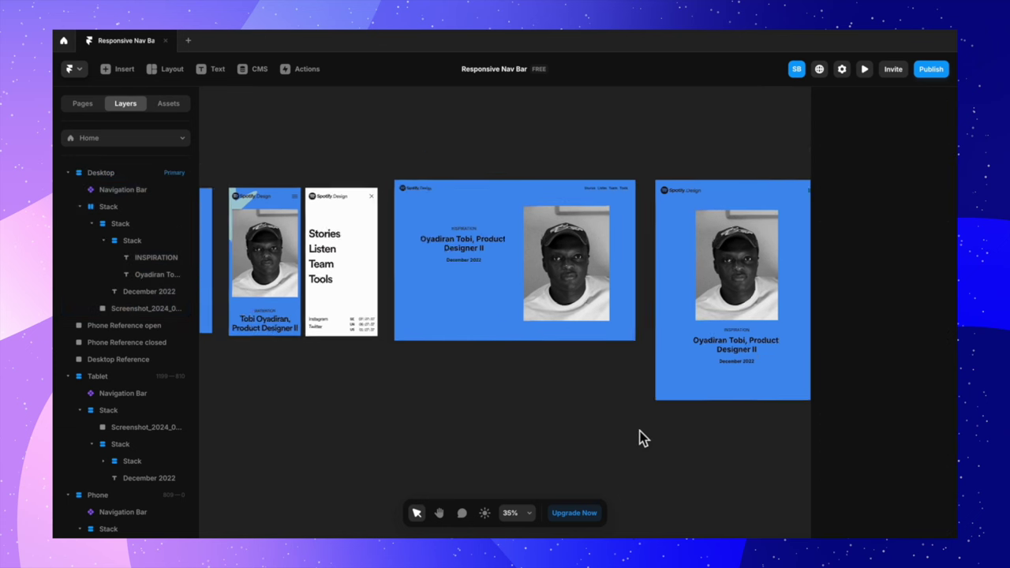
# Step: Zoom the canvas out to show all three frames, select the Phone Stack, and preview Phone
pyautogui.scroll(-3, 639, 437)
pyautogui.hscroll(3, 571, 300)
pyautogui.click(571, 300)
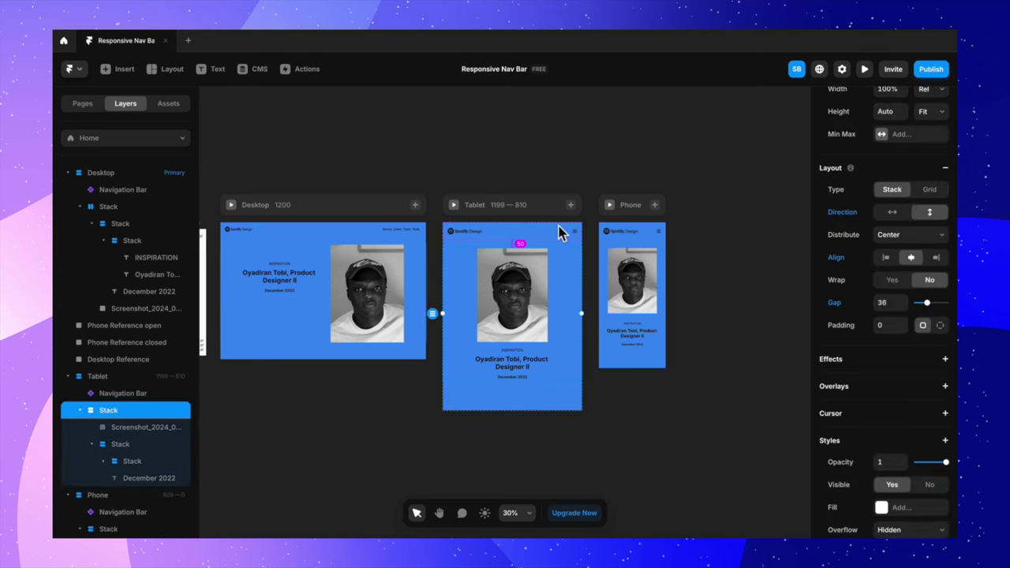
pyautogui.click(655, 271)
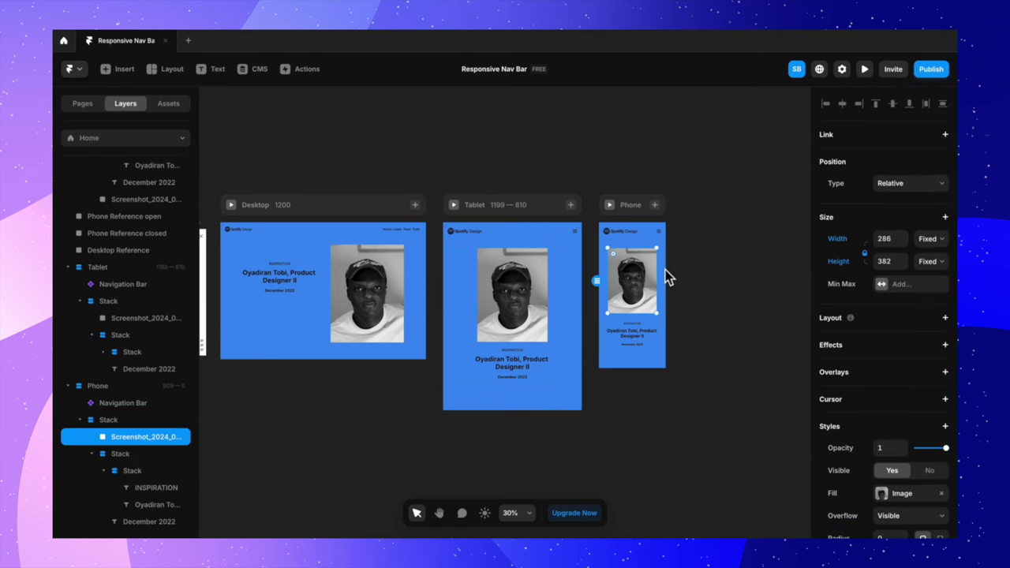
pyautogui.scroll(5, 665, 276)
pyautogui.press('Escape')
pyautogui.click(659, 270)
pyautogui.click(122, 423)
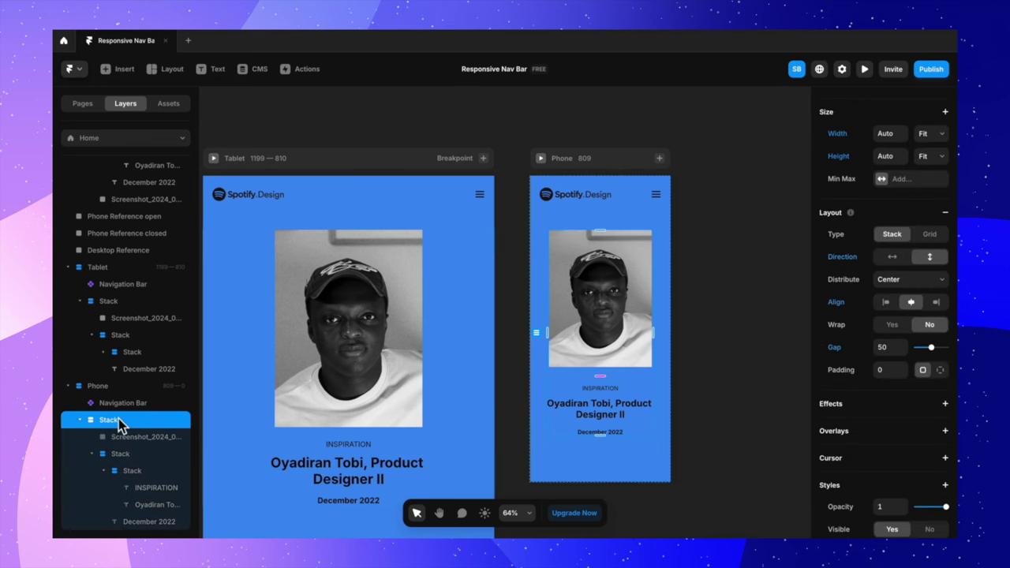
pyautogui.scroll(-3, 711, 226)
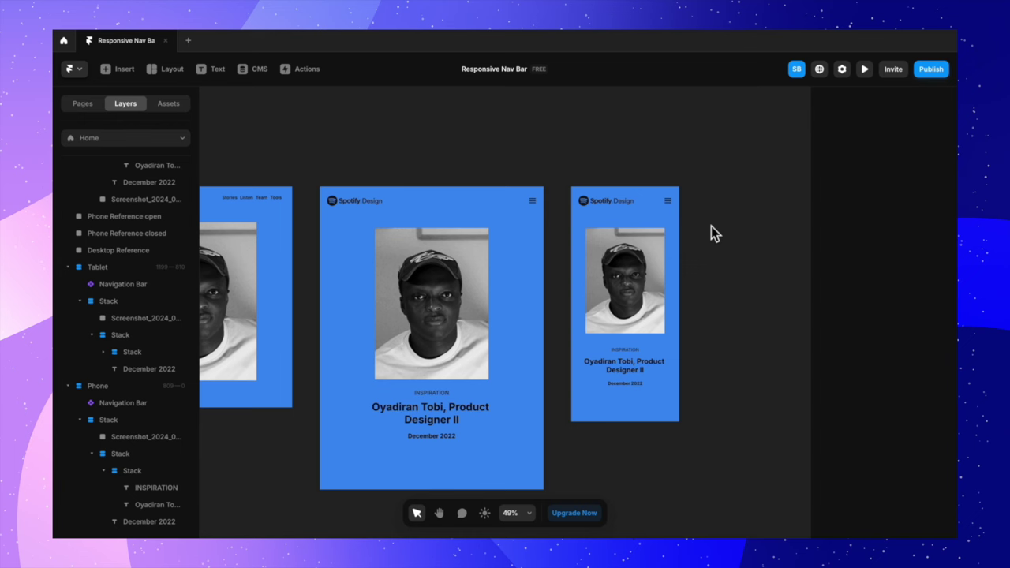
pyautogui.scroll(-3, 711, 226)
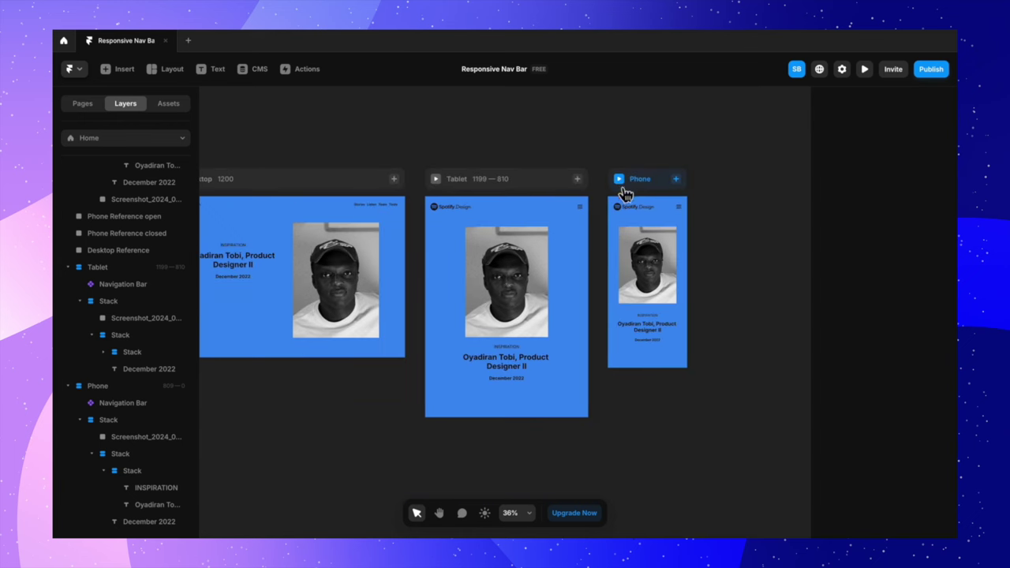
pyautogui.click(620, 180)
pyautogui.click(594, 129)
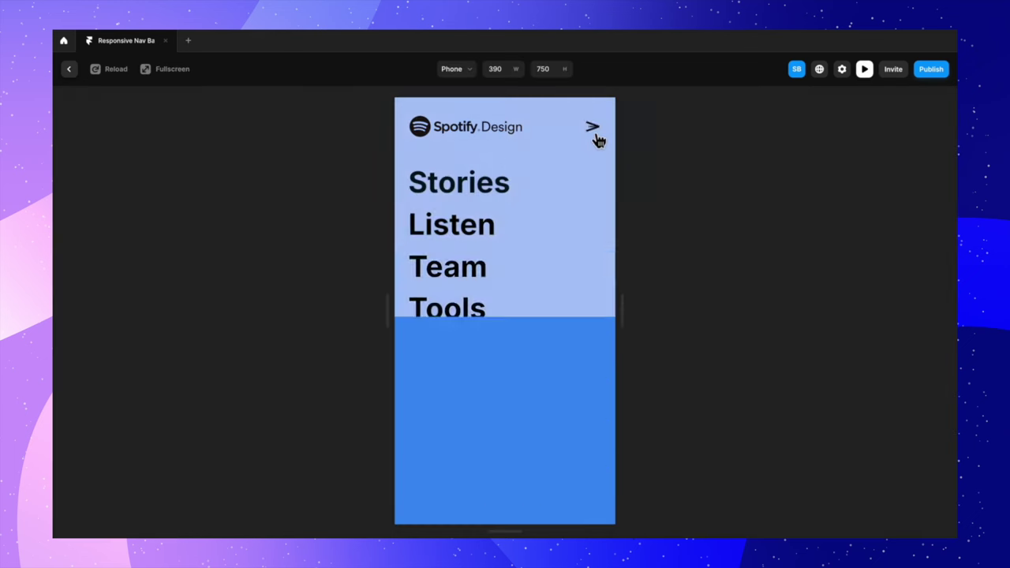
pyautogui.click(596, 136)
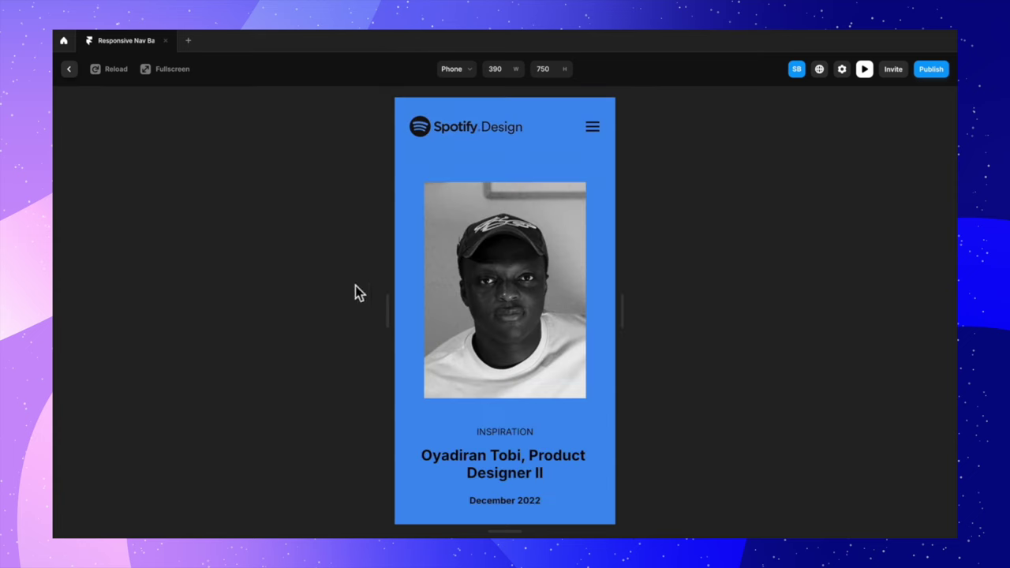
pyautogui.moveTo(386, 295); pyautogui.dragTo(200, 309)
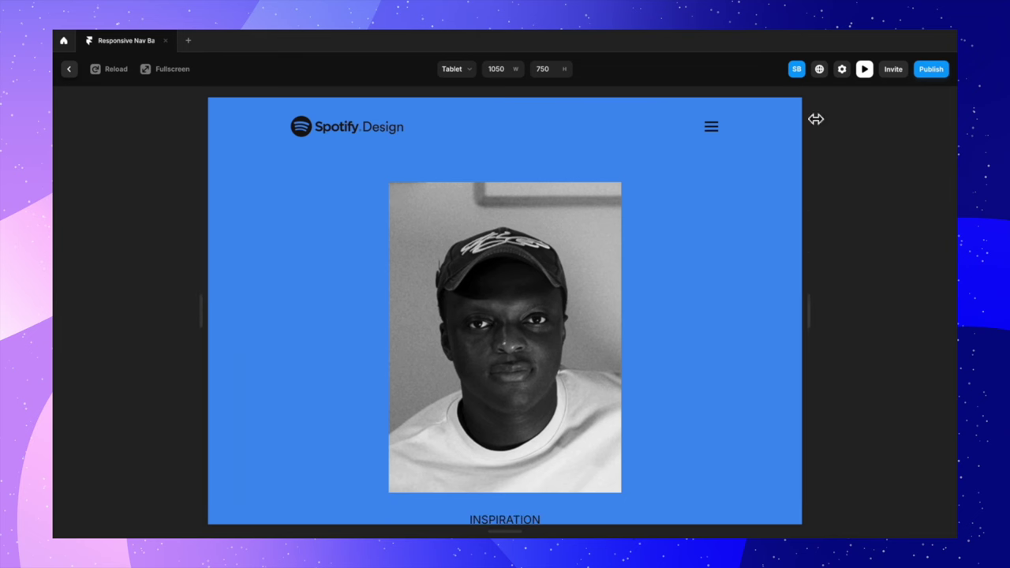
pyautogui.click(721, 140)
pyautogui.scroll(-3, 767, 282)
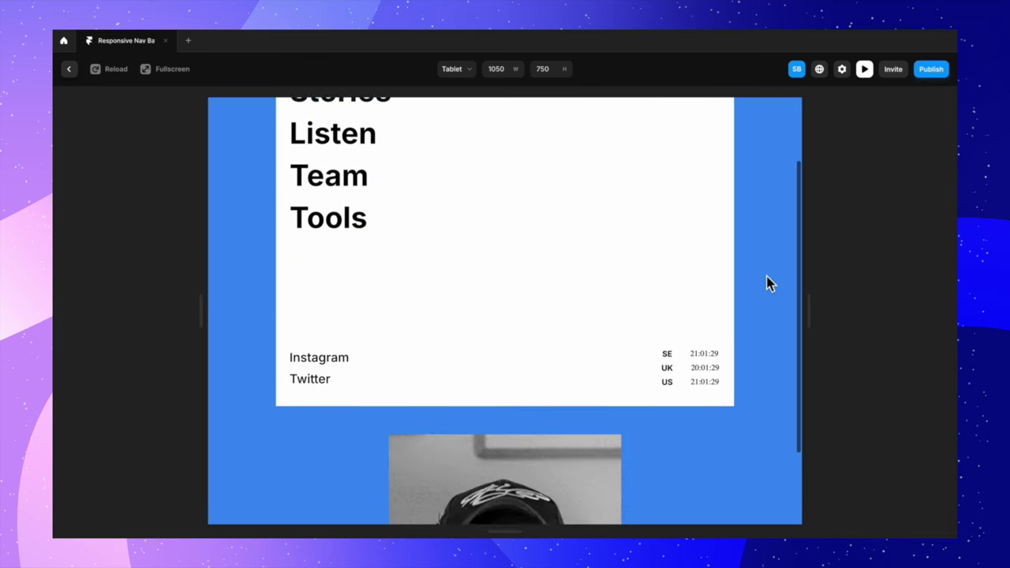
pyautogui.scroll(3, 717, 382)
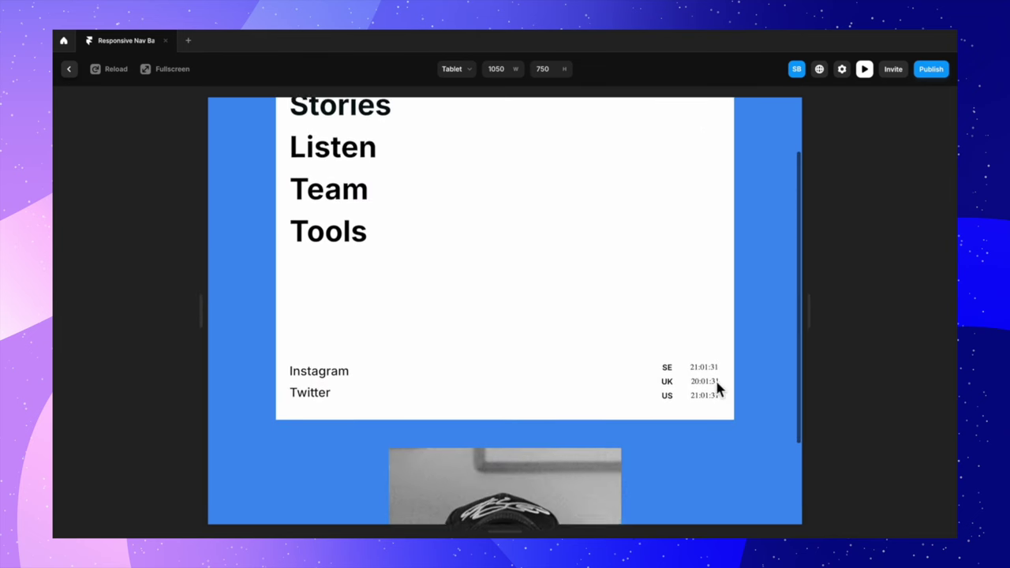
pyautogui.scroll(-3, 738, 215)
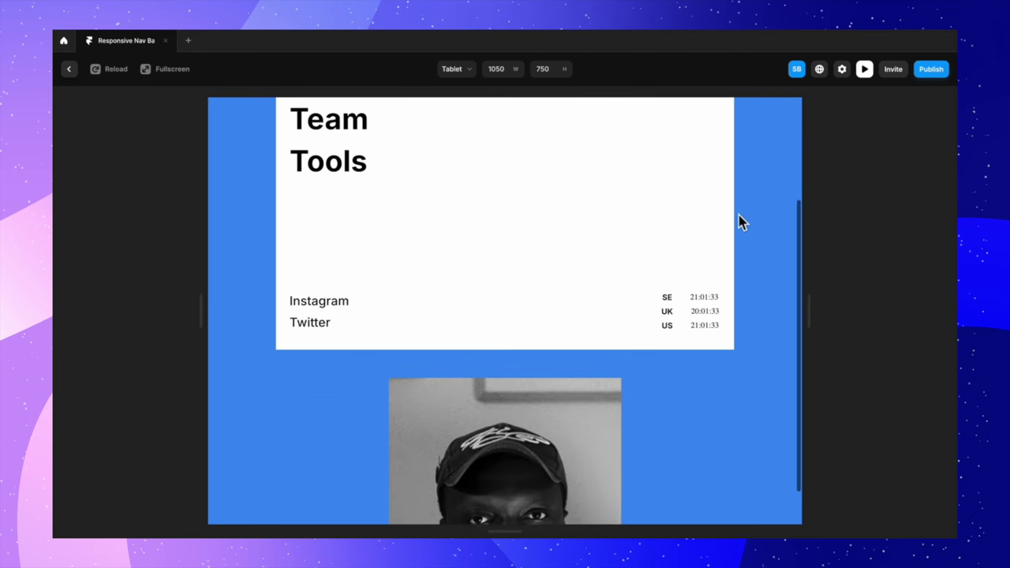
pyautogui.scroll(3, 738, 215)
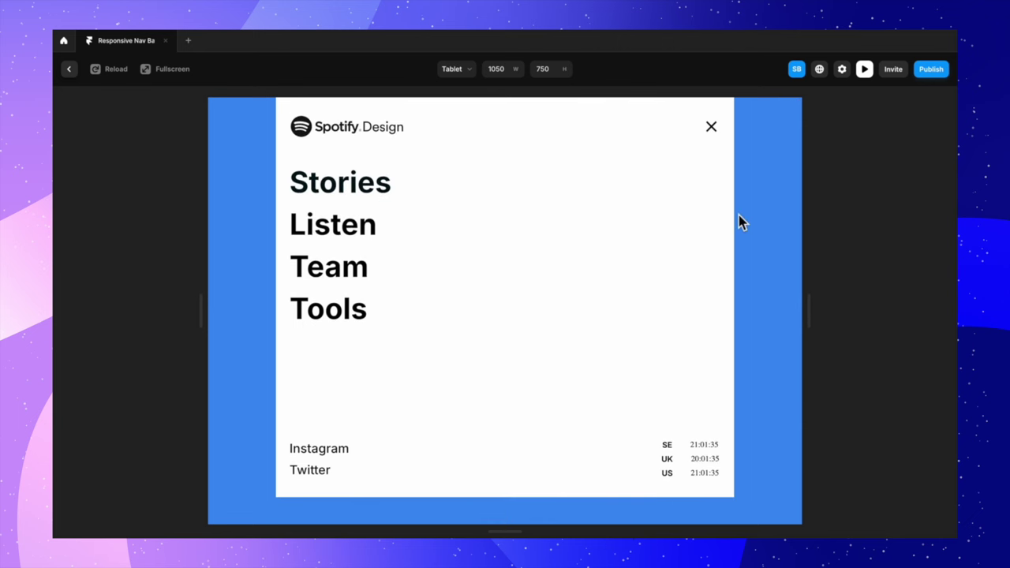
pyautogui.moveTo(807, 312)
pyautogui.mouseDown()
pyautogui.moveTo(702, 307)
pyautogui.moveTo(950, 308)
pyautogui.moveTo(591, 316)
pyautogui.moveTo(816, 308)
pyautogui.mouseUp()
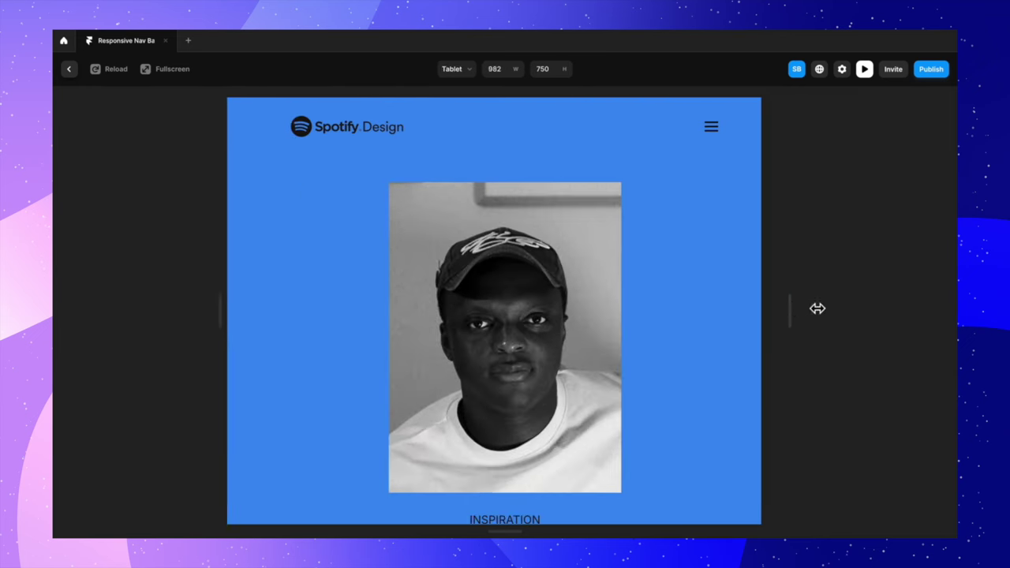
pyautogui.press('Escape')
pyautogui.press('Escape')
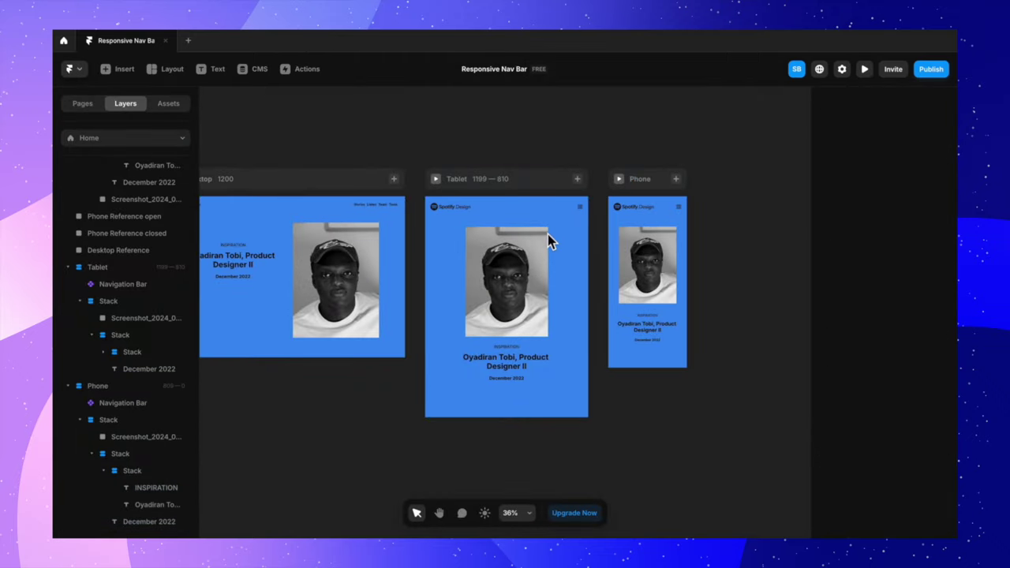
# Step: Set the Phone and Tablet Navigation Bar widths to Fill
pyautogui.click(667, 214)
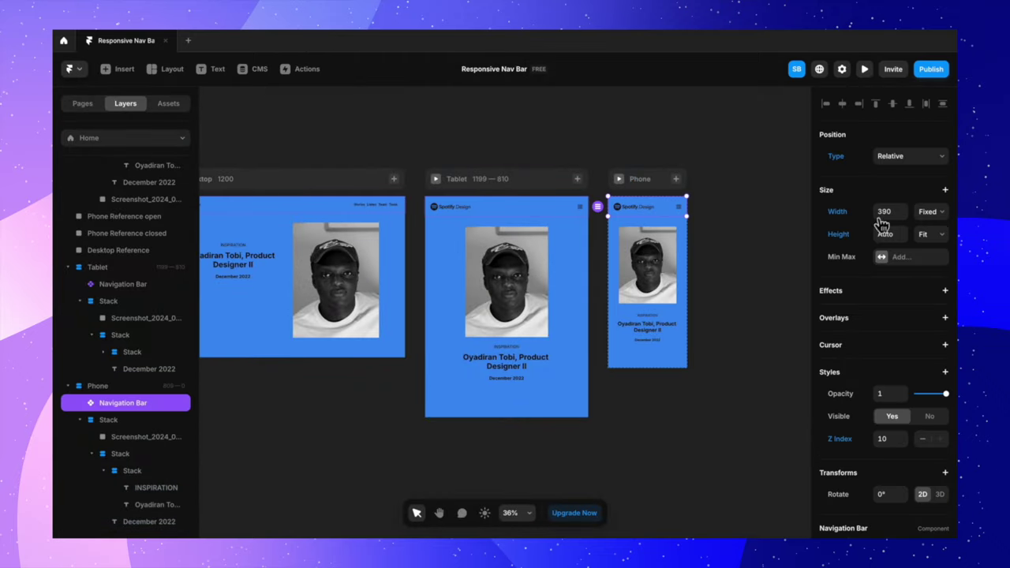
pyautogui.click(937, 221)
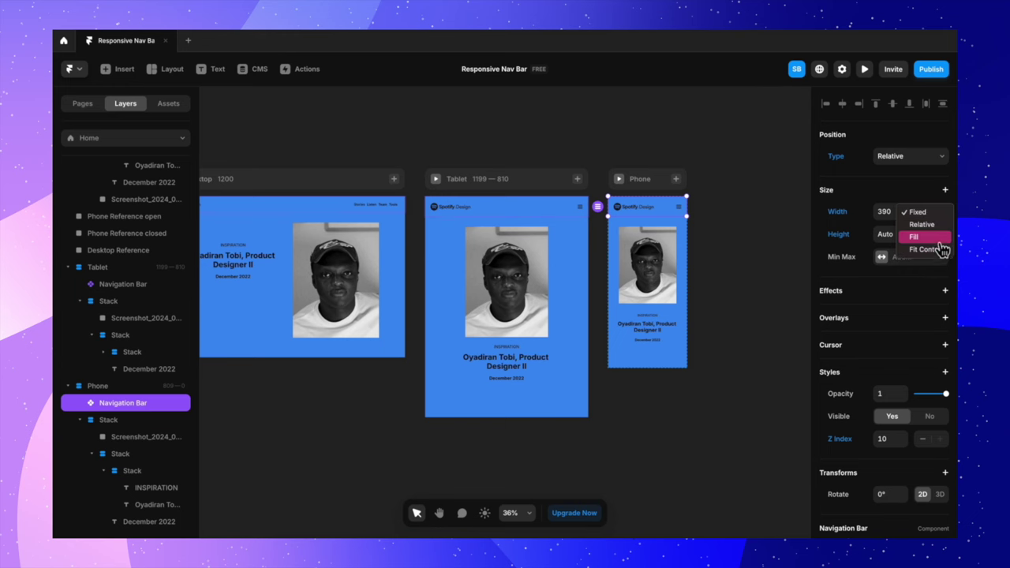
pyautogui.click(936, 236)
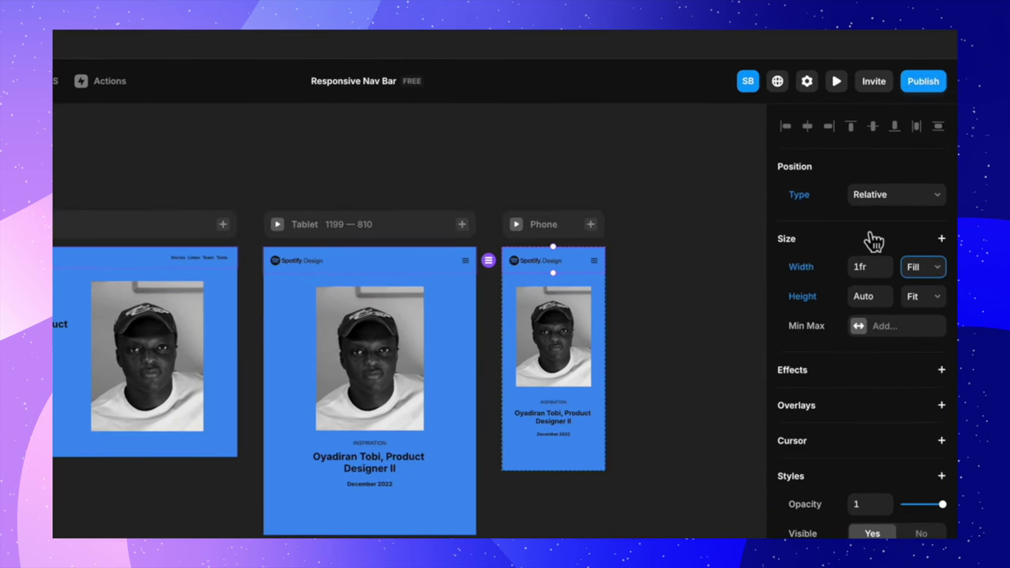
pyautogui.click(462, 255)
pyautogui.click(922, 251)
pyautogui.click(935, 285)
# Step: Fix the Phone Navigation Bar's position and give the Phone content stack 120 top padding
pyautogui.click(567, 264)
pyautogui.click(929, 210)
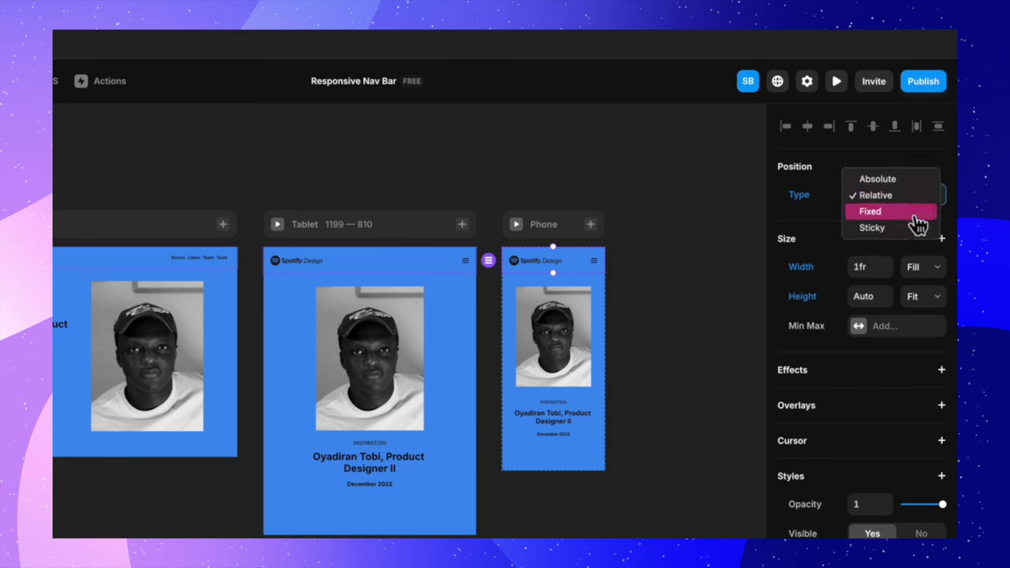
pyautogui.click(913, 212)
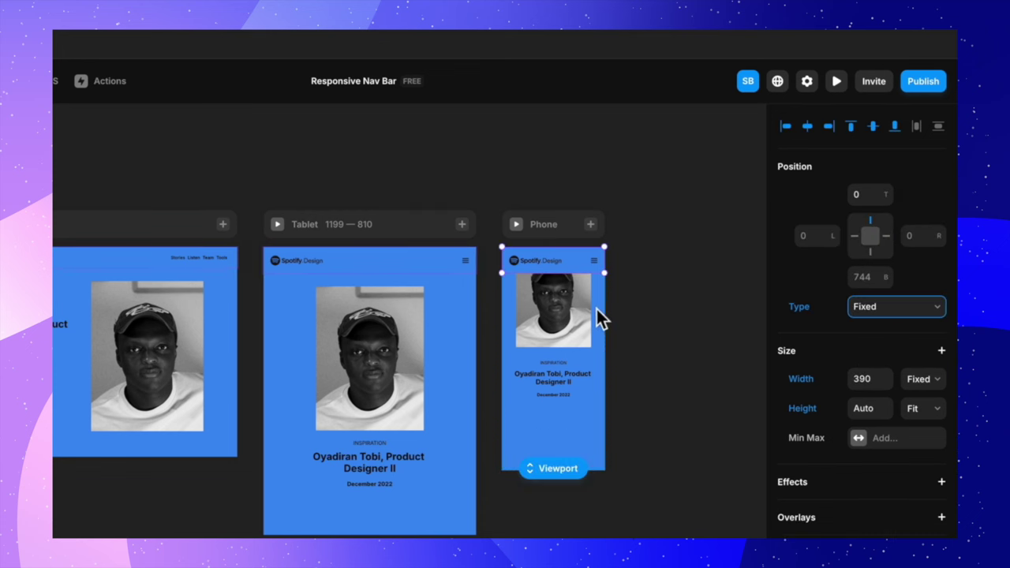
pyautogui.click(593, 360)
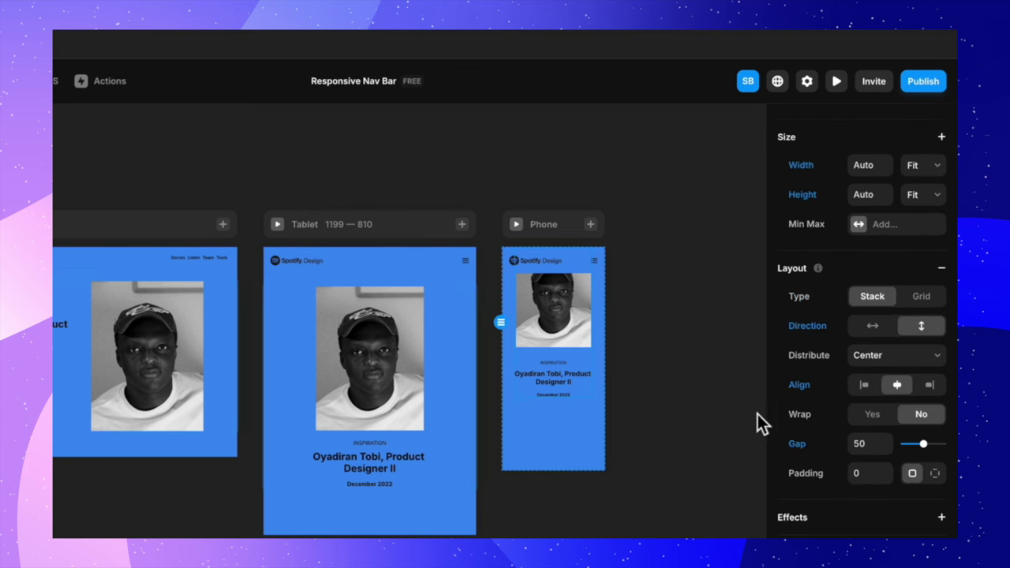
pyautogui.click(935, 473)
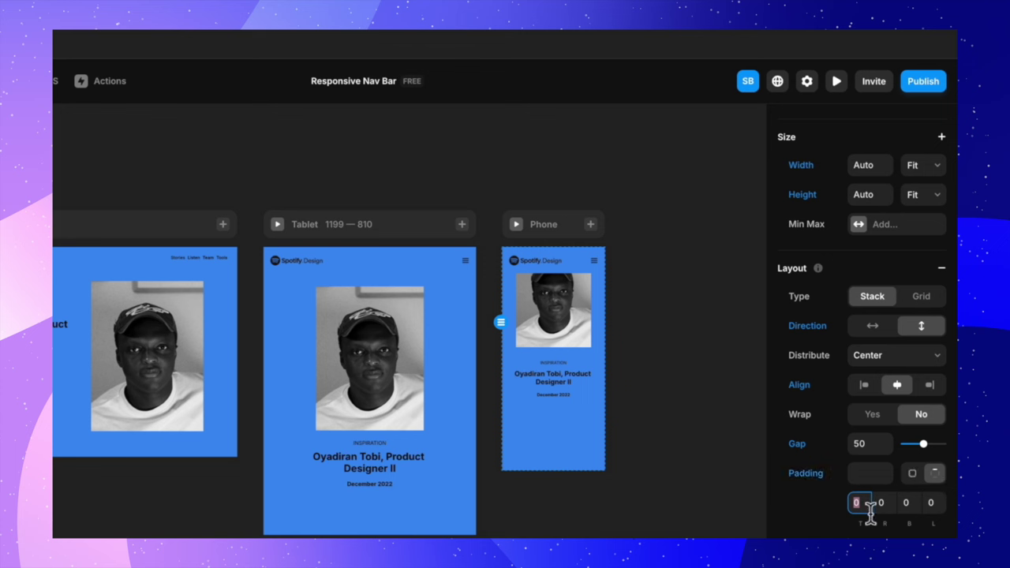
pyautogui.write('12')
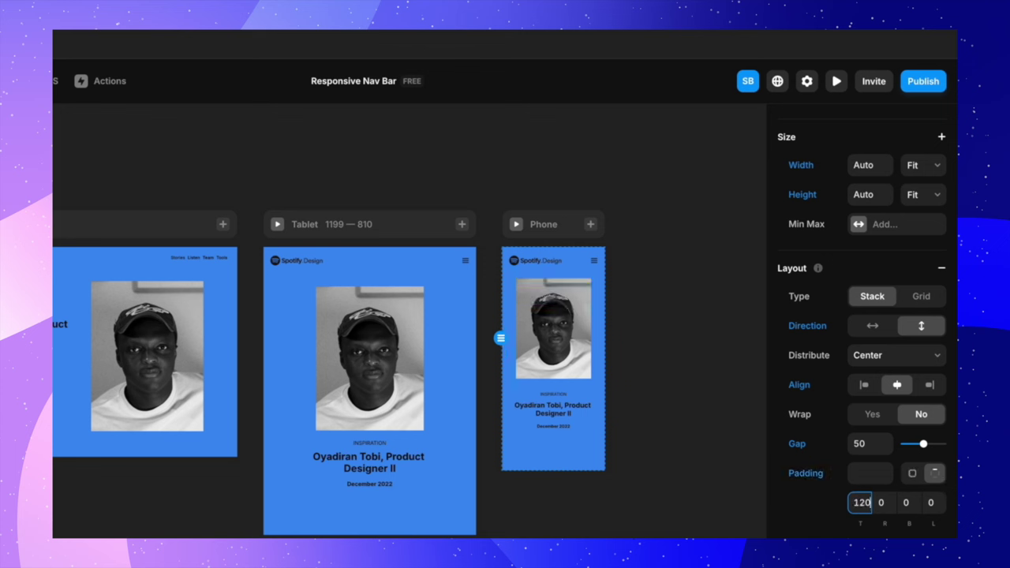
pyautogui.click(655, 472)
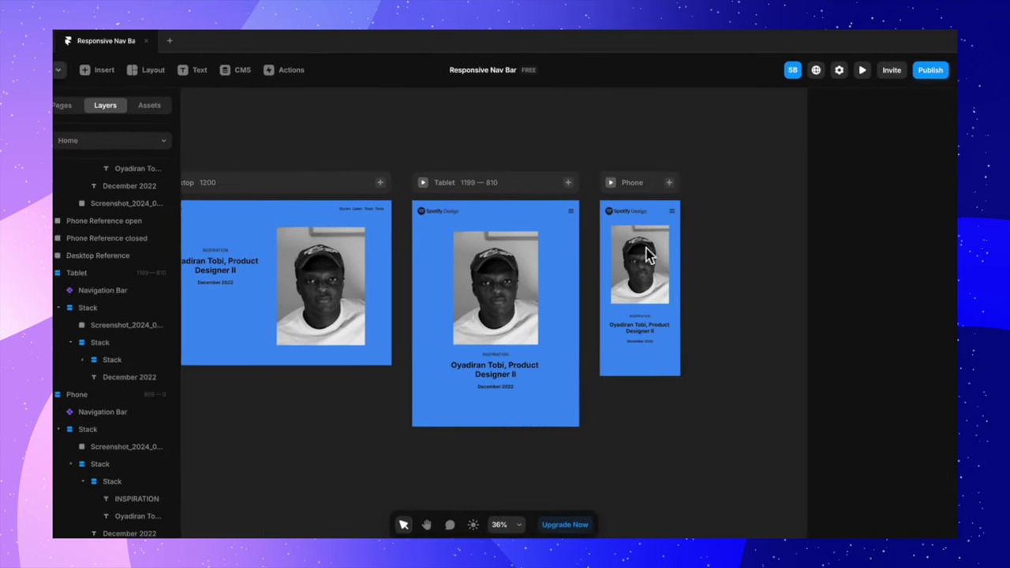
pyautogui.click(628, 186)
pyautogui.scroll(-1, 573, 368)
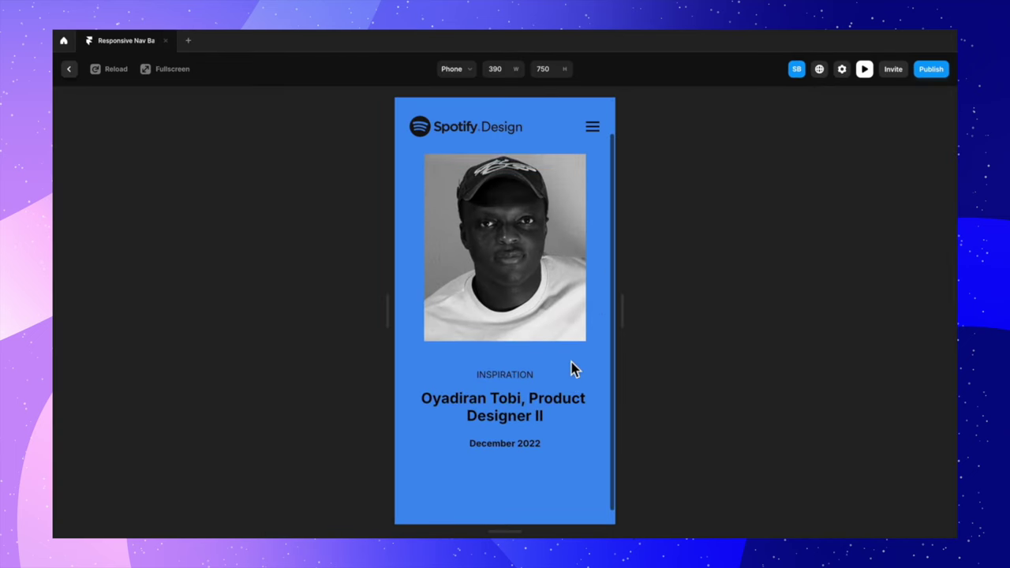
pyautogui.scroll(2, 572, 365)
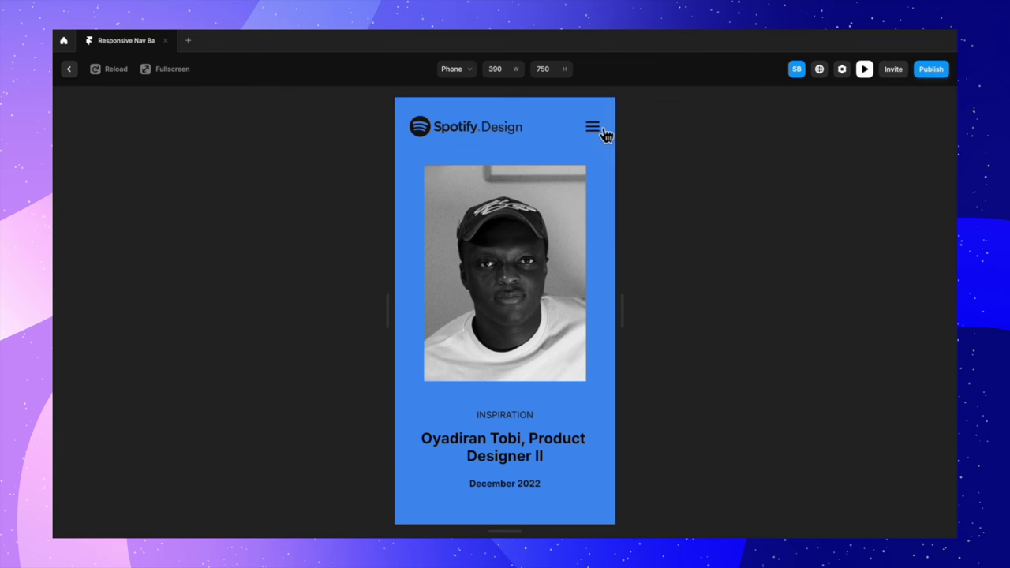
pyautogui.click(603, 130)
pyautogui.click(606, 135)
pyautogui.click(605, 134)
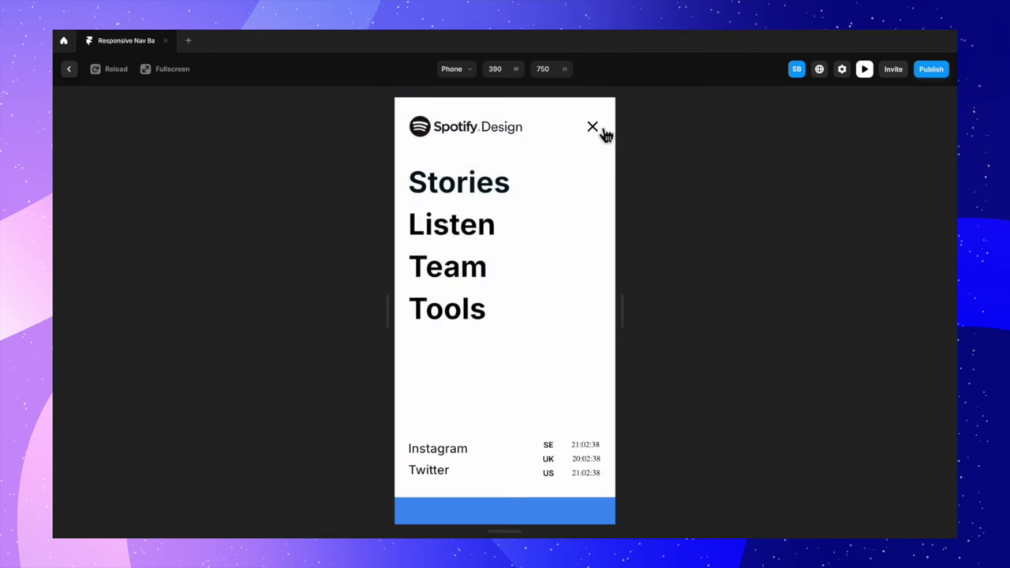
pyautogui.click(604, 134)
pyautogui.moveTo(390, 316); pyautogui.dragTo(204, 303)
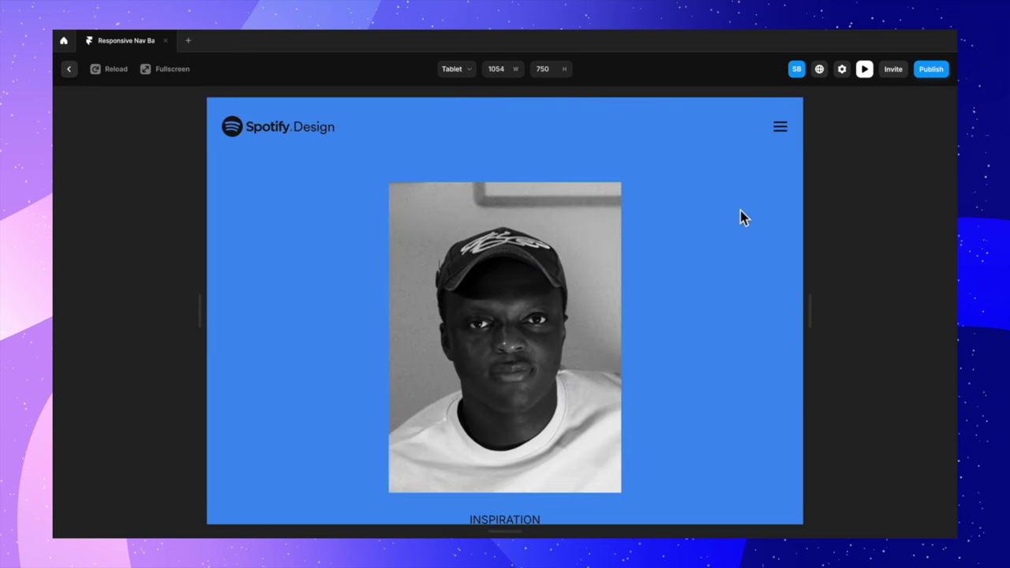
pyautogui.scroll(-5, 714, 268)
pyautogui.scroll(5, 714, 268)
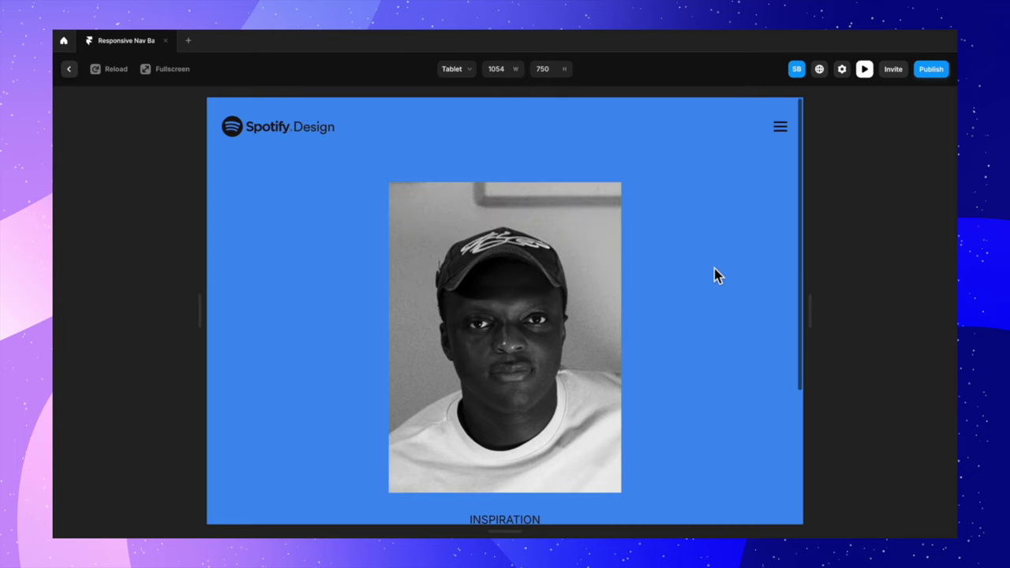
pyautogui.click(79, 76)
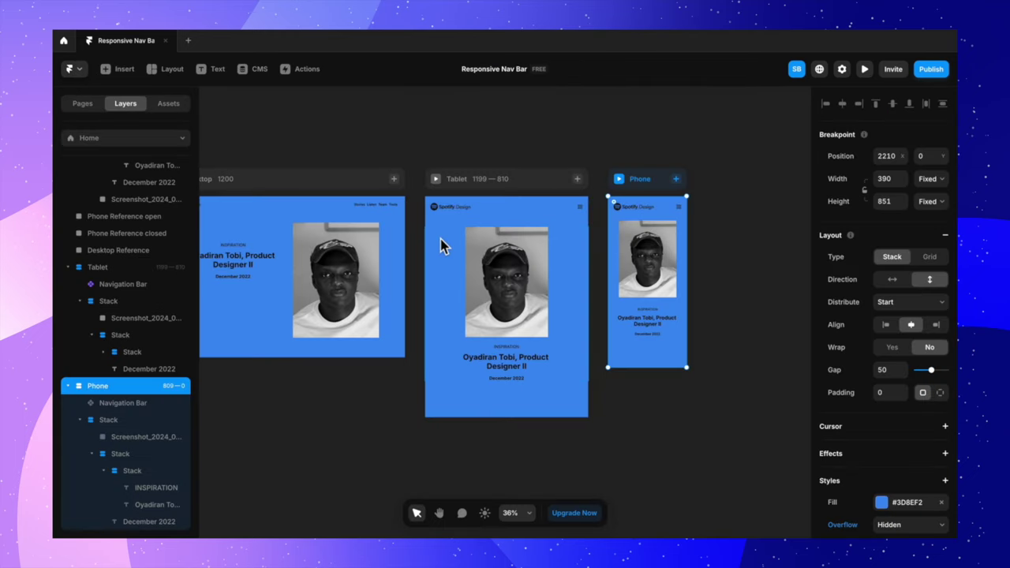
pyautogui.click(518, 209)
pyautogui.scroll(1, 931, 225)
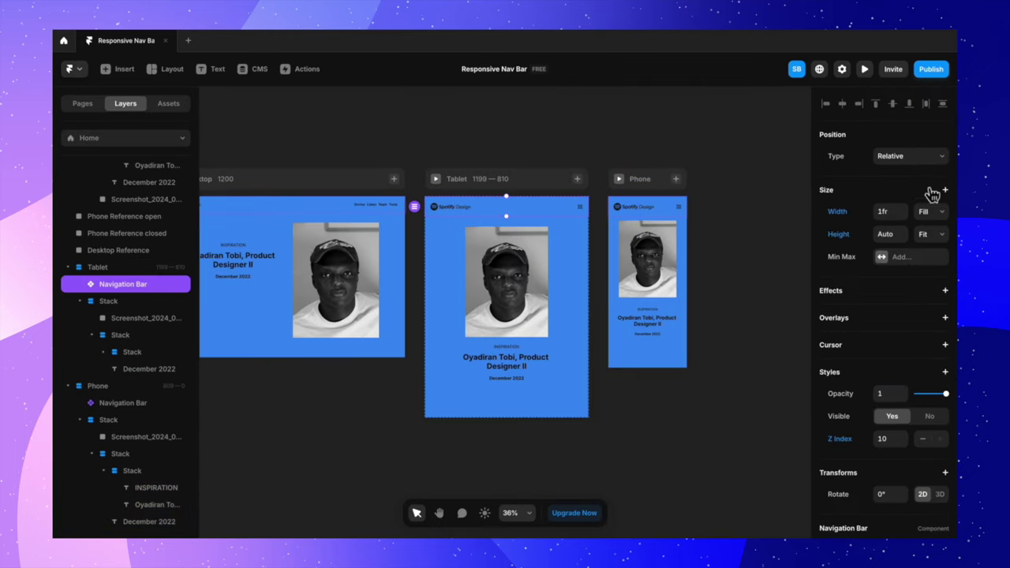
pyautogui.click(931, 161)
pyautogui.press('Escape')
pyautogui.click(927, 183)
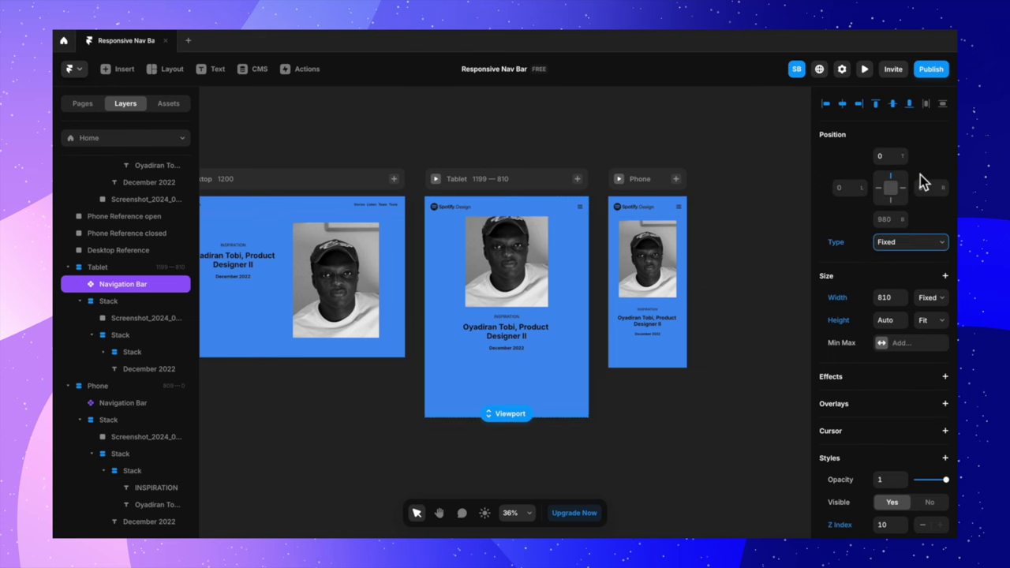
pyautogui.click(436, 180)
pyautogui.click(715, 133)
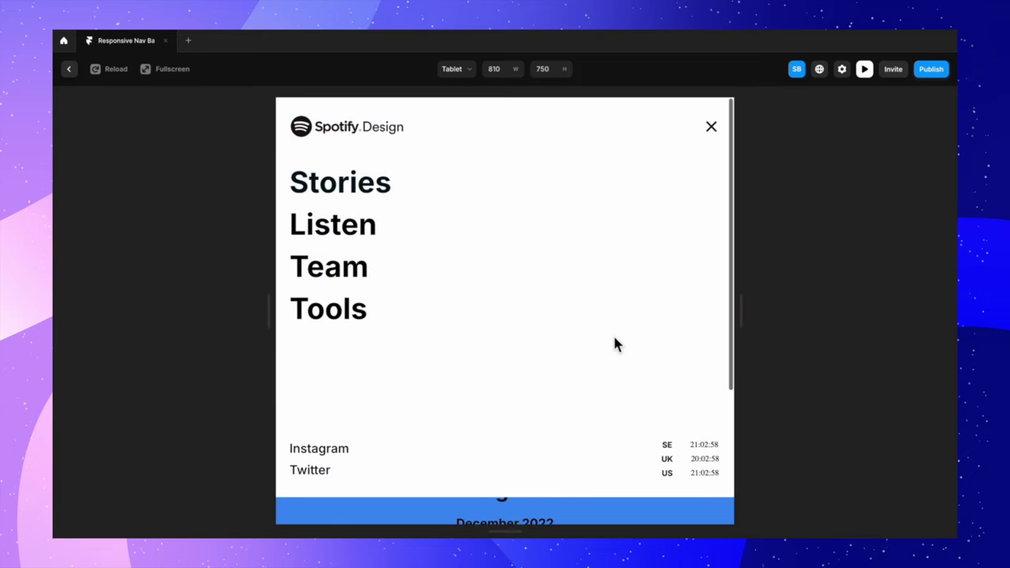
pyautogui.click(713, 129)
pyautogui.press('Escape')
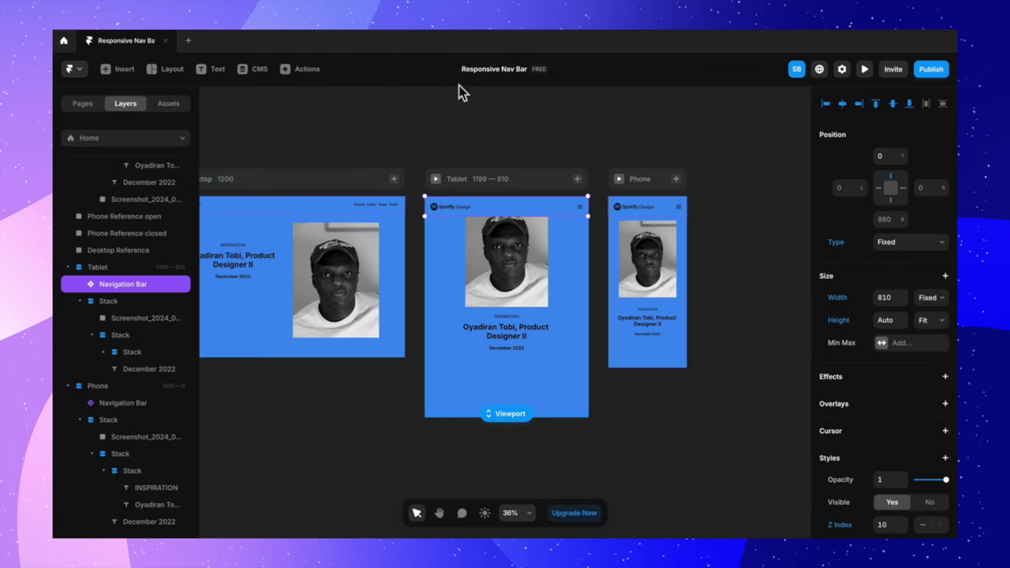
# Step: Give the Tablet content Stack a per-side top padding of 120
pyautogui.click(622, 128)
pyautogui.click(542, 312)
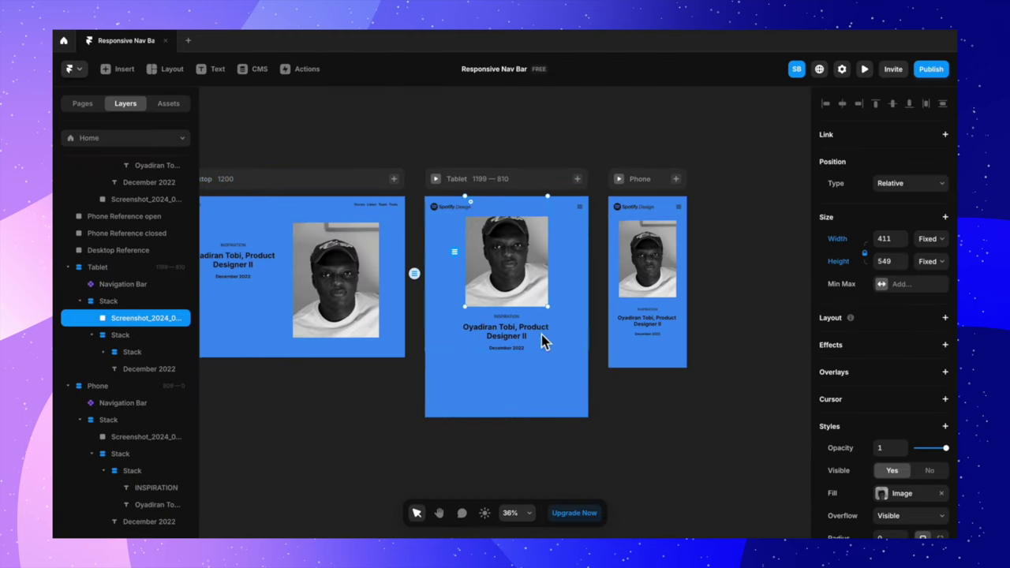
pyautogui.click(539, 315)
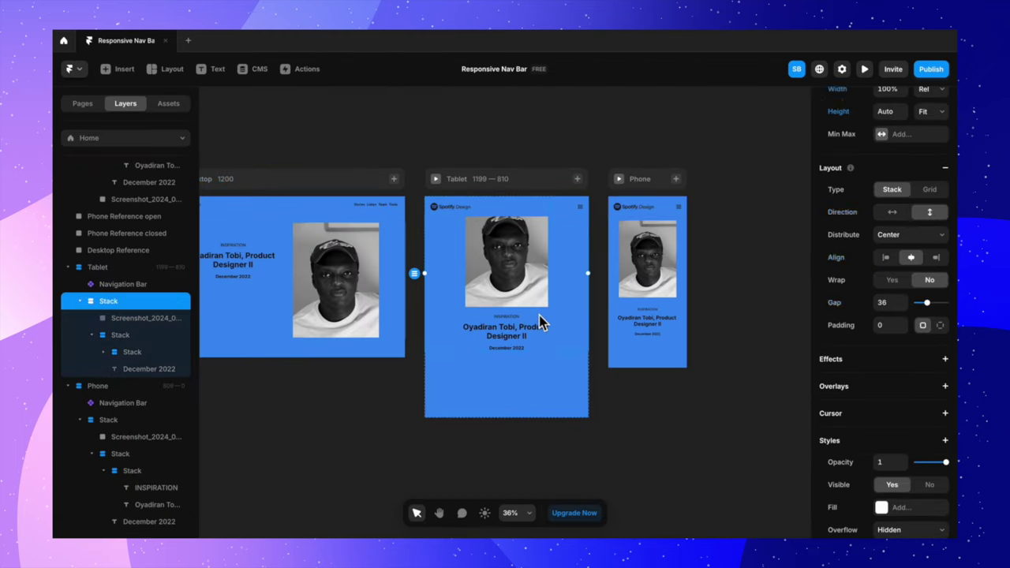
pyautogui.click(127, 336)
pyautogui.click(142, 306)
pyautogui.click(946, 325)
pyautogui.write('120')
pyautogui.press('Return')
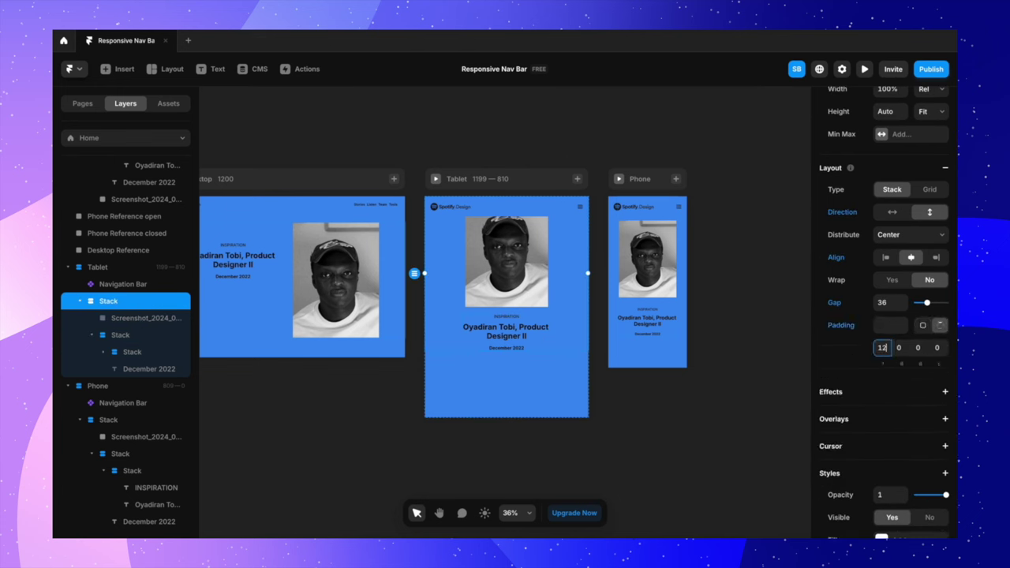
pyautogui.click(674, 416)
# Step: Set the Desktop Navigation Bar's Position Type to Fixed
pyautogui.hscroll(-5, 674, 416)
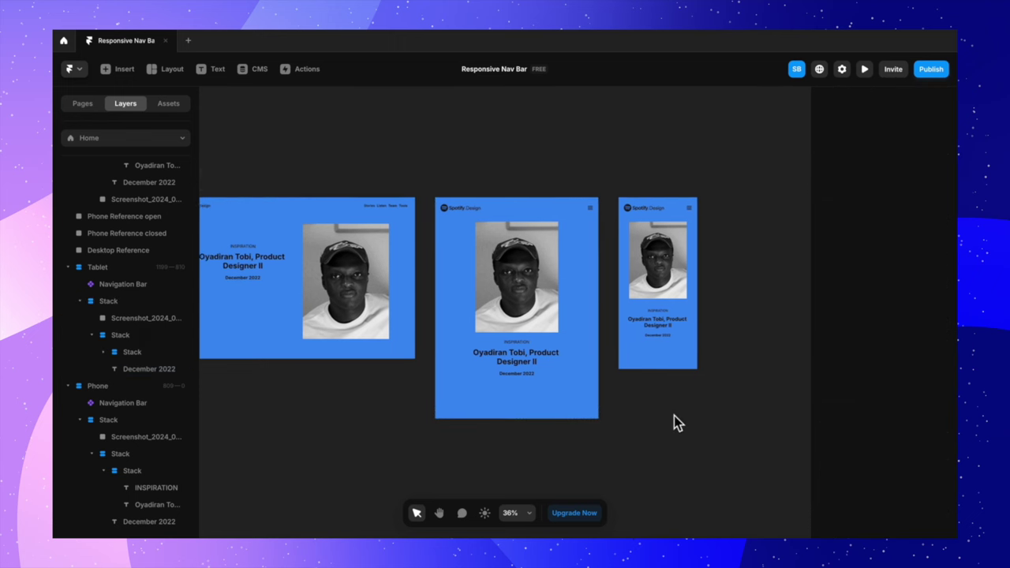
pyautogui.click(451, 218)
pyautogui.click(916, 156)
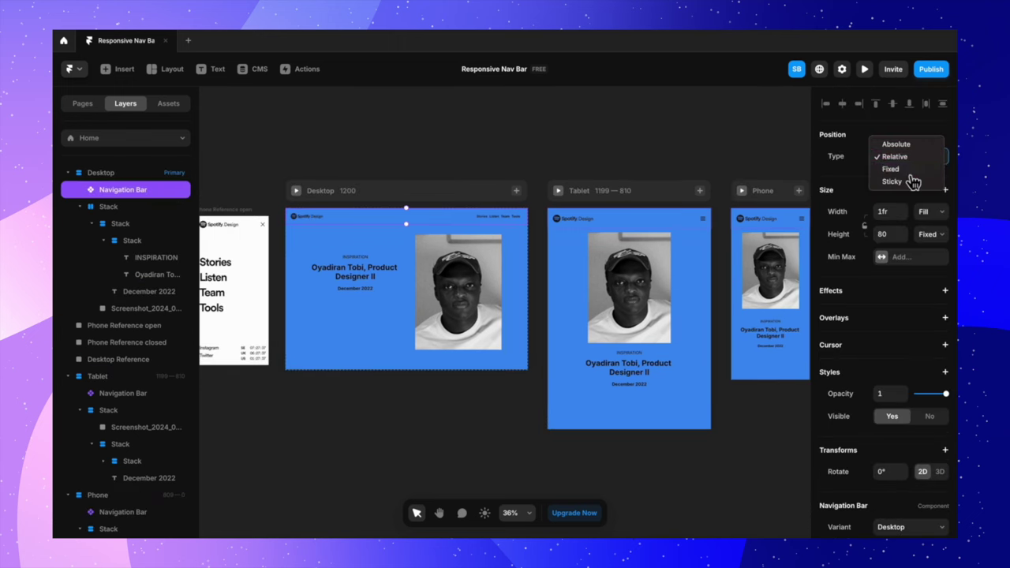
pyautogui.click(907, 171)
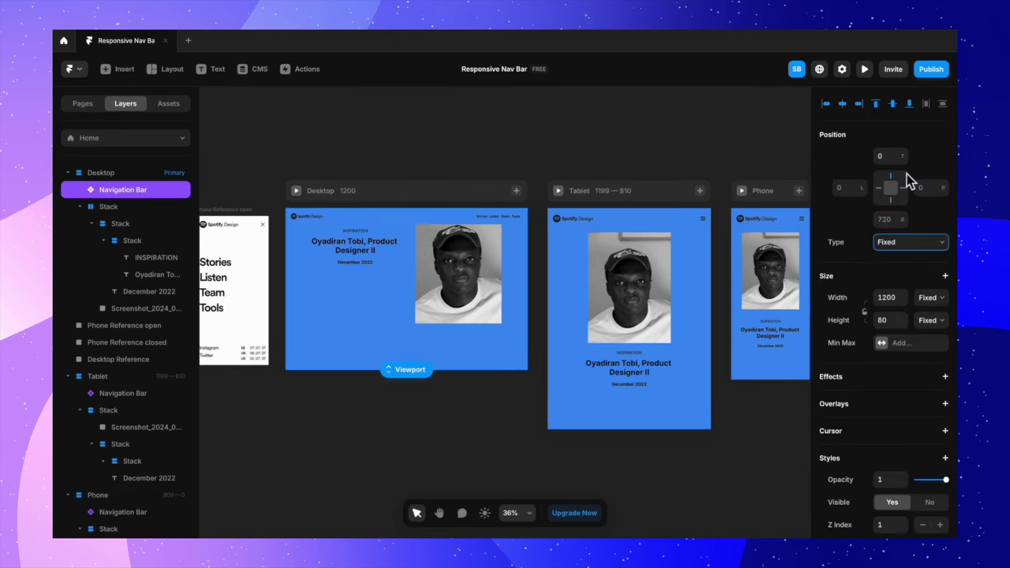
# Step: Give the Desktop content Stack a per-side top padding of 120
pyautogui.click(391, 291)
pyautogui.click(940, 315)
pyautogui.click(884, 337)
pyautogui.write('120')
pyautogui.click(549, 137)
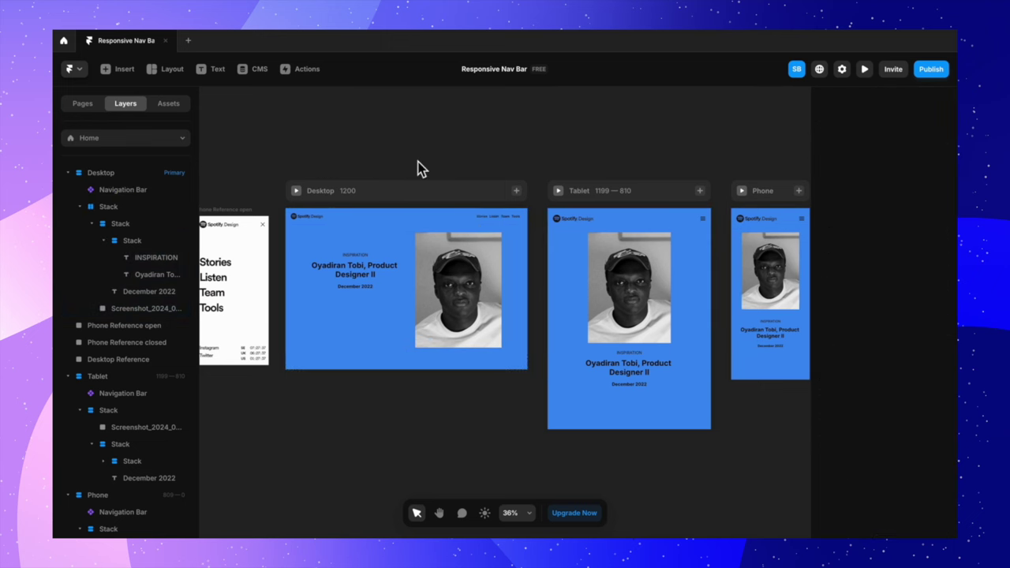
pyautogui.hscroll(5, 426, 165)
# Step: Check the full-screen menu in the Phone preview
pyautogui.click(612, 169)
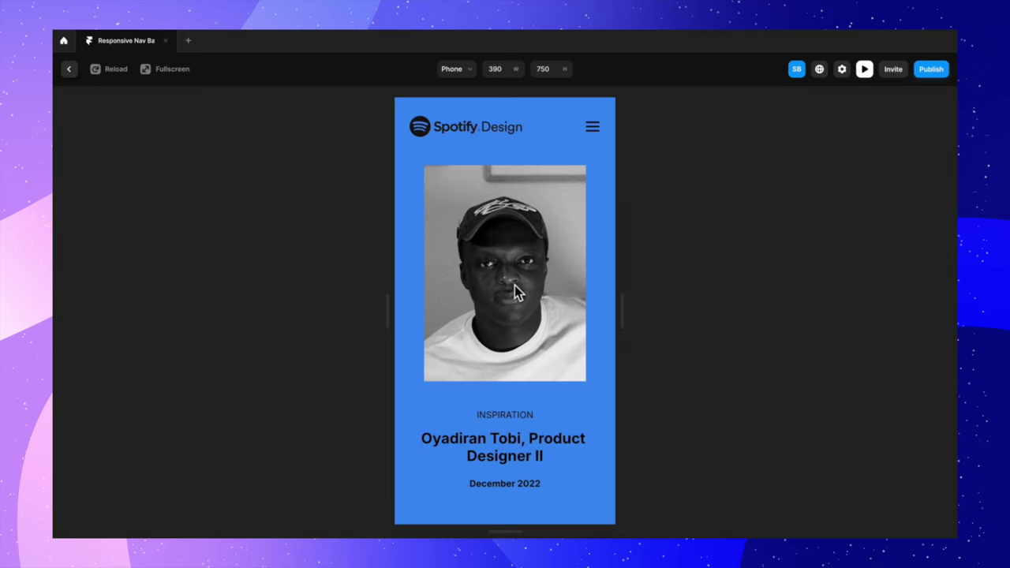
pyautogui.click(595, 127)
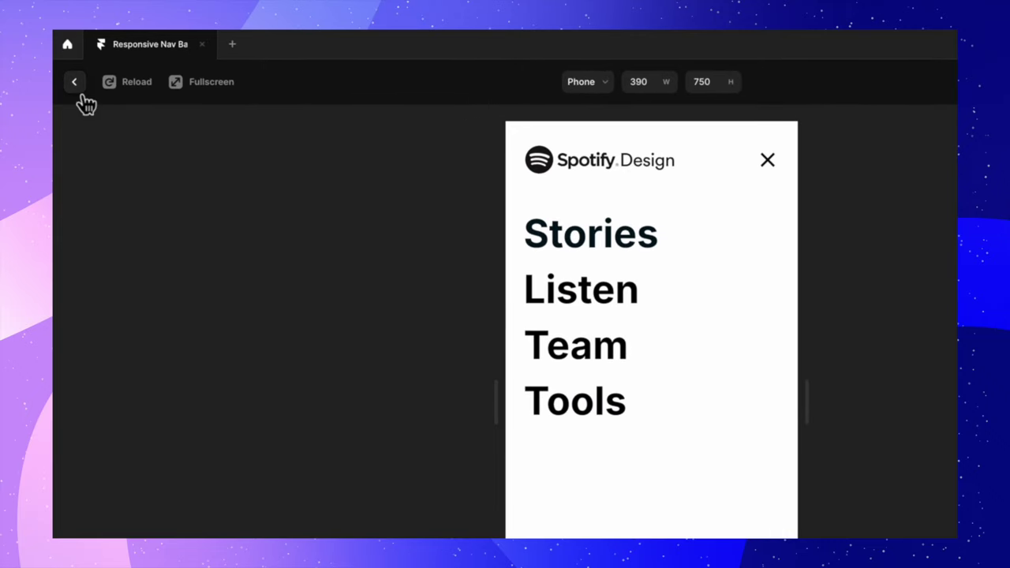
pyautogui.click(77, 85)
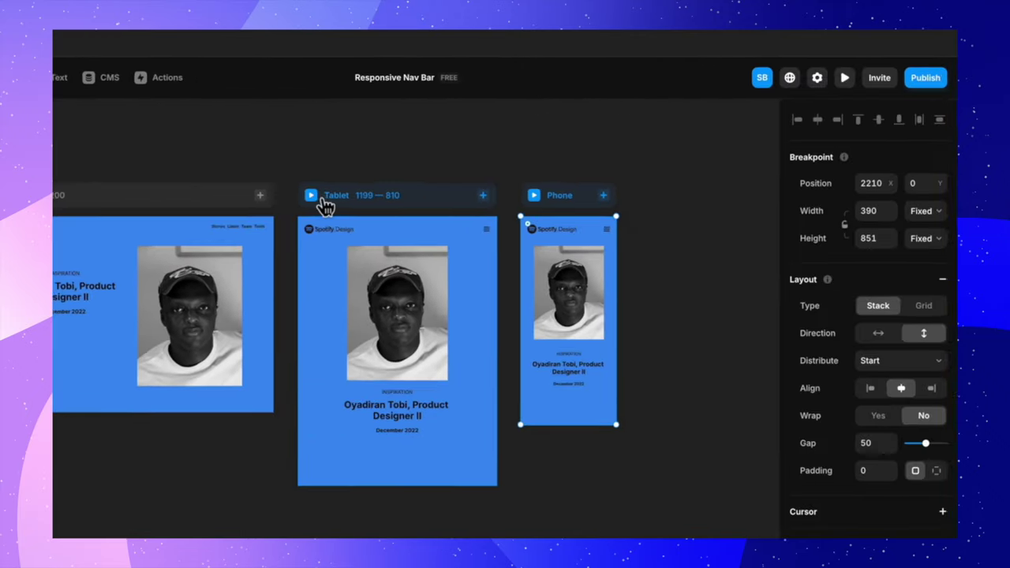
# Step: Check the full-screen menu in the Tablet preview, then select the Tablet Navigation Bar
pyautogui.click(322, 197)
pyautogui.click(662, 150)
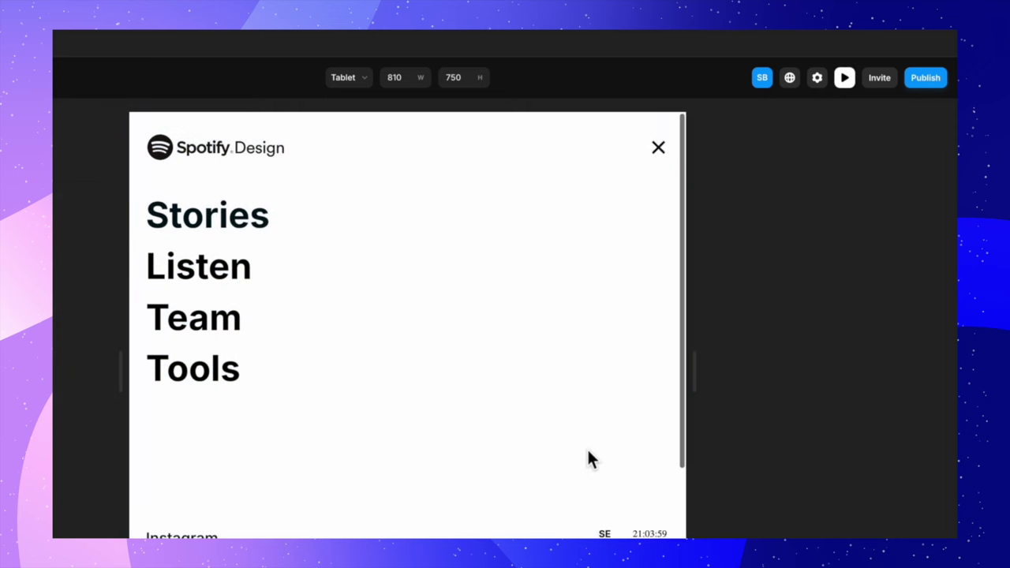
pyautogui.scroll(-3, 592, 459)
pyautogui.scroll(3, 592, 460)
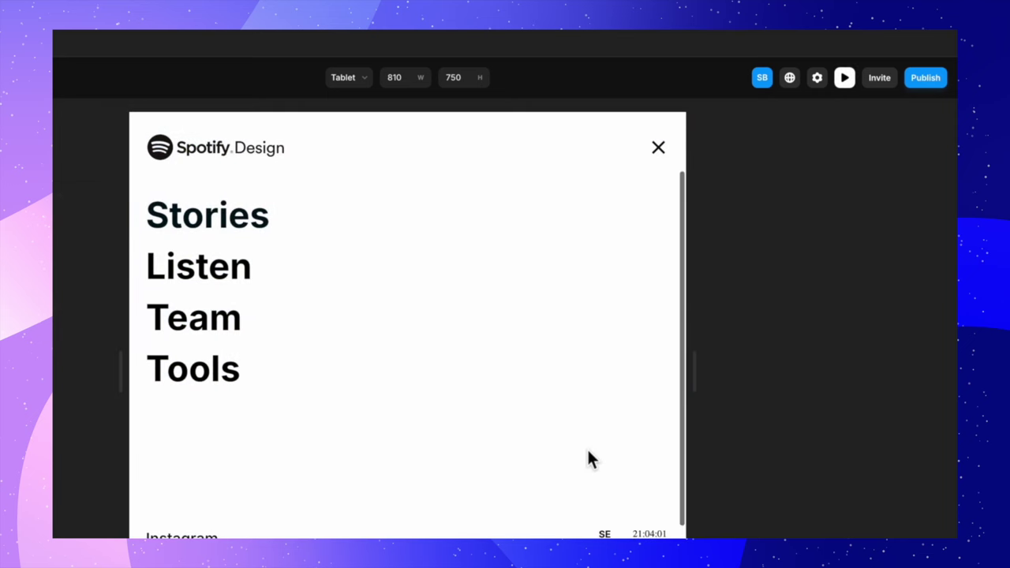
pyautogui.press('Escape')
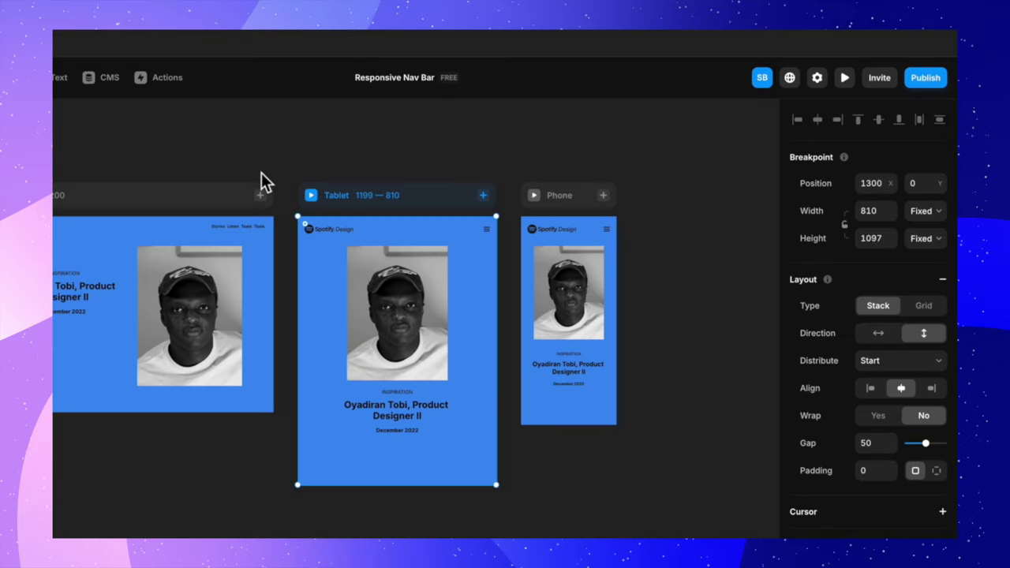
pyautogui.click(333, 145)
pyautogui.click(393, 229)
# Step: Open the Navigation Bar component and drag the Phone Open variant's gap to 148
pyautogui.doubleClick(394, 229)
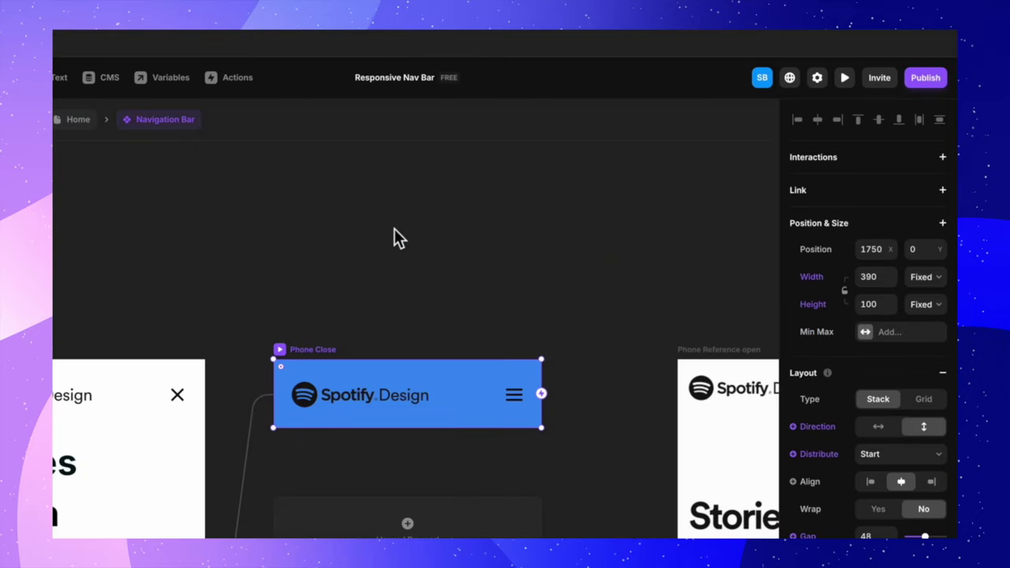
pyautogui.scroll(-5, 473, 388)
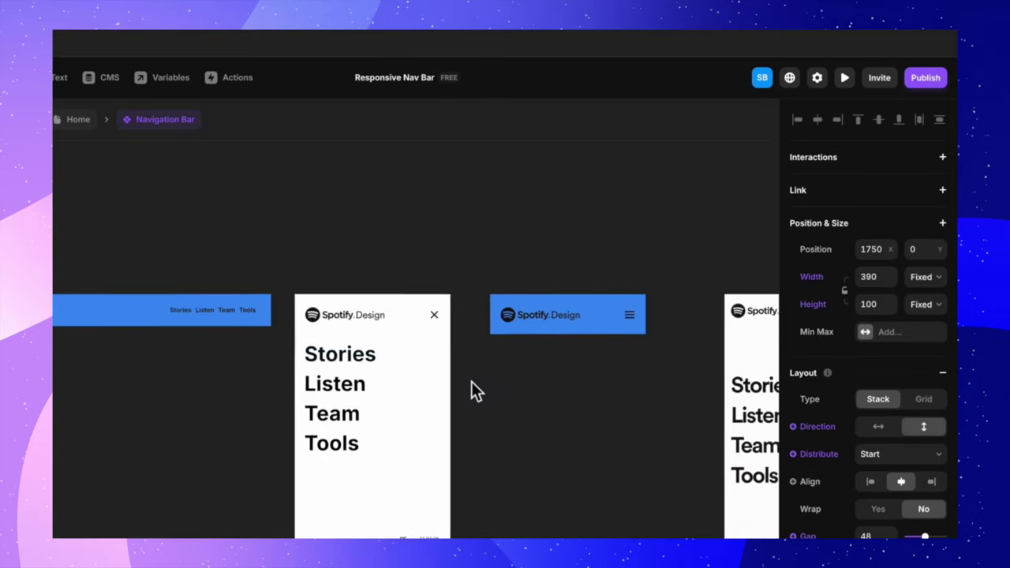
pyautogui.scroll(3, 397, 296)
pyautogui.click(340, 283)
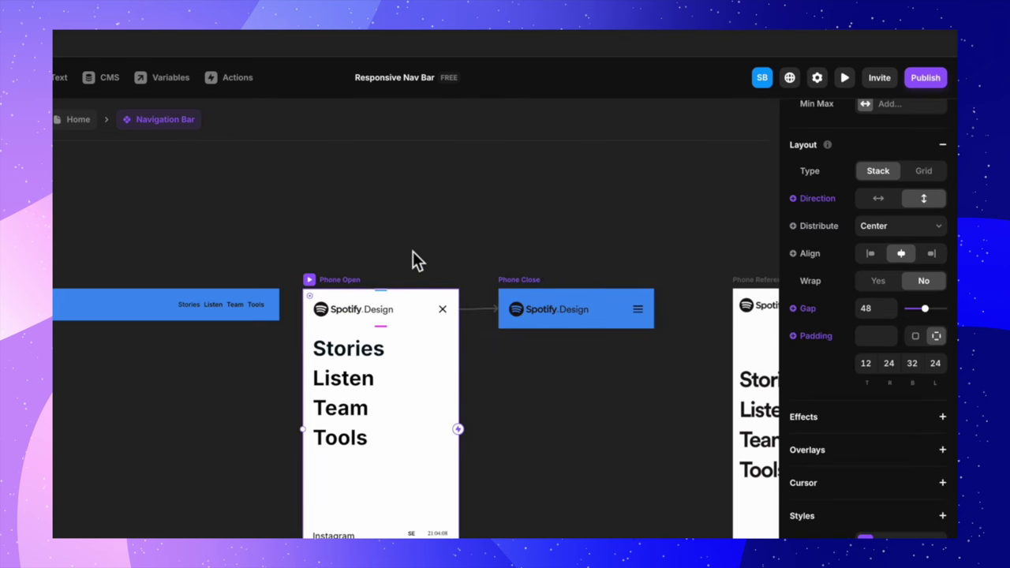
pyautogui.scroll(-2, 413, 251)
pyautogui.hscroll(2, 413, 251)
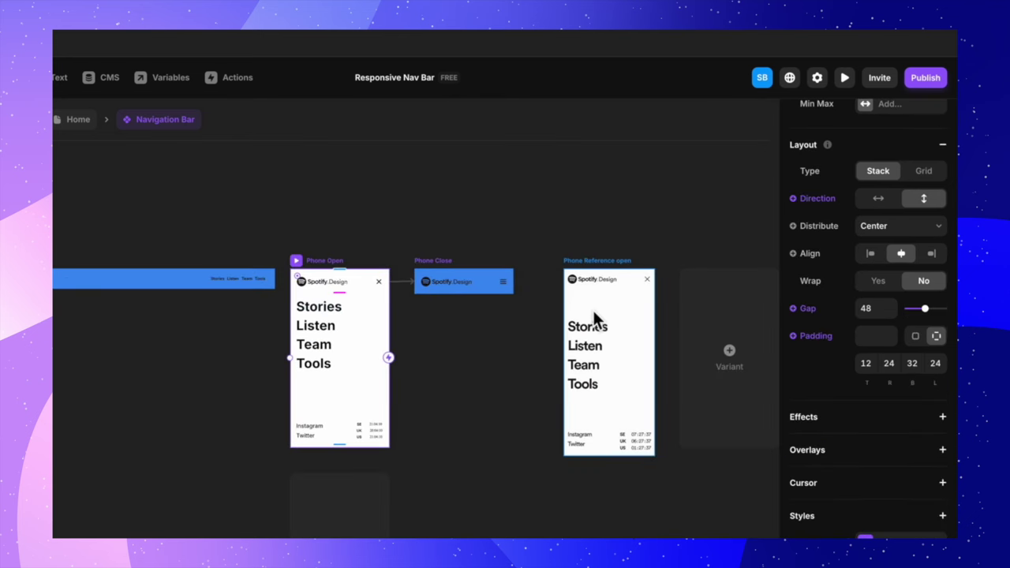
pyautogui.moveTo(347, 293); pyautogui.dragTo(347, 324)
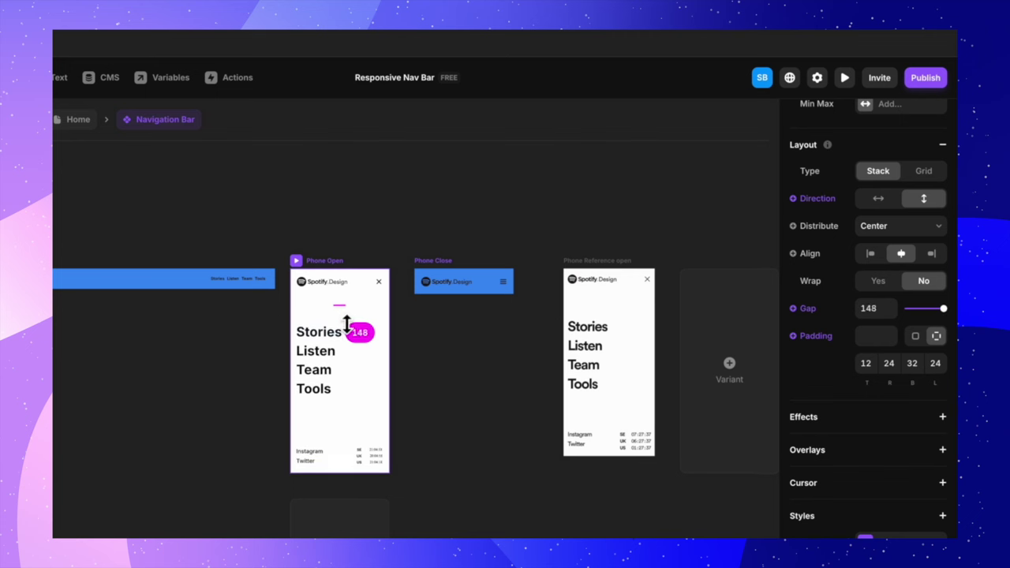
pyautogui.moveTo(347, 323); pyautogui.dragTo(347, 324)
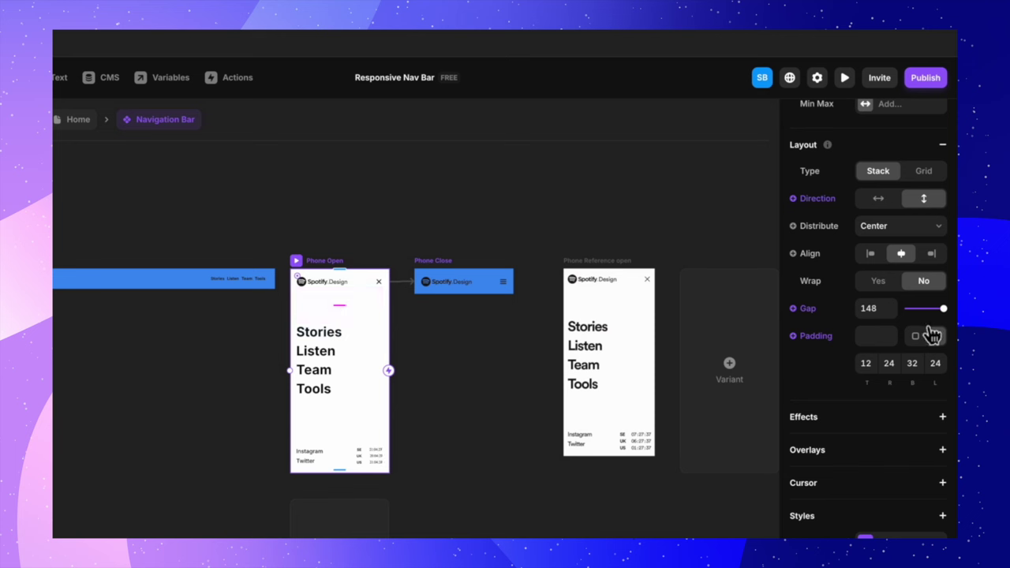
# Step: Enter 150 as the Phone Open variant's Layout Gap
pyautogui.click(877, 308)
pyautogui.write('150')
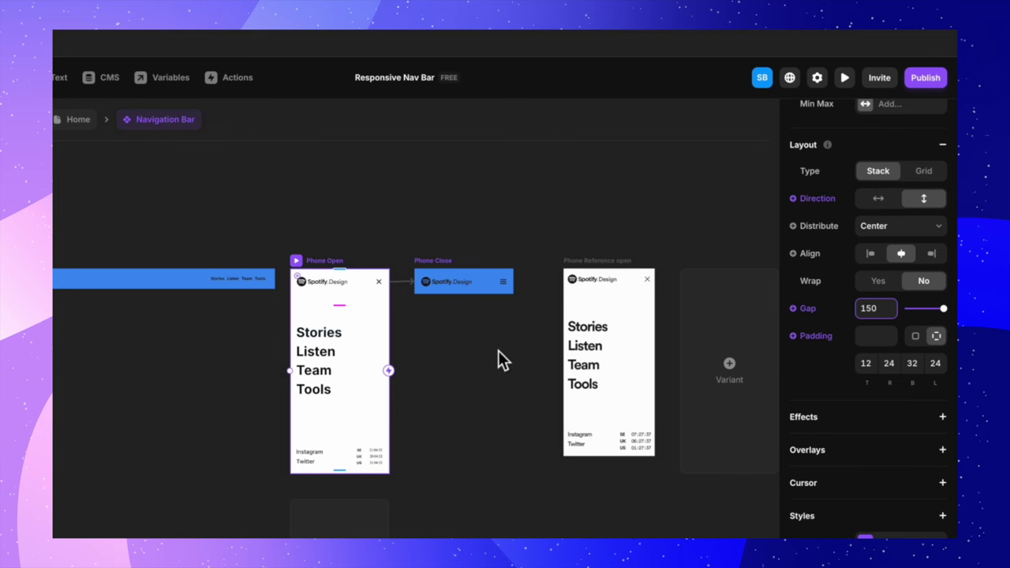
pyautogui.click(498, 350)
pyautogui.click(325, 261)
pyautogui.scroll(5, 851, 294)
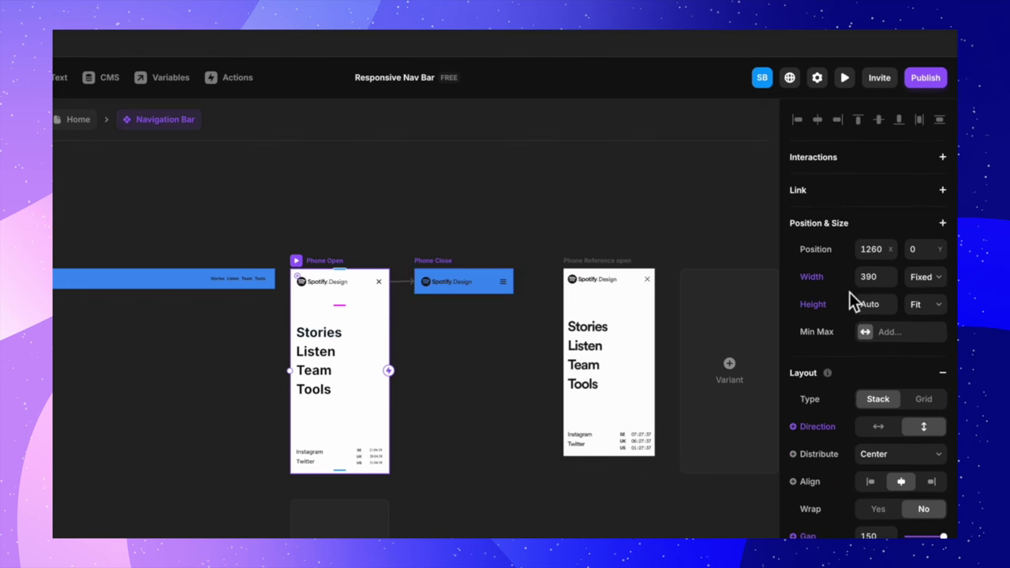
# Step: Add a Max Height of 100vh to the Phone Open variant
pyautogui.click(927, 338)
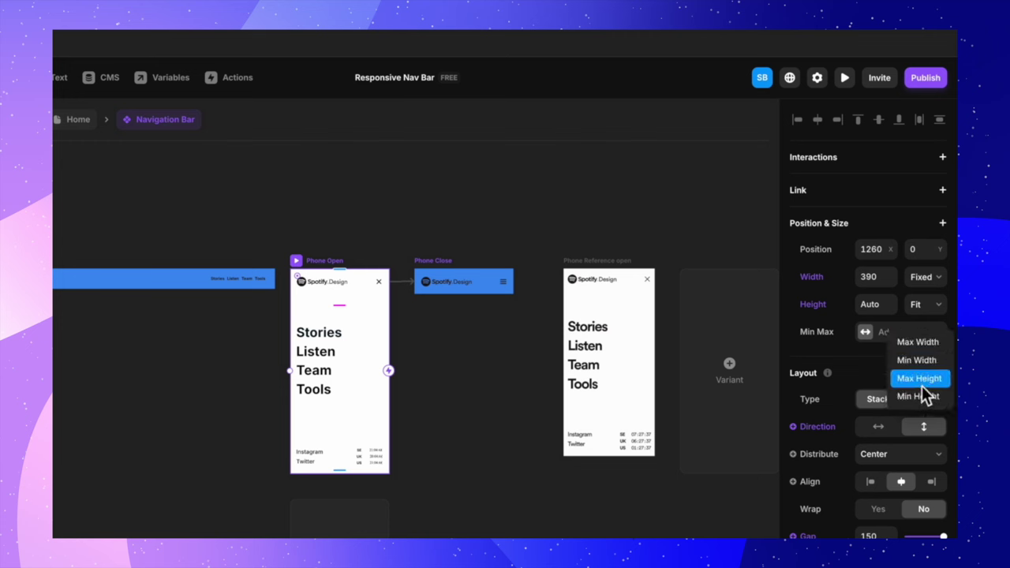
pyautogui.click(921, 380)
pyautogui.click(926, 332)
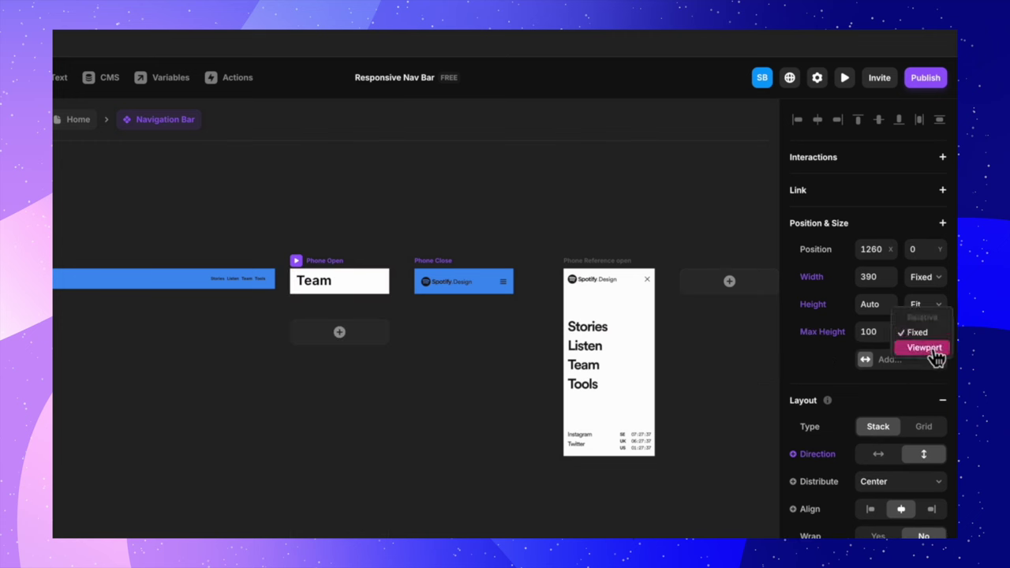
pyautogui.click(935, 352)
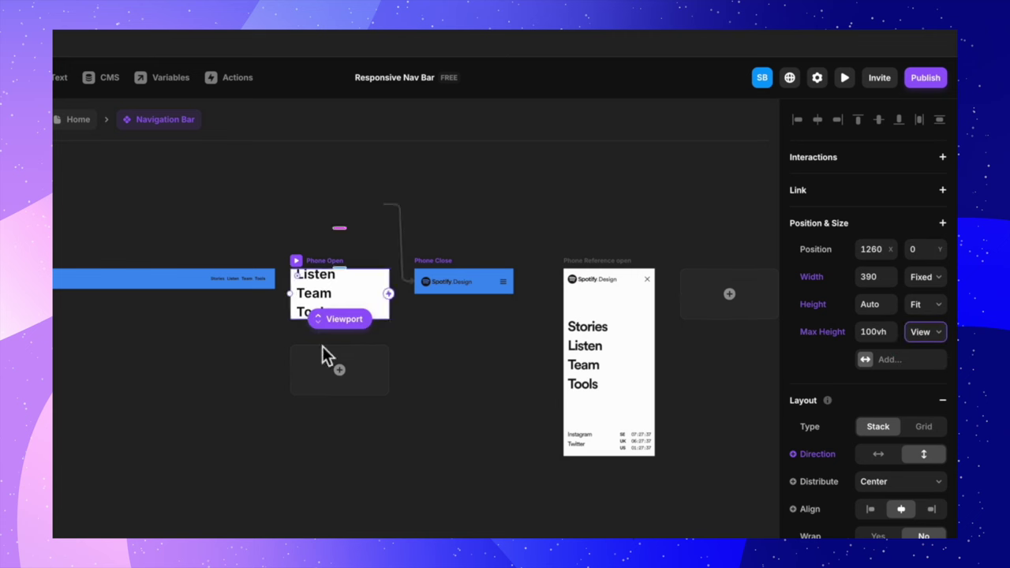
# Step: Test the menu in a 1000 px-tall viewport, then reselect Phone Open
pyautogui.moveTo(339, 324); pyautogui.dragTo(340, 376)
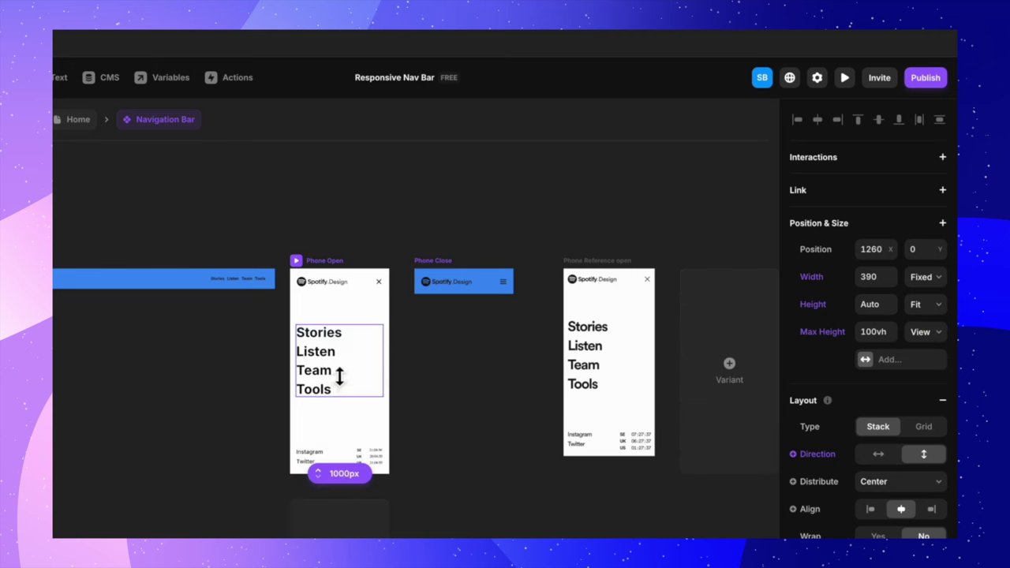
pyautogui.click(466, 394)
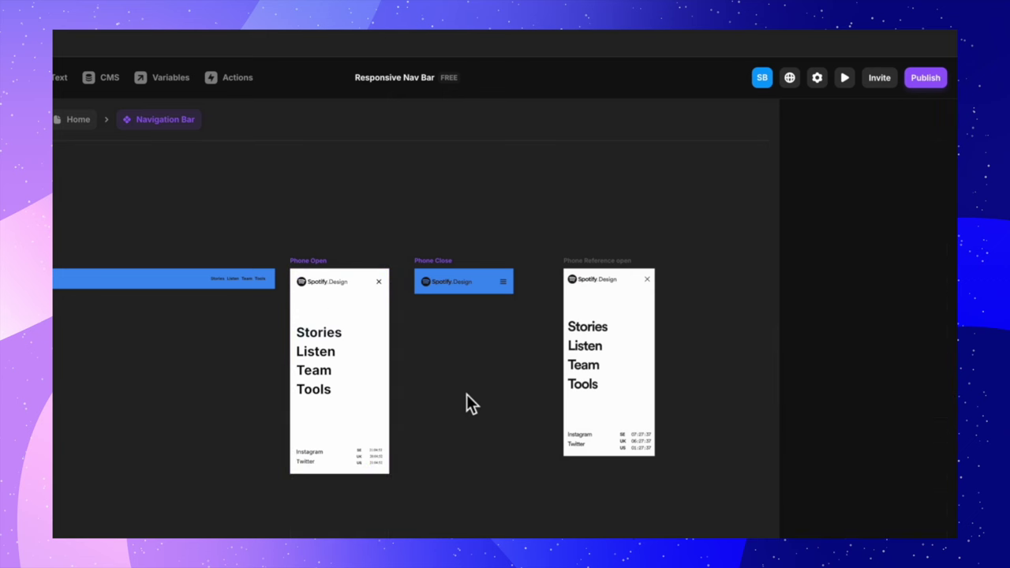
pyautogui.click(324, 262)
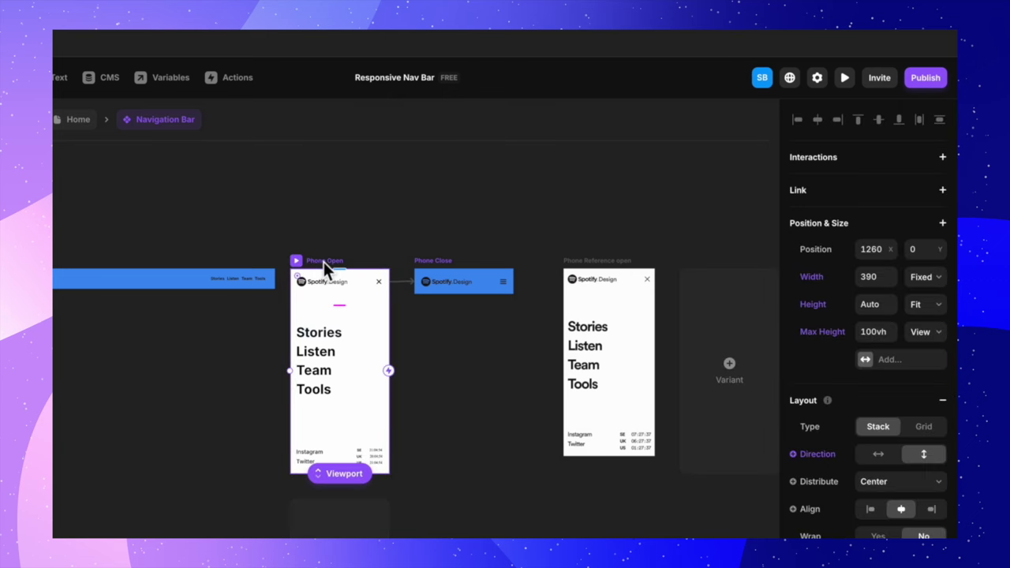
pyautogui.scroll(-2, 883, 439)
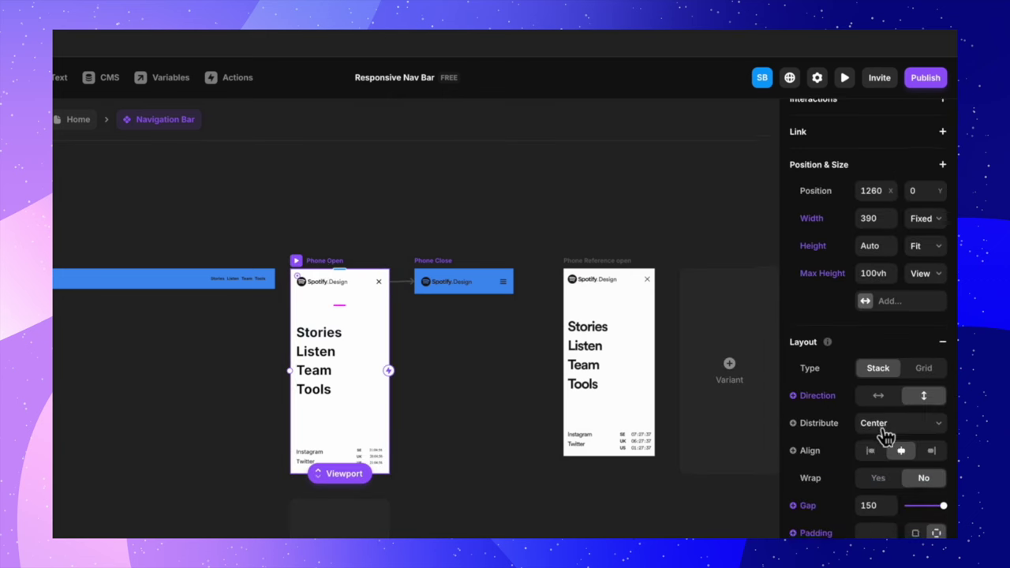
pyautogui.scroll(-3, 886, 436)
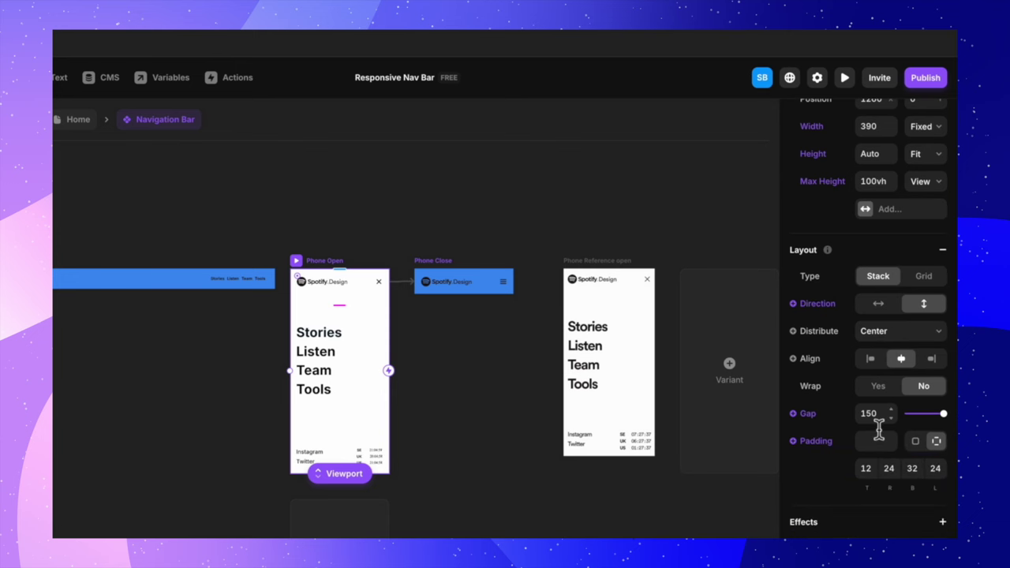
pyautogui.scroll(-10, 879, 427)
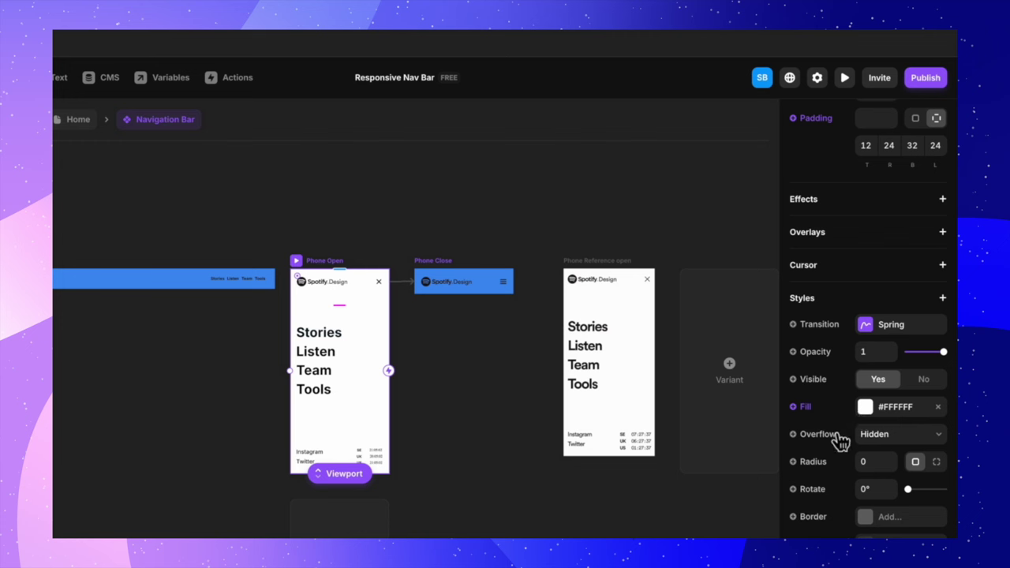
pyautogui.scroll(-1, 834, 454)
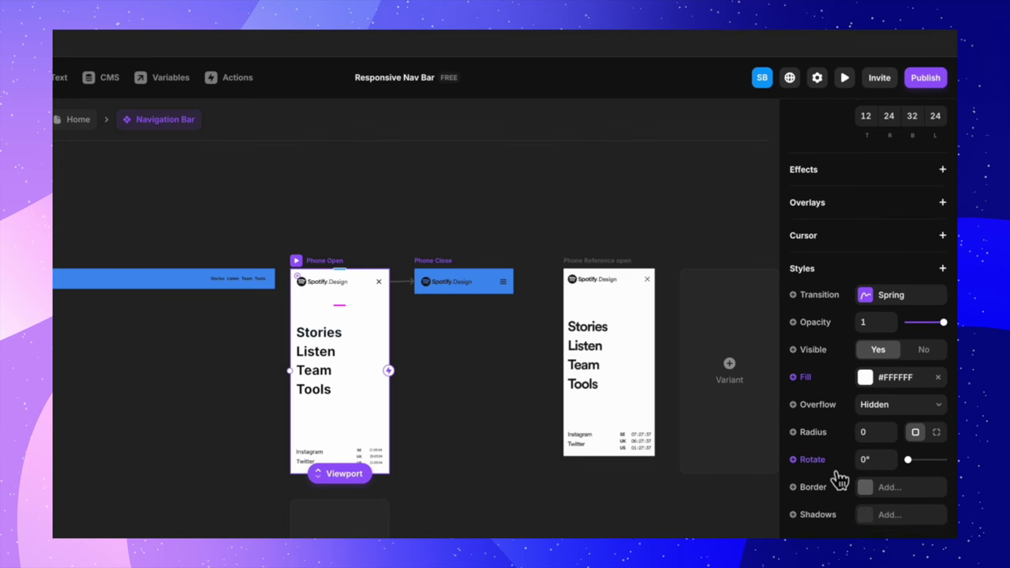
# Step: Set the Phone Open variant's Overflow to Scroll and add Overscroll set to Contain
pyautogui.click(944, 269)
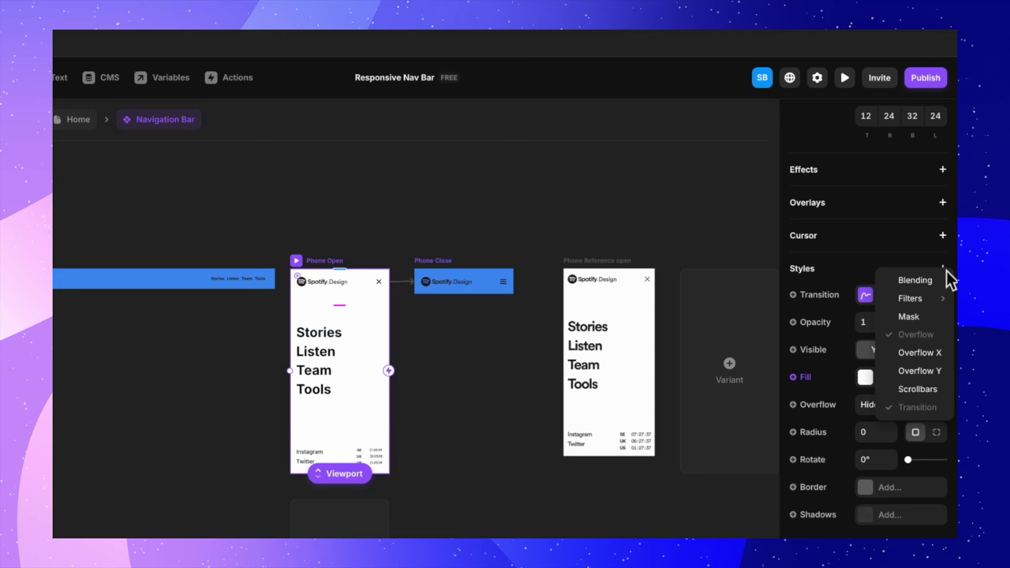
pyautogui.click(717, 518)
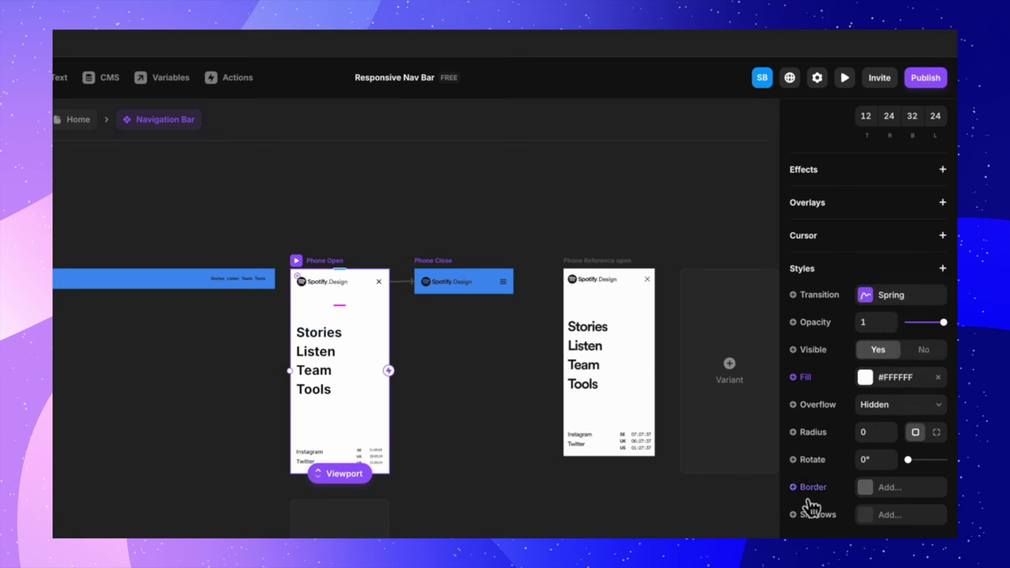
pyautogui.click(889, 412)
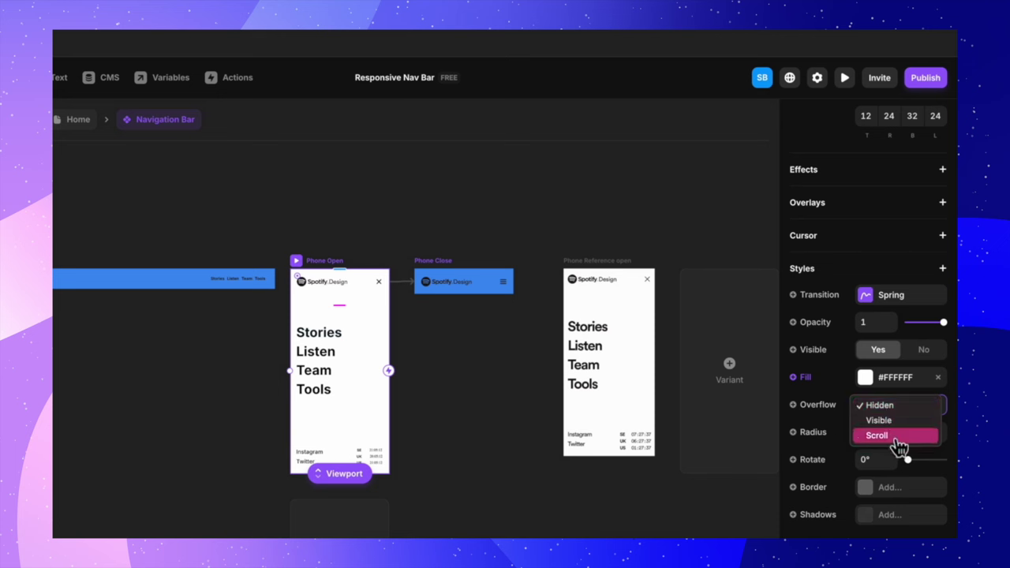
pyautogui.click(897, 439)
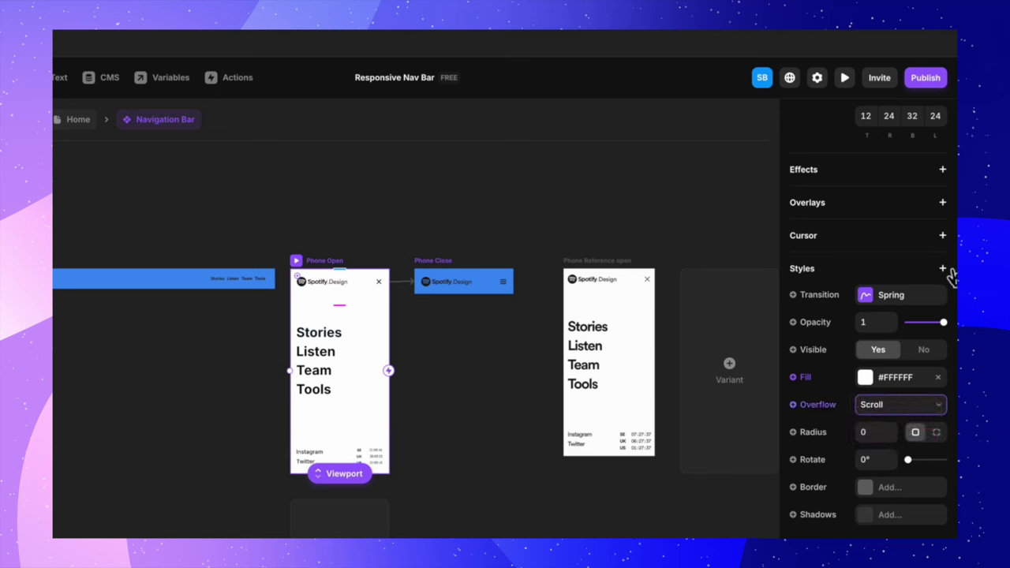
pyautogui.click(946, 270)
pyautogui.click(908, 448)
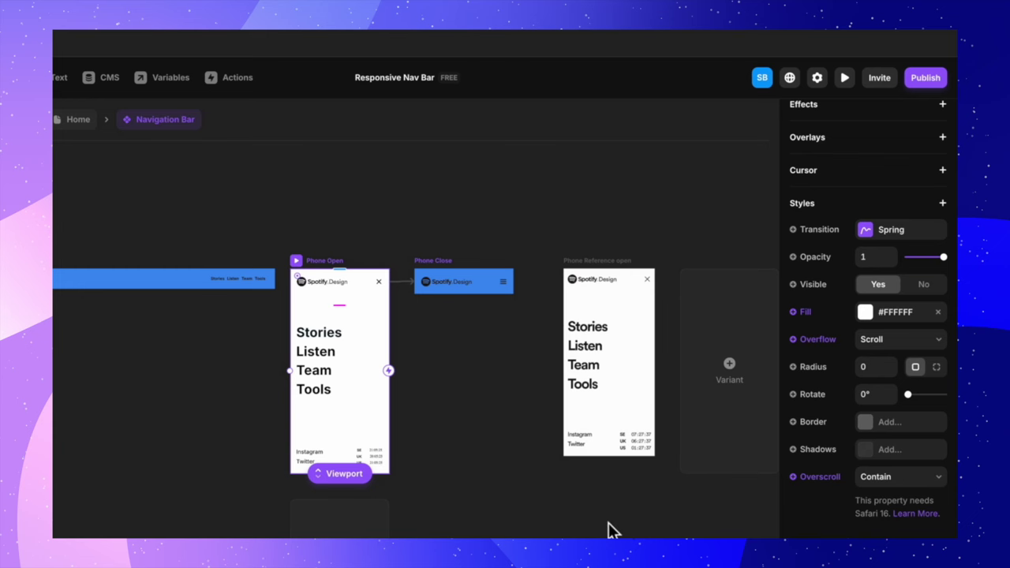
# Step: Preview the Home page at Tablet size and open the full-screen menu, scrolling to test it
pyautogui.click(609, 532)
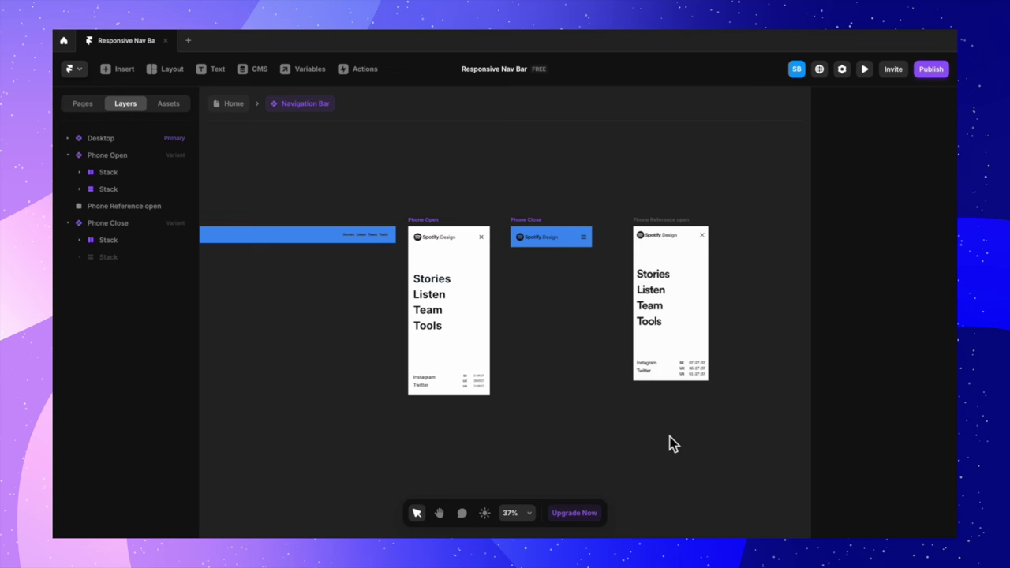
pyautogui.click(241, 105)
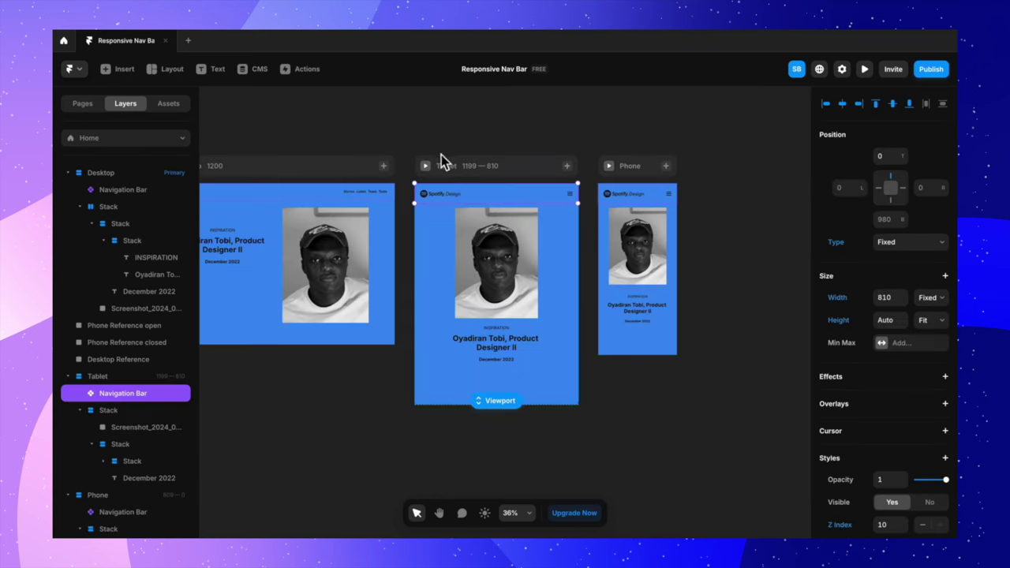
pyautogui.click(425, 167)
pyautogui.scroll(-3, 618, 278)
pyautogui.scroll(3, 618, 277)
pyautogui.click(713, 129)
pyautogui.scroll(-1, 511, 429)
pyautogui.scroll(1, 511, 429)
pyautogui.scroll(-1, 513, 434)
pyautogui.scroll(1, 513, 434)
pyautogui.scroll(-1, 513, 434)
pyautogui.scroll(1, 513, 434)
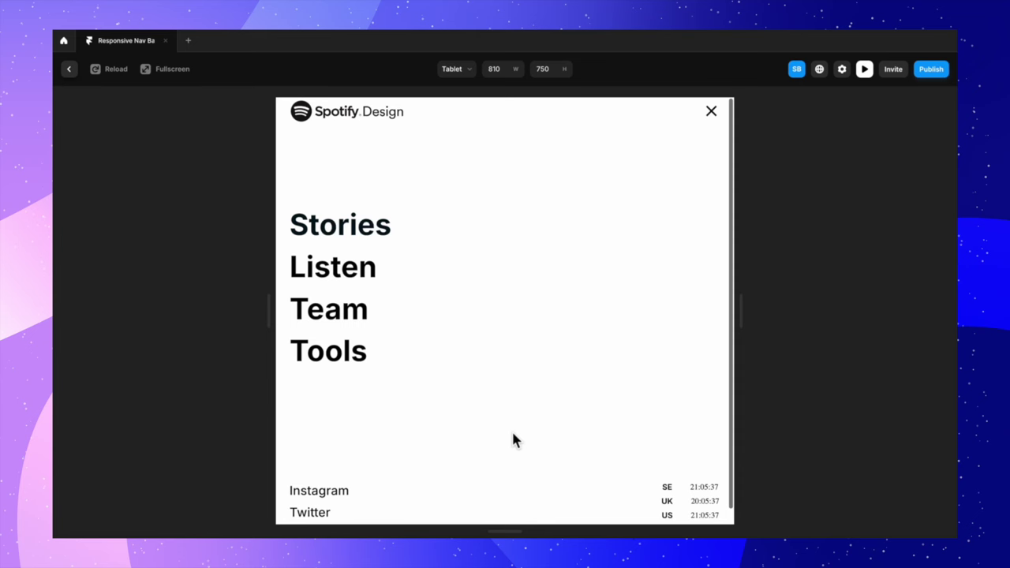
# Step: Back on the canvas, lengthen the Phone breakpoint frame to 1579 tall
pyautogui.click(80, 74)
pyautogui.click(640, 172)
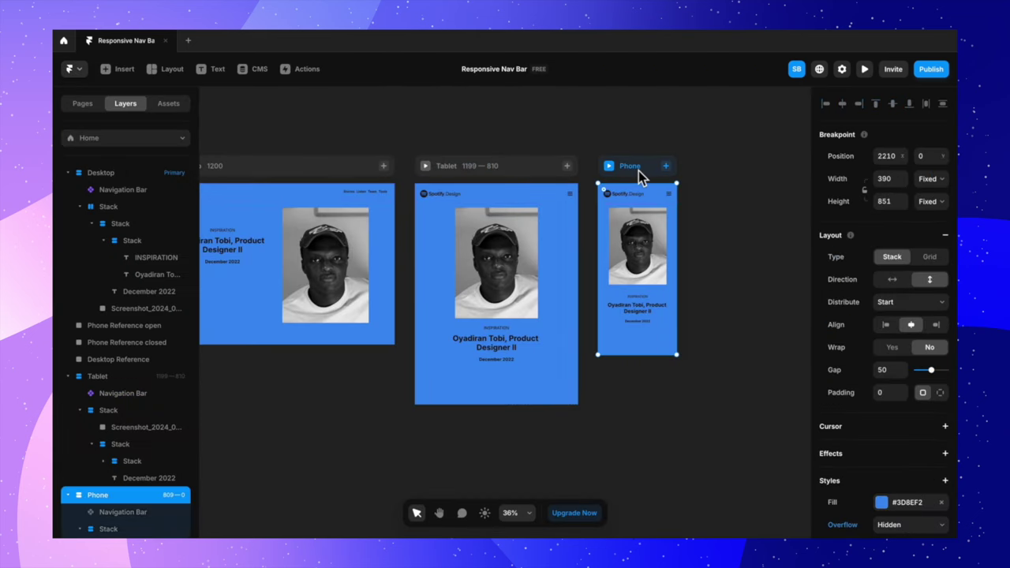
pyautogui.moveTo(652, 355); pyautogui.dragTo(652, 501)
# Step: Preview at Phone size, confirm the open menu scrolls above the content, then close it
pyautogui.click(609, 167)
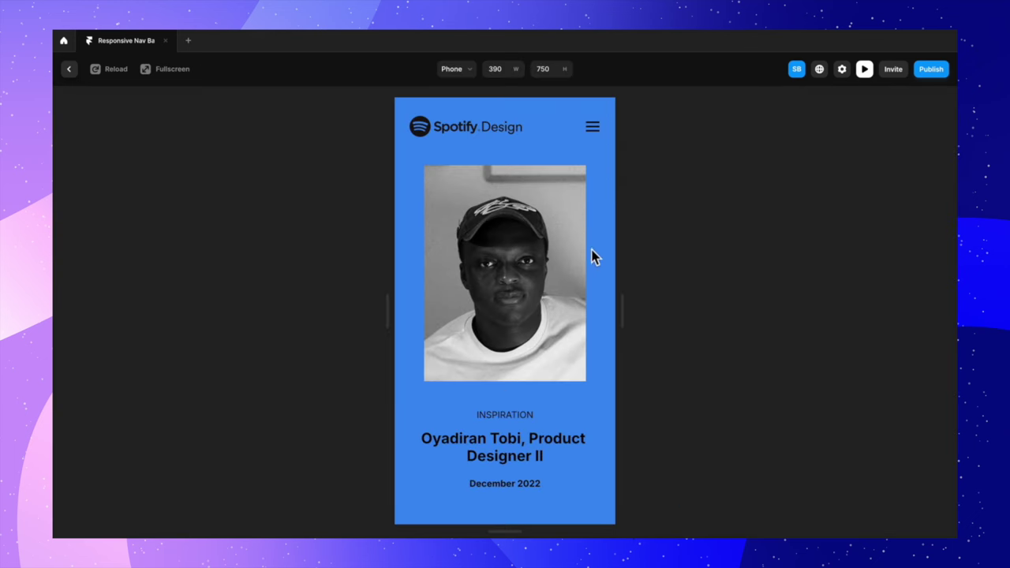
pyautogui.click(605, 134)
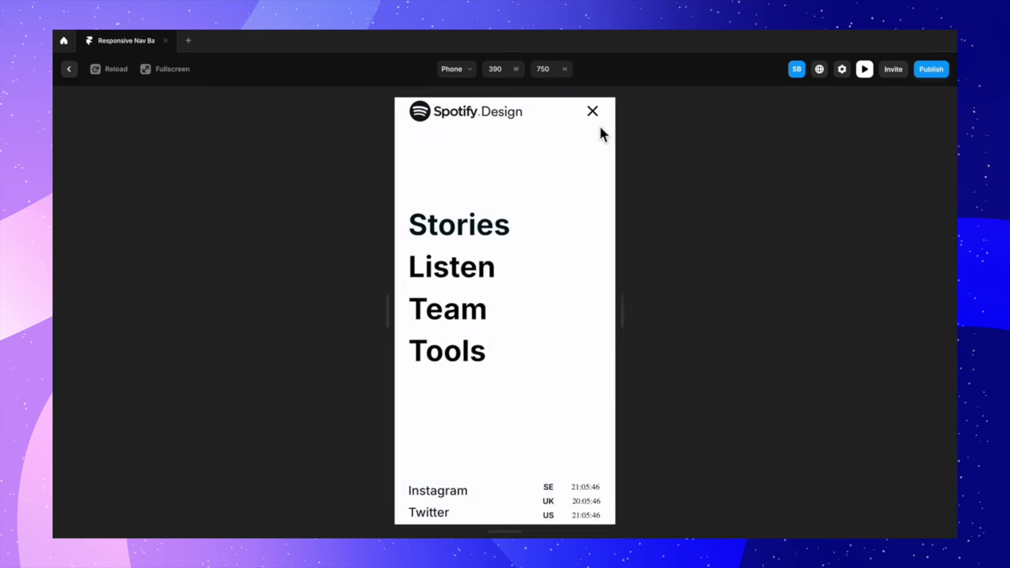
pyautogui.scroll(-1, 527, 301)
pyautogui.scroll(1, 527, 302)
pyautogui.scroll(-1, 526, 302)
pyautogui.scroll(1, 528, 308)
pyautogui.scroll(-1, 527, 308)
pyautogui.scroll(1, 529, 292)
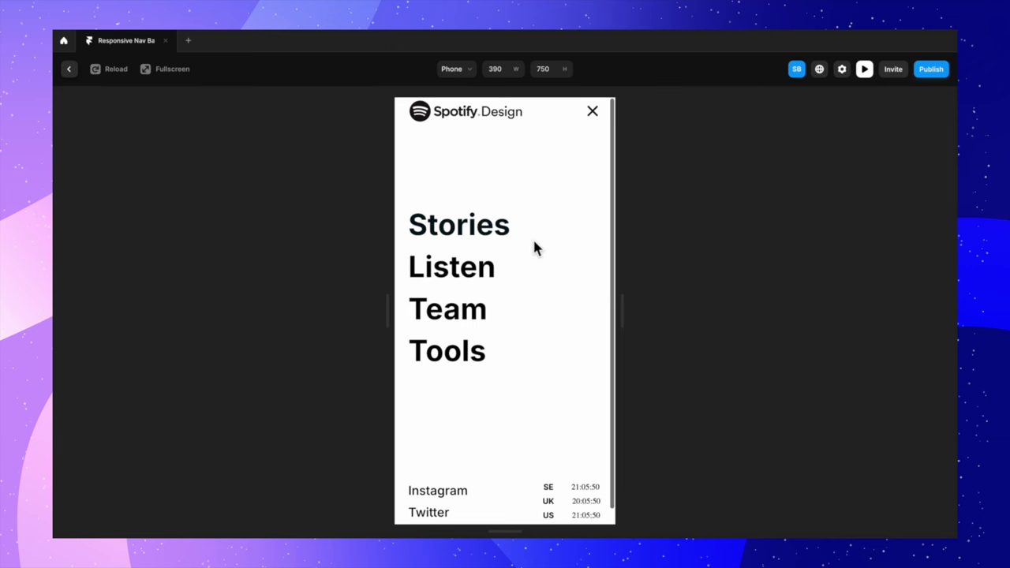
pyautogui.click(603, 117)
pyautogui.scroll(-2, 542, 377)
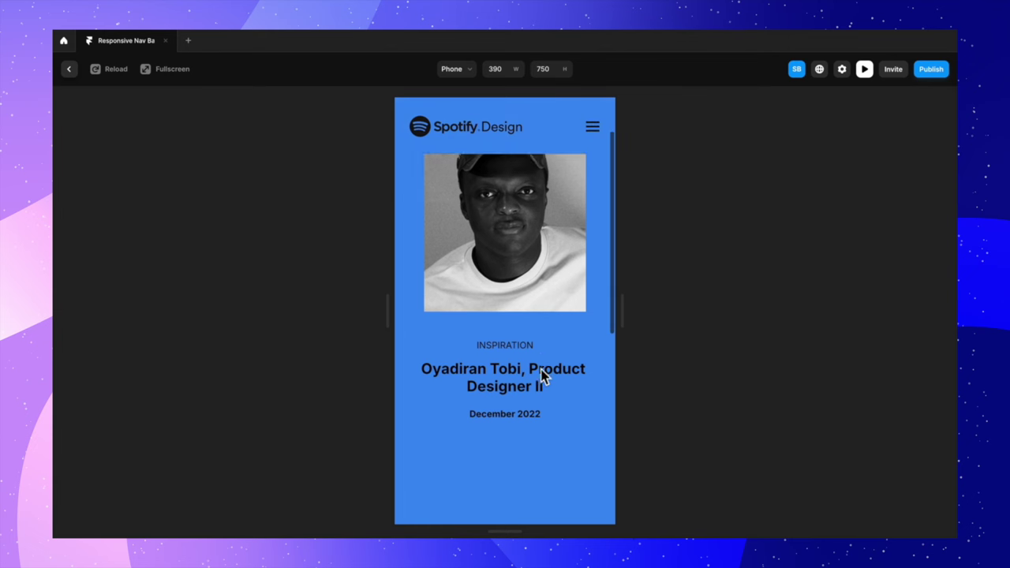
pyautogui.scroll(2, 541, 377)
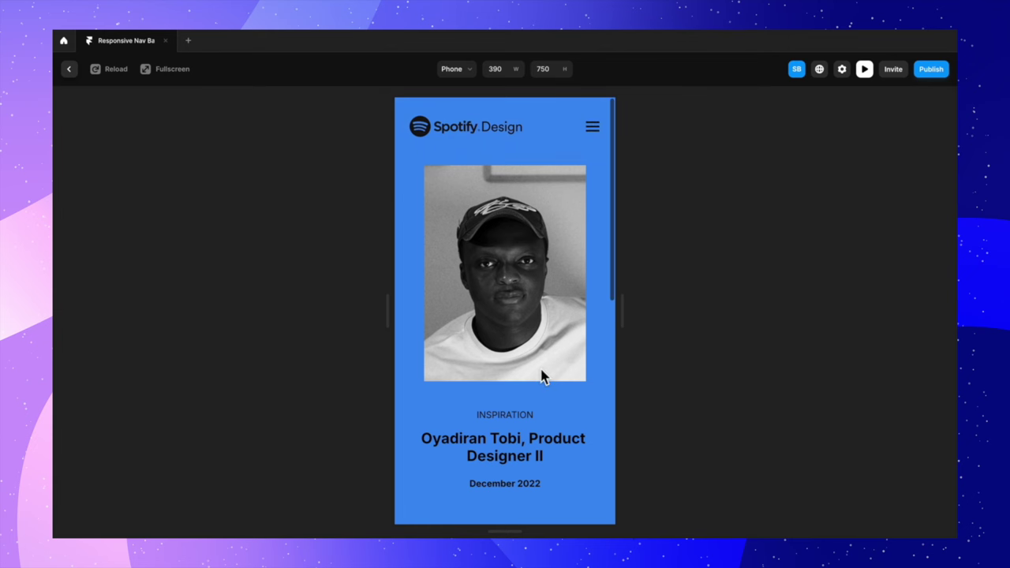
pyautogui.click(79, 75)
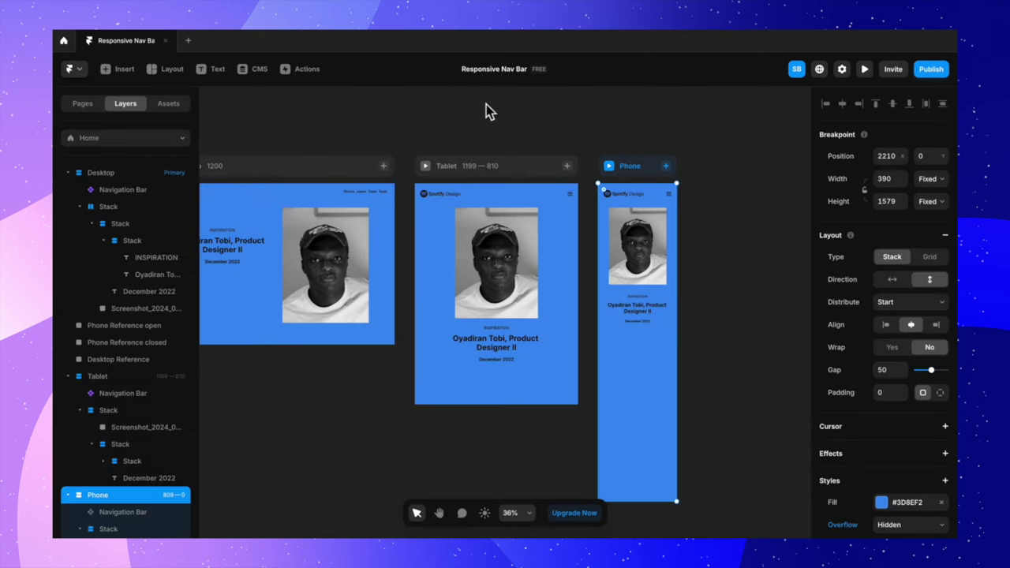